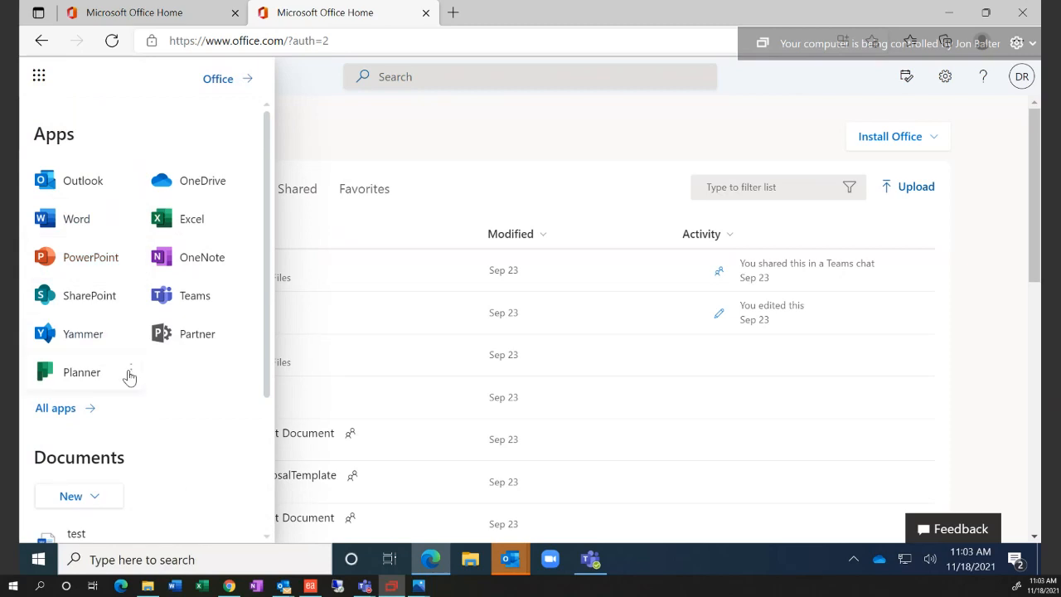
# Launch Planner from the app launcher's All apps list by searching 'pl'
pyautogui.click(87, 410)
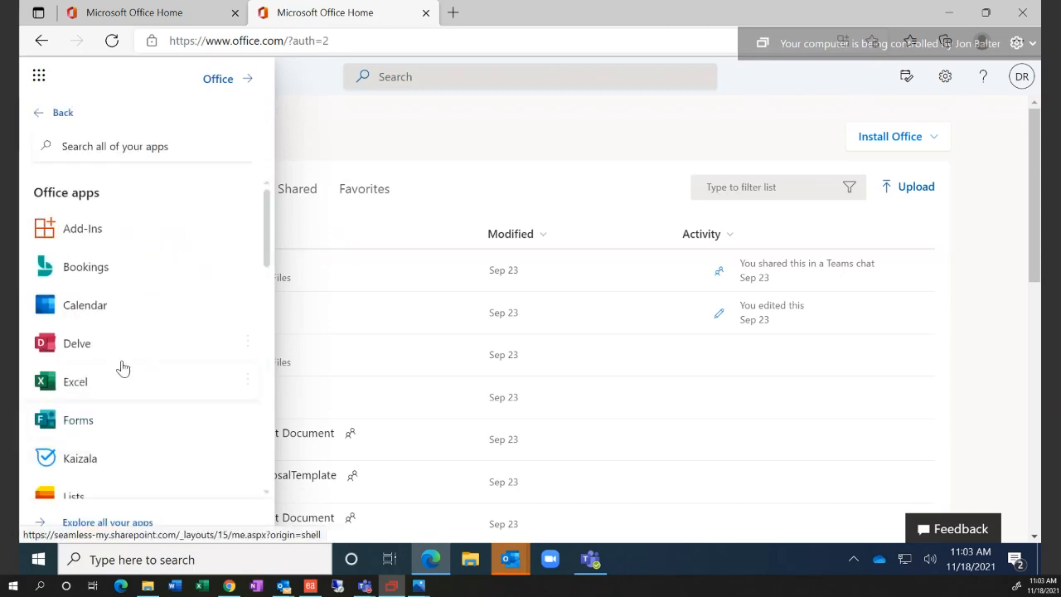
pyautogui.scroll(-2, 116, 377)
pyautogui.scroll(1, 121, 381)
pyautogui.scroll(1, 121, 381)
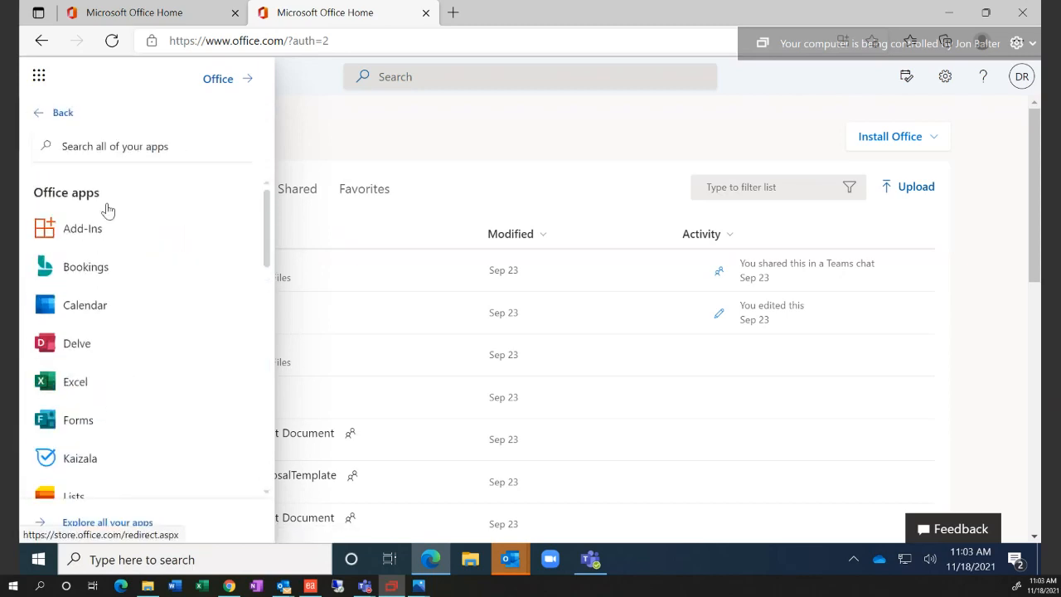
pyautogui.click(110, 150)
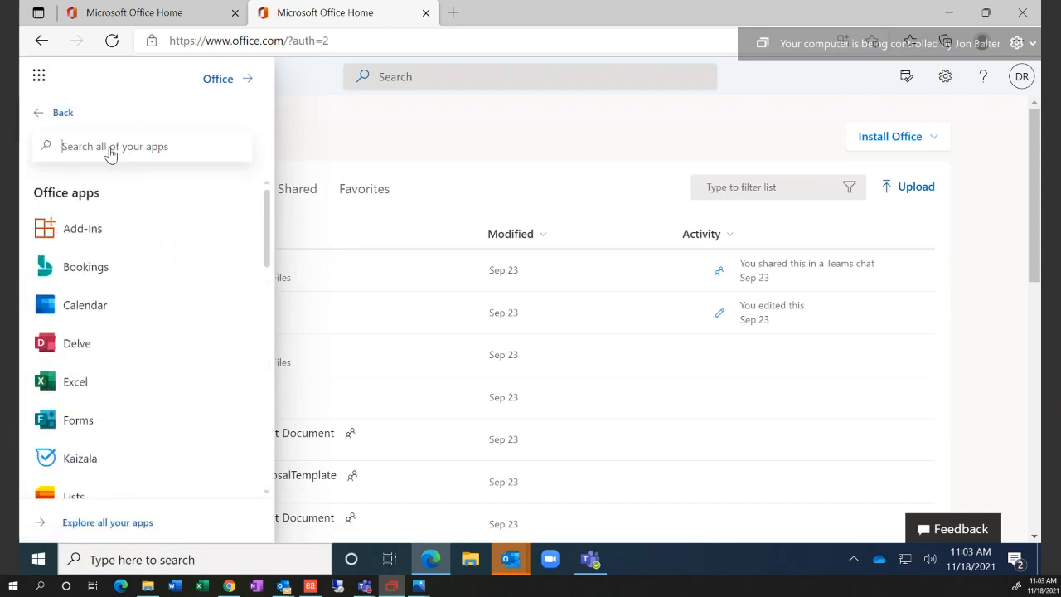
pyautogui.write('pl')
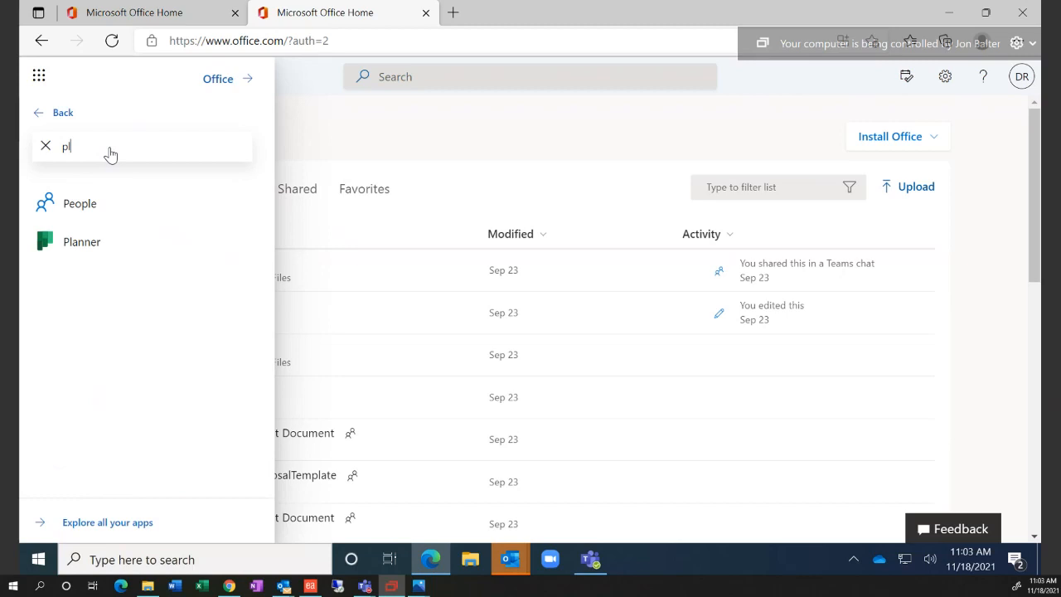
pyautogui.click(77, 245)
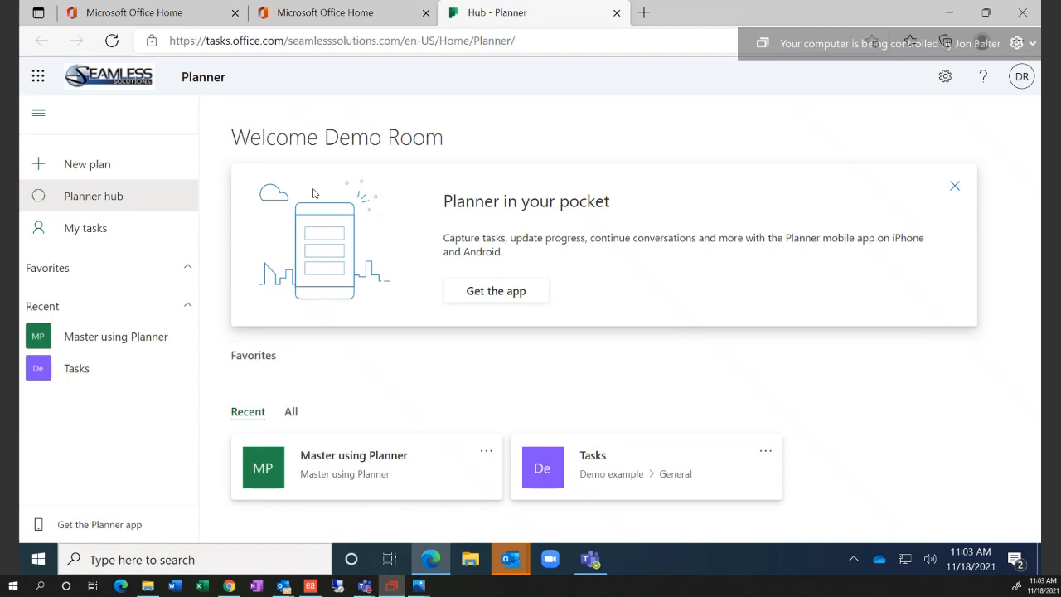
# Dismiss the 'Planner in your pocket' banner and switch the hub to the All plans list
pyautogui.moveTo(325, 139); pyautogui.dragTo(462, 143)
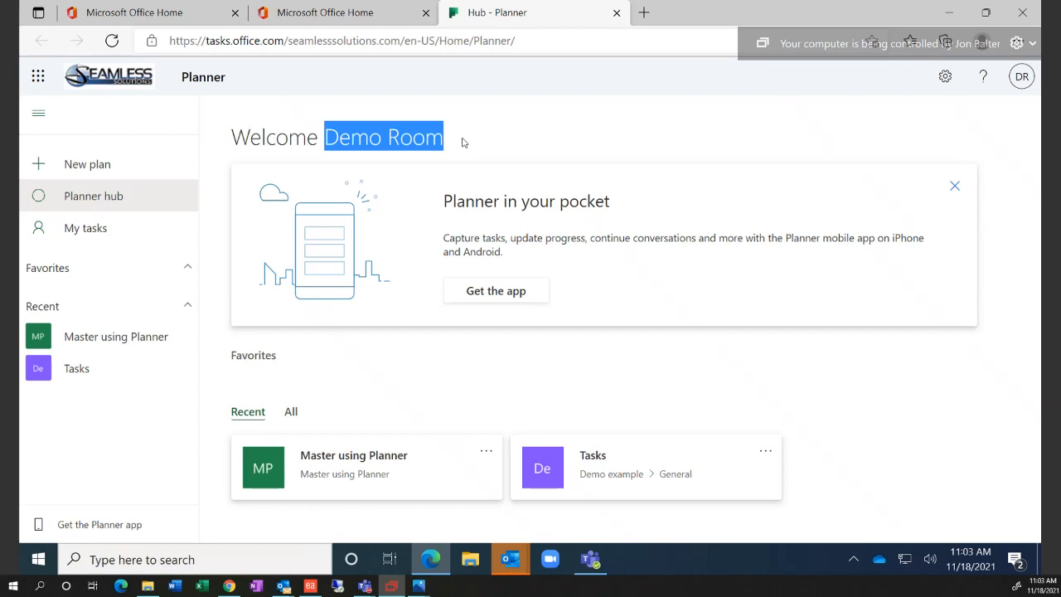
pyautogui.click(463, 142)
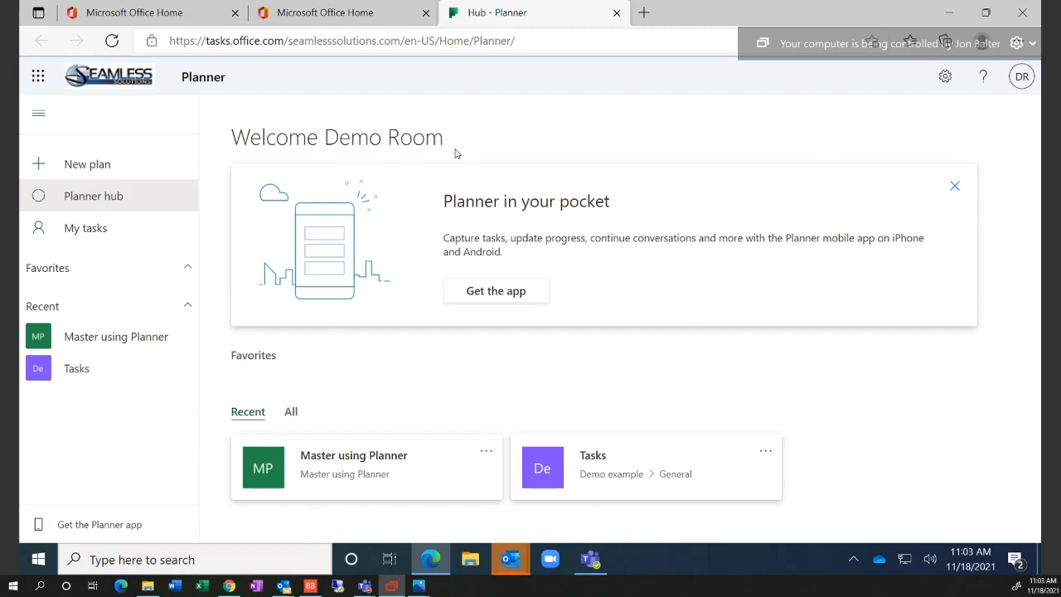
pyautogui.moveTo(330, 141); pyautogui.dragTo(440, 147)
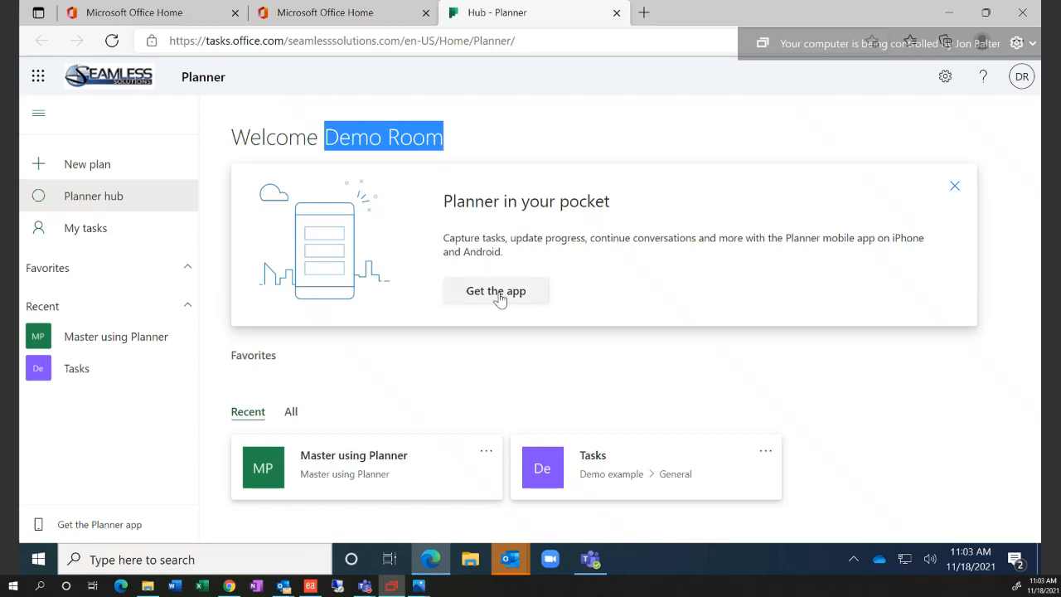
pyautogui.moveTo(444, 238); pyautogui.dragTo(583, 256)
pyautogui.click(582, 256)
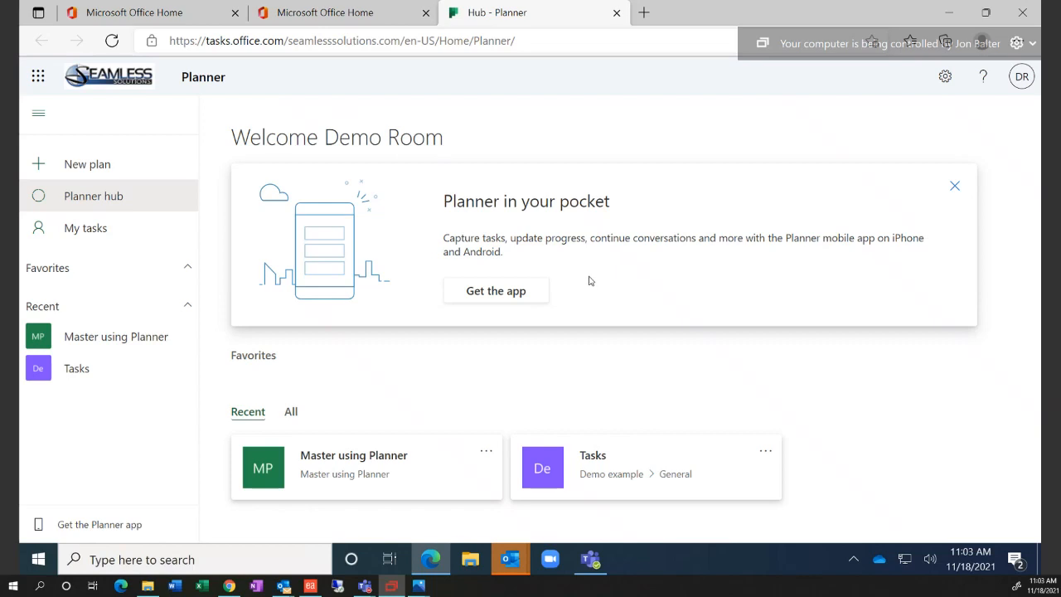
pyautogui.click(954, 188)
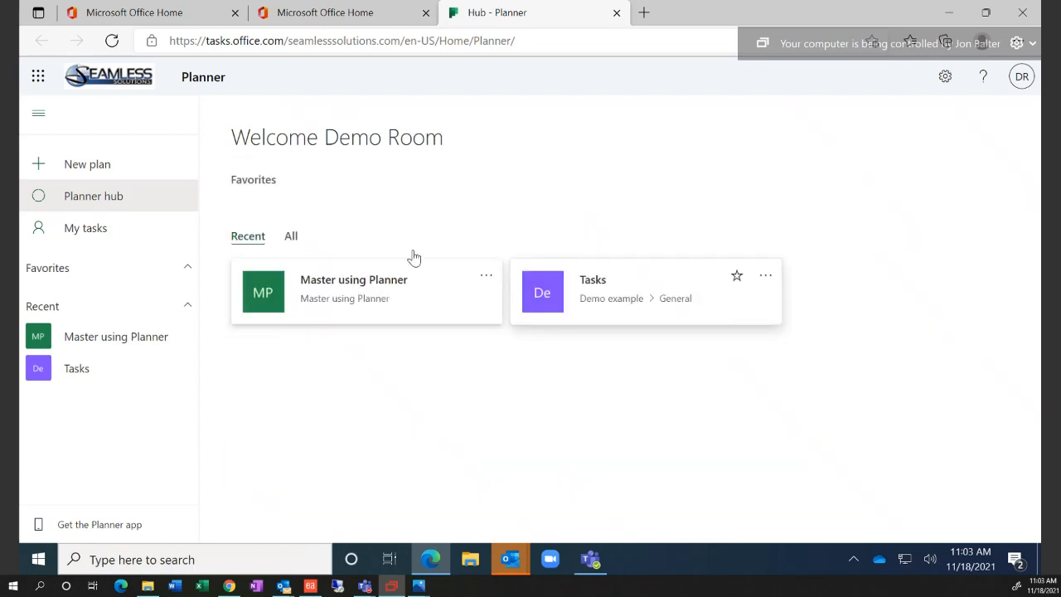
pyautogui.click(292, 238)
# Create a private plan named 'Roll out new HR policy' with the plan options expanded
pyautogui.click(108, 170)
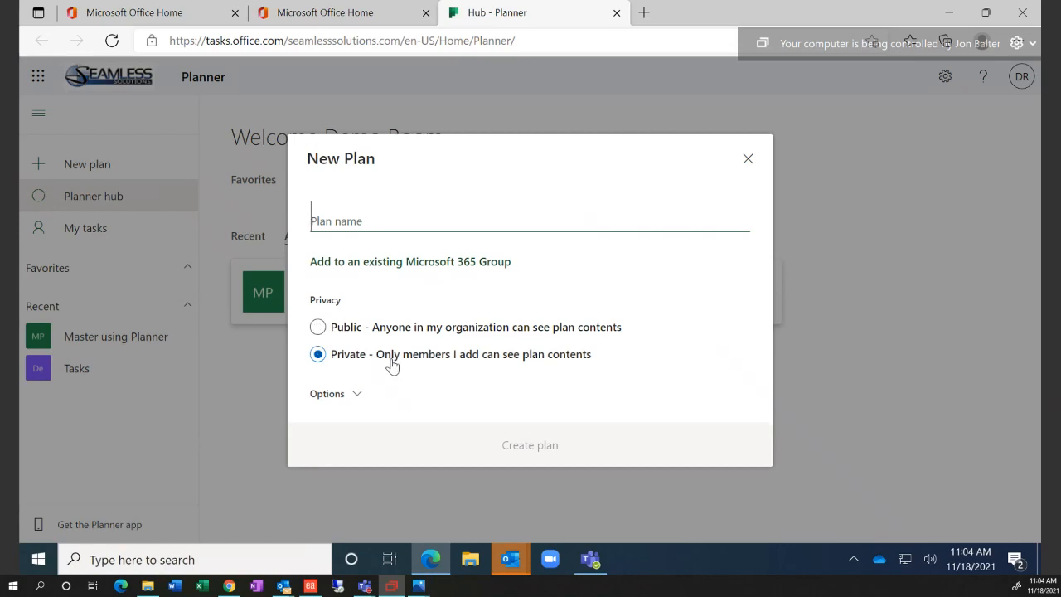
pyautogui.click(355, 403)
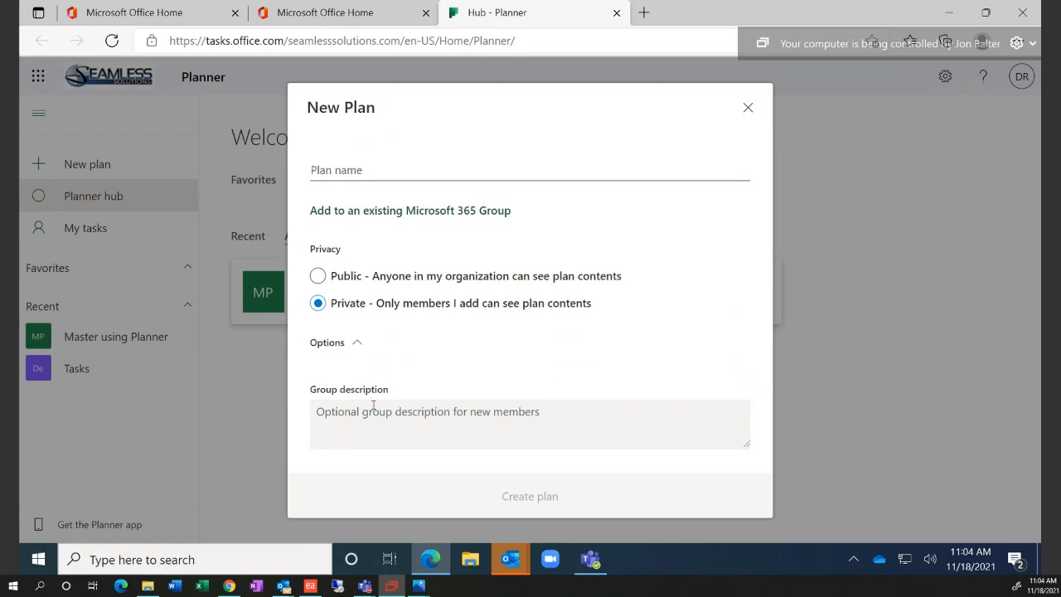
pyautogui.click(382, 414)
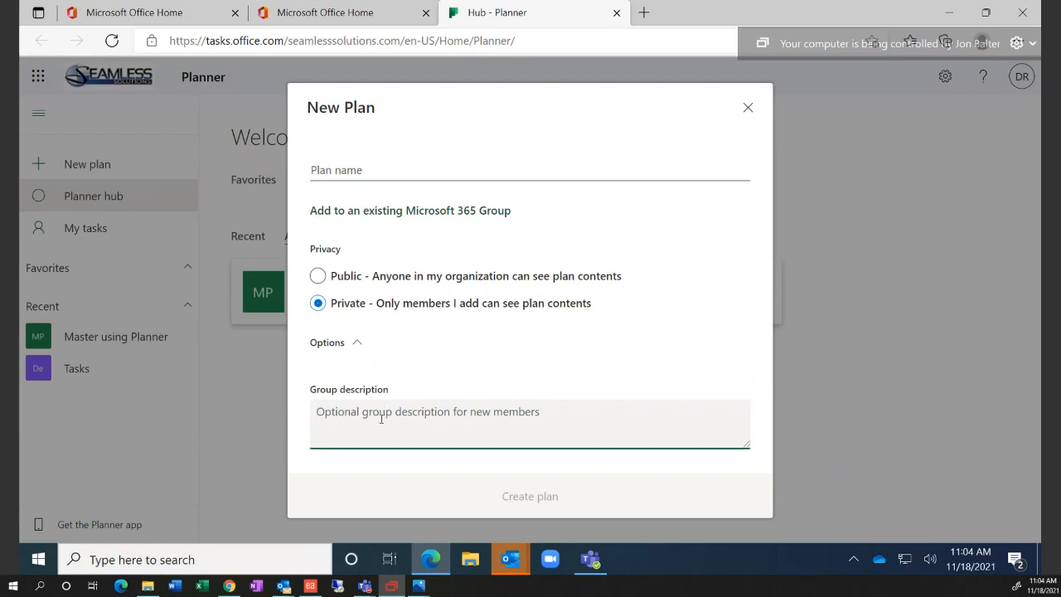
pyautogui.click(385, 167)
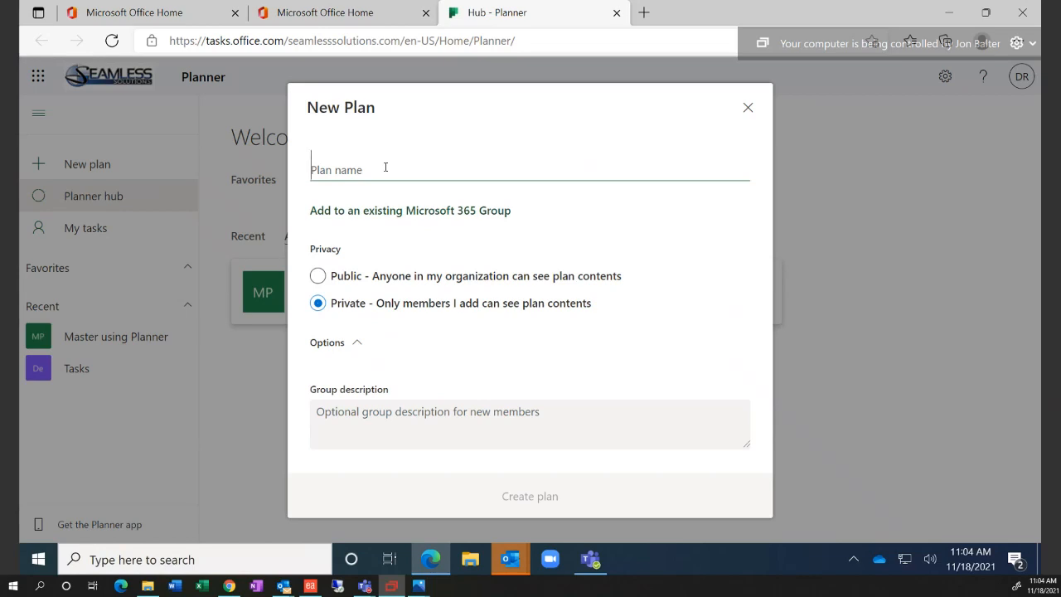
pyautogui.write('Tras')
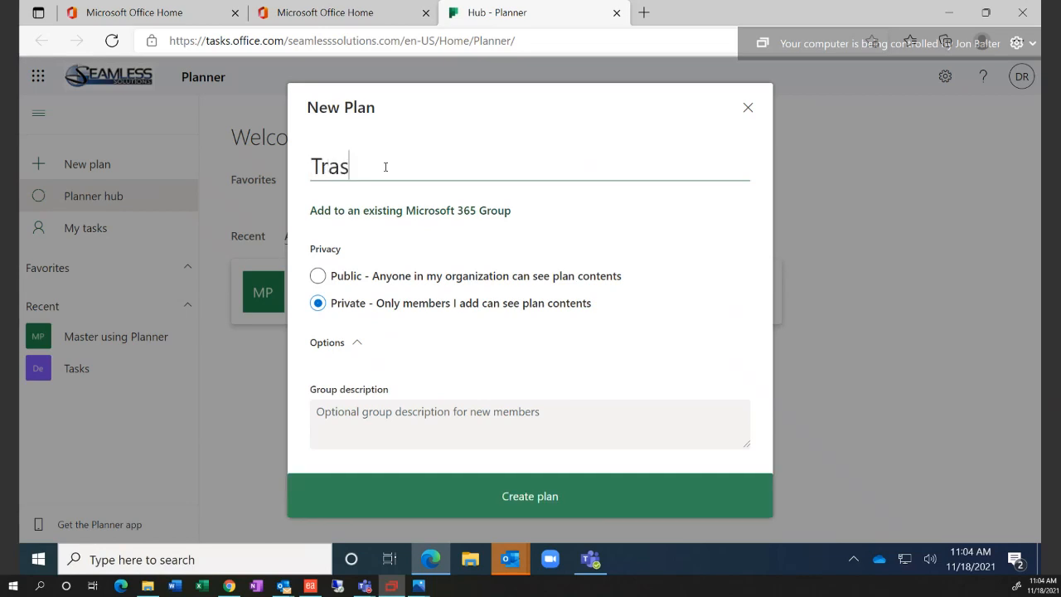
pyautogui.press('BackSpace')
pyautogui.write('ke')
pyautogui.press('BackSpace')
pyautogui.press('BackSpace')
pyautogui.press('BackSpace')
pyautogui.press('BackSpace')
pyautogui.write('ake trash')
pyautogui.press('BackSpace')
pyautogui.press('BackSpace')
pyautogui.press('BackSpace')
pyautogui.press('BackSpace')
pyautogui.press('BackSpace')
pyautogui.press('BackSpace')
pyautogui.press('BackSpace')
pyautogui.press('BackSpace')
pyautogui.press('BackSpace')
pyautogui.press('BackSpace')
pyautogui.write('Roll out n')
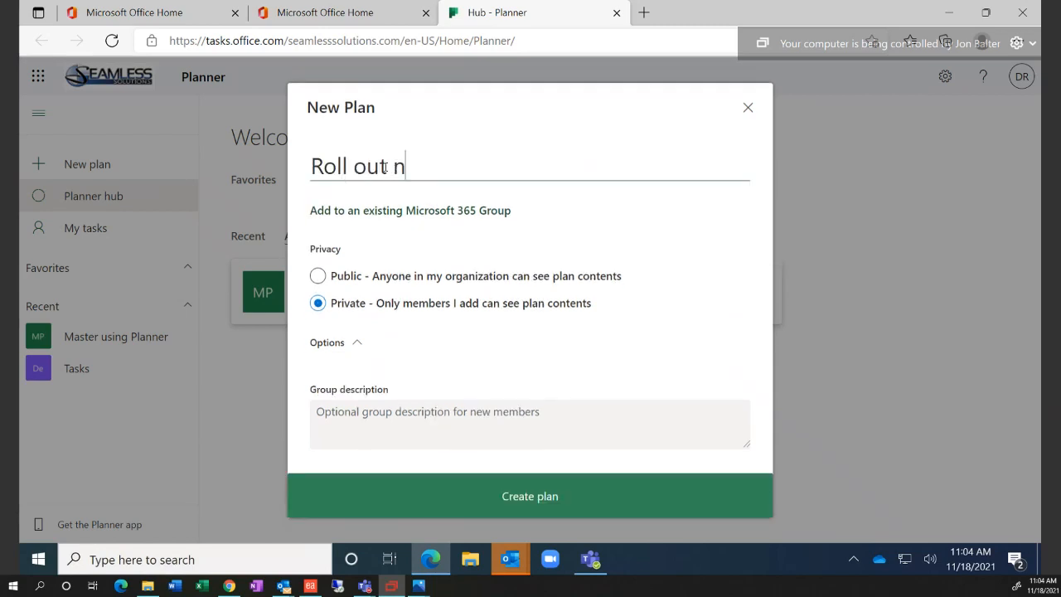
pyautogui.write('ew HR pol')
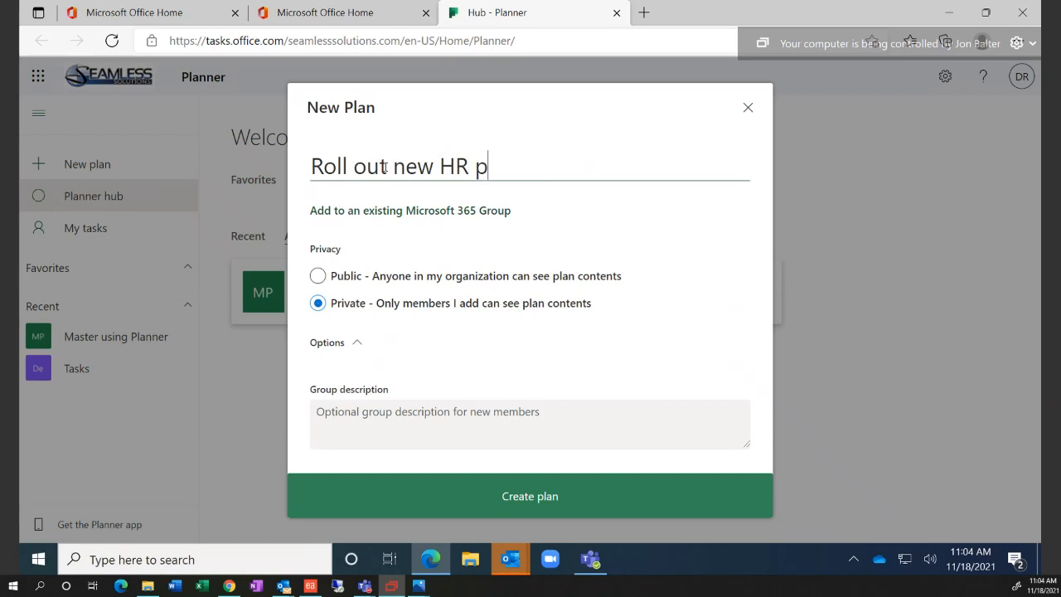
pyautogui.write('icy')
pyautogui.click(491, 496)
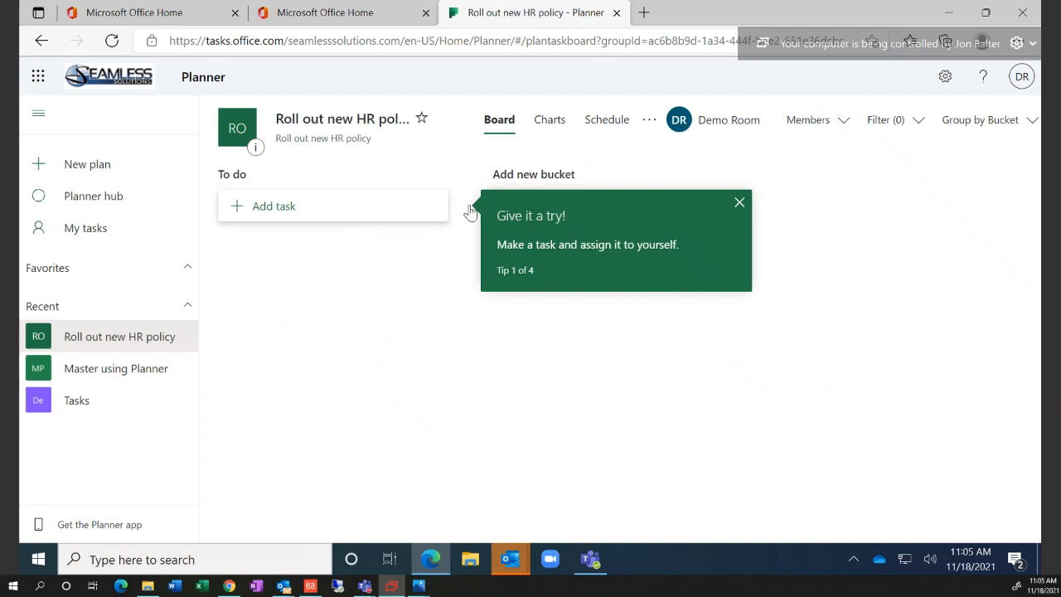
# Dismiss the getting-started tip and add a 'Conference Calls' bucket
pyautogui.click(742, 202)
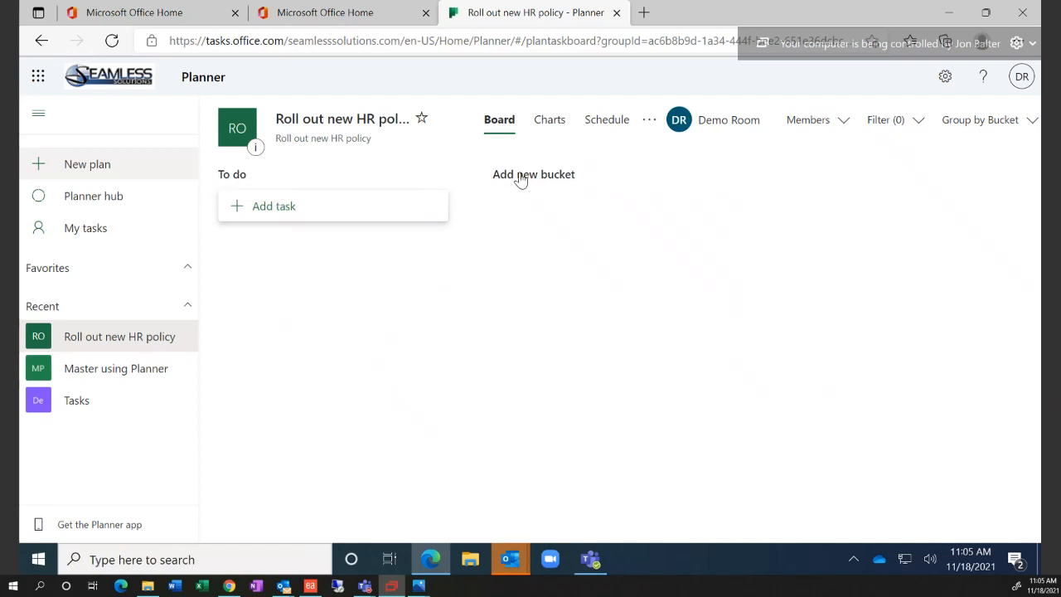
pyautogui.click(521, 174)
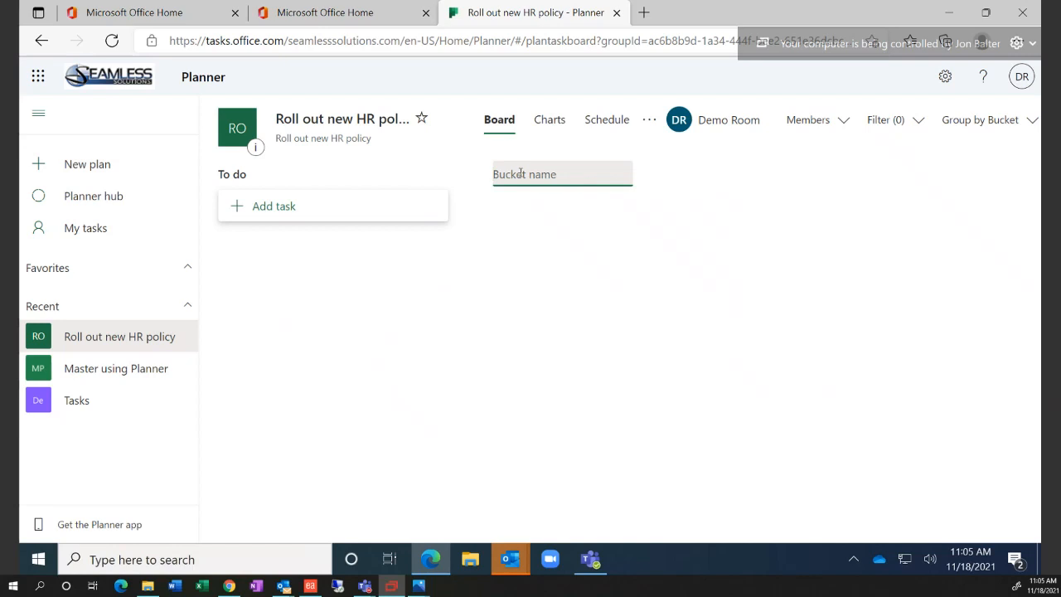
pyautogui.write('Get with Managem')
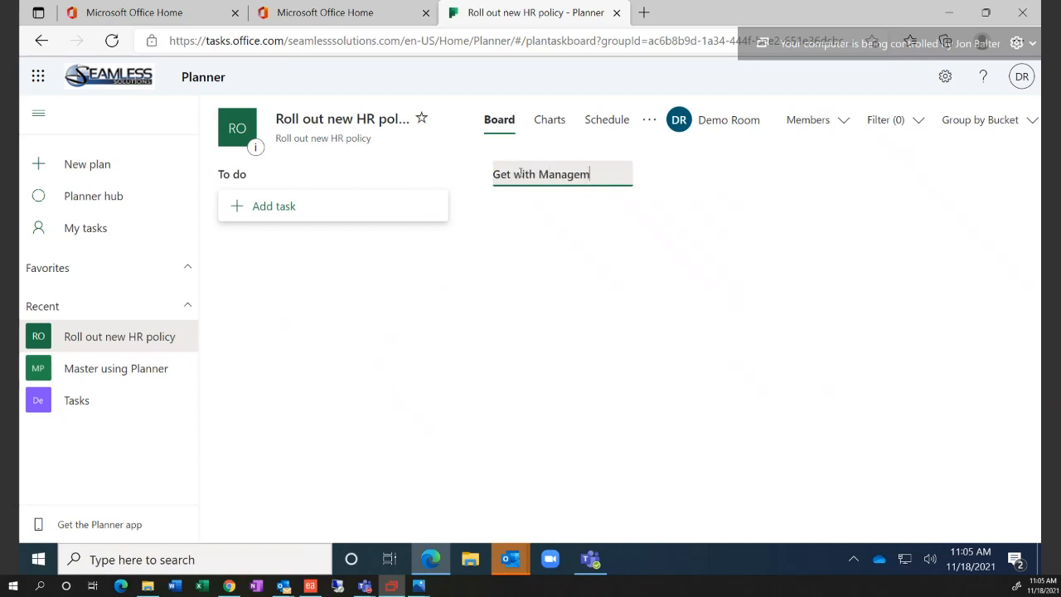
pyautogui.write('ent Man')
pyautogui.press('BackSpace')
pyautogui.press('BackSpace')
pyautogui.press('BackSpace')
pyautogui.press('BackSpace')
pyautogui.press('BackSpace')
pyautogui.press('BackSpace')
pyautogui.press('BackSpace')
pyautogui.press('BackSpace')
pyautogui.press('BackSpace')
pyautogui.press('BackSpace')
pyautogui.press('BackSpace')
pyautogui.press('BackSpace')
pyautogui.press('BackSpace')
pyautogui.press('BackSpace')
pyautogui.press('BackSpace')
pyautogui.press('BackSpace')
pyautogui.press('BackSpace')
pyautogui.press('BackSpace')
pyautogui.press('BackSpace')
pyautogui.press('BackSpace')
pyautogui.write('Co')
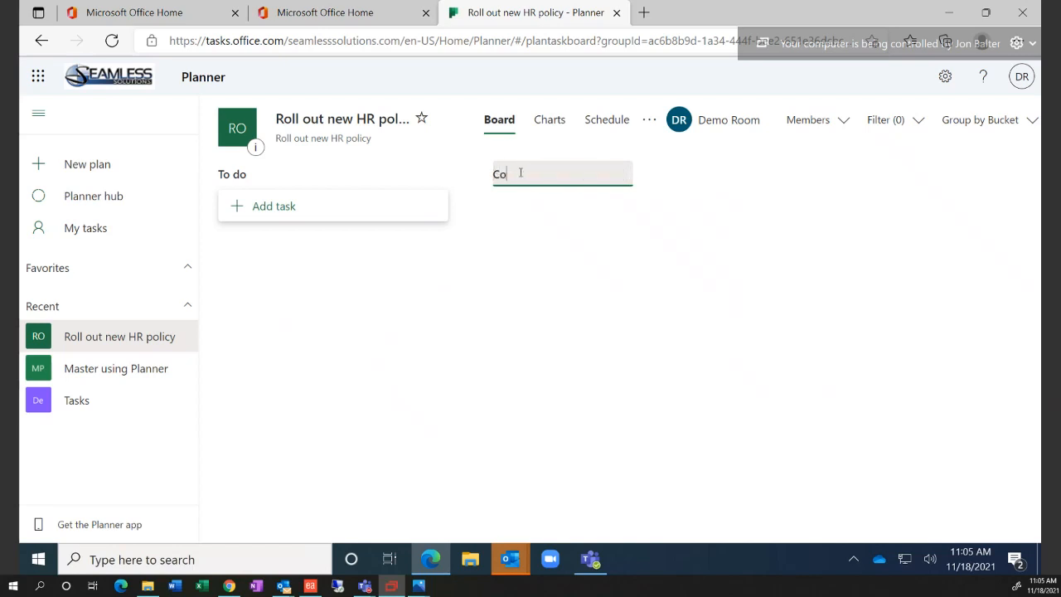
pyautogui.write('mmu')
pyautogui.press('BackSpace')
pyautogui.press('BackSpace')
pyautogui.press('BackSpace')
pyautogui.press('BackSpace')
pyautogui.press('BackSpace')
pyautogui.write('Conf')
pyautogui.press('BackSpace')
pyautogui.write('ference Cafe')
pyautogui.press('Return')
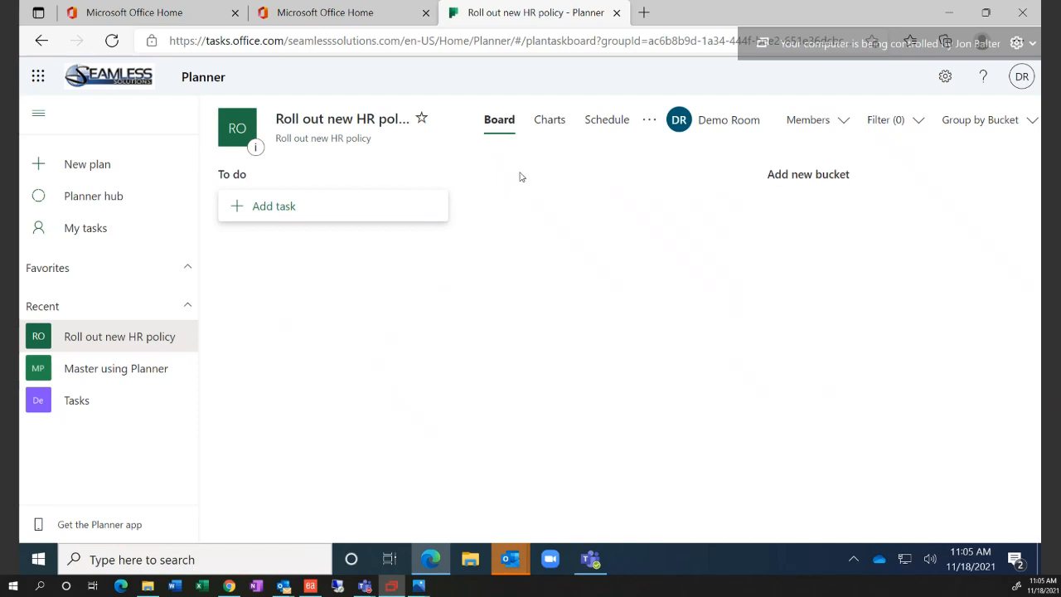
# Add two more buckets, 'Company wide' and 'Management'
pyautogui.click(816, 173)
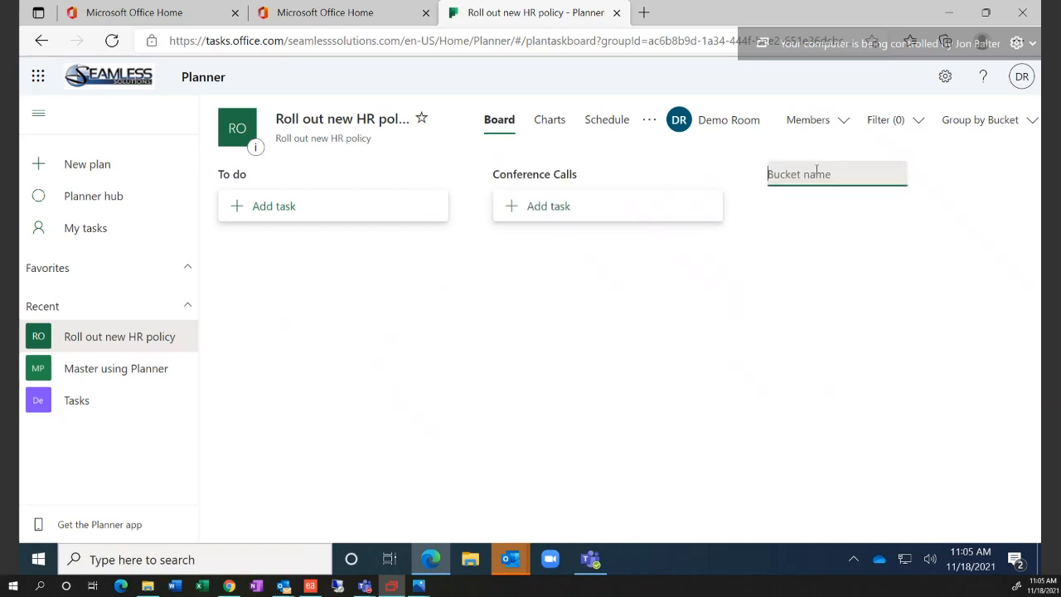
pyautogui.write('COmap')
pyautogui.press('BackSpace')
pyautogui.press('BackSpace')
pyautogui.write('ompany wide')
pyautogui.press('Return')
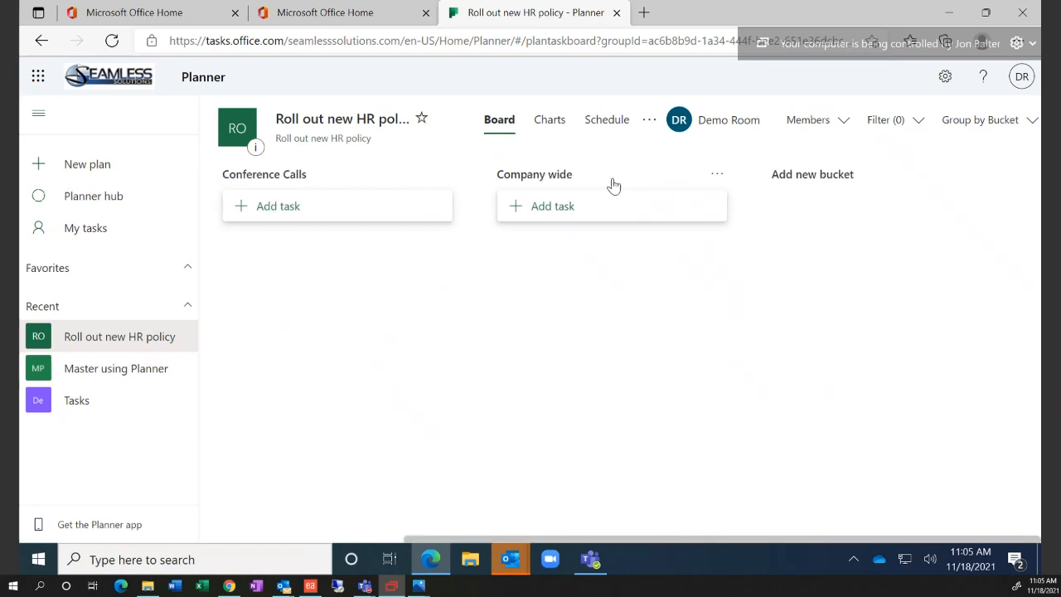
pyautogui.click(328, 178)
pyautogui.moveTo(325, 175); pyautogui.dragTo(220, 176)
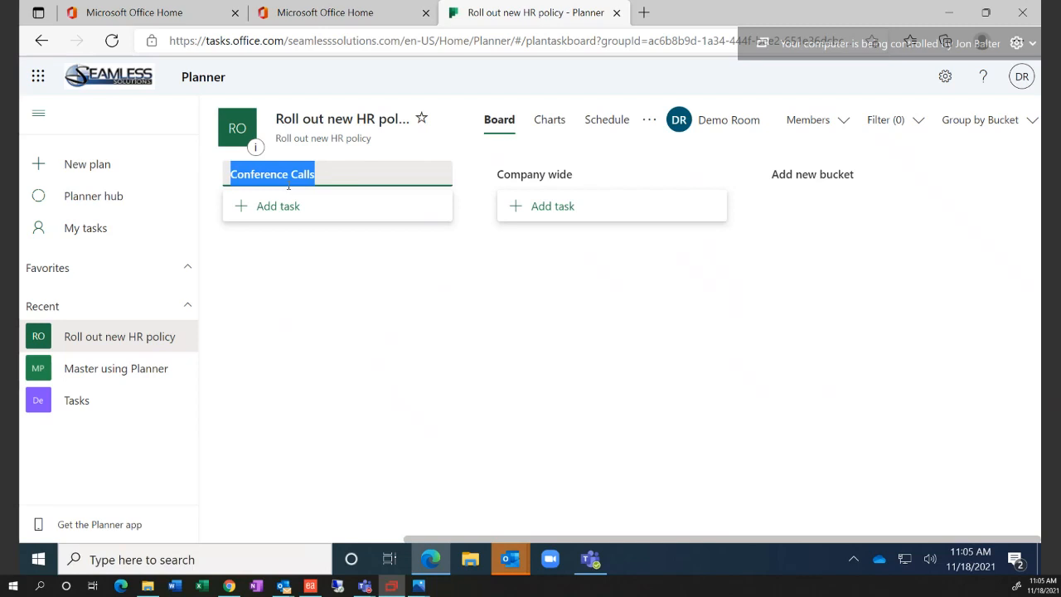
pyautogui.click(829, 175)
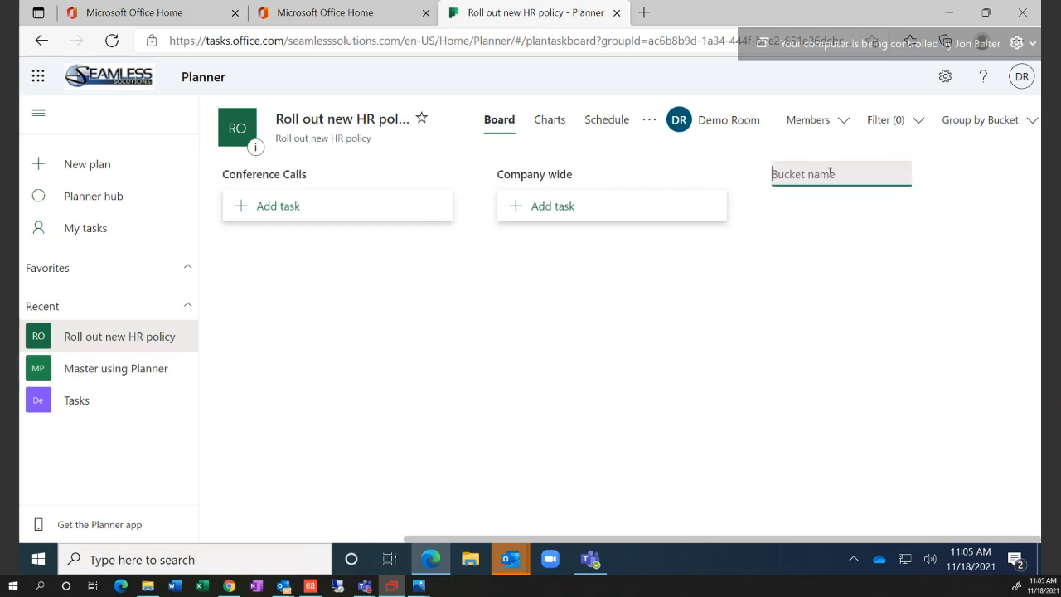
pyautogui.write('Management')
pyautogui.press('Return')
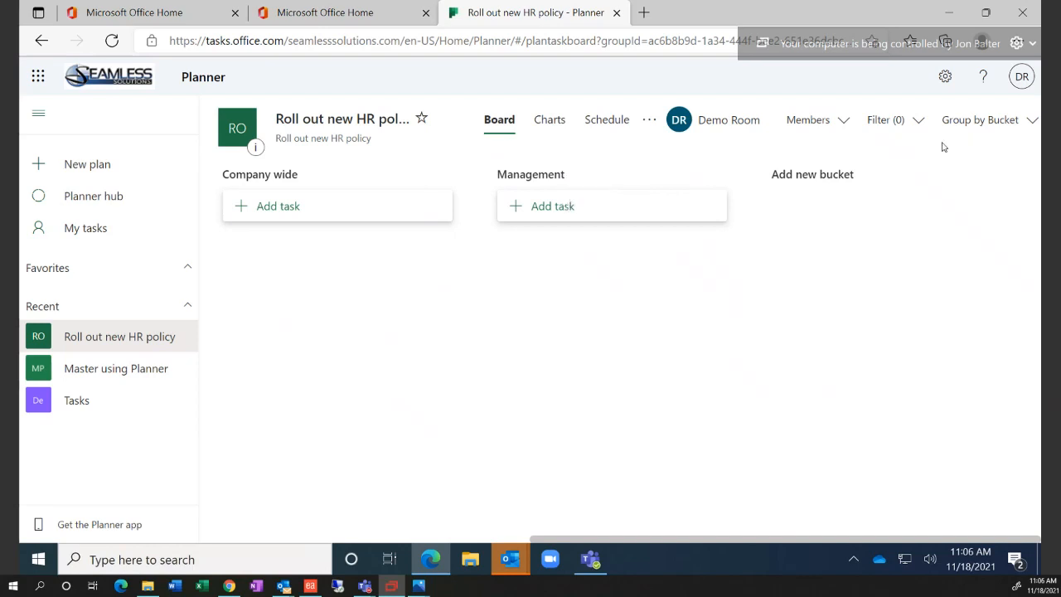
# Start a new task named 'Send out new Policy' in the Company wide bucket
pyautogui.click(1003, 126)
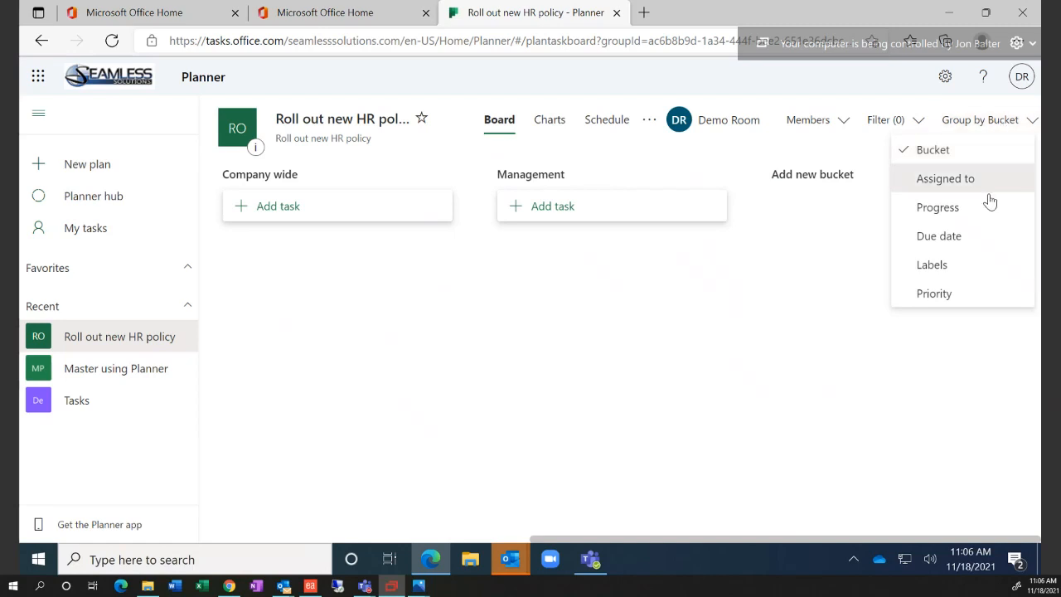
pyautogui.click(808, 248)
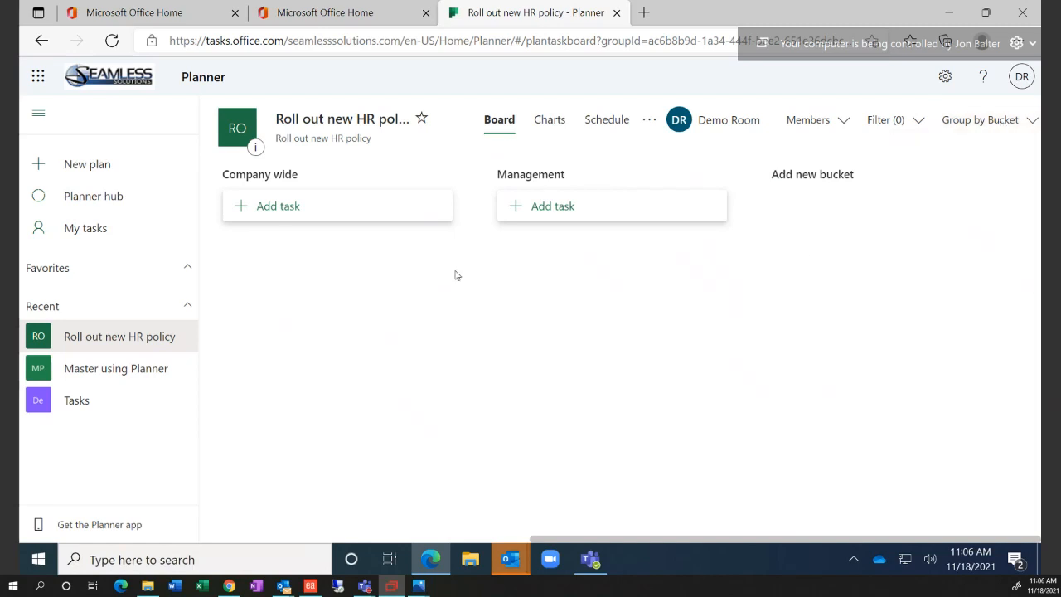
pyautogui.click(302, 209)
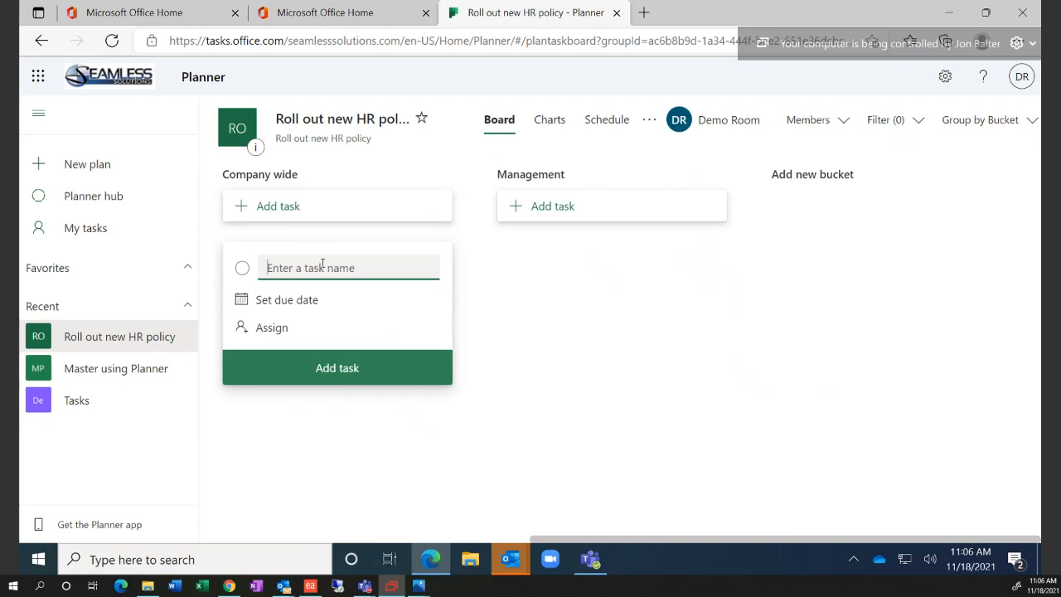
pyautogui.write('Send out new Policy')
# Set the new task's due date to December 31, 2021
pyautogui.click(303, 303)
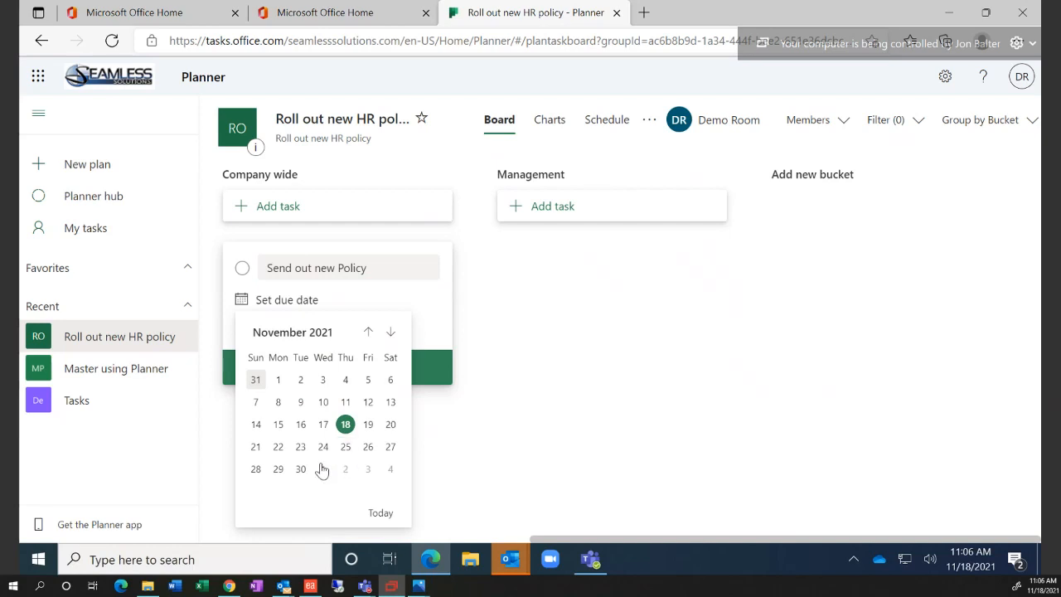
pyautogui.click(392, 333)
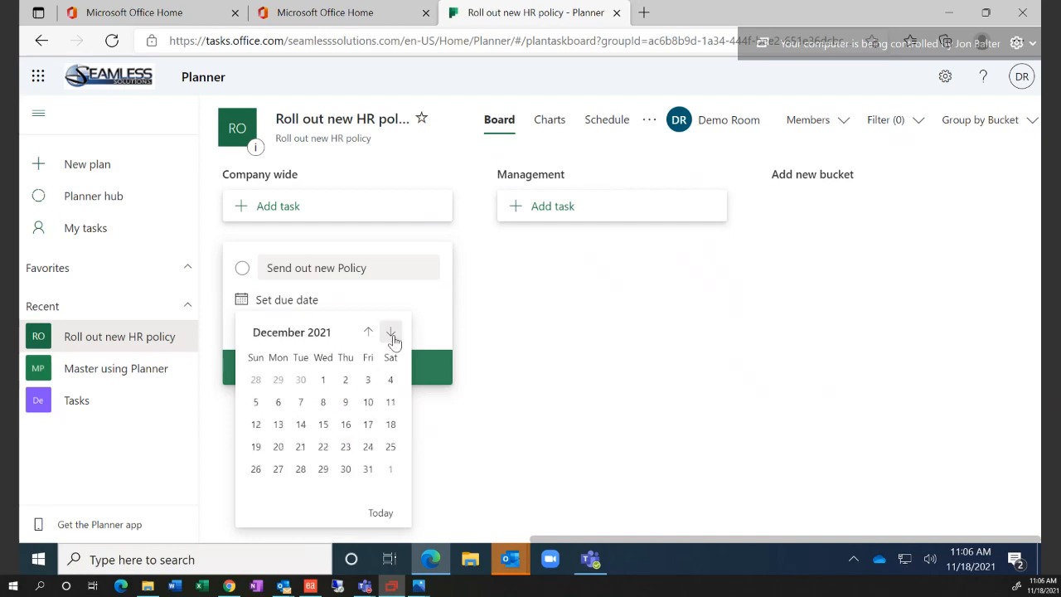
pyautogui.click(300, 381)
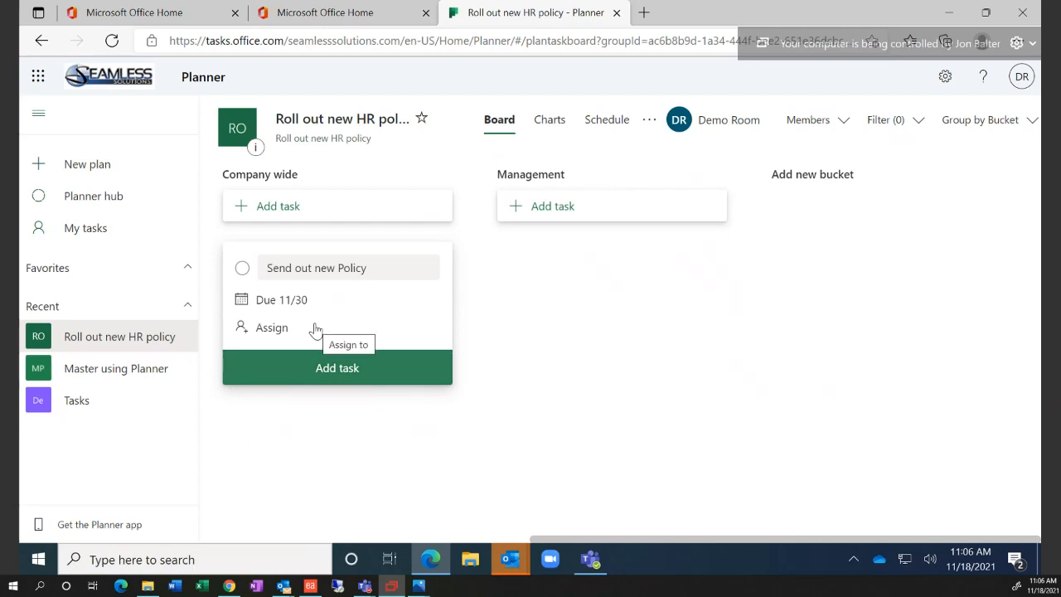
pyautogui.click(300, 302)
pyautogui.click(390, 334)
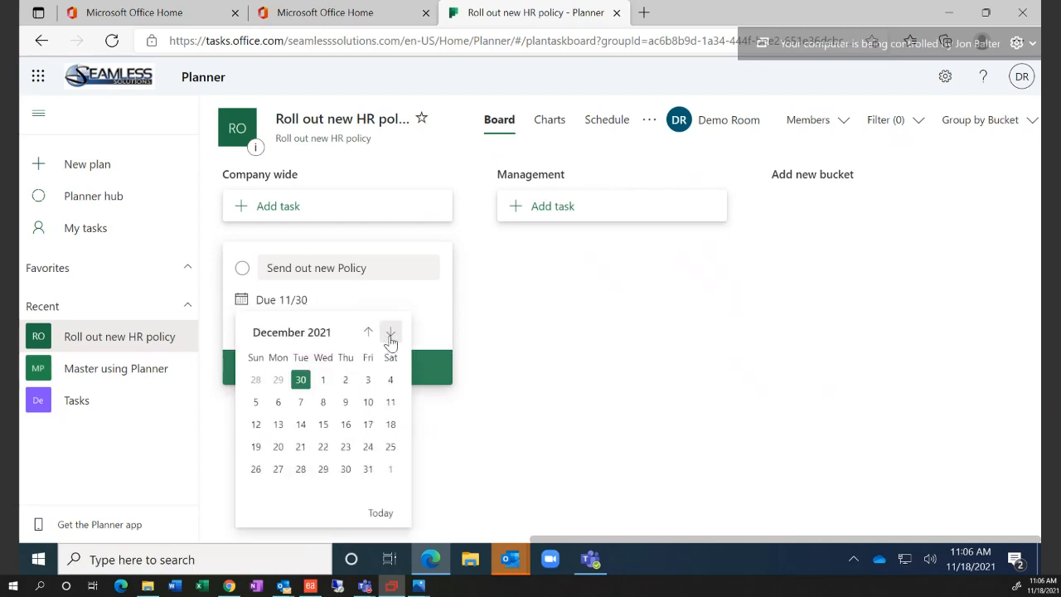
pyautogui.click(369, 469)
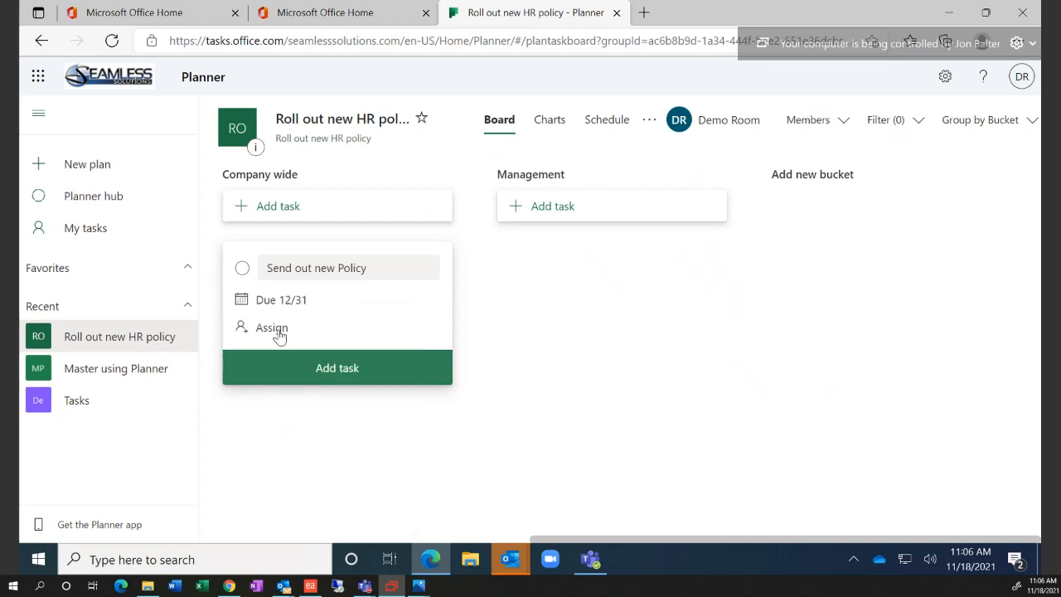
# Assign the task to a non-member found with 'coll', adding them to the plan, and save it
pyautogui.click(277, 334)
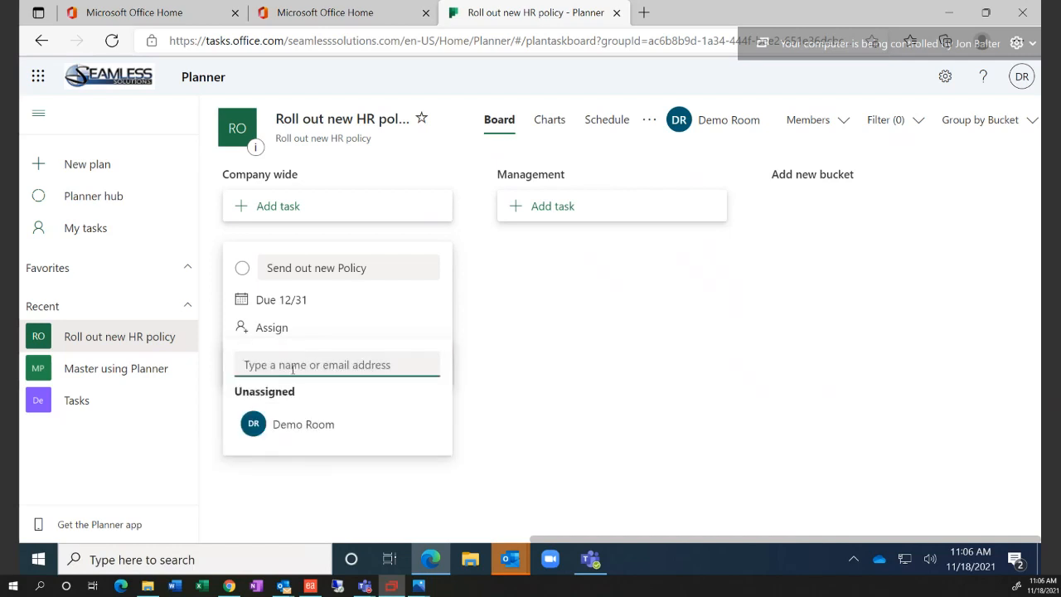
pyautogui.write('coll')
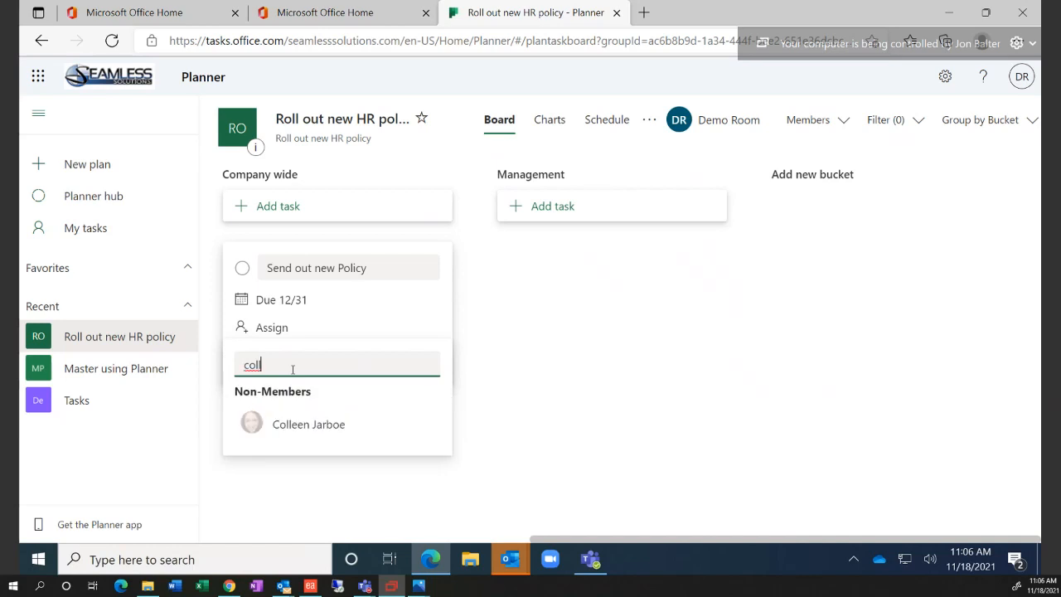
pyautogui.click(296, 426)
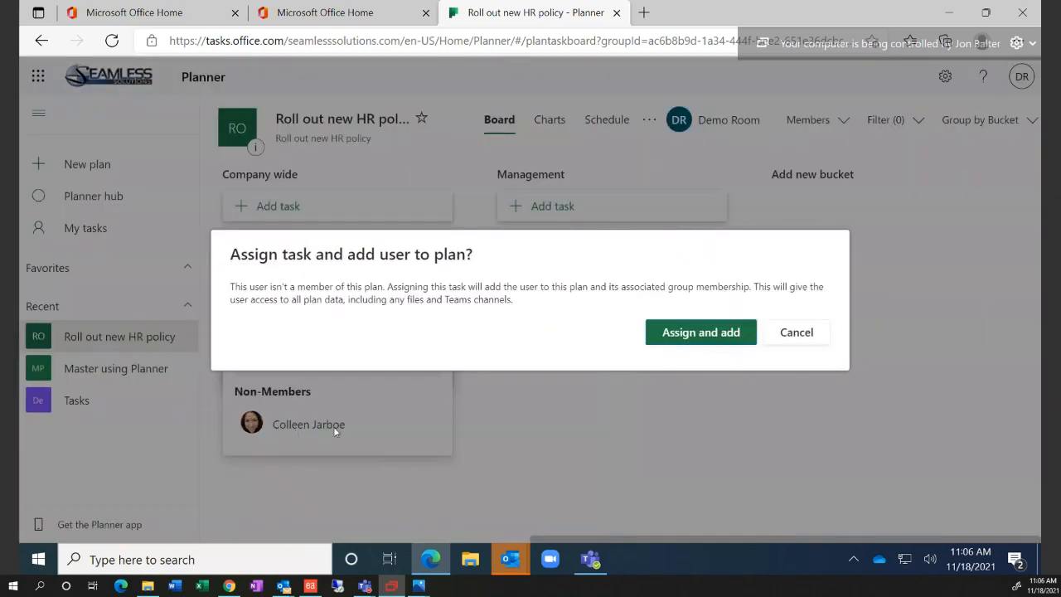
pyautogui.click(687, 333)
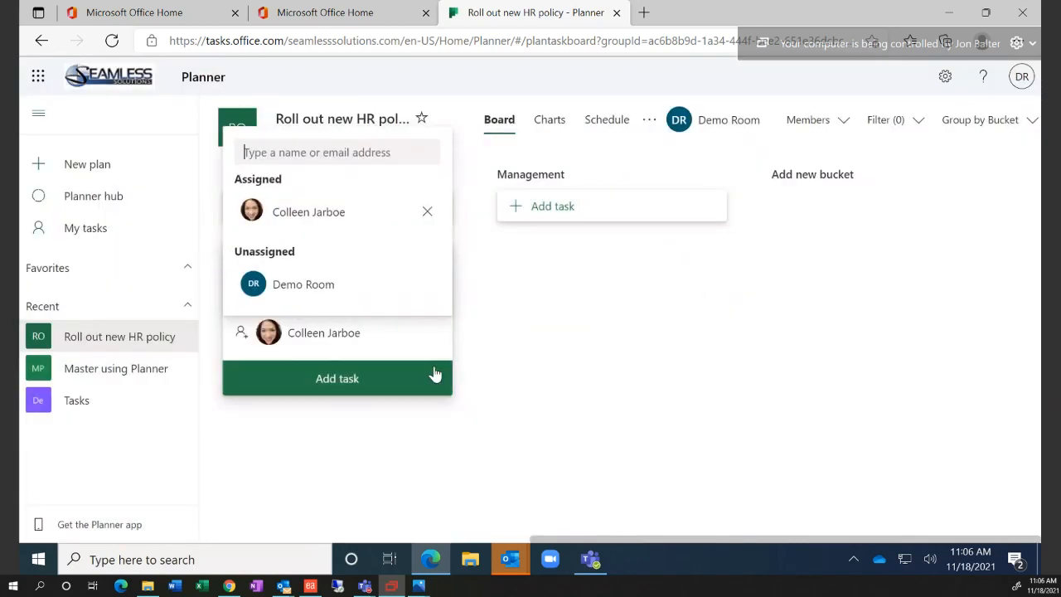
pyautogui.click(387, 379)
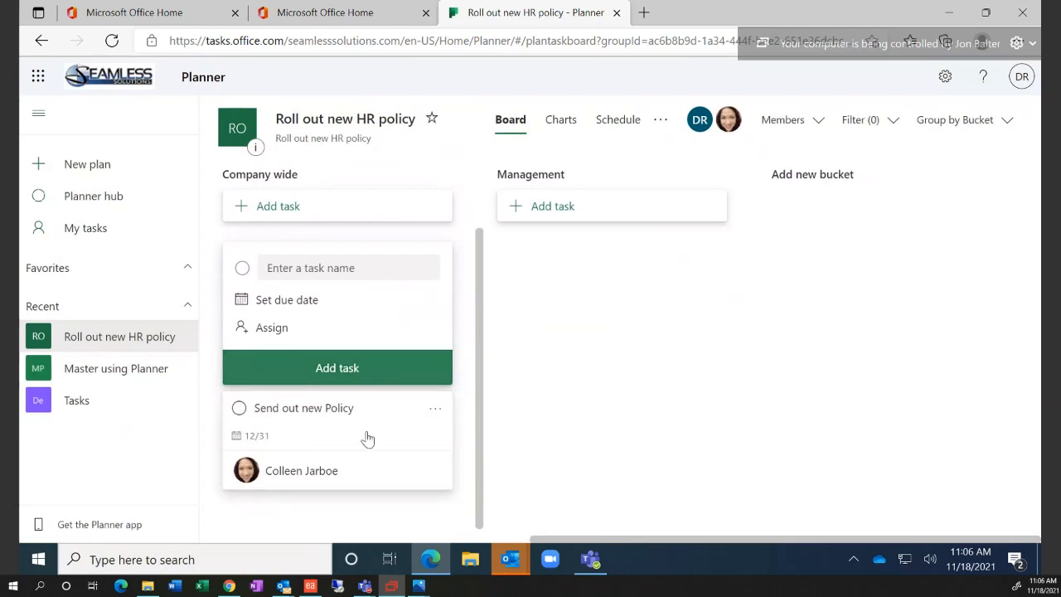
pyautogui.press('Escape')
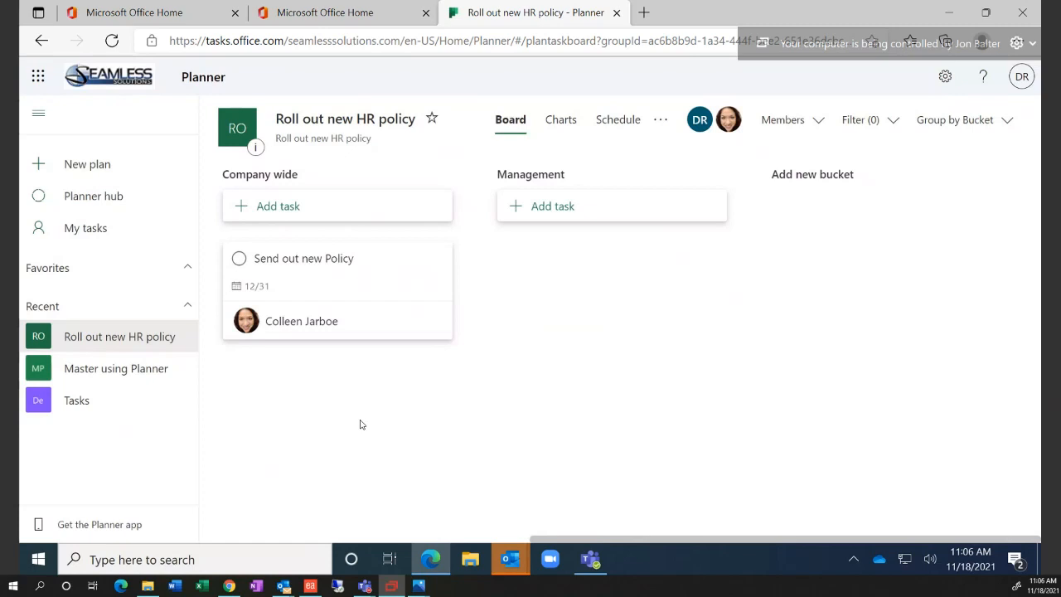
# Open the Send out new Policy task and add the note 'Demo information!!!'
pyautogui.click(348, 262)
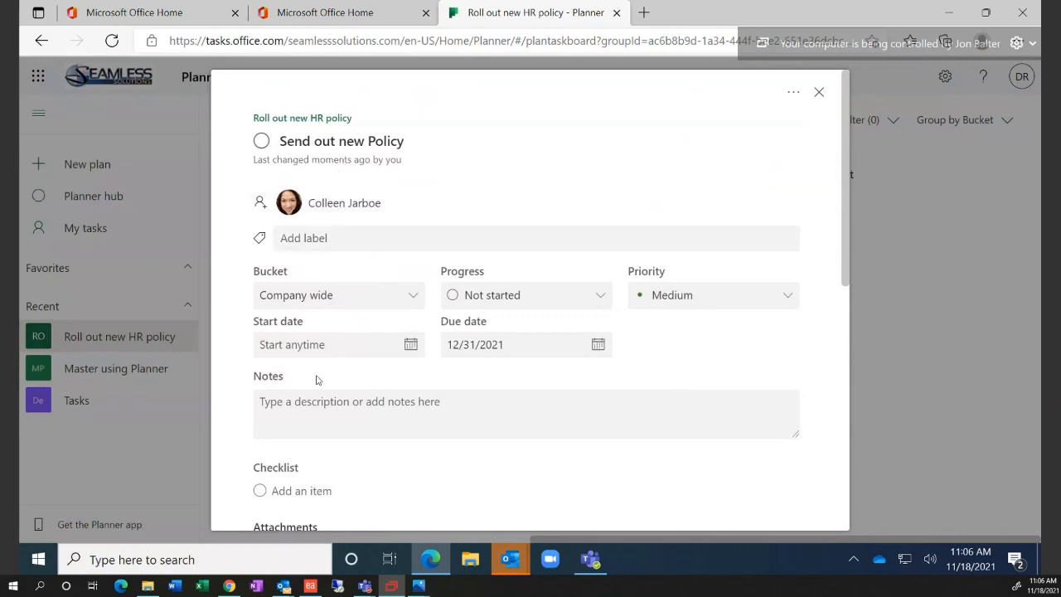
pyautogui.click(319, 403)
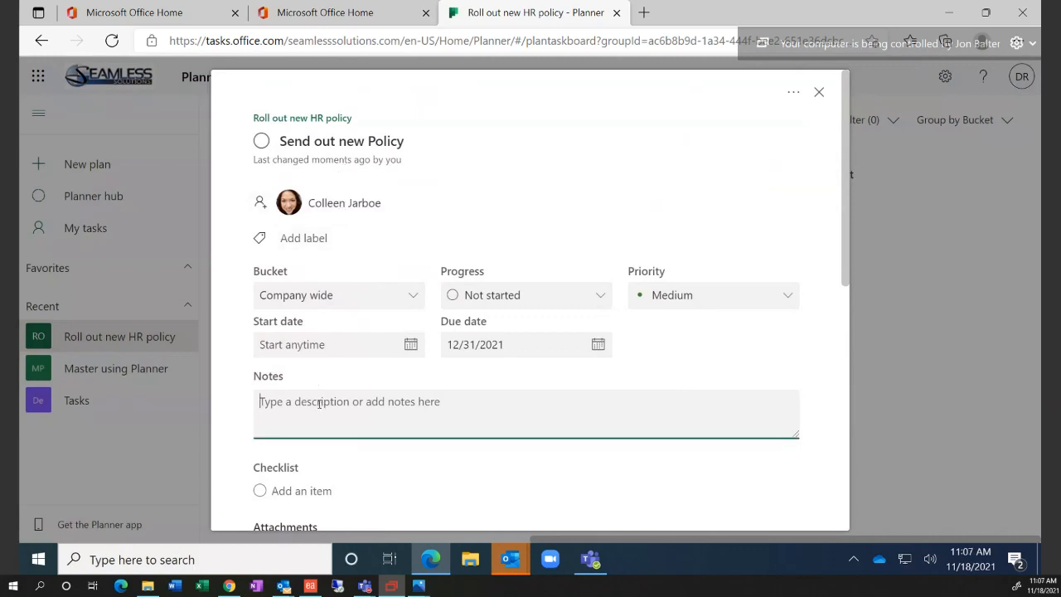
pyautogui.write('Demo ')
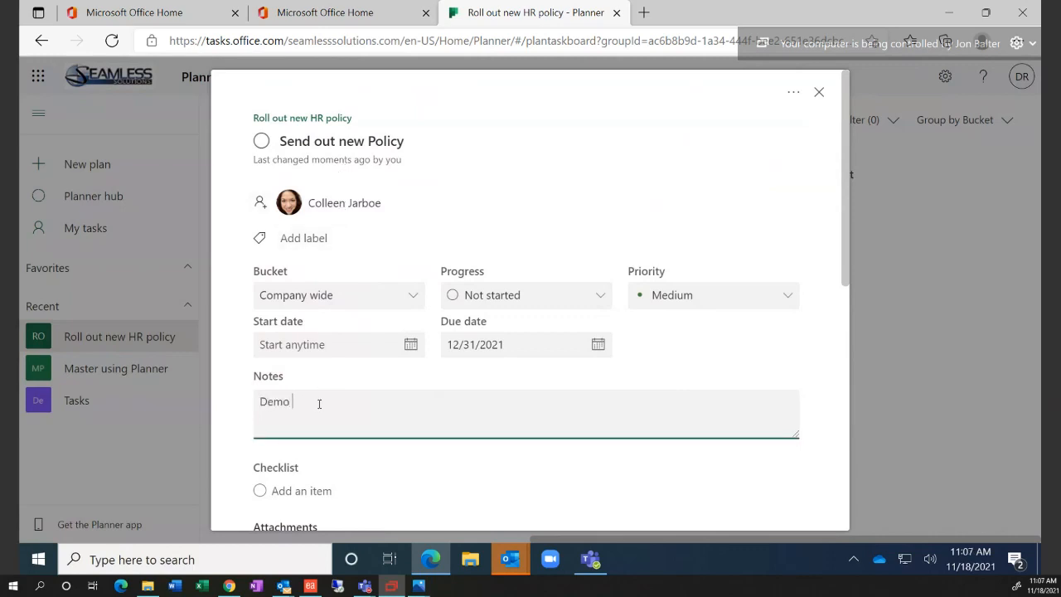
pyautogui.write('informatiuo')
pyautogui.write('!!!')
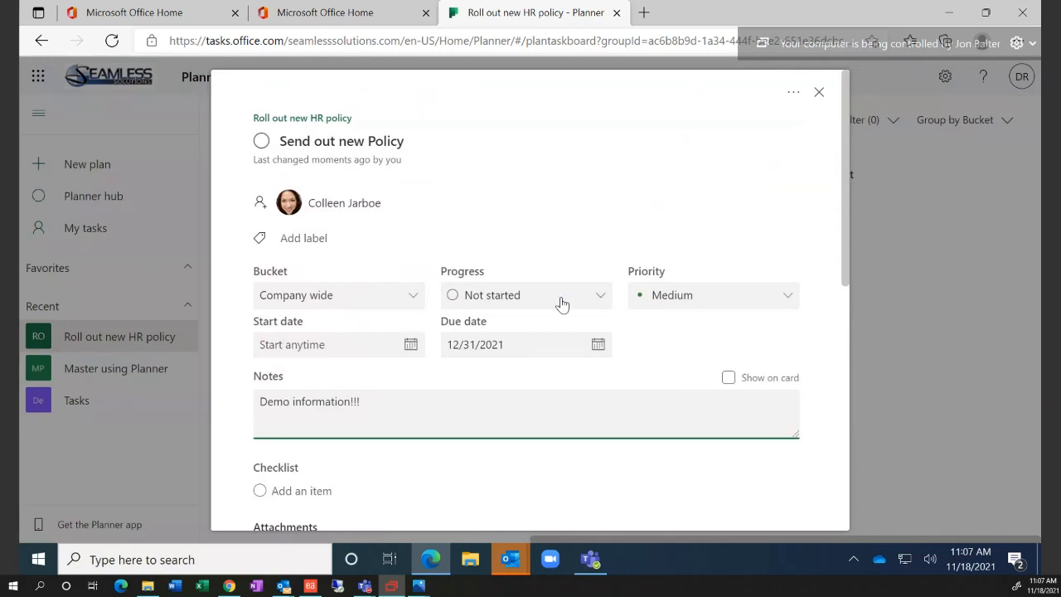
pyautogui.scroll(-5, 547, 298)
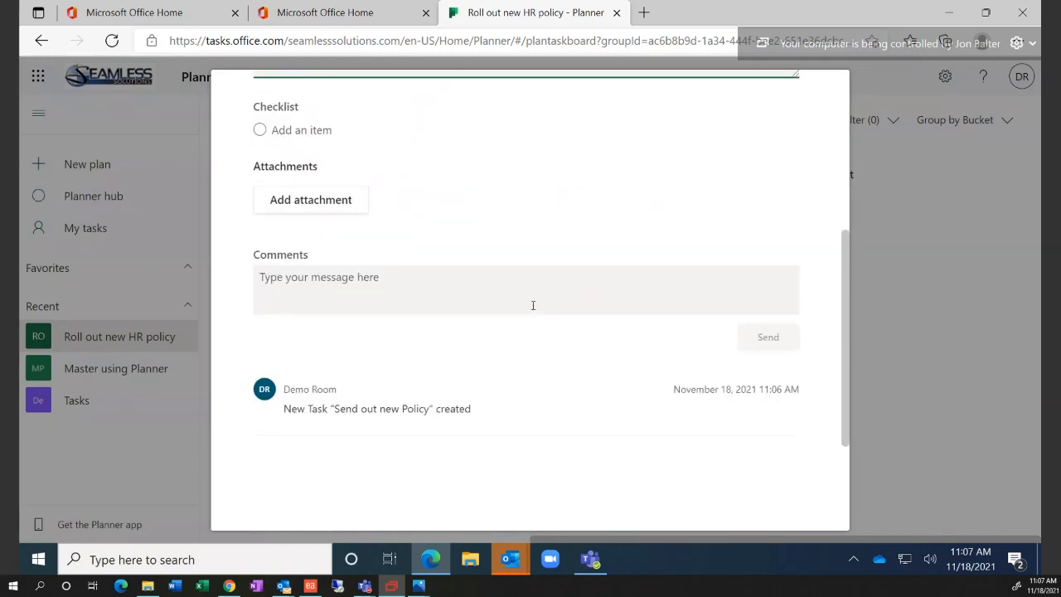
pyautogui.scroll(5, 533, 306)
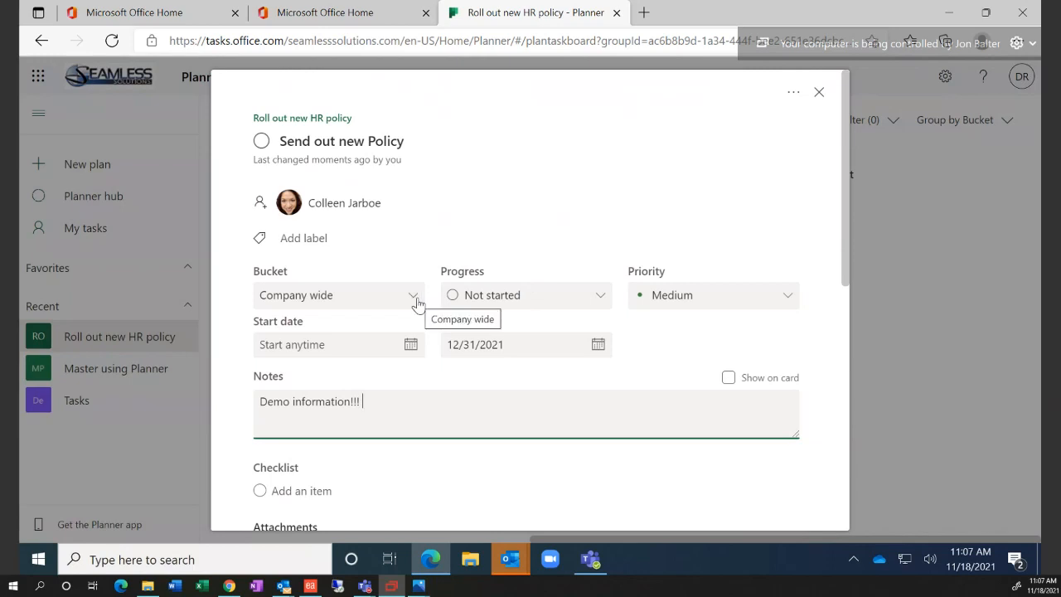
# Set the task's priority to Important, leaving progress unchanged
pyautogui.click(505, 295)
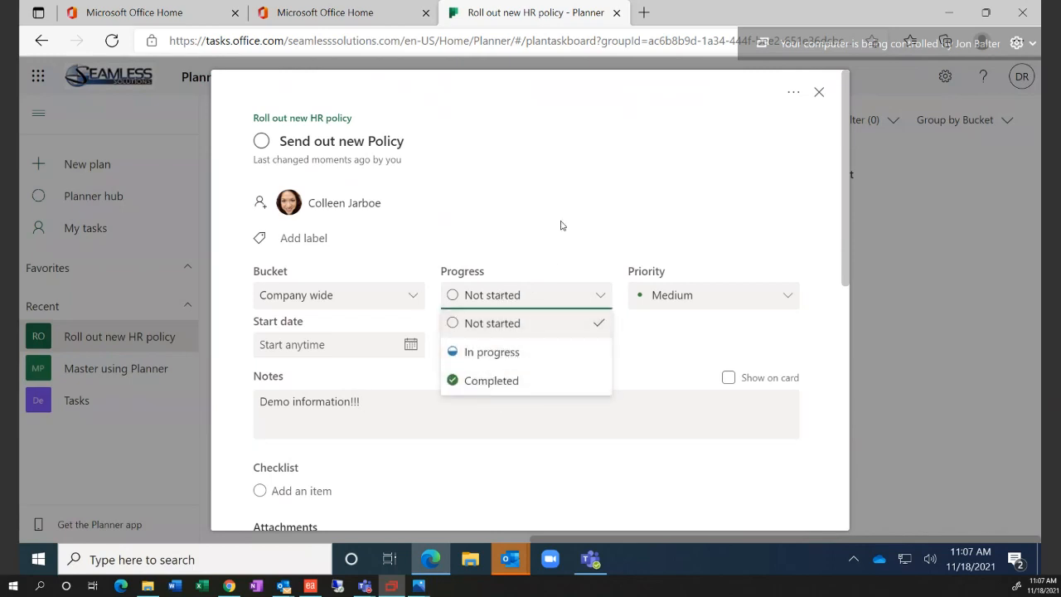
pyautogui.click(561, 226)
pyautogui.click(692, 295)
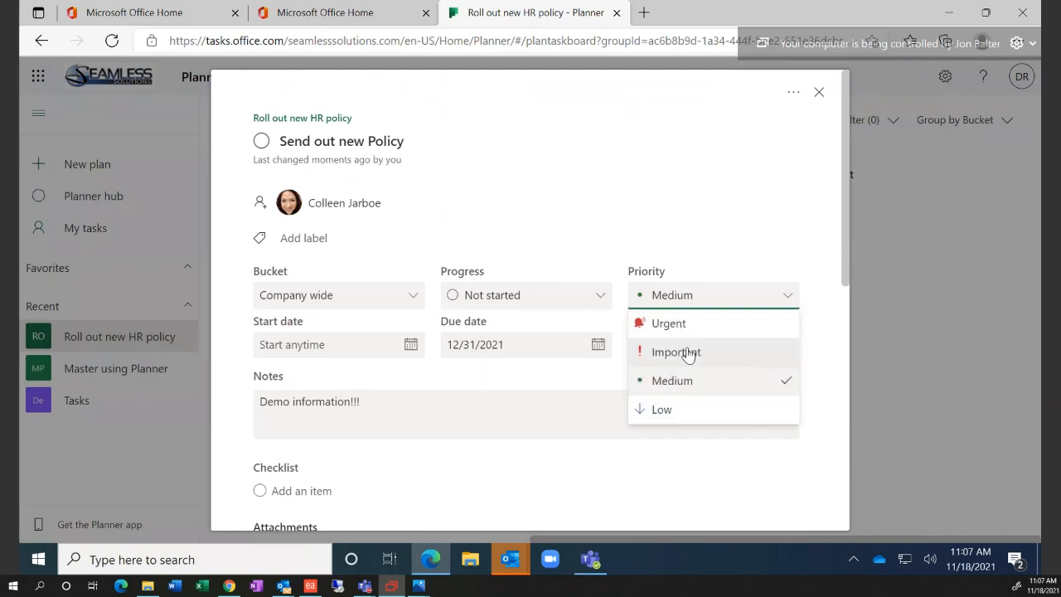
pyautogui.click(688, 353)
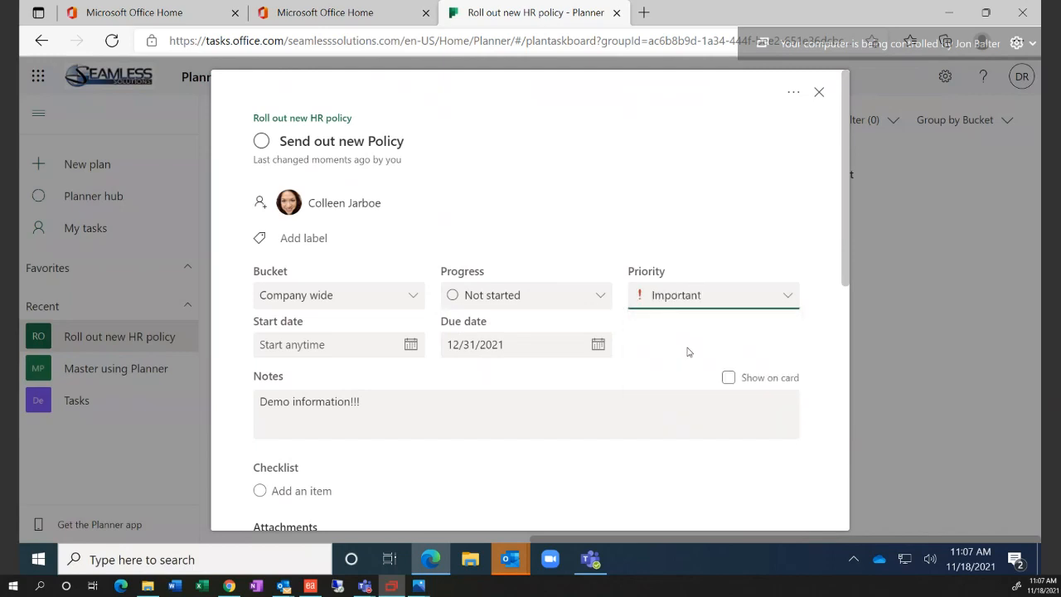
# Tag the task with the Red label, renamed 'Important'
pyautogui.click(326, 240)
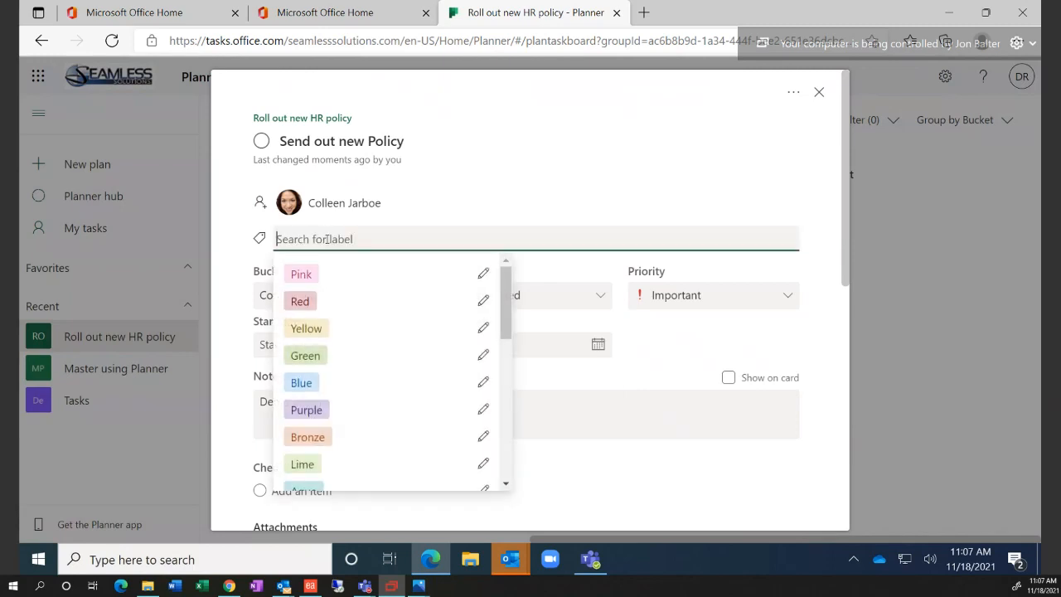
pyautogui.click(308, 307)
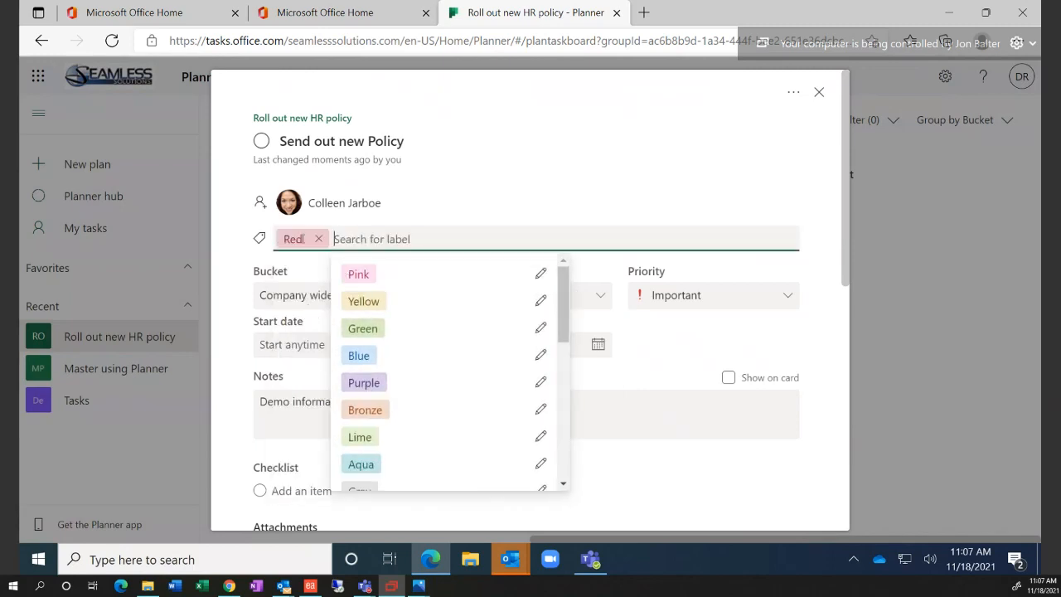
pyautogui.click(296, 239)
pyautogui.doubleClick(305, 291)
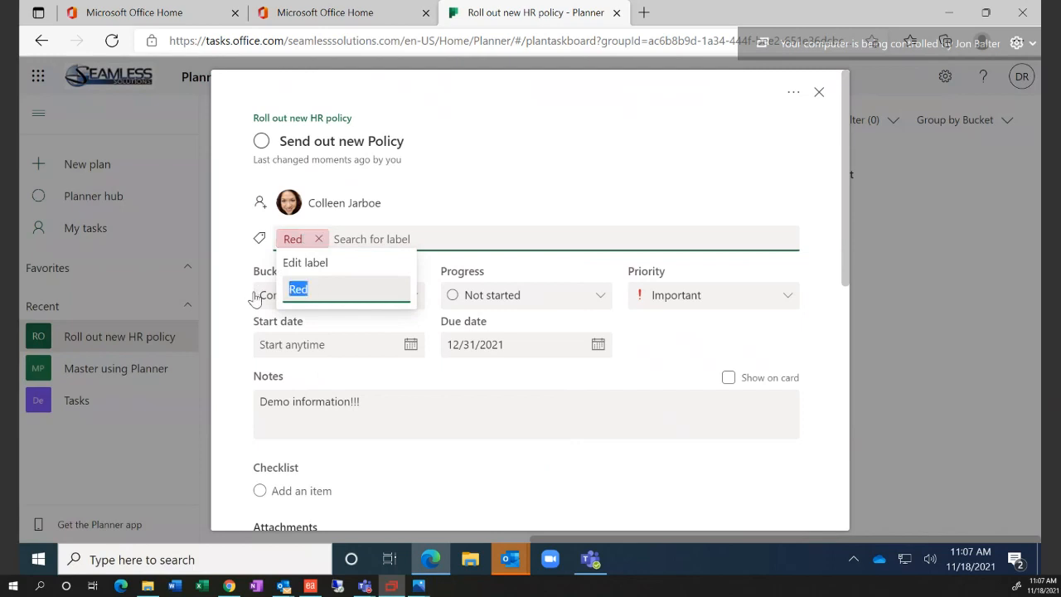
pyautogui.write('IM')
pyautogui.press('BackSpace')
pyautogui.press('BackSpace')
pyautogui.press('BackSpace')
pyautogui.write('Importan')
pyautogui.press('Return')
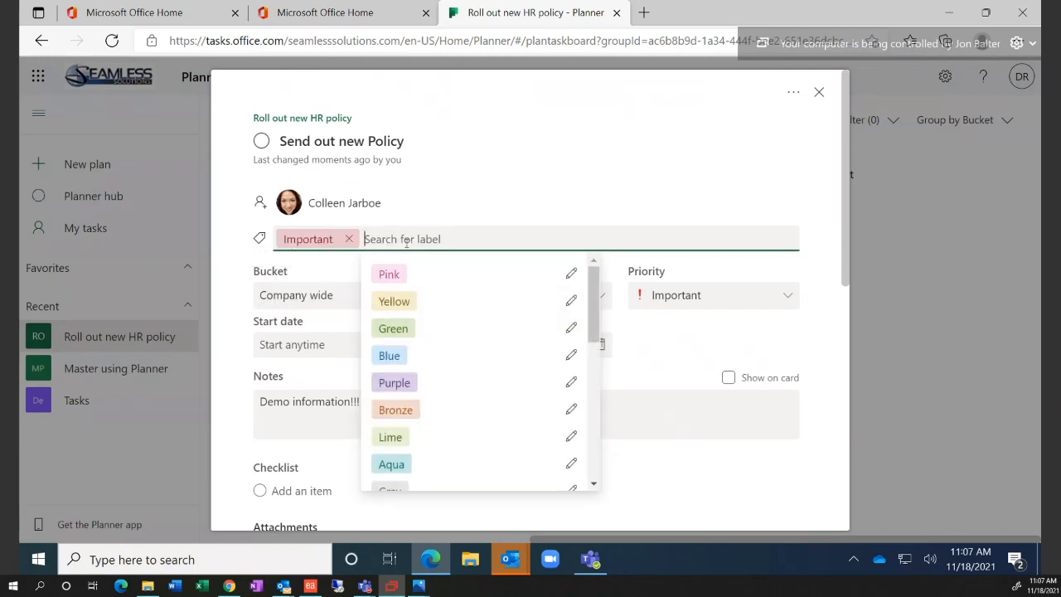
# Add the Green label renamed 'Company Wide', then close the task details
pyautogui.click(402, 332)
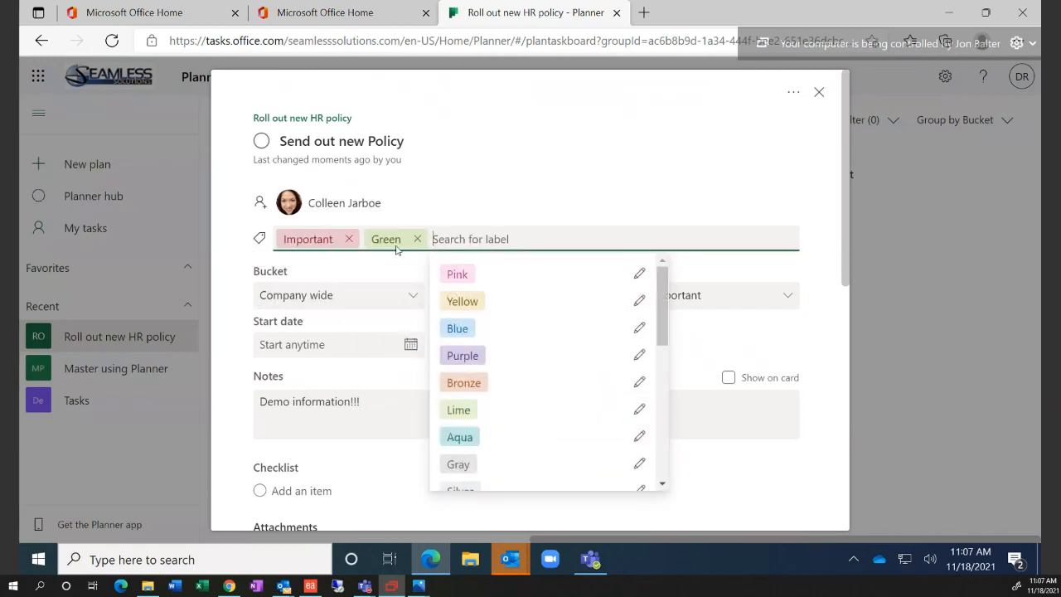
pyautogui.click(398, 238)
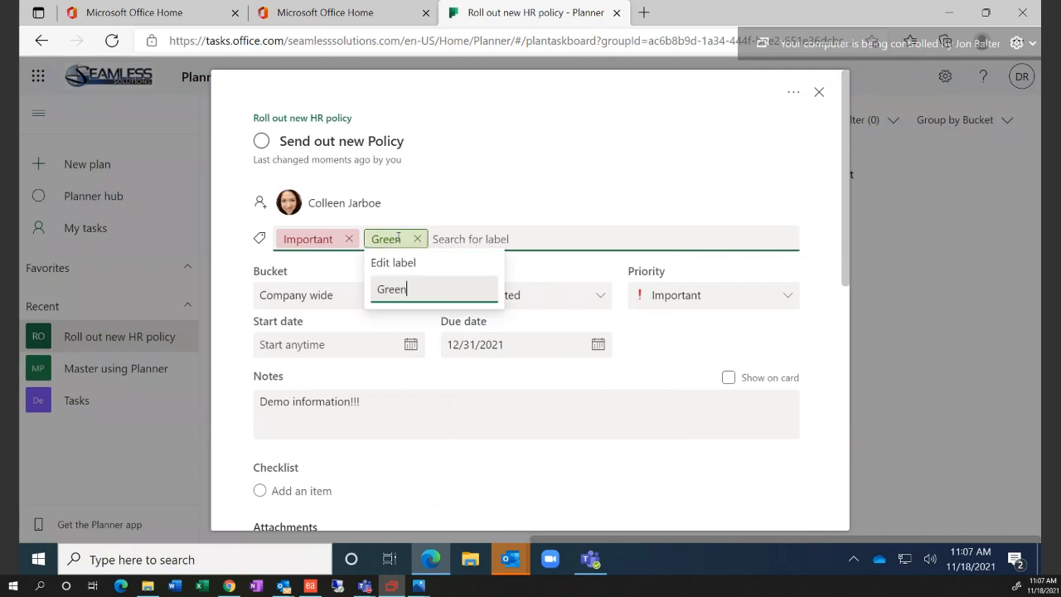
pyautogui.press('BackSpace')
pyautogui.press('BackSpace')
pyautogui.press('BackSpace')
pyautogui.write('Company Wide')
pyautogui.click(473, 193)
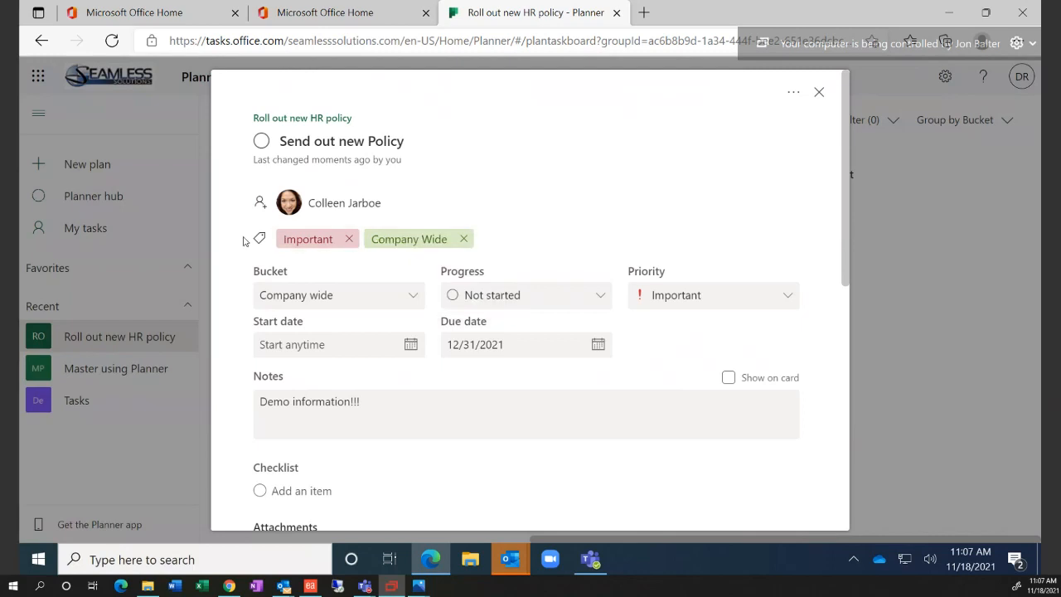
pyautogui.click(819, 93)
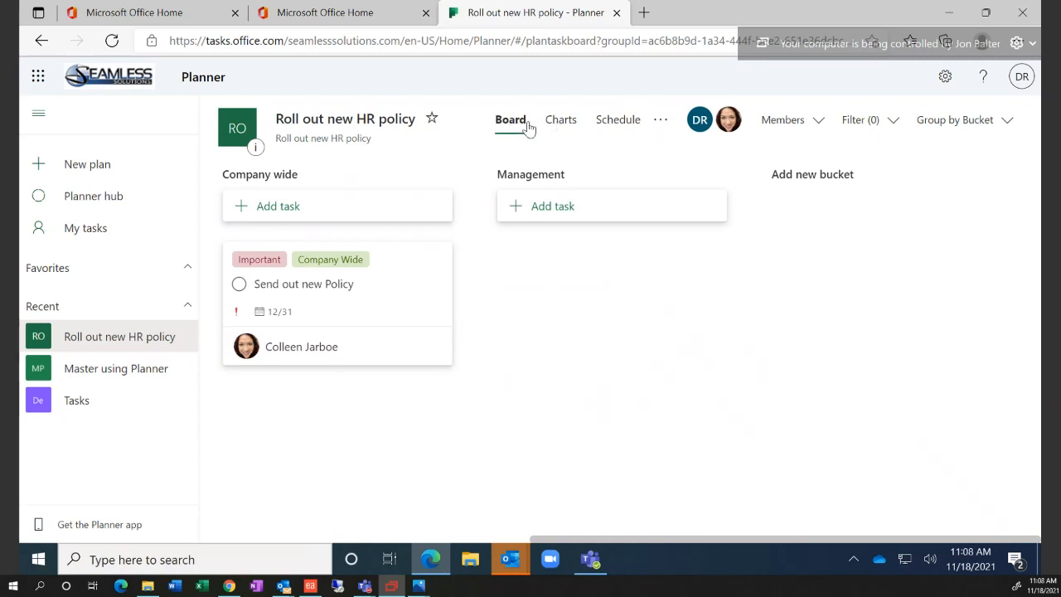
# Open the Charts view and scroll through the Status, Bucket, Priority and Members charts
pyautogui.click(562, 121)
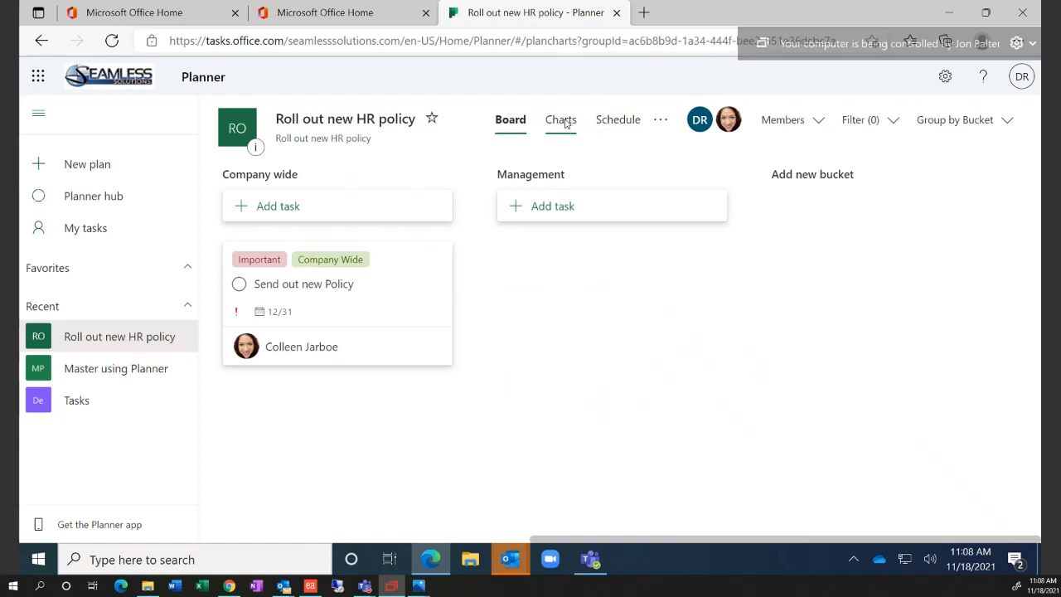
pyautogui.scroll(-3, 618, 331)
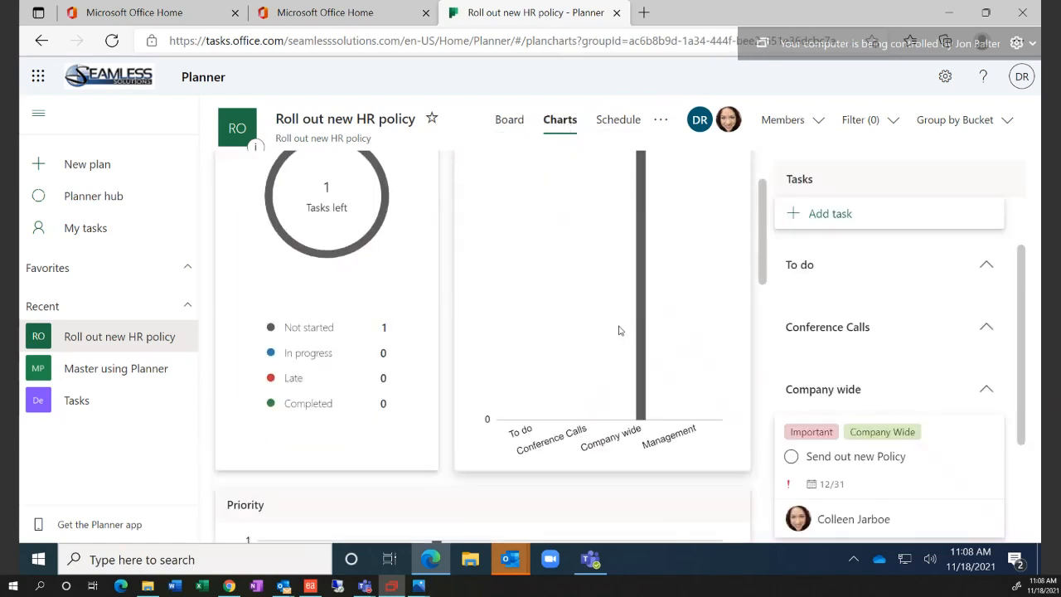
pyautogui.scroll(2, 619, 331)
pyautogui.scroll(1, 618, 331)
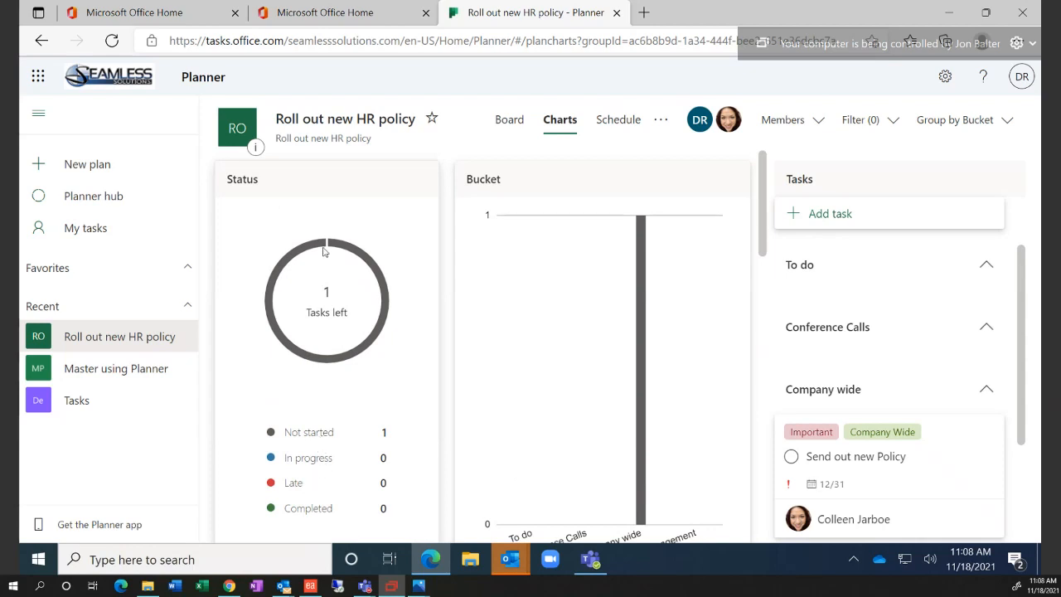
pyautogui.scroll(-2, 333, 357)
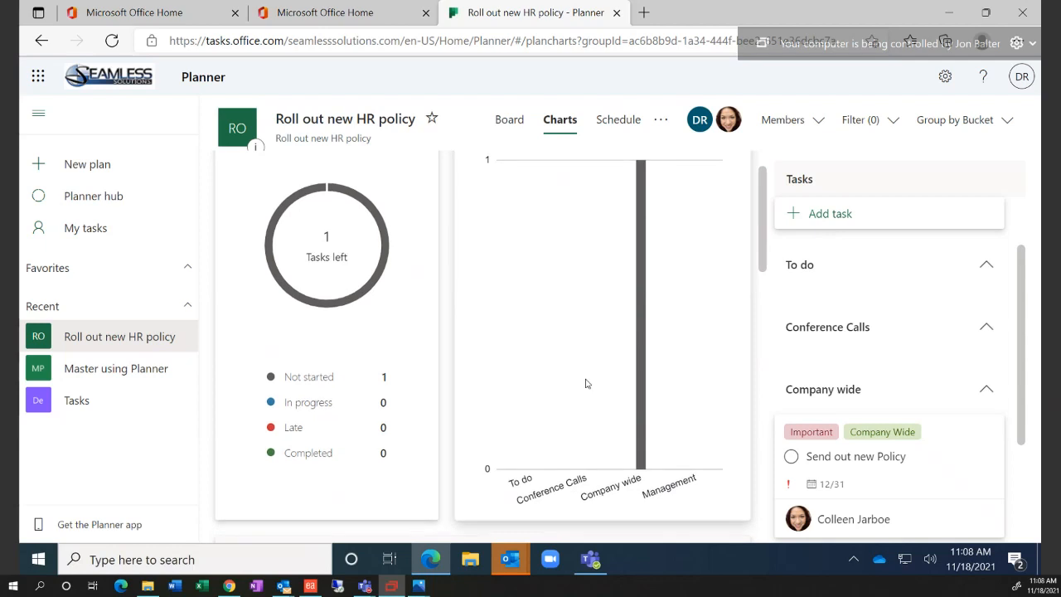
pyautogui.scroll(1, 585, 381)
pyautogui.scroll(-1, 601, 394)
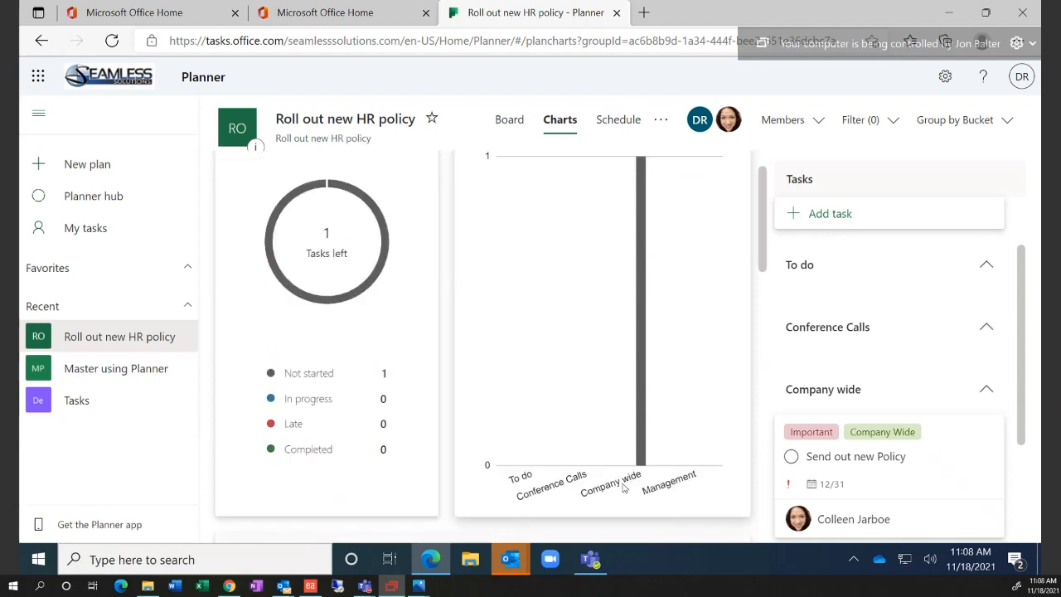
pyautogui.scroll(1, 614, 432)
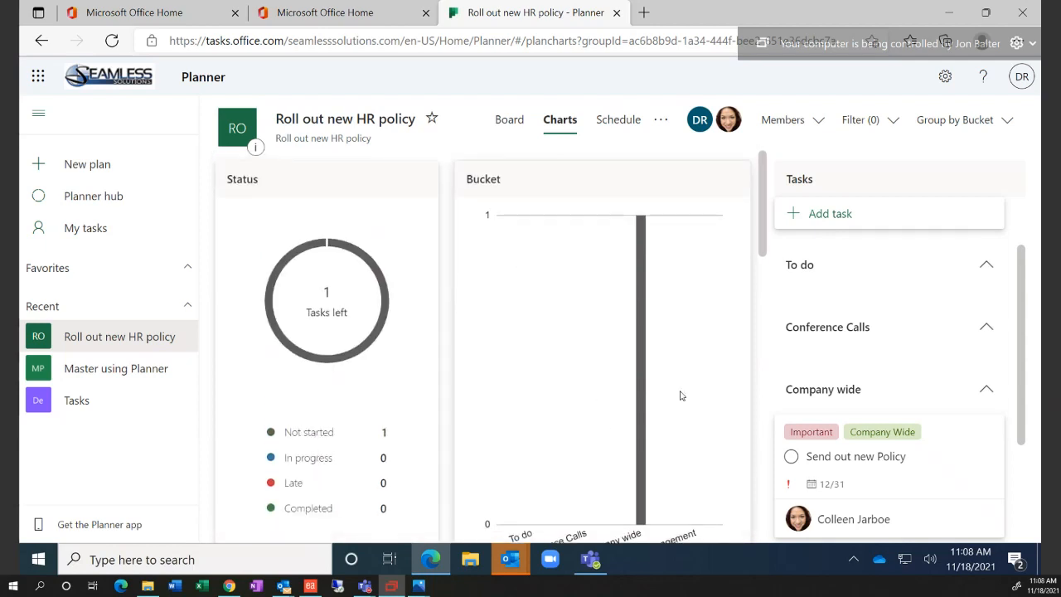
pyautogui.scroll(-5, 680, 398)
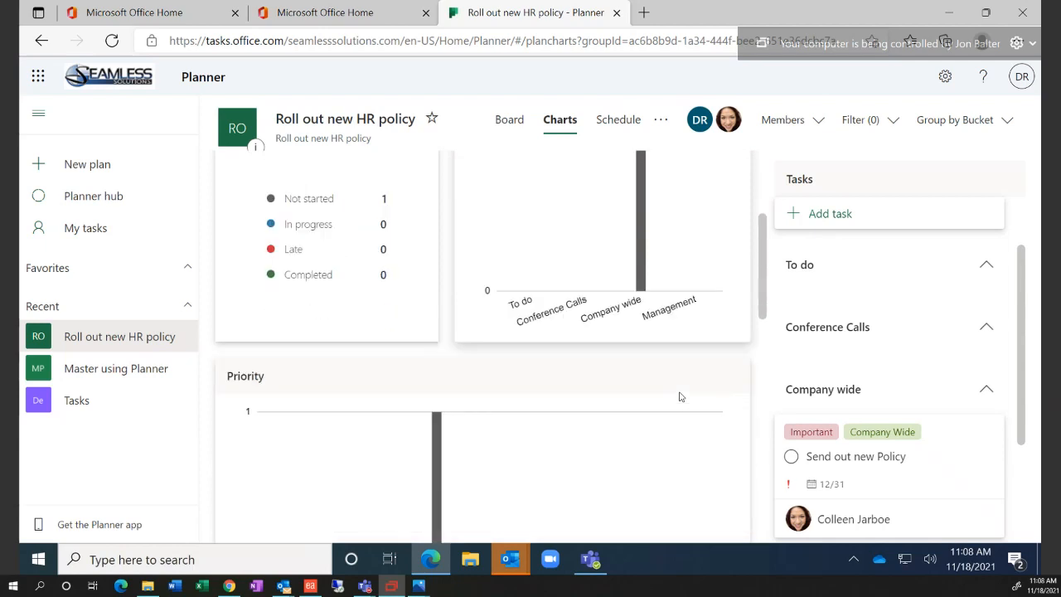
pyautogui.scroll(-2, 680, 397)
pyautogui.scroll(-5, 680, 398)
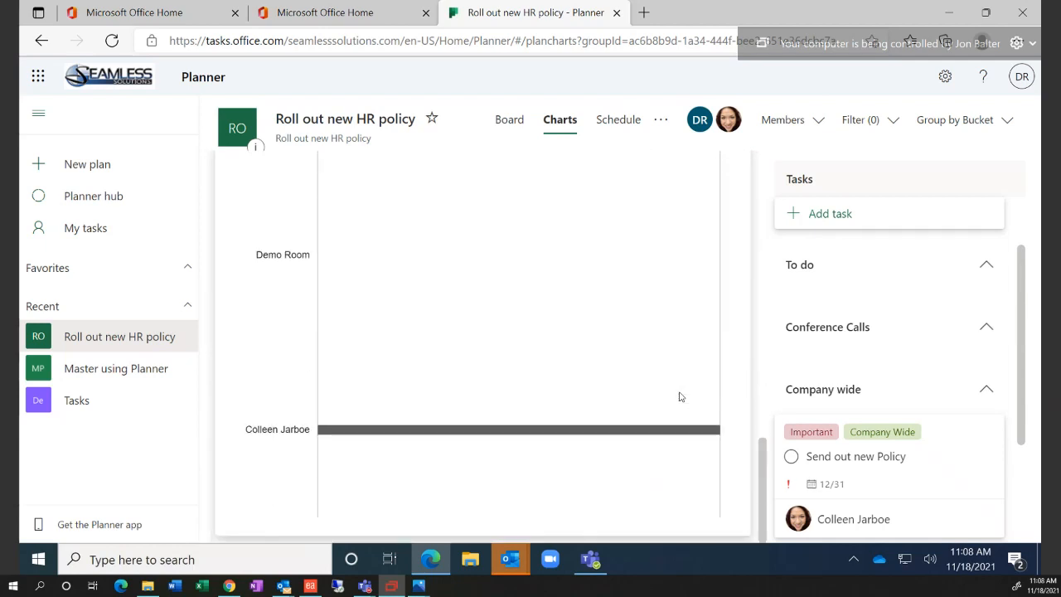
pyautogui.scroll(3, 680, 397)
pyautogui.scroll(-1, 680, 397)
pyautogui.scroll(-2, 679, 397)
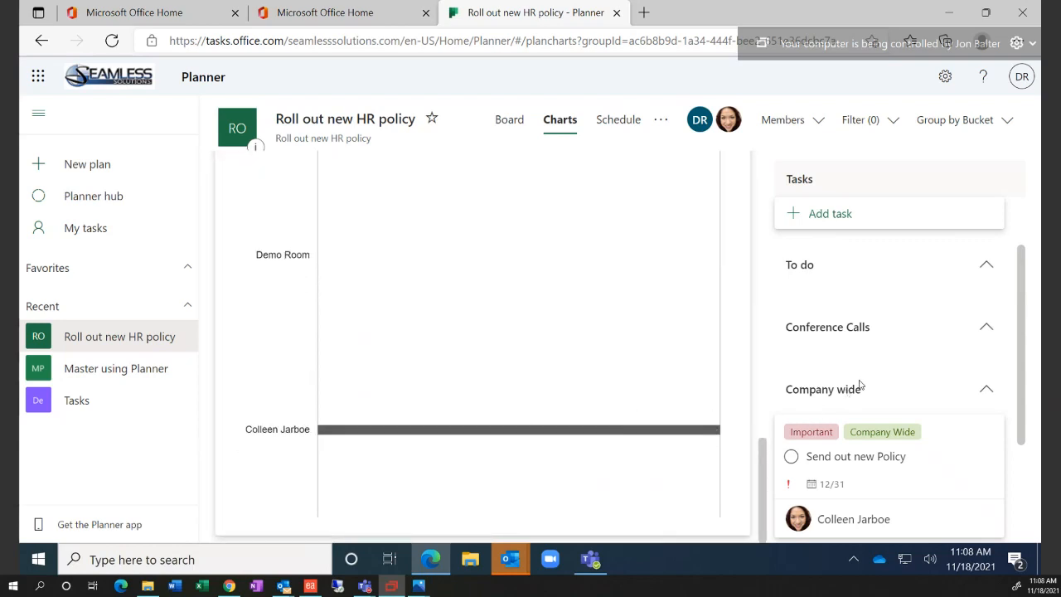
pyautogui.scroll(8, 646, 393)
pyautogui.scroll(3, 649, 393)
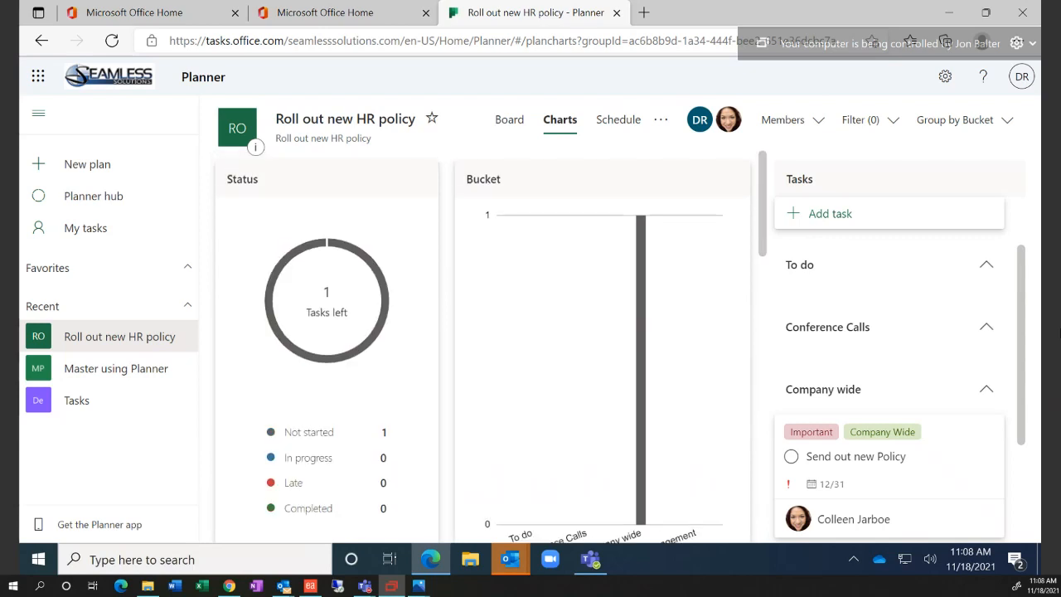
pyautogui.scroll(-3, 1025, 344)
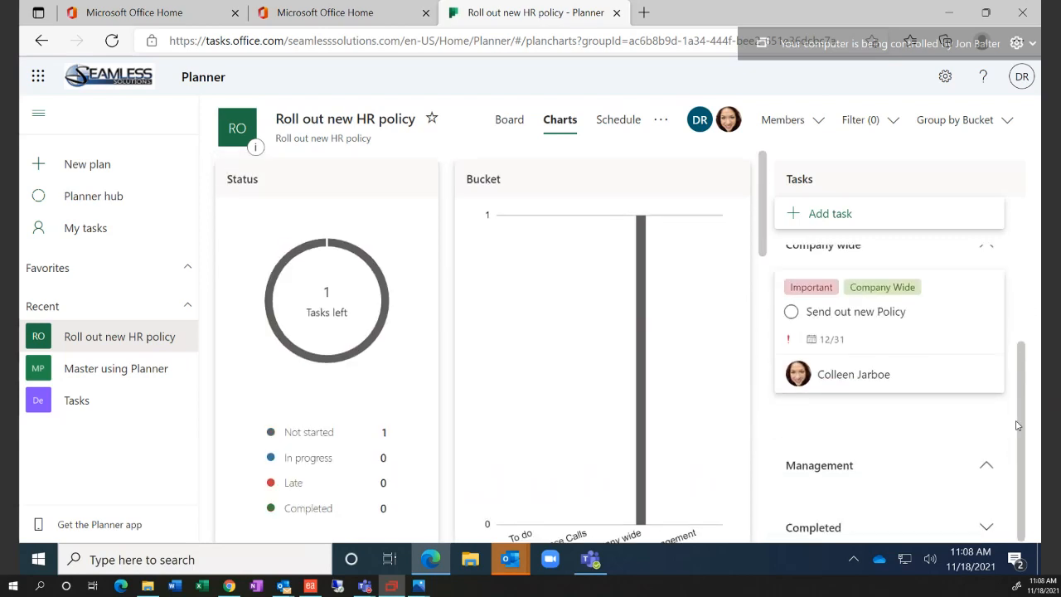
# Collapse and re-expand the Conference Calls group in the Tasks pane
pyautogui.moveTo(1021, 375); pyautogui.dragTo(1011, 261)
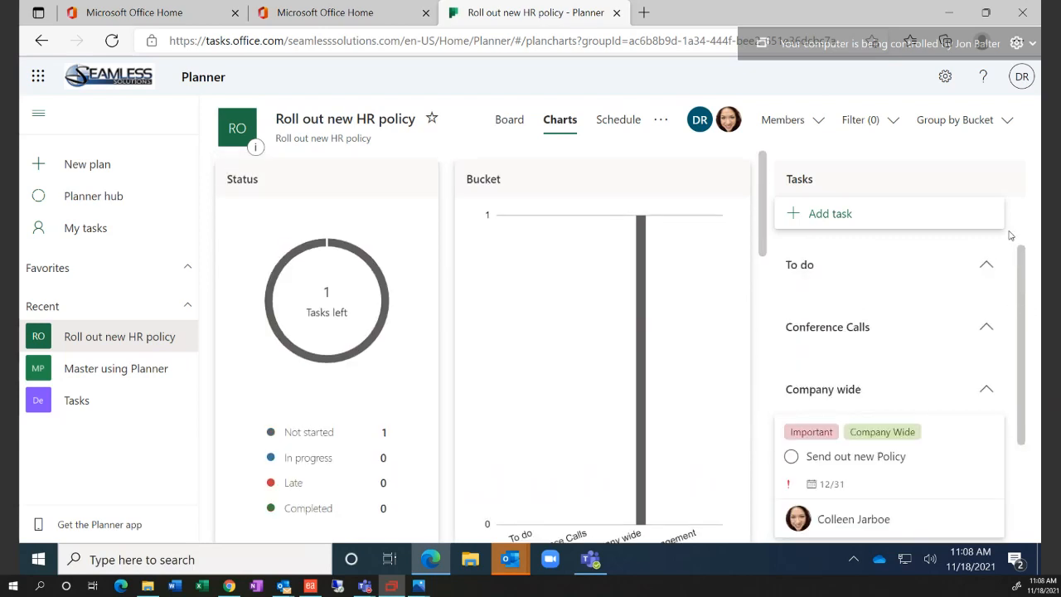
pyautogui.click(984, 329)
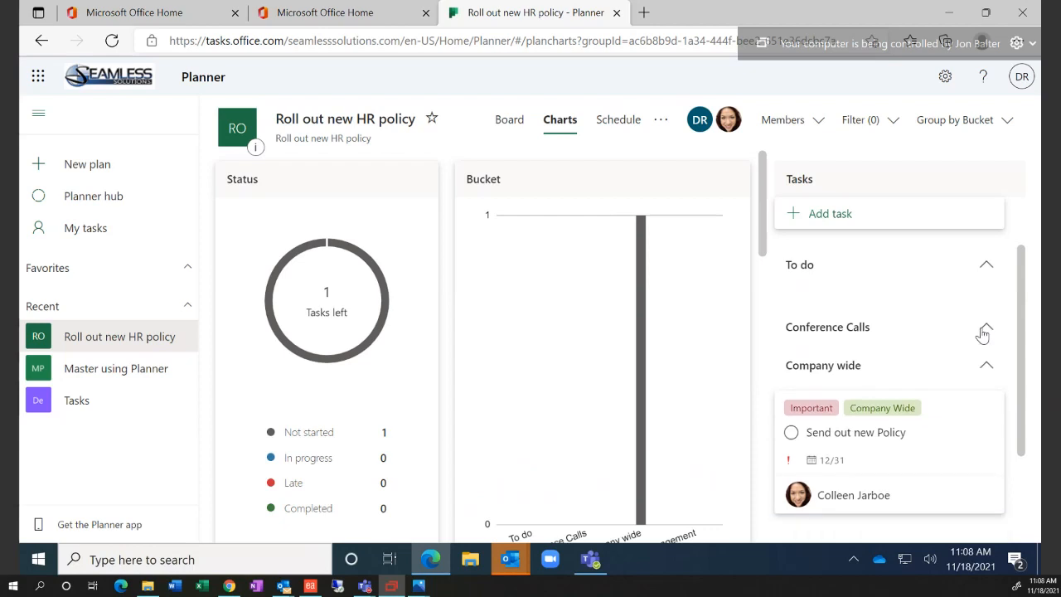
pyautogui.click(984, 330)
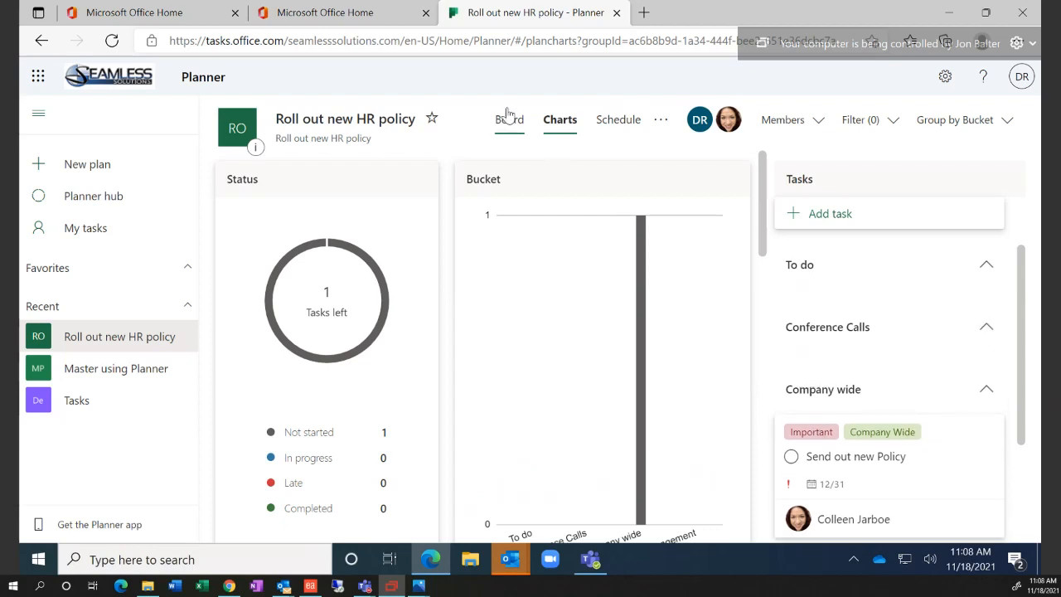
# Add 'Set fix teams meeting with managers' to Conference Calls, due November 19, assigned to Demo Room
pyautogui.click(509, 118)
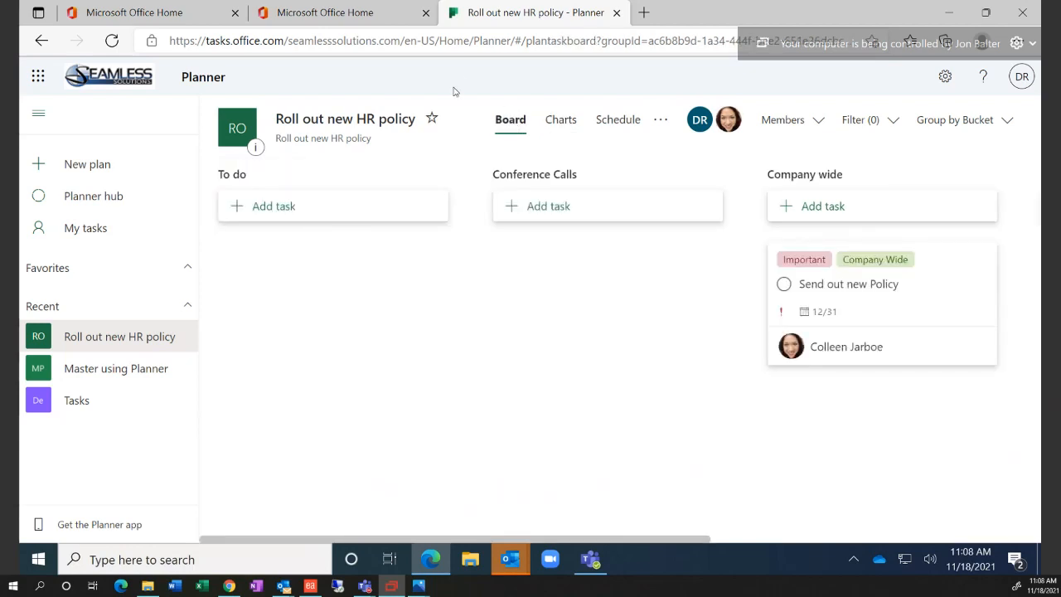
pyautogui.click(640, 221)
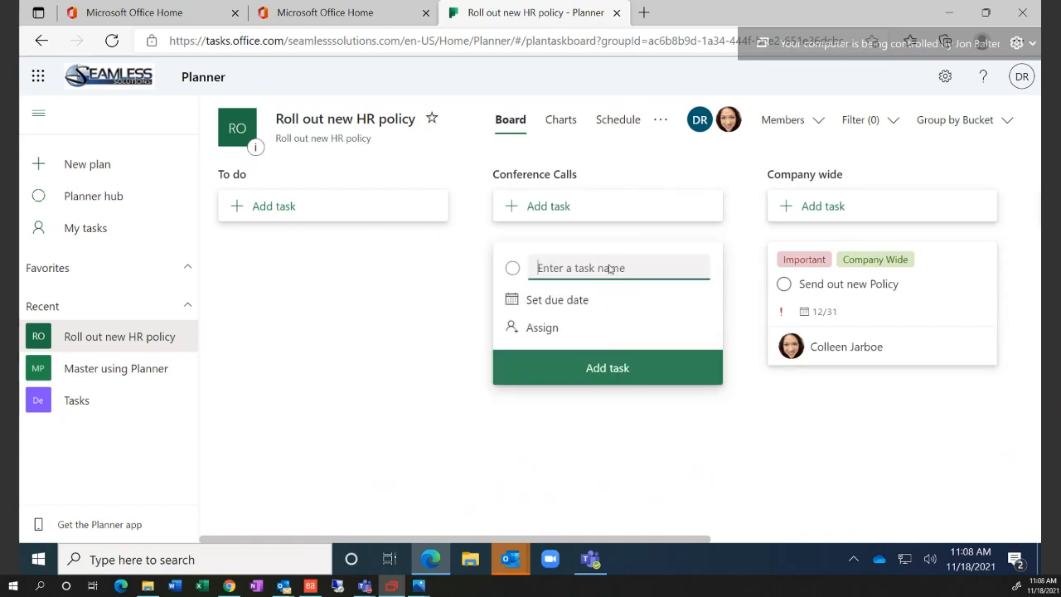
pyautogui.write('Set fix teams meeting with')
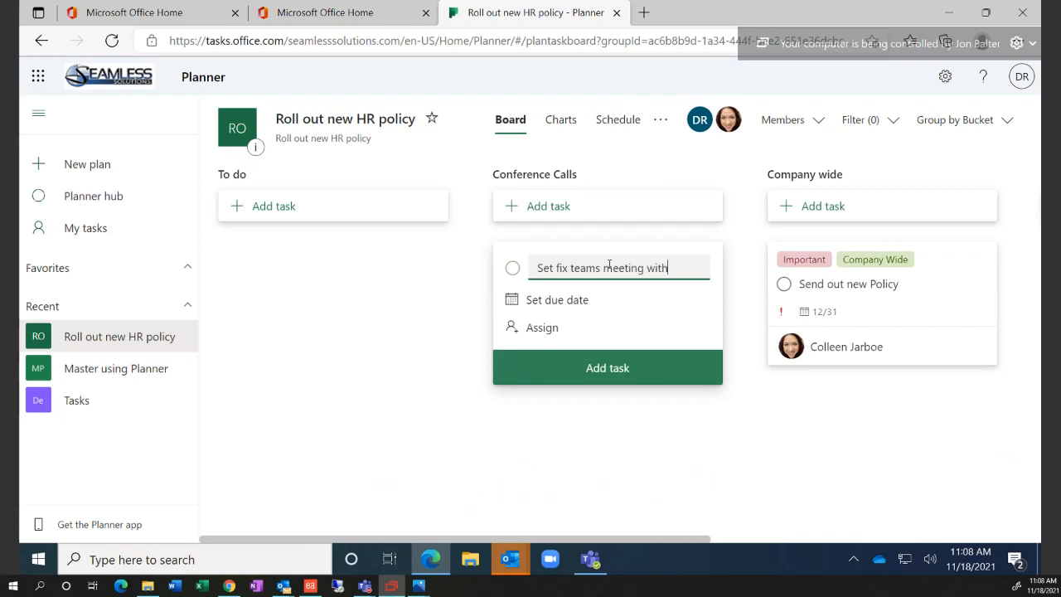
pyautogui.write(' managers')
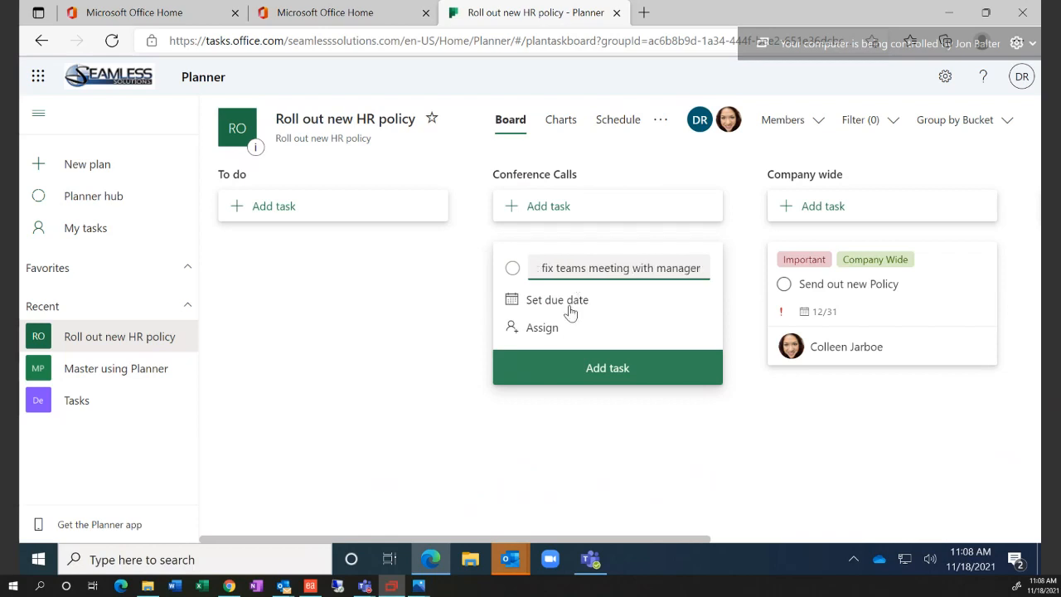
pyautogui.click(569, 311)
pyautogui.click(638, 423)
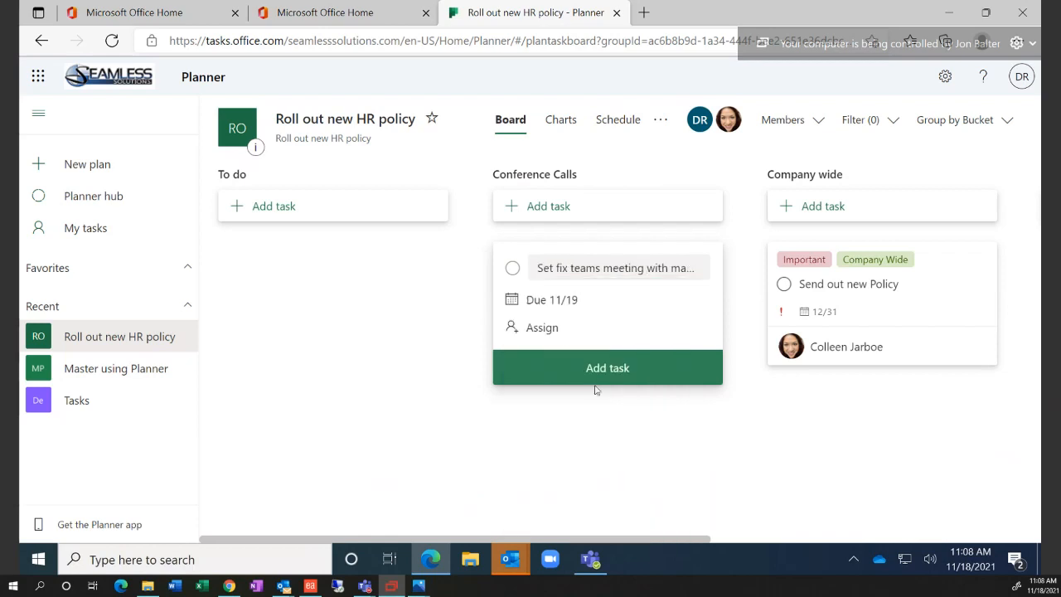
pyautogui.click(547, 332)
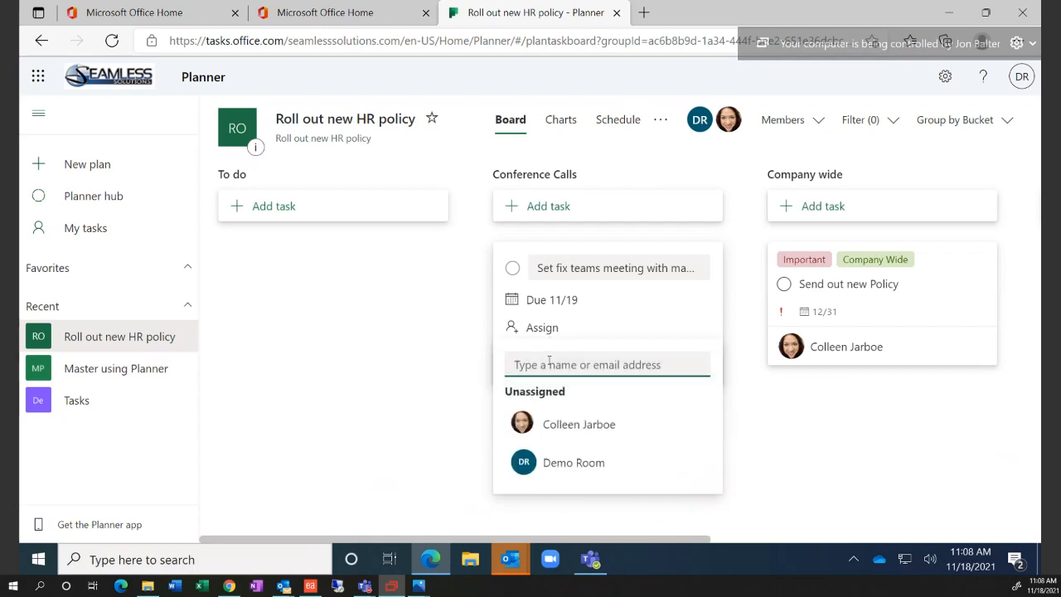
pyautogui.click(573, 462)
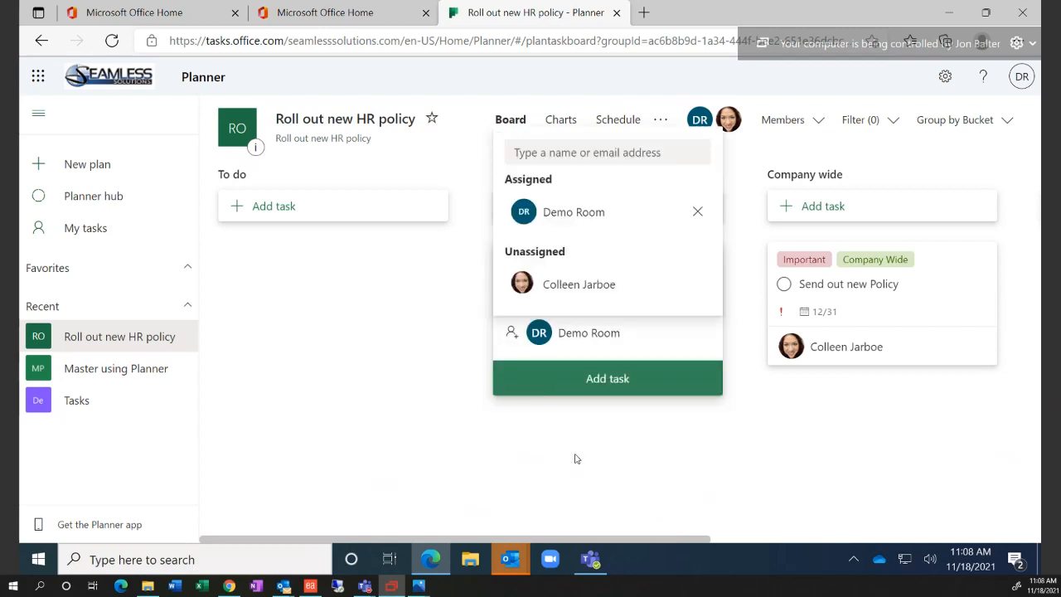
pyautogui.click(586, 379)
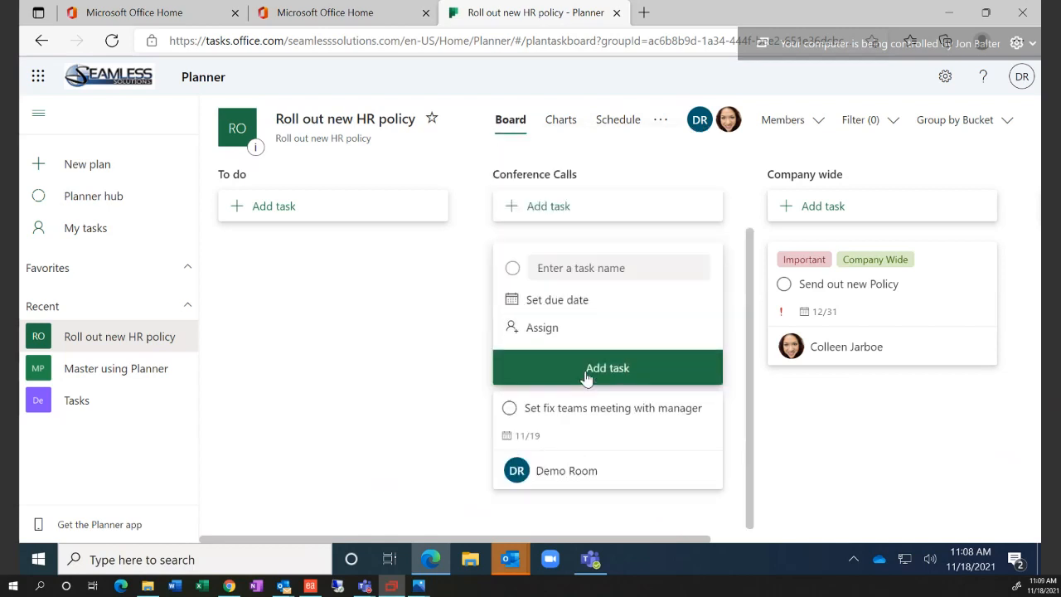
pyautogui.click(458, 385)
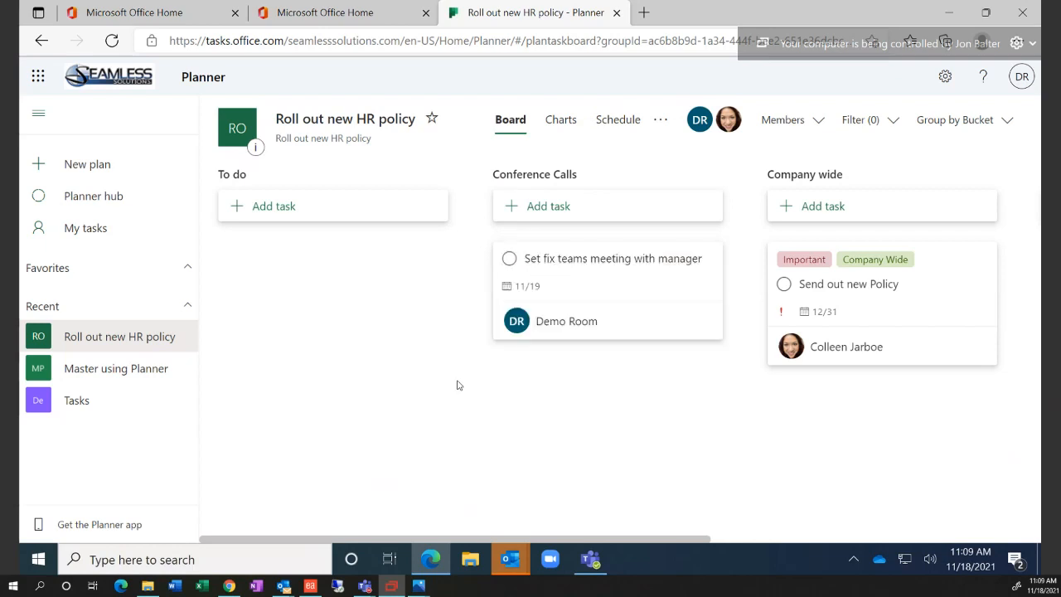
# In My tasks, move the meeting task to In progress, mark it complete, then return to the hub
pyautogui.click(95, 236)
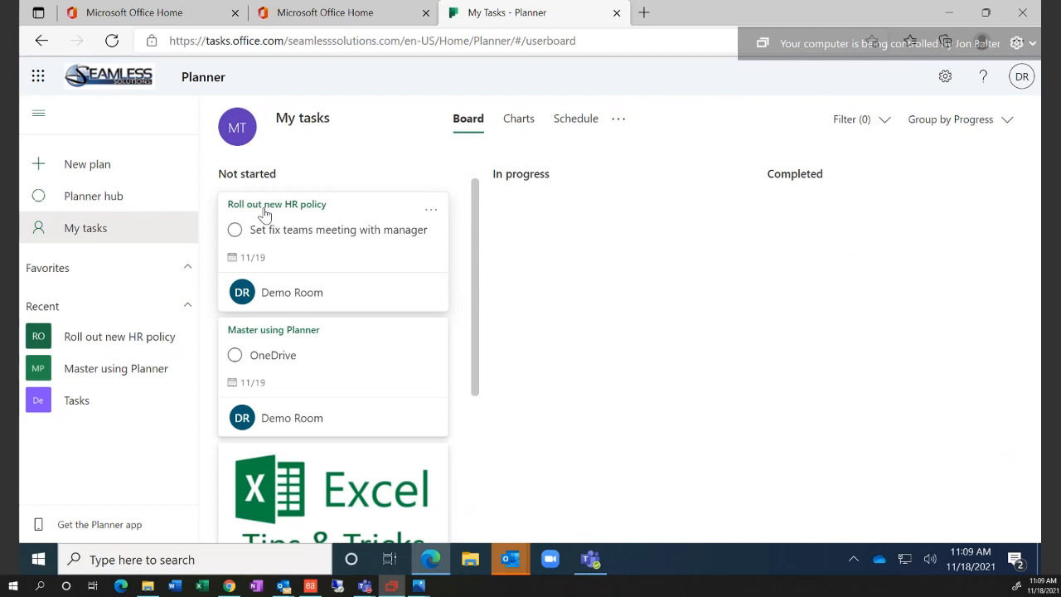
pyautogui.moveTo(265, 214); pyautogui.dragTo(536, 224)
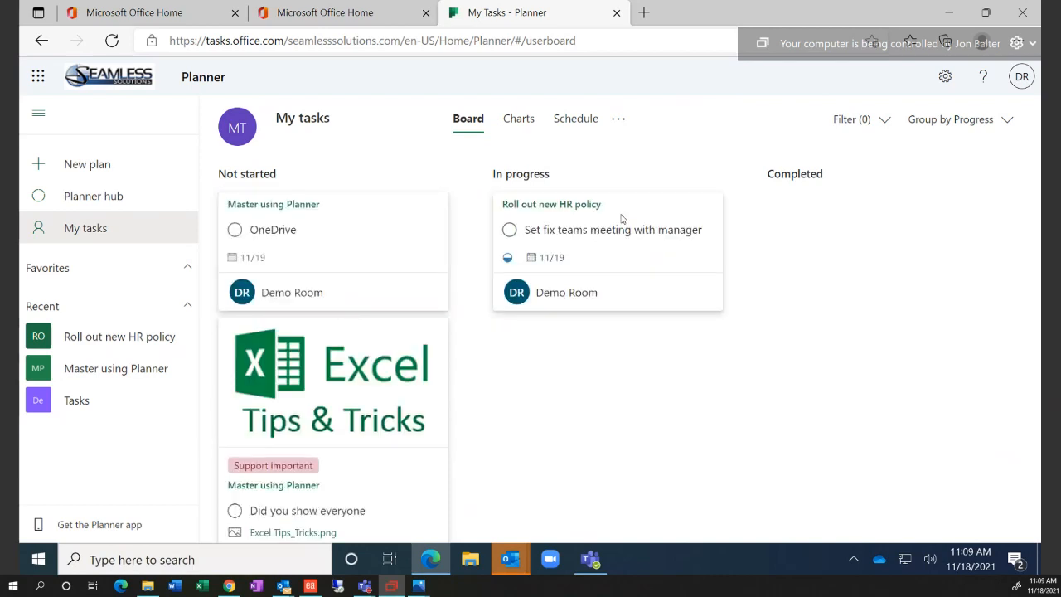
pyautogui.click(626, 217)
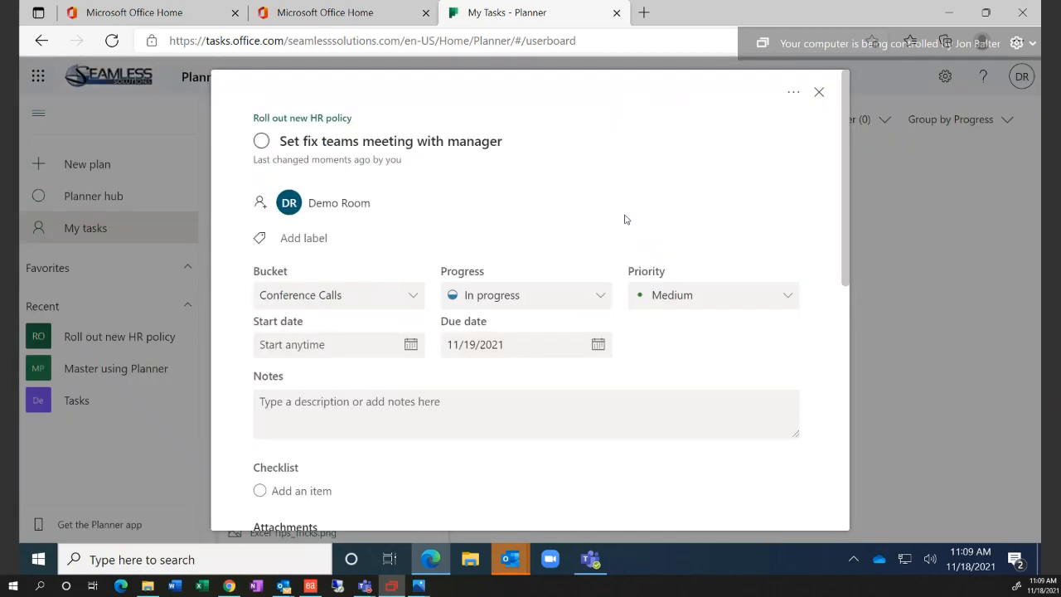
pyautogui.click(819, 94)
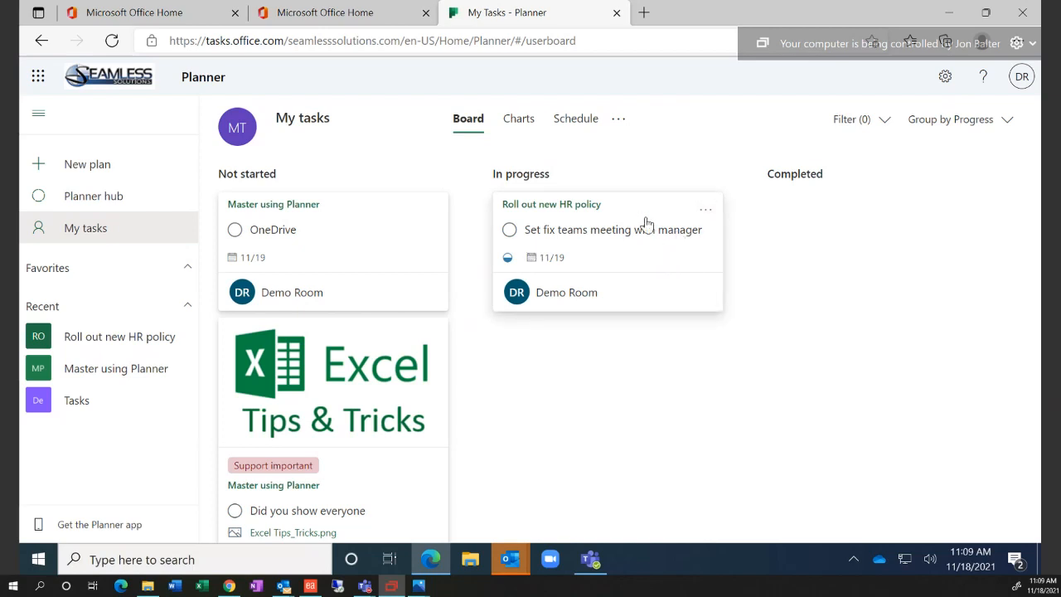
pyautogui.click(510, 232)
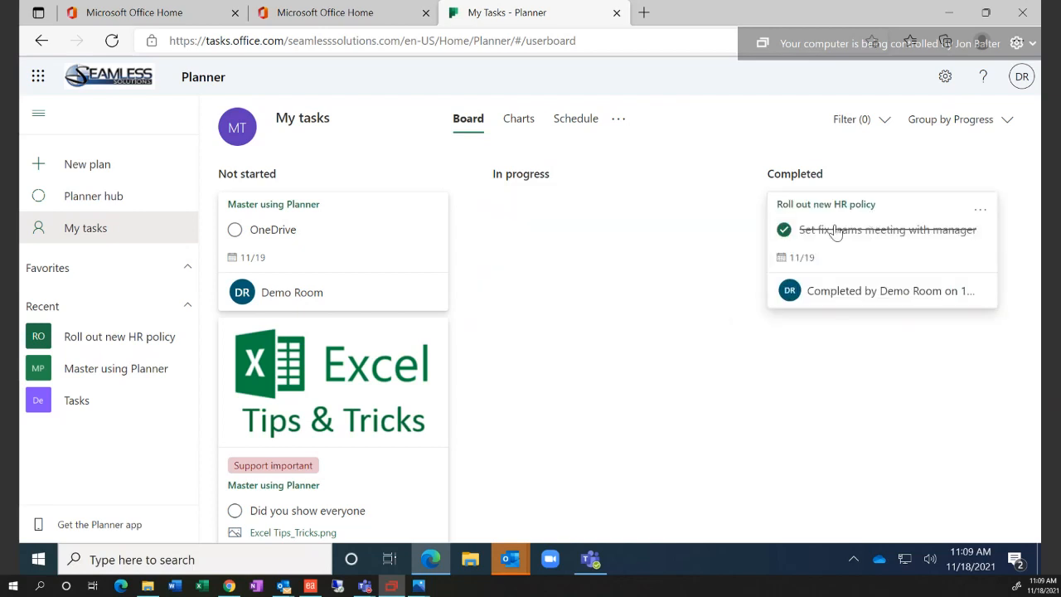
pyautogui.click(90, 207)
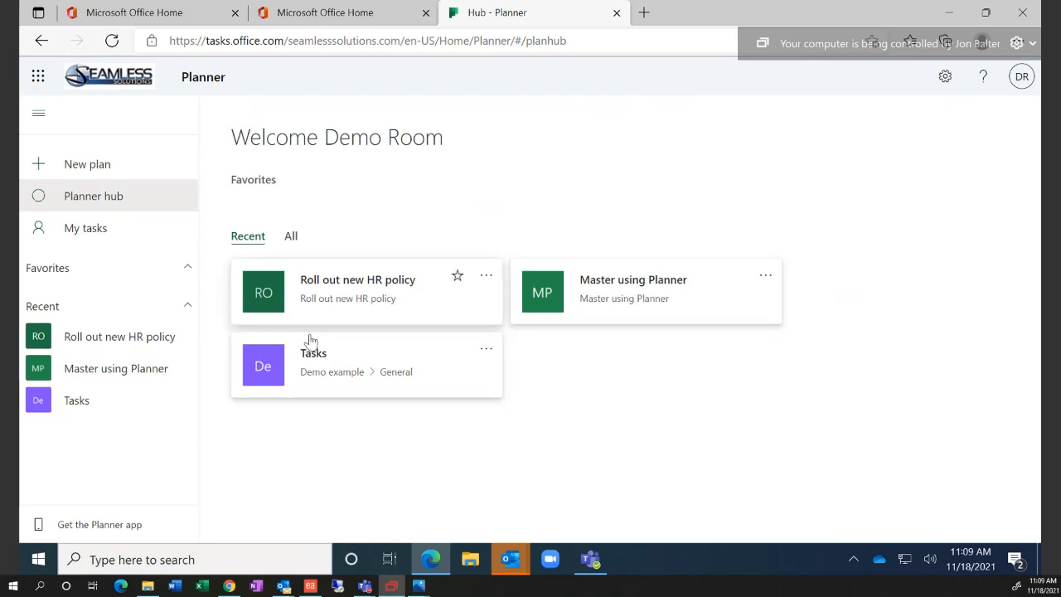
# Switch the hub to All plans and open the Master using Planner board
pyautogui.click(292, 237)
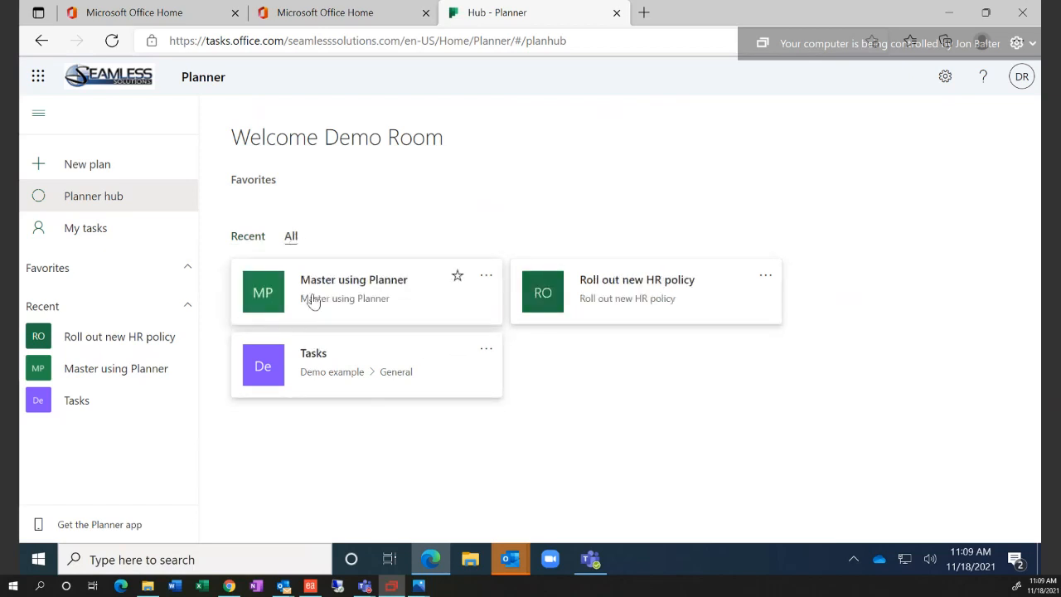
pyautogui.click(290, 238)
pyautogui.click(359, 288)
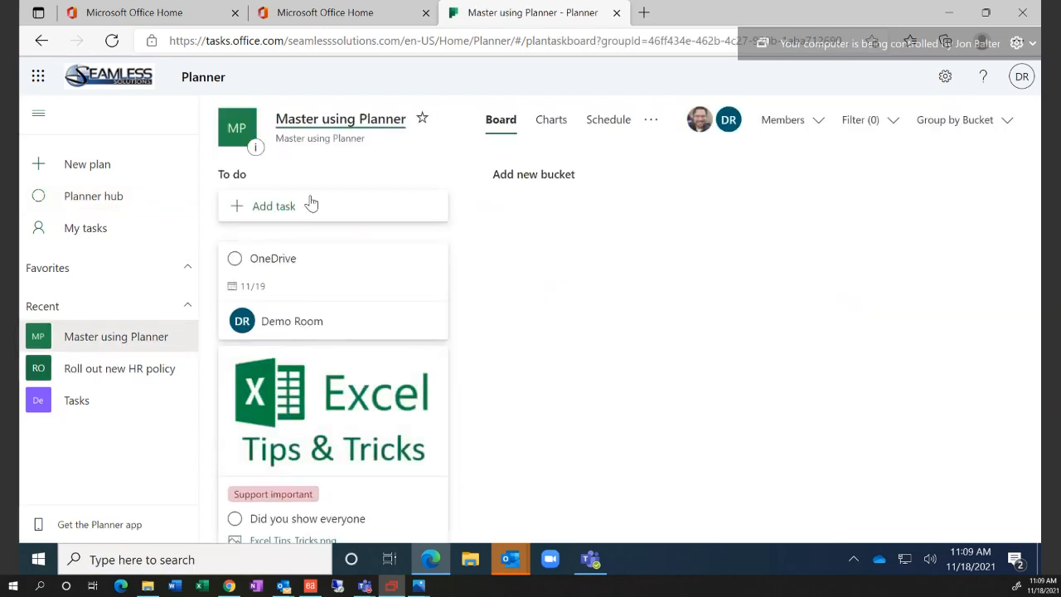
pyautogui.scroll(-2, 374, 412)
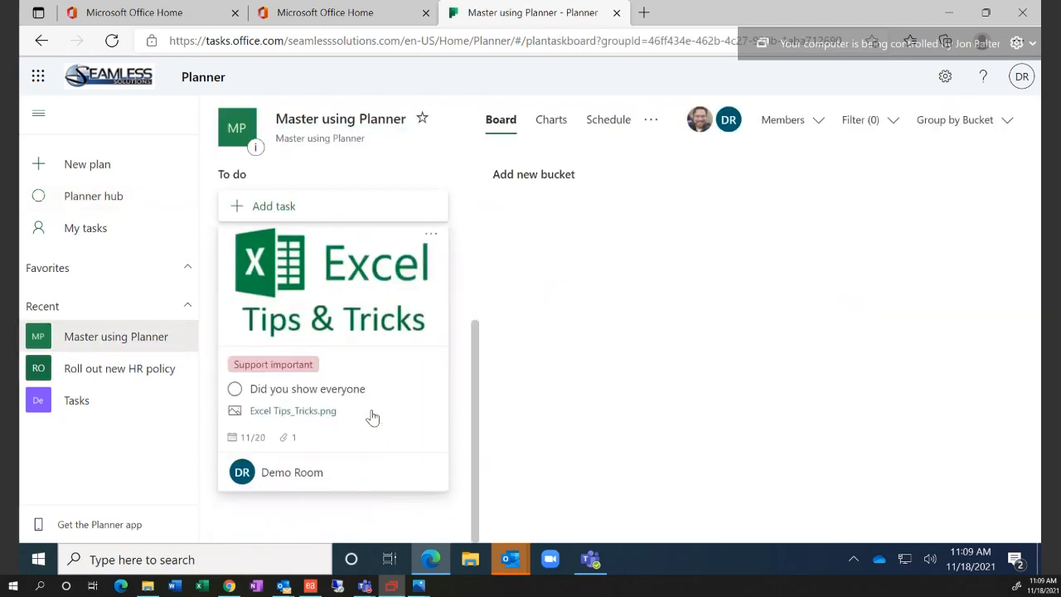
pyautogui.scroll(2, 369, 414)
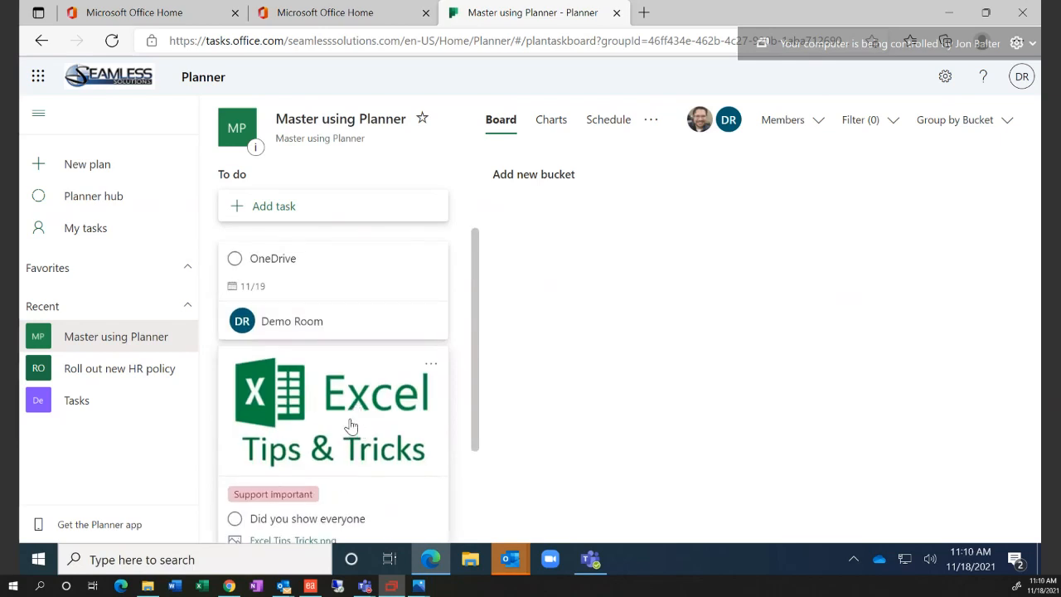
pyautogui.scroll(-2, 351, 427)
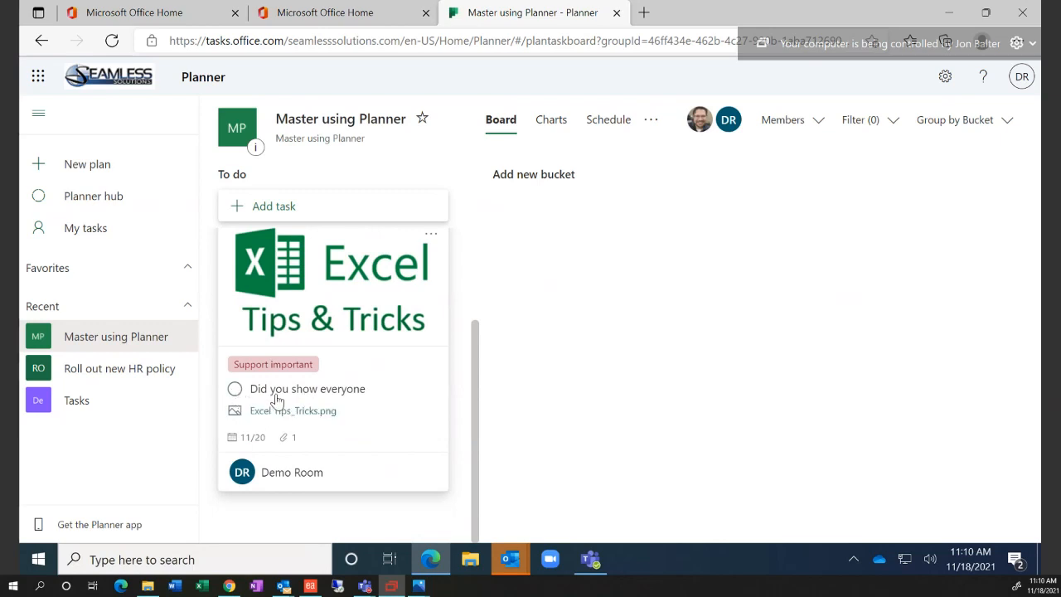
# Open the 'Did you show everyone' task's details and mark it complete
pyautogui.click(370, 307)
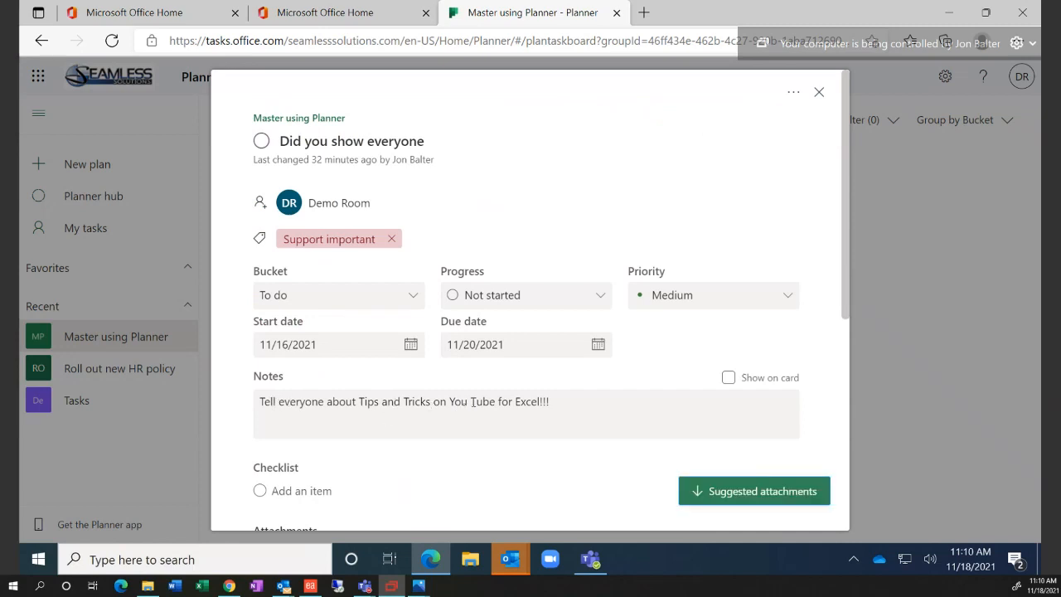
pyautogui.click(569, 406)
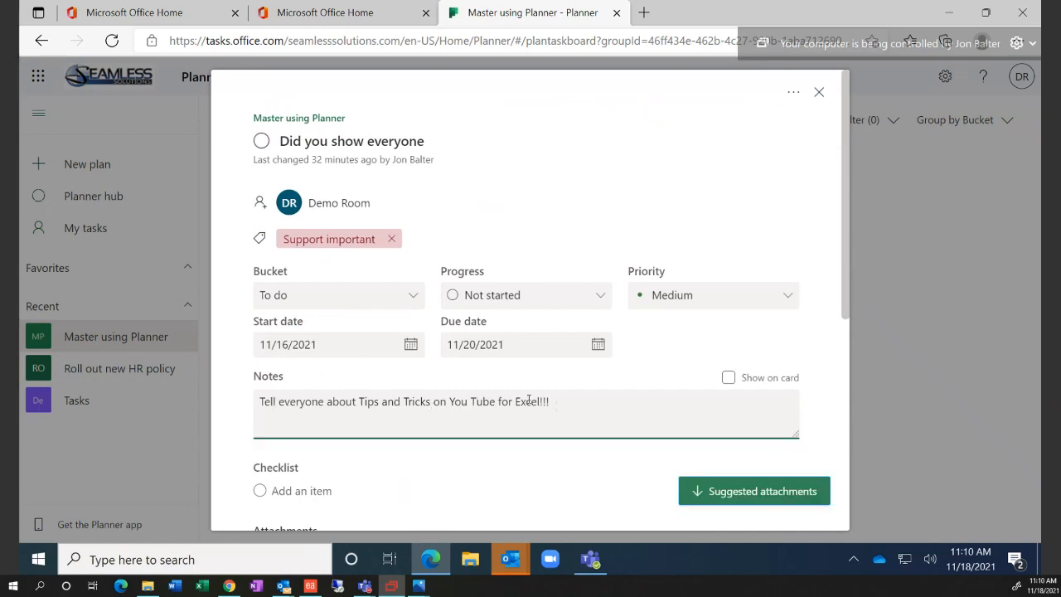
pyautogui.moveTo(549, 401); pyautogui.dragTo(263, 403)
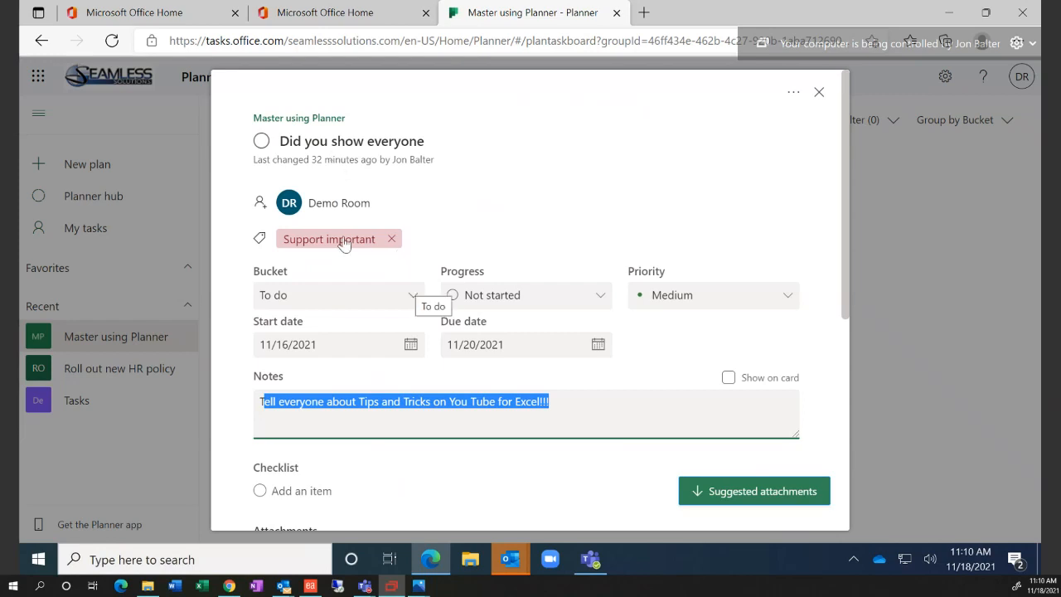
pyautogui.click(262, 141)
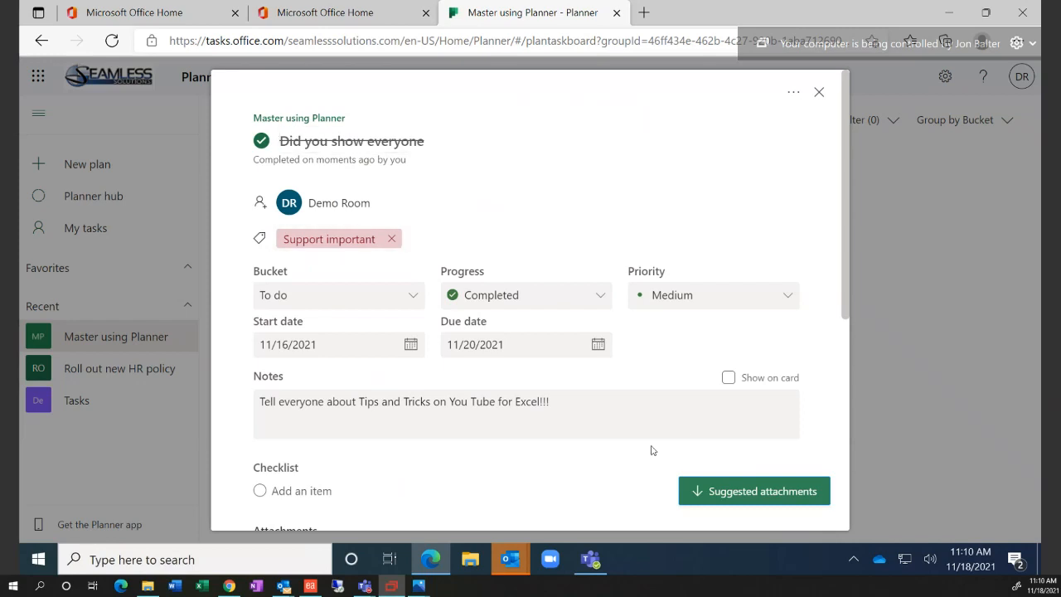
# Scroll to the task's Attachments section and bring up the Add attachment options
pyautogui.scroll(-5, 614, 443)
pyautogui.scroll(-2, 610, 443)
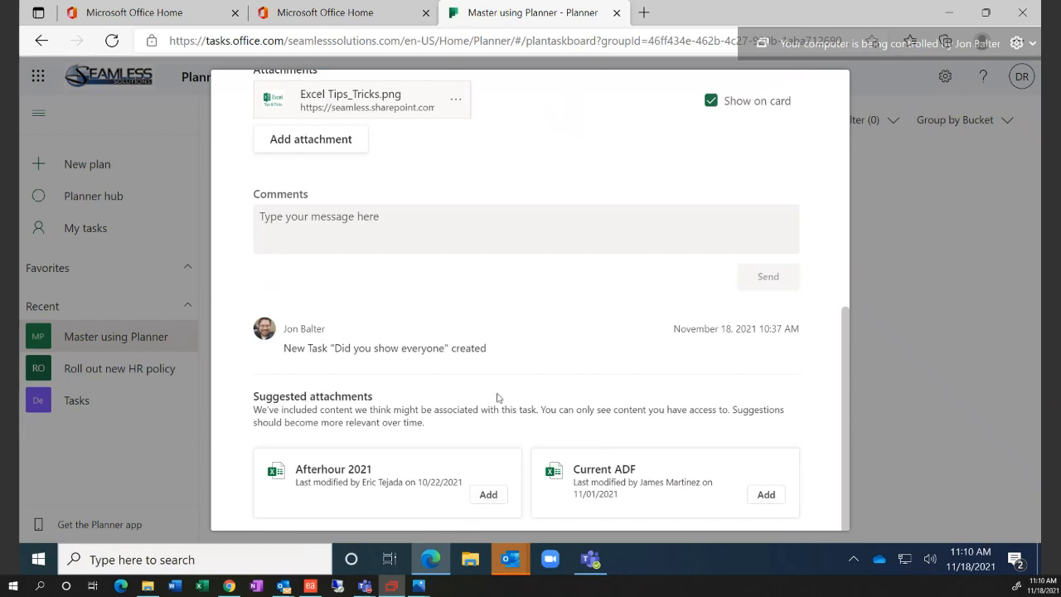
pyautogui.scroll(6, 497, 390)
pyautogui.scroll(-3, 497, 390)
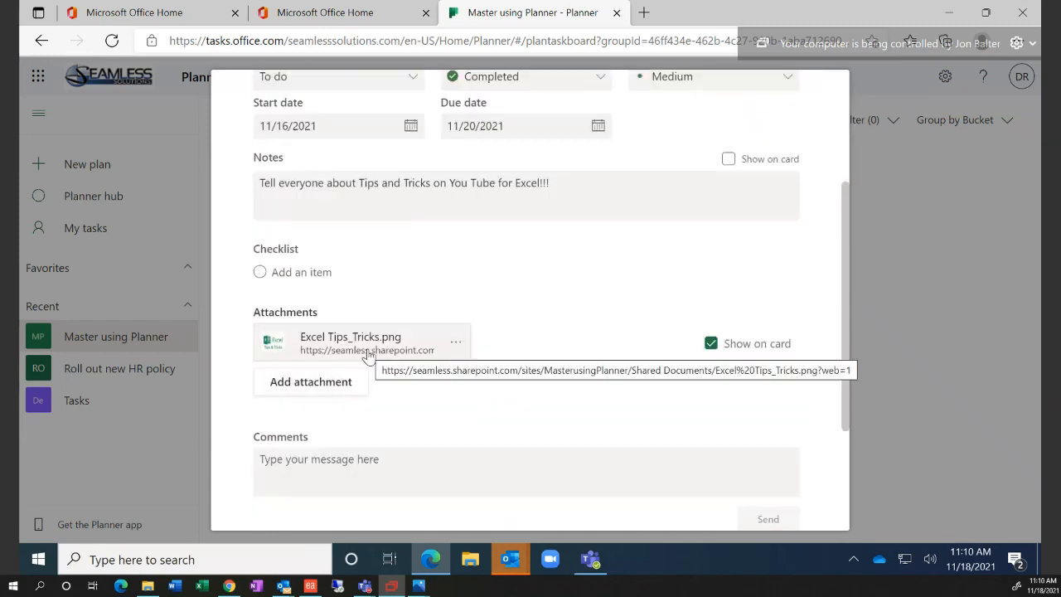
pyautogui.click(328, 380)
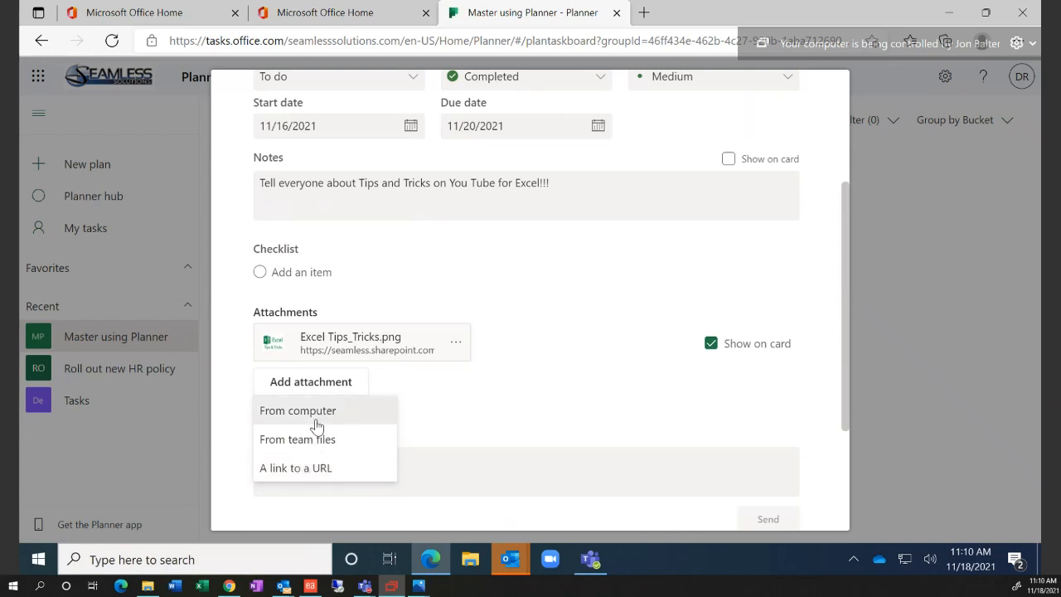
# Attach test.docx from the computer's Demo example - General folder to the task
pyautogui.click(317, 415)
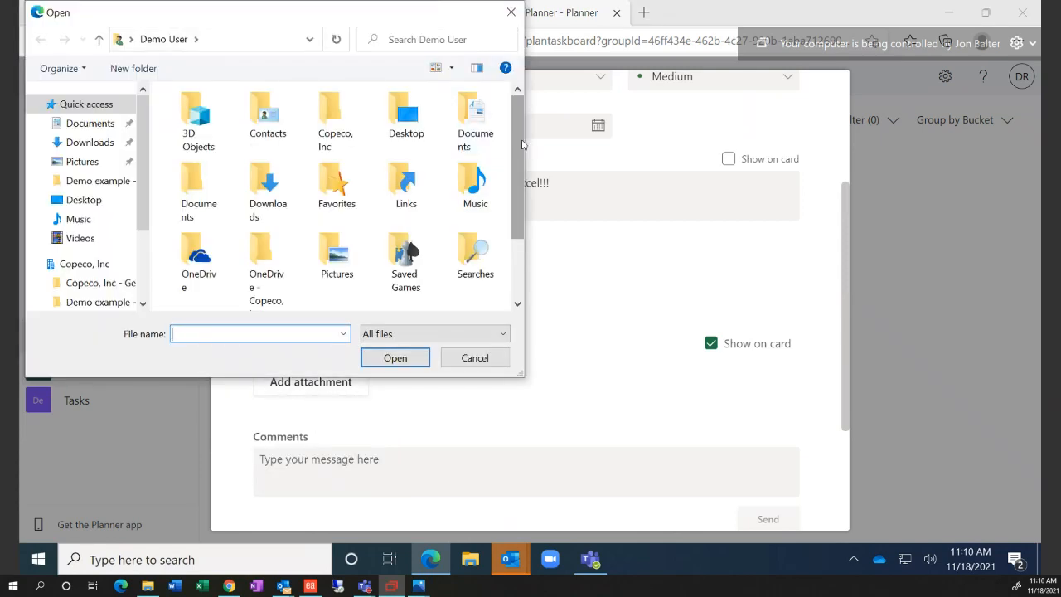
pyautogui.moveTo(522, 145); pyautogui.dragTo(530, 242)
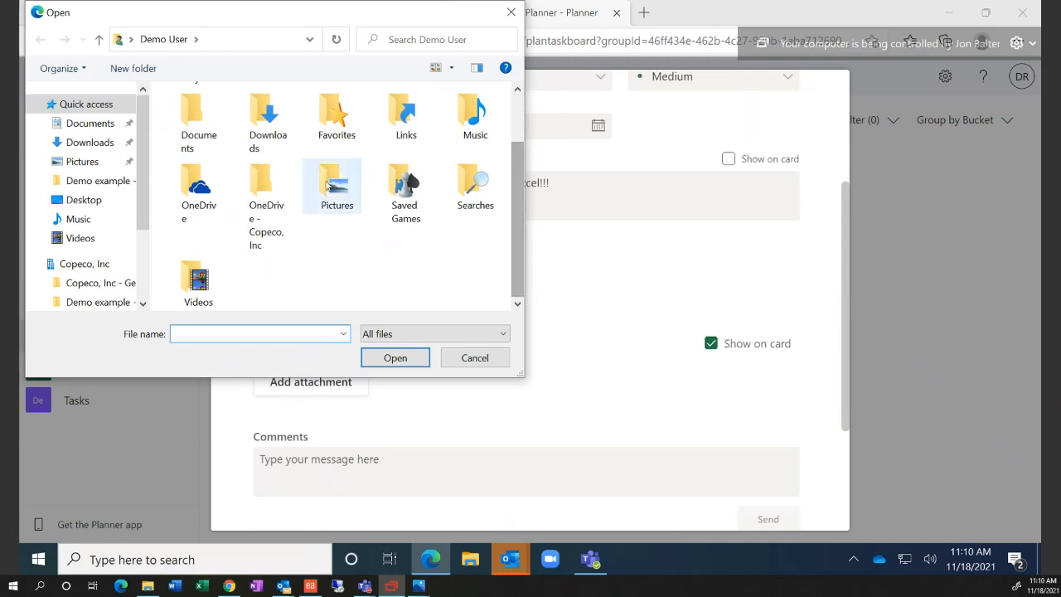
pyautogui.doubleClick(328, 184)
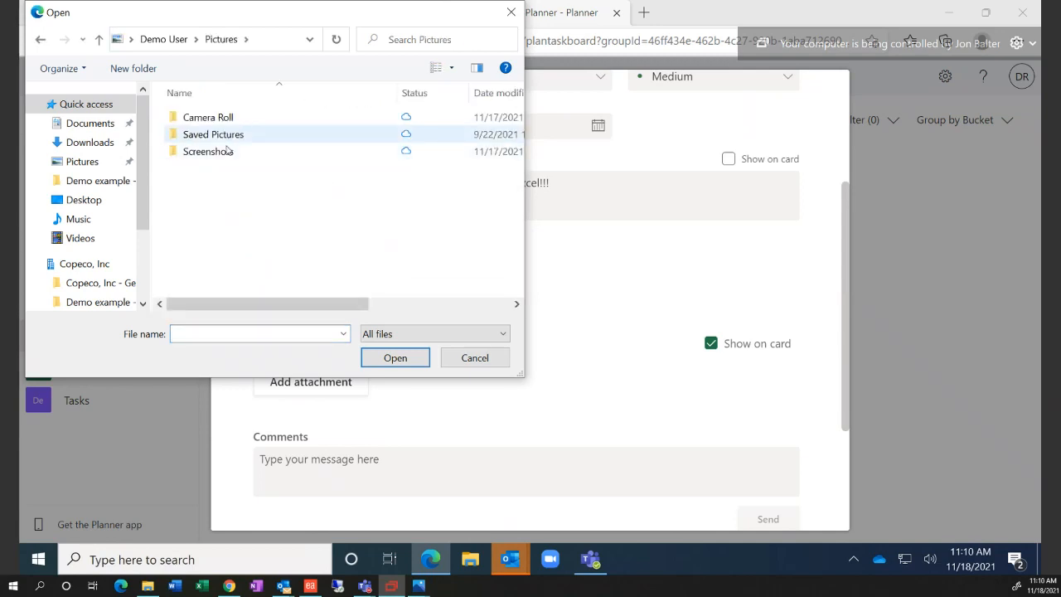
pyautogui.doubleClick(223, 152)
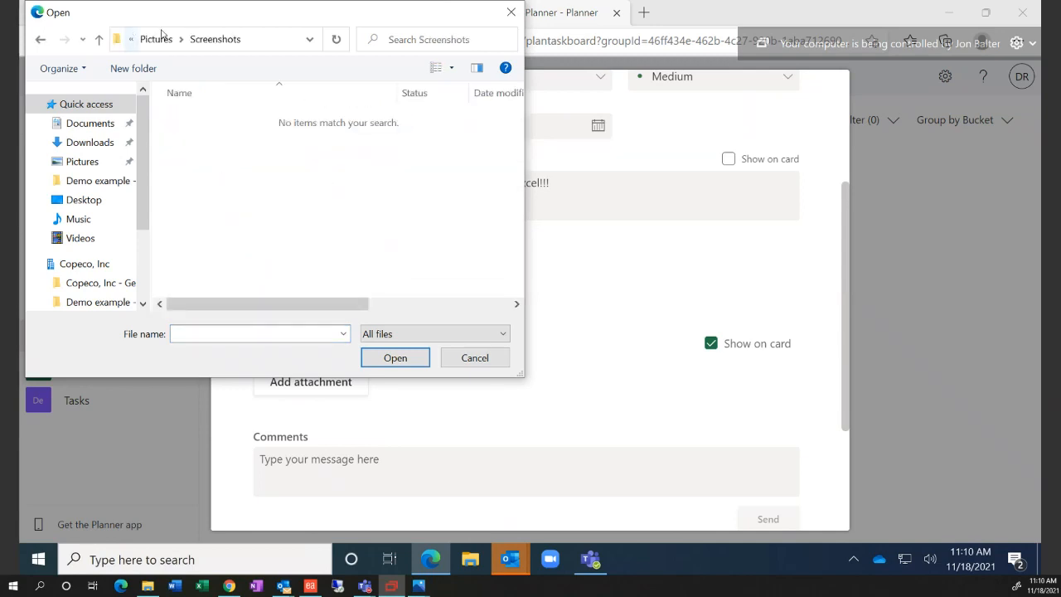
pyautogui.click(158, 39)
pyautogui.click(162, 39)
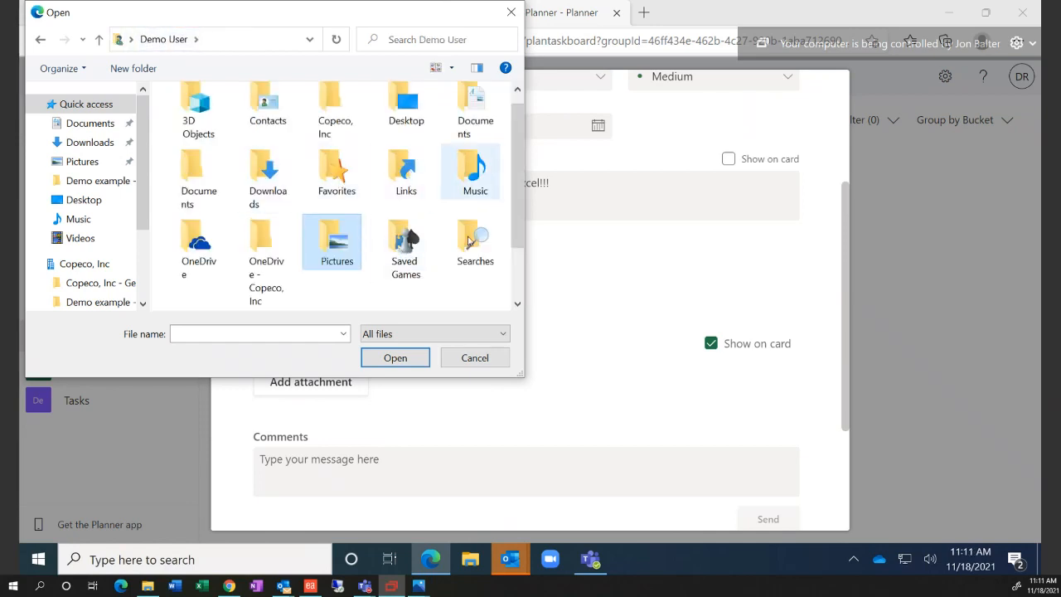
pyautogui.scroll(-1, 464, 249)
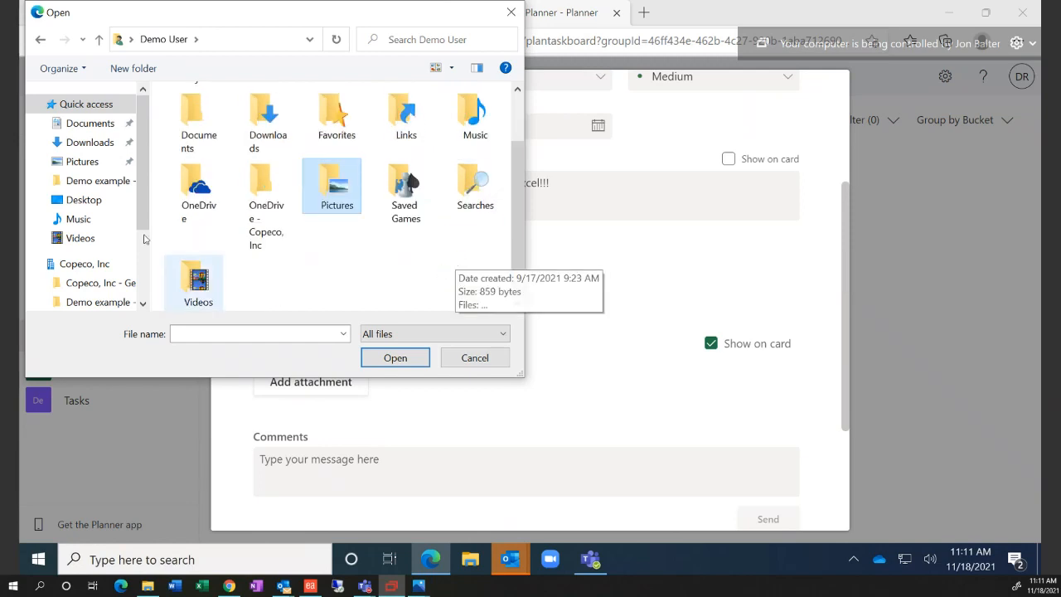
pyautogui.scroll(-1, 133, 248)
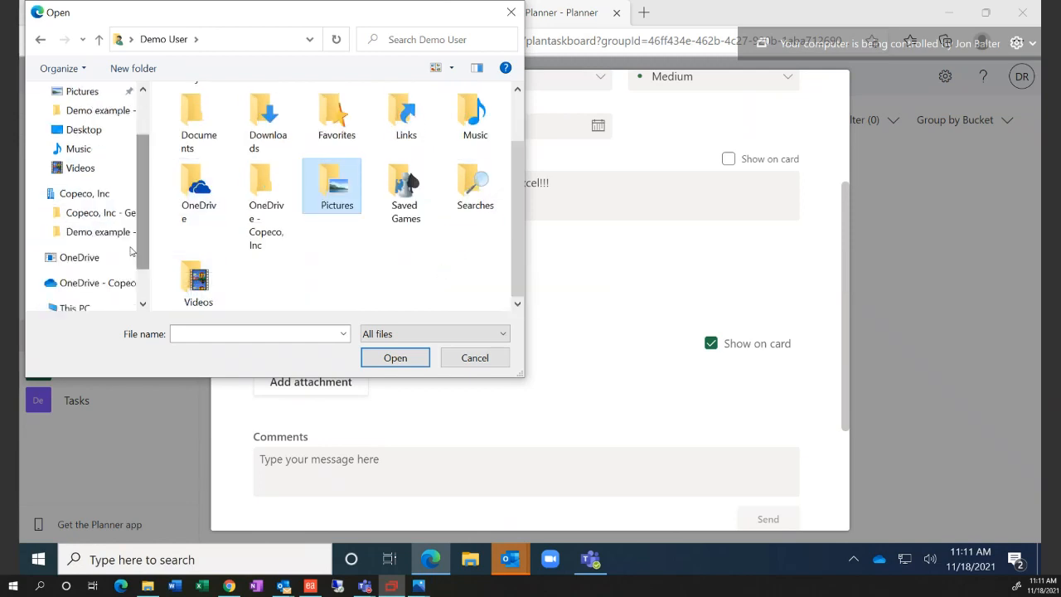
pyautogui.click(123, 235)
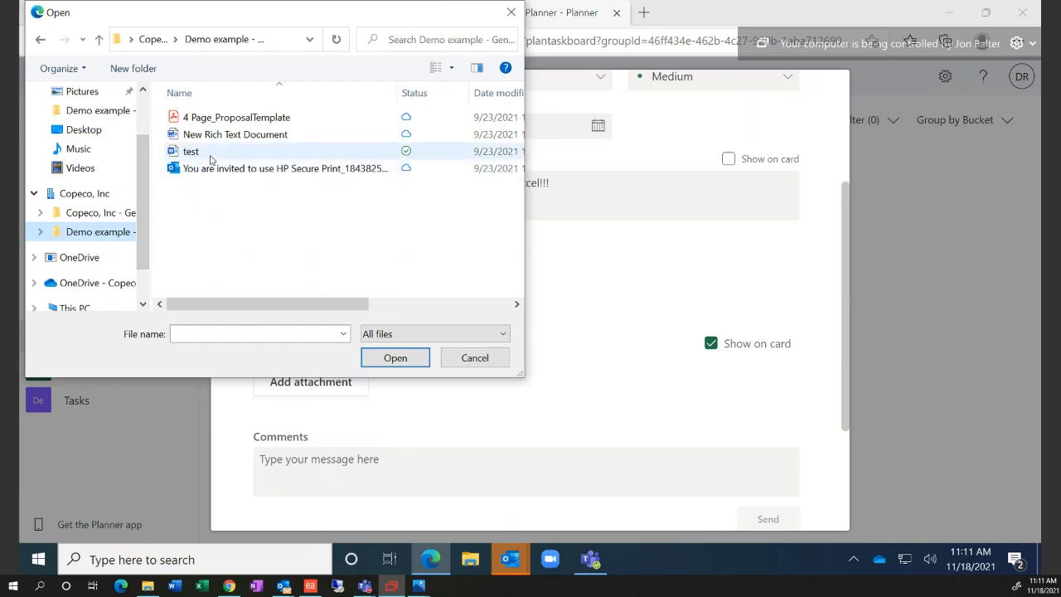
pyautogui.click(211, 158)
pyautogui.click(388, 357)
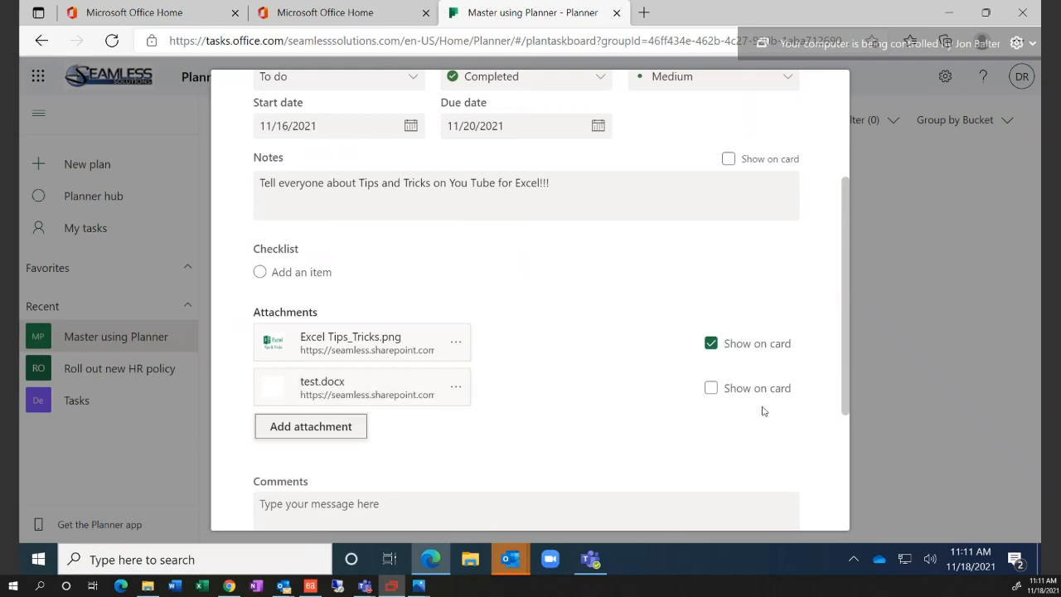
# Show test.docx as the card preview, then expand the completed tasks list
pyautogui.click(710, 388)
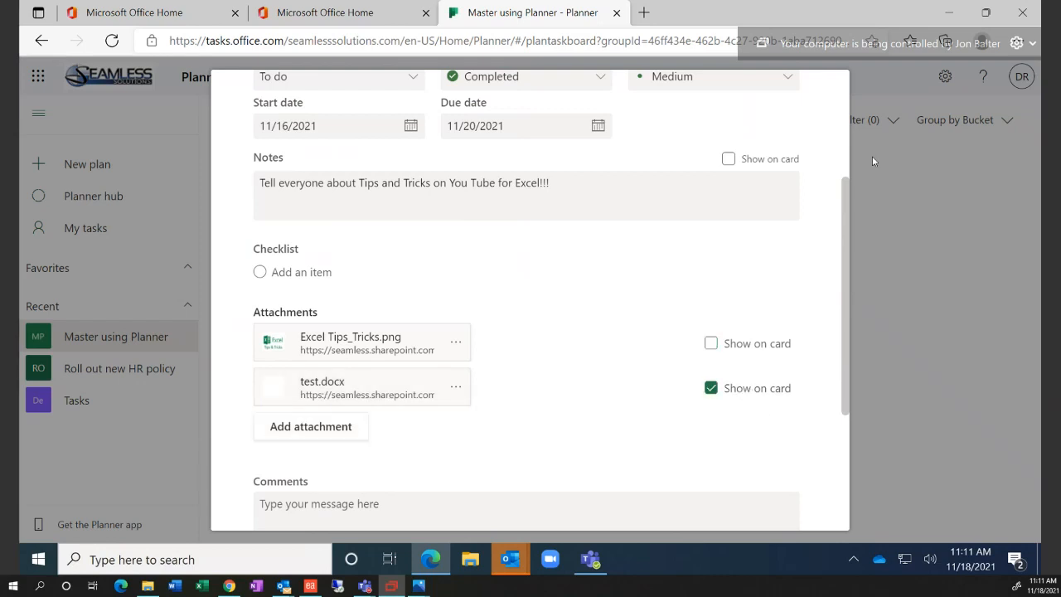
pyautogui.click(874, 192)
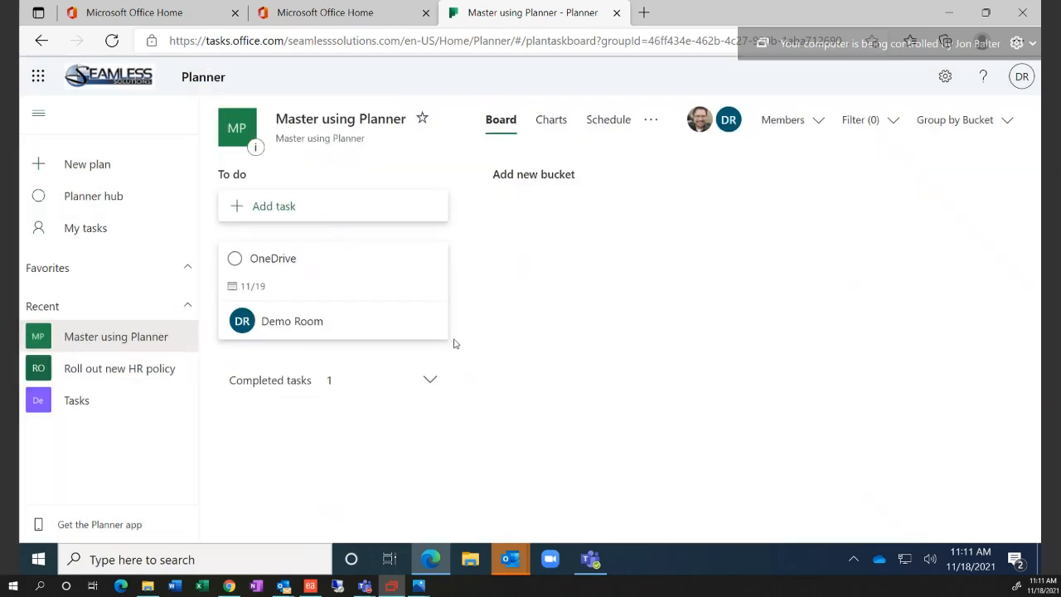
pyautogui.click(429, 380)
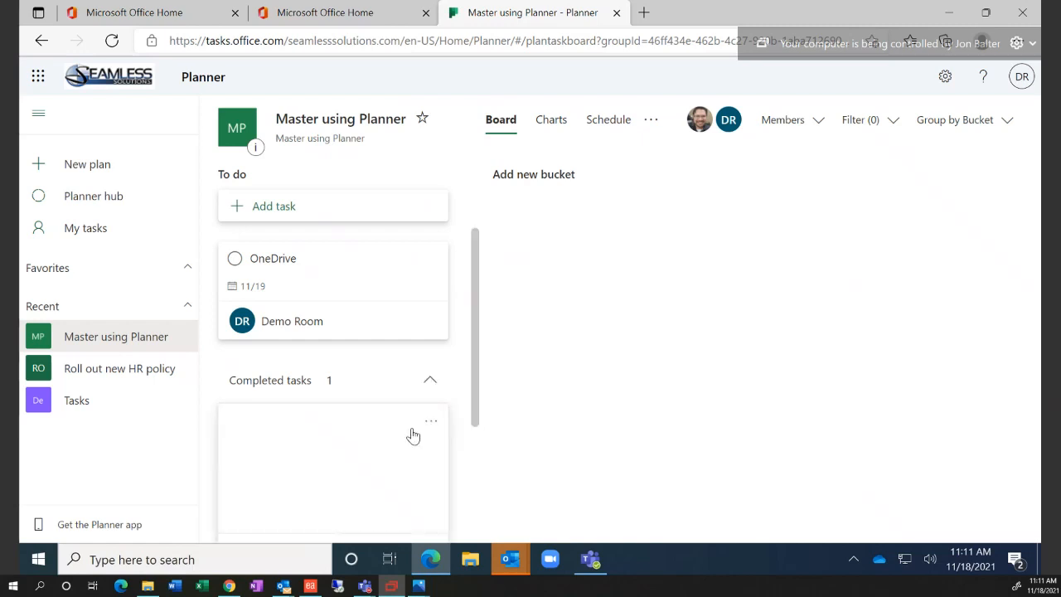
pyautogui.scroll(-2, 413, 436)
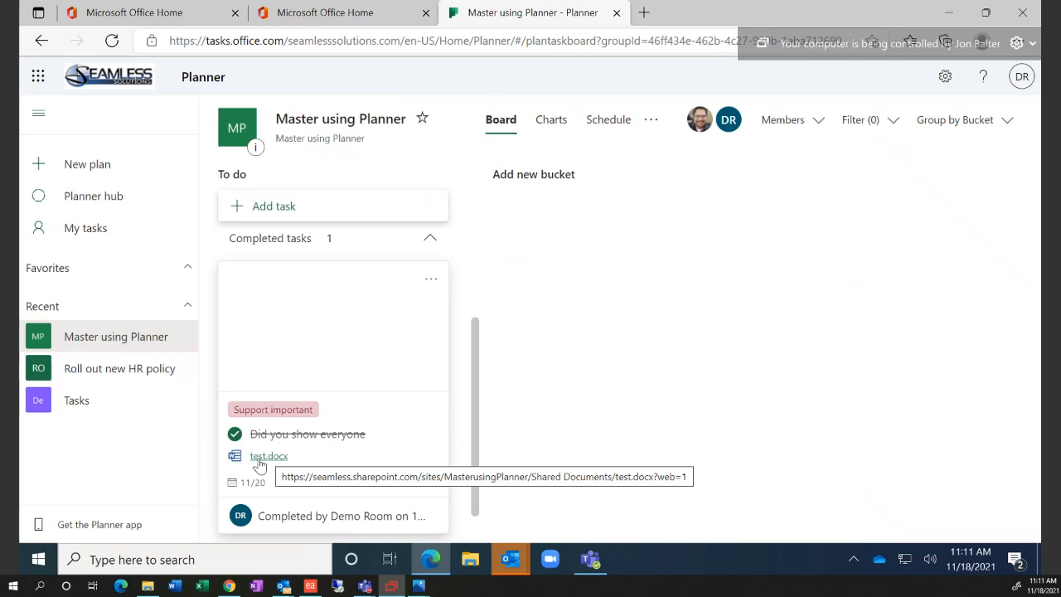
# Switch the completed card's preview back to Excel Tips_Tricks.png and scroll the To do bucket to the top
pyautogui.click(350, 391)
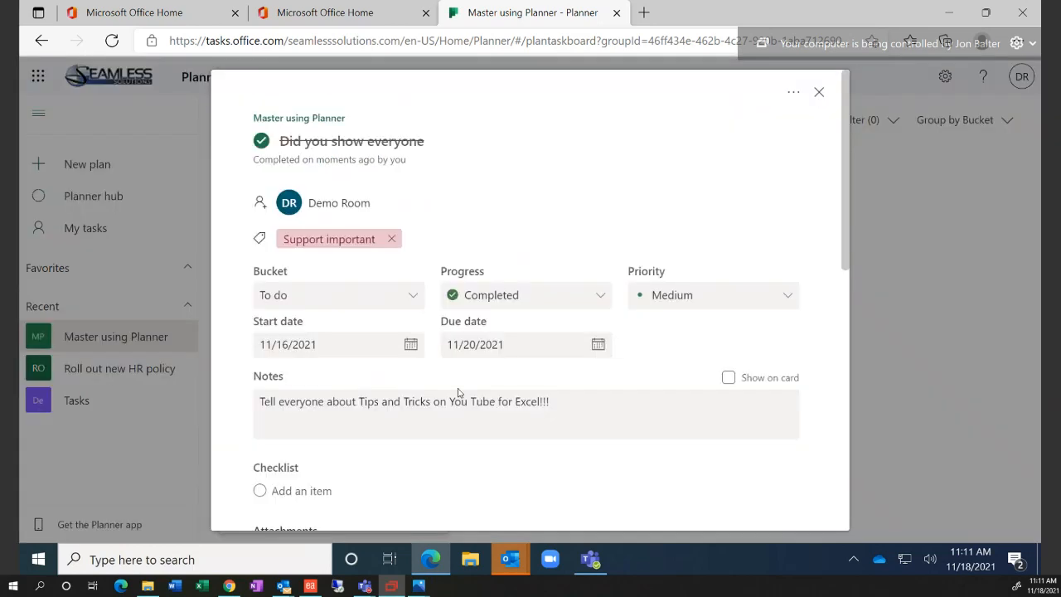
pyautogui.scroll(-3, 489, 387)
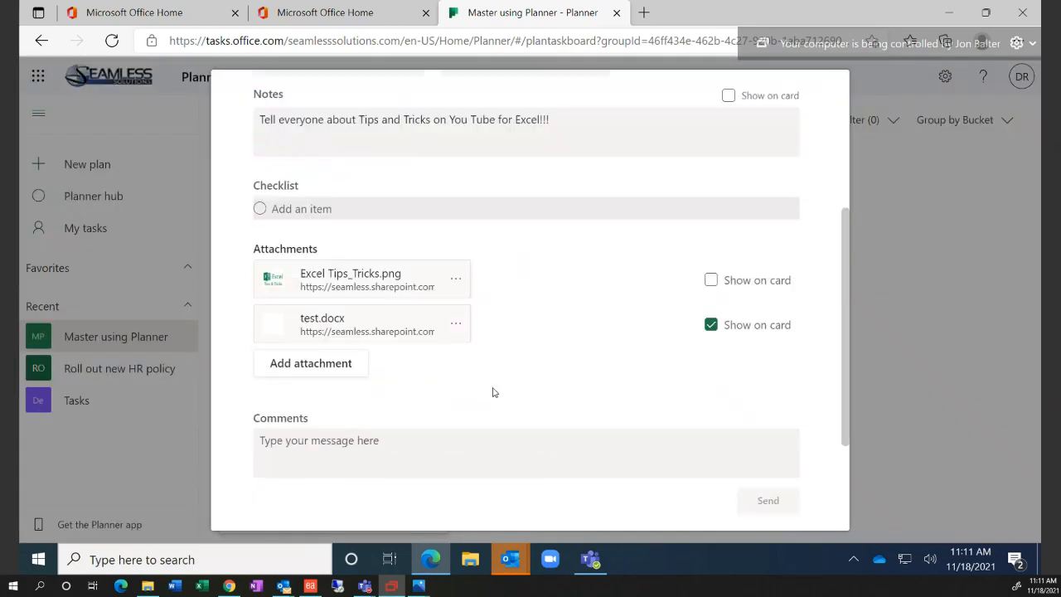
pyautogui.click(707, 276)
pyautogui.click(913, 318)
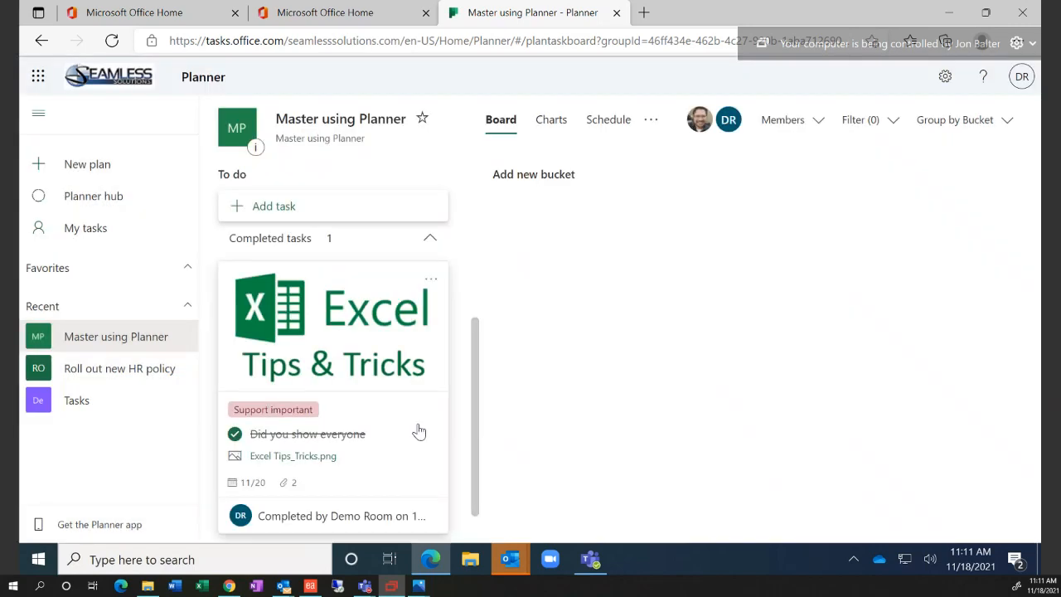
pyautogui.scroll(2, 419, 431)
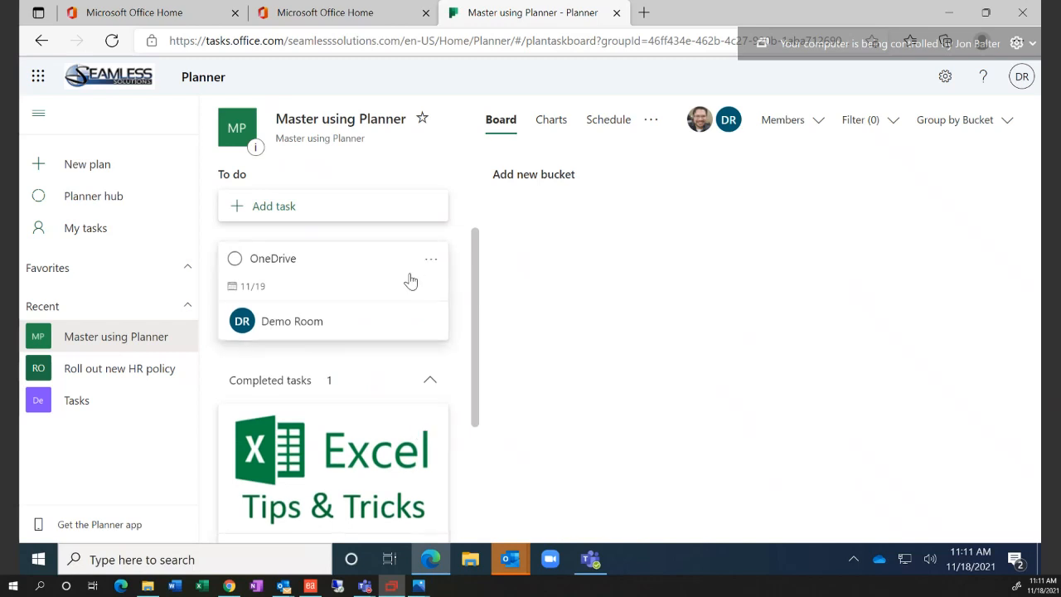
# Add OneDrive checklist items 'Talk about one drive', 'Tell people about youtube', 'Tell them we have a solutions to move to onedrive'
pyautogui.click(353, 282)
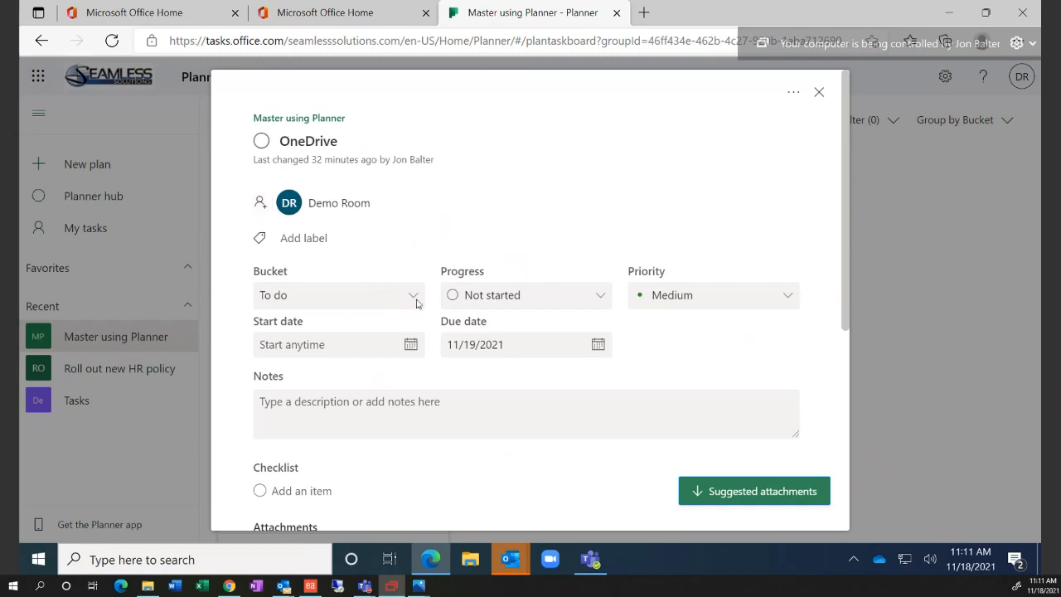
pyautogui.click(355, 401)
pyautogui.scroll(-3, 336, 398)
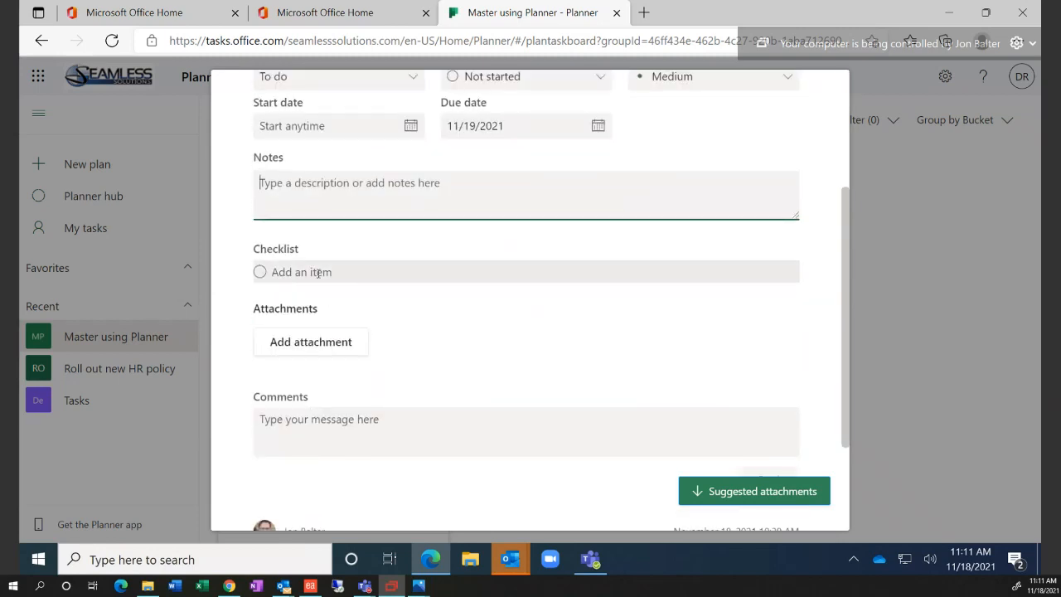
pyautogui.click(318, 274)
pyautogui.write('T')
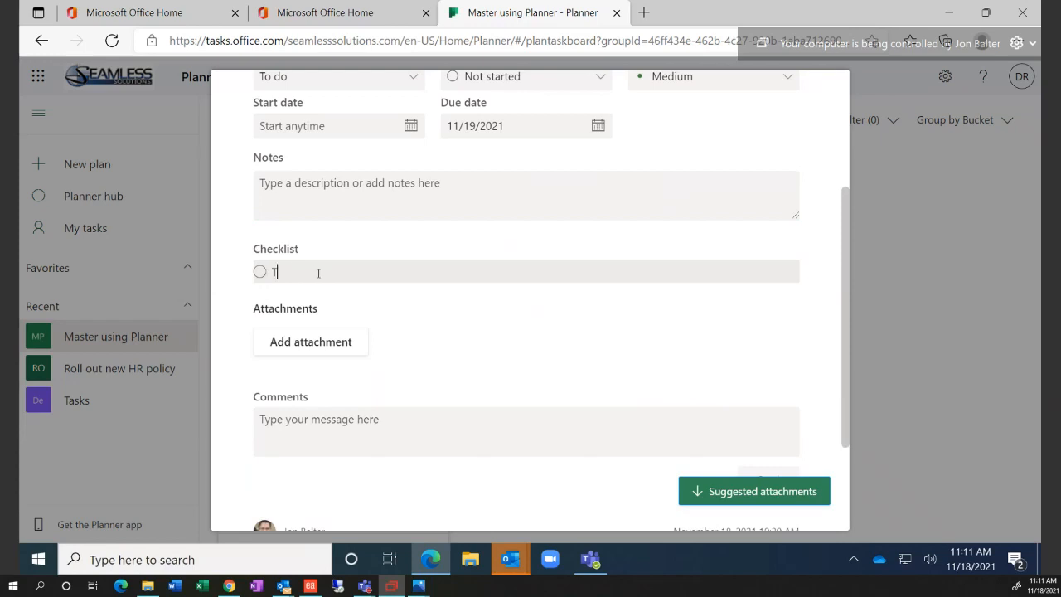
pyautogui.write('alk about one drive')
pyautogui.press('Return')
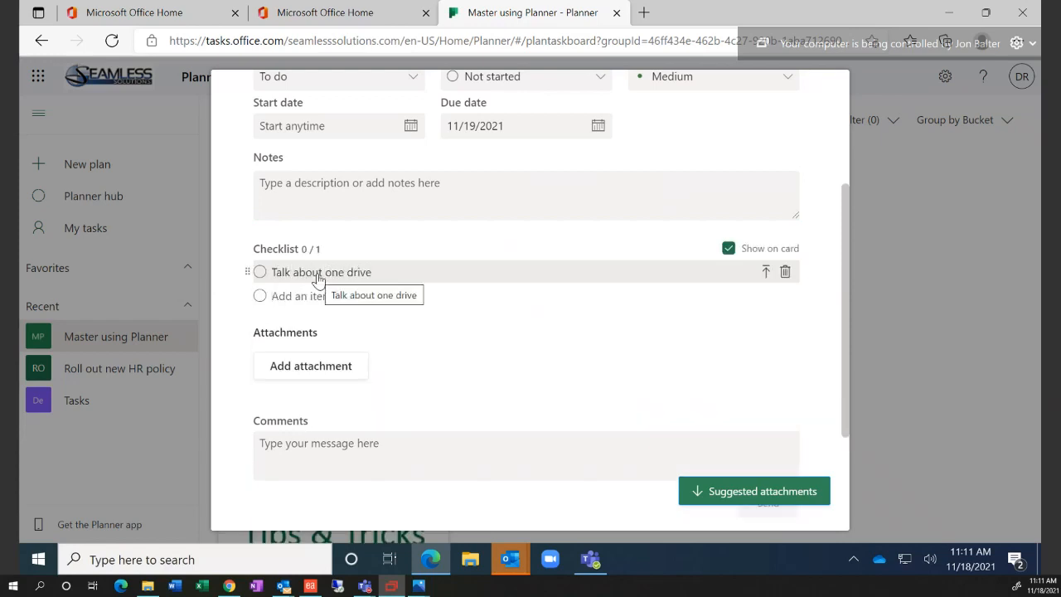
pyautogui.write('Tell')
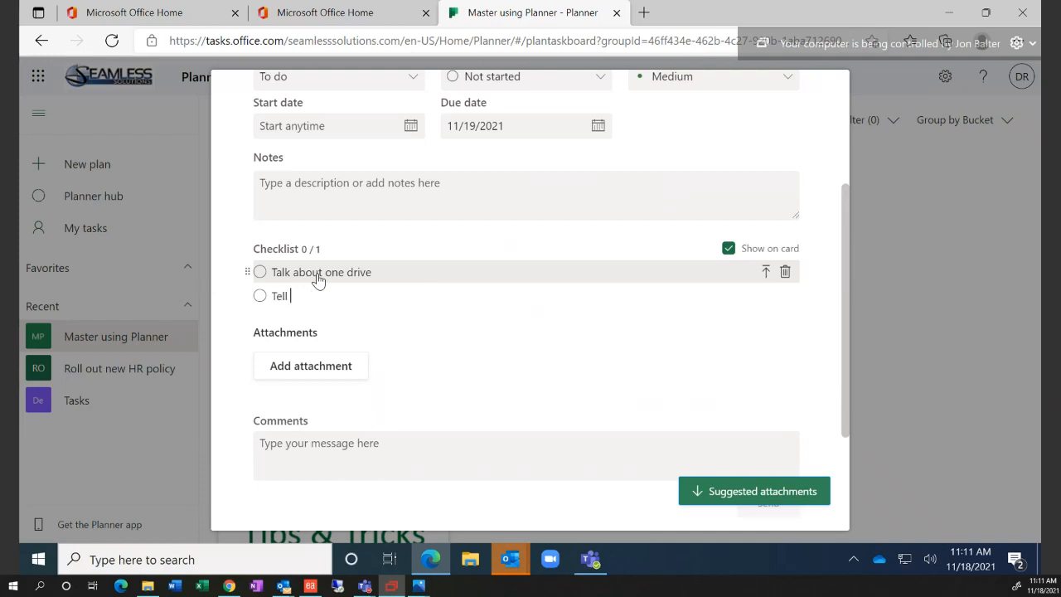
pyautogui.write(' people about youtube')
pyautogui.press('Return')
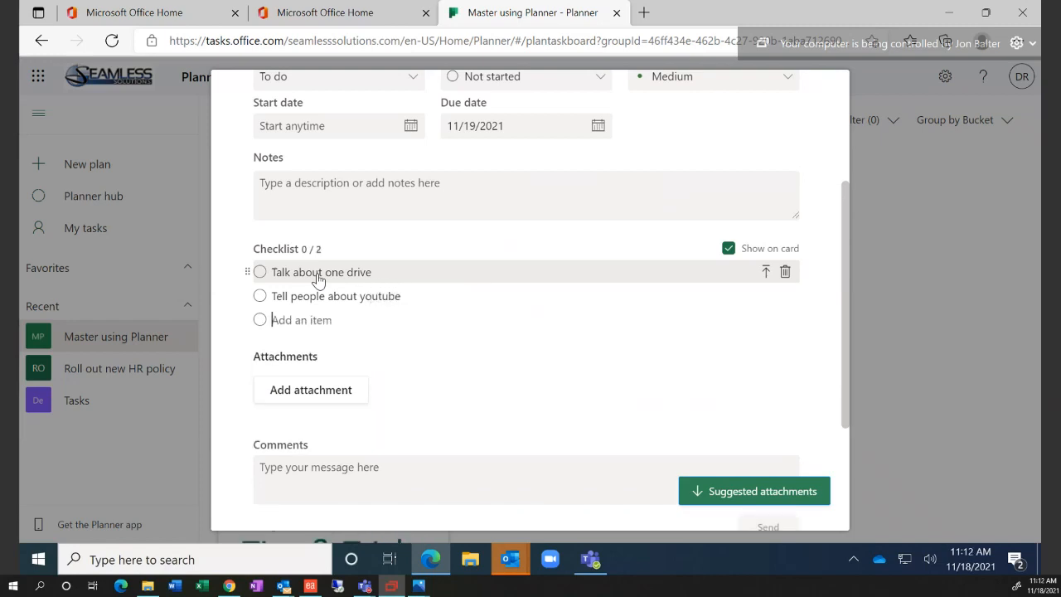
pyautogui.write('Tell them we have a sol')
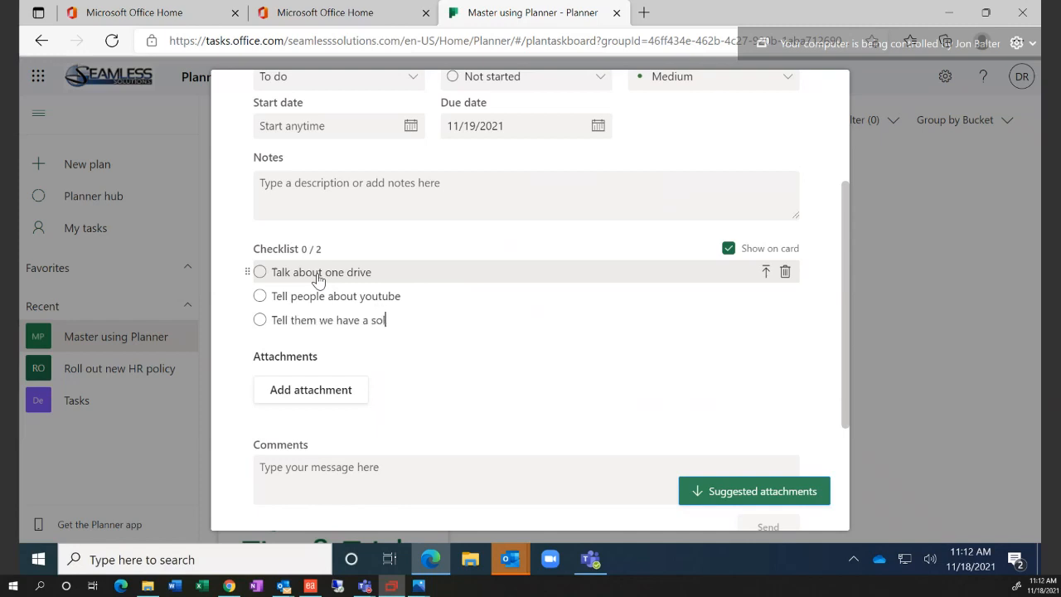
pyautogui.write('utions to move to onedrive')
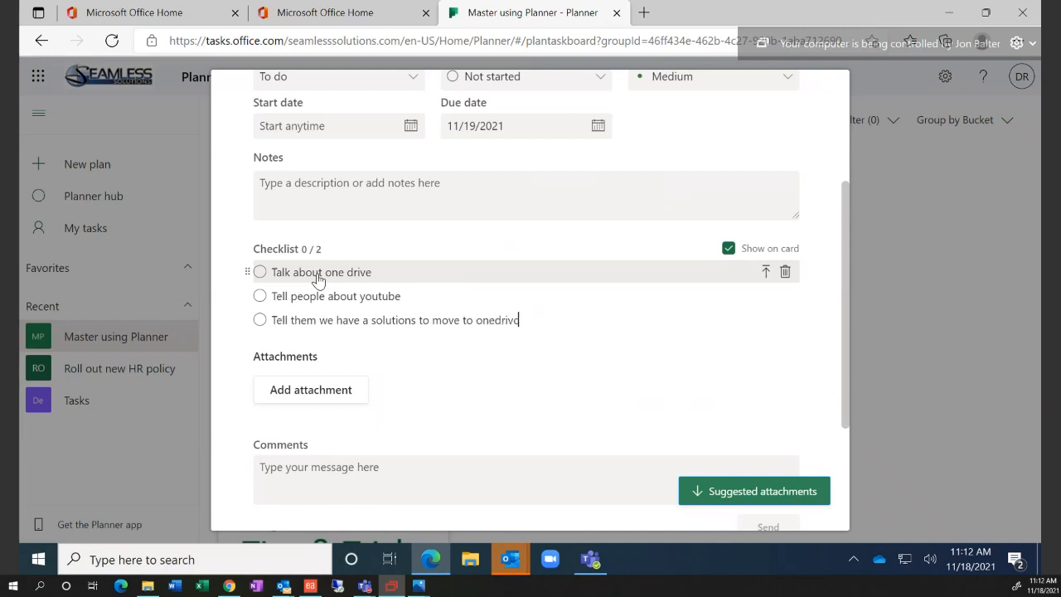
pyautogui.press('Return')
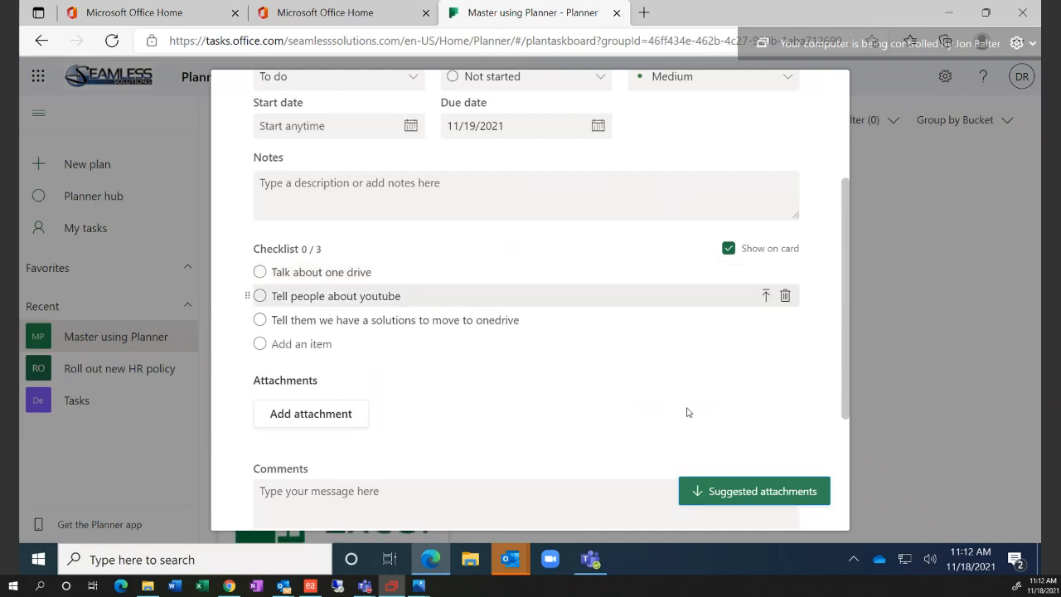
# Tick off all three checklist items on the OneDrive card so it shows 3/3
pyautogui.click(888, 264)
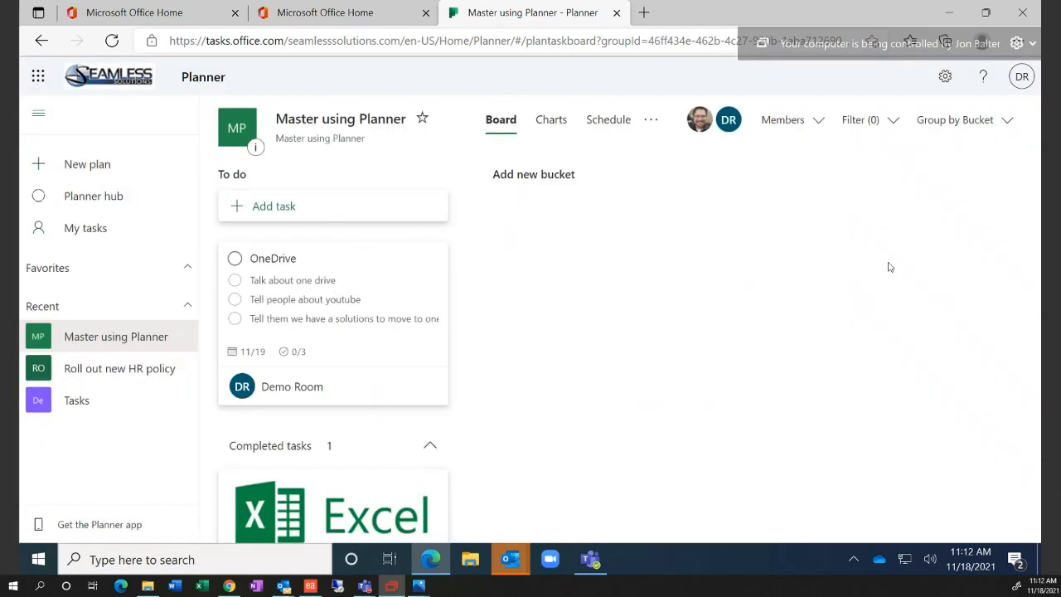
pyautogui.click(242, 285)
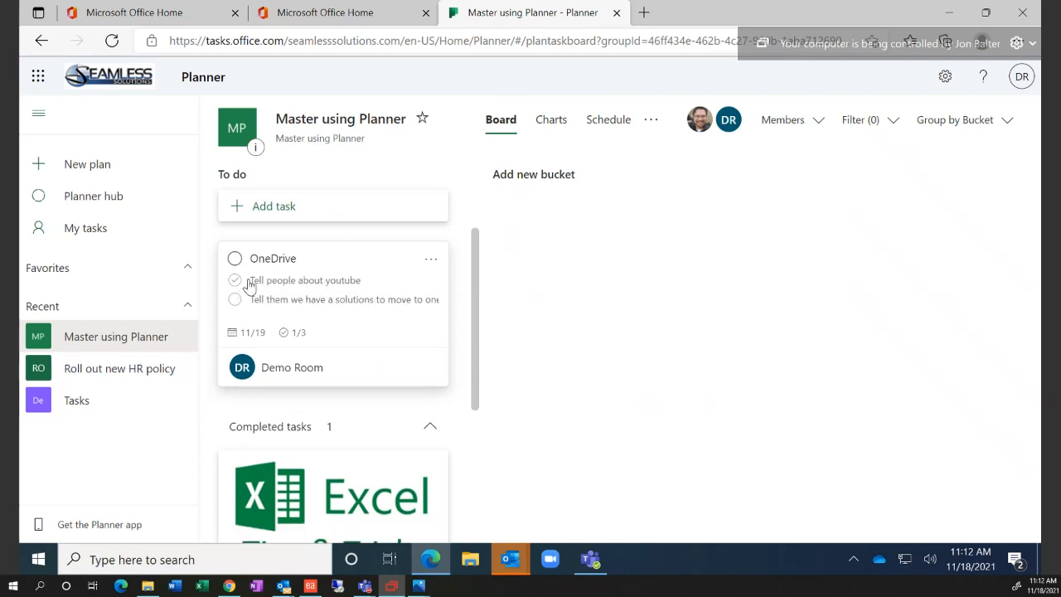
pyautogui.click(305, 282)
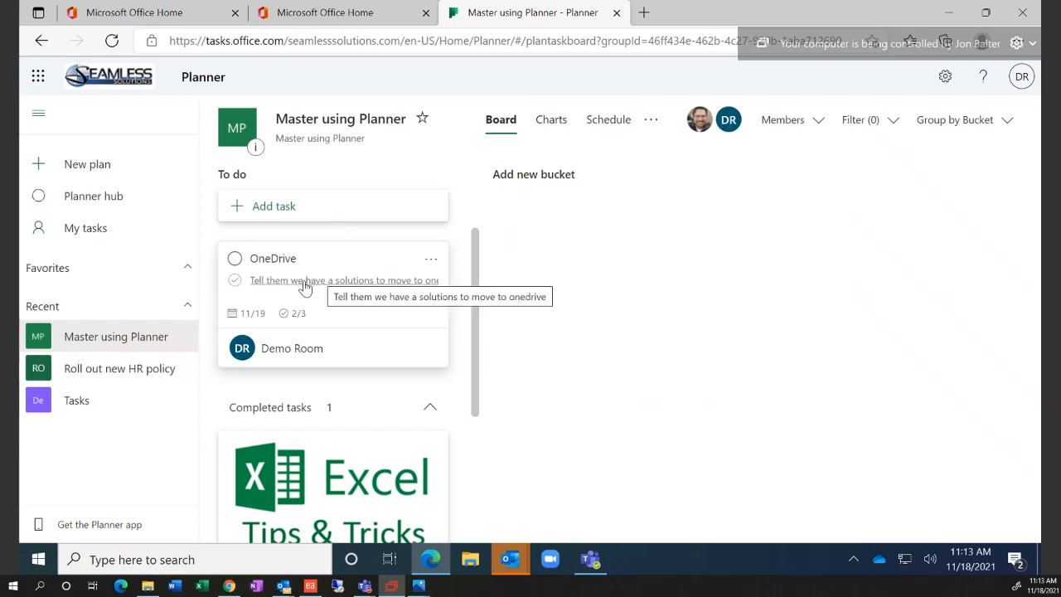
pyautogui.click(236, 281)
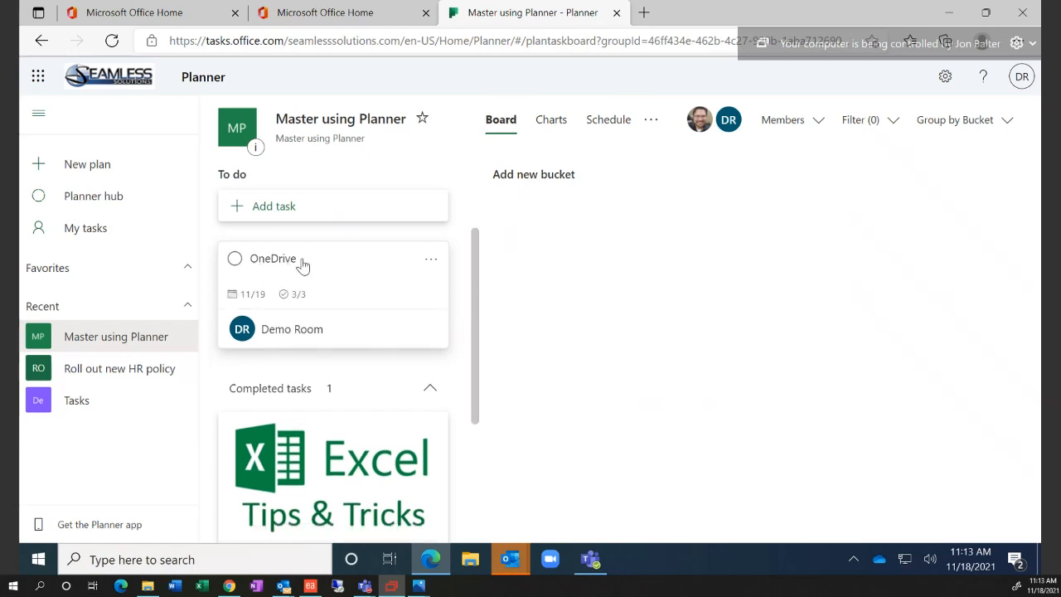
# Set the OneDrive task's progress to Completed
pyautogui.click(358, 271)
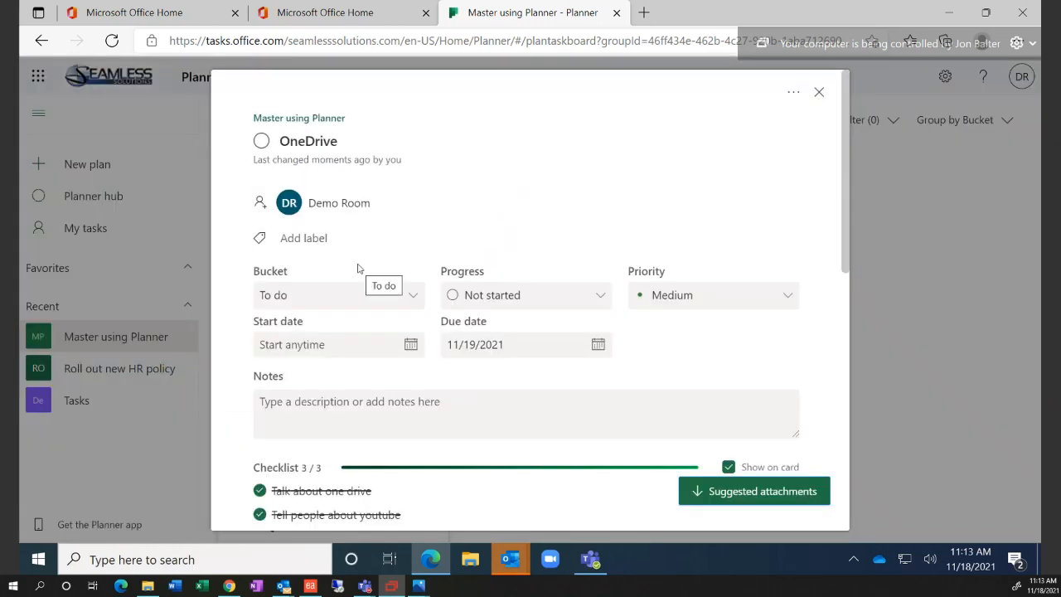
pyautogui.click(455, 302)
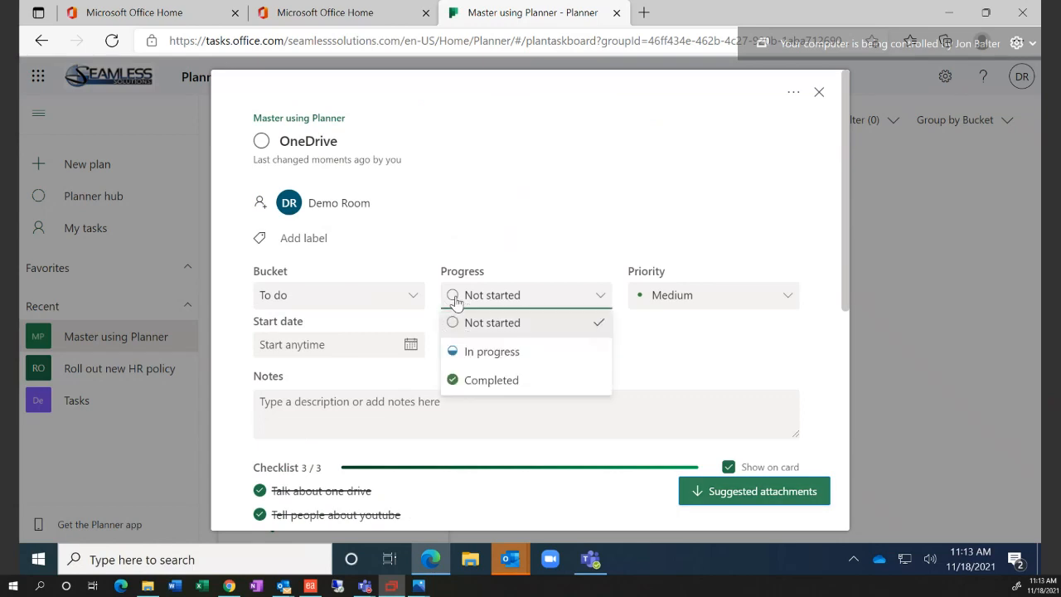
pyautogui.click(494, 377)
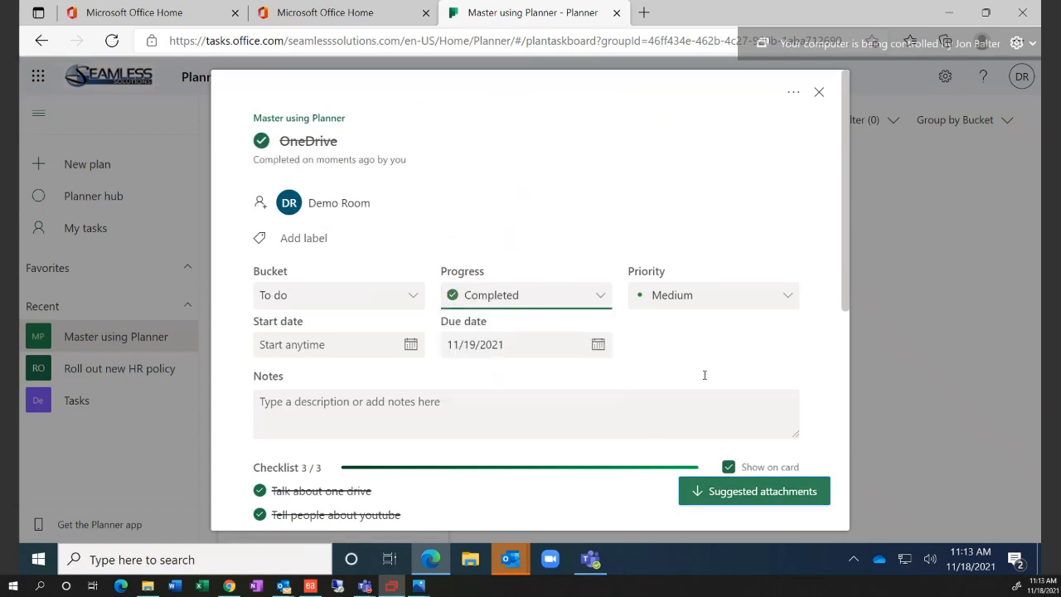
# Copy a link to the OneDrive task and open it in a new tab
pyautogui.click(797, 98)
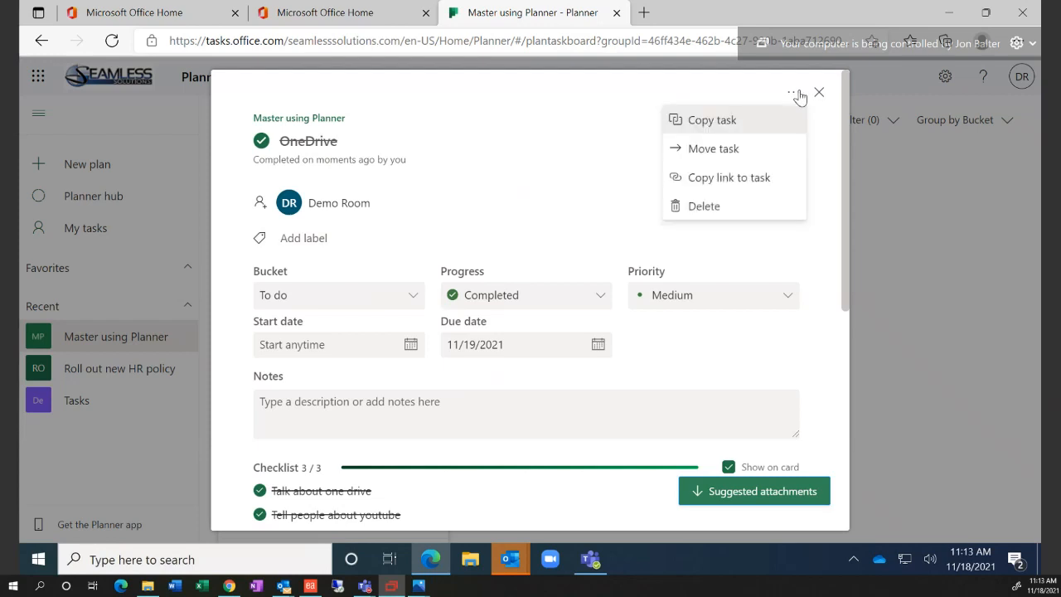
pyautogui.click(730, 178)
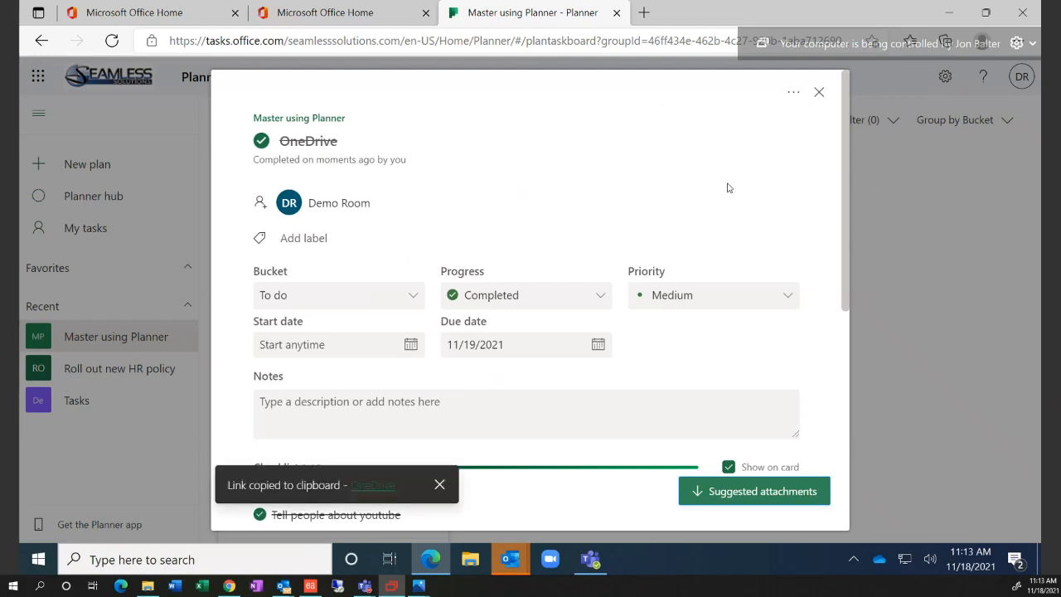
pyautogui.click(370, 489)
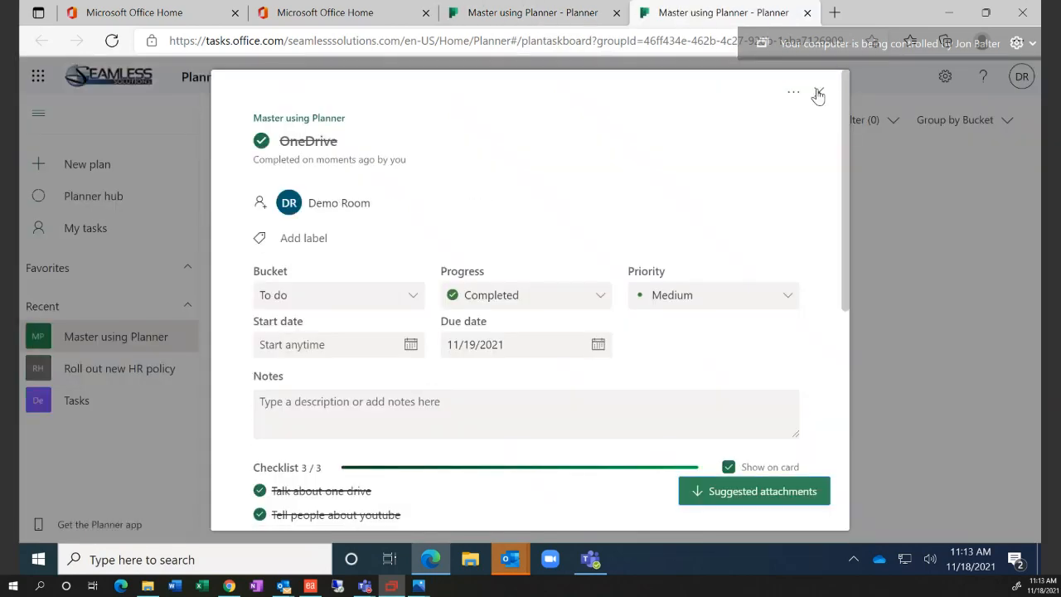
pyautogui.click(818, 94)
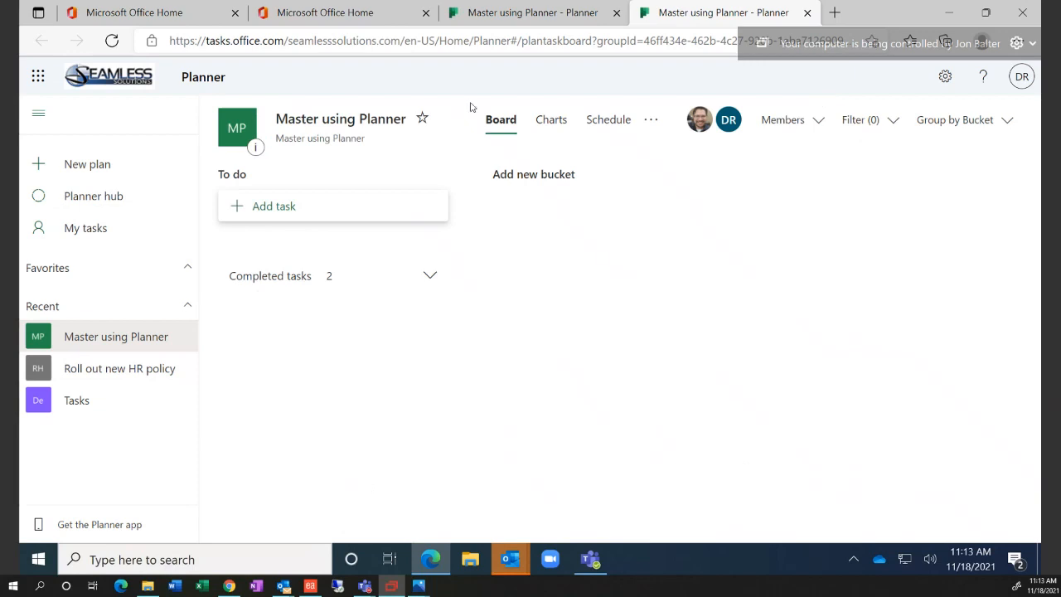
pyautogui.click(178, 559)
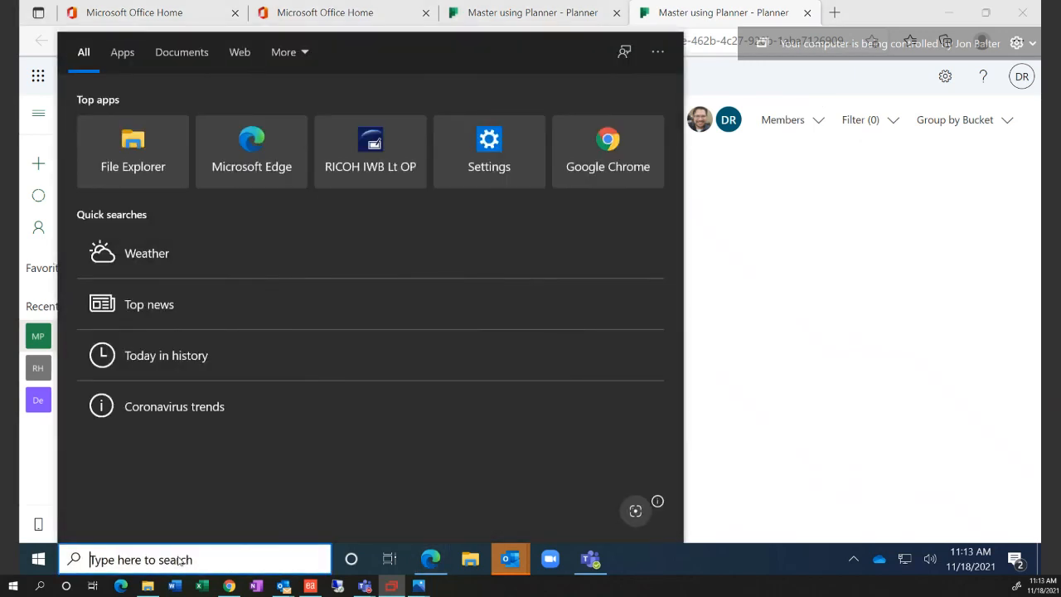
# Launch Notepad and paste the copied Planner task link
pyautogui.write('notepad')
pyautogui.press('Return')
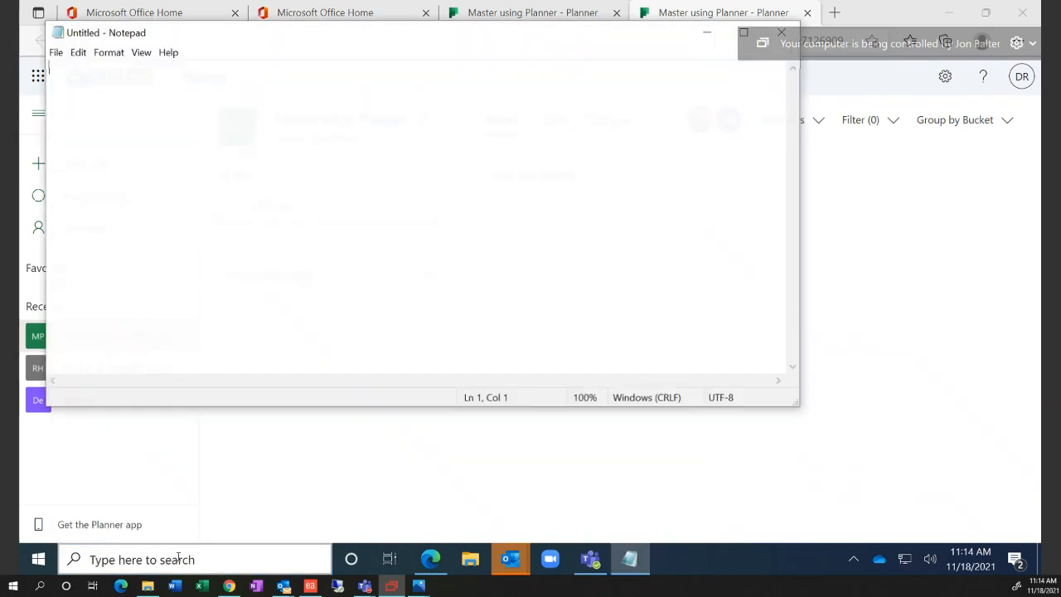
pyautogui.hotkey('ctrl', 'v')
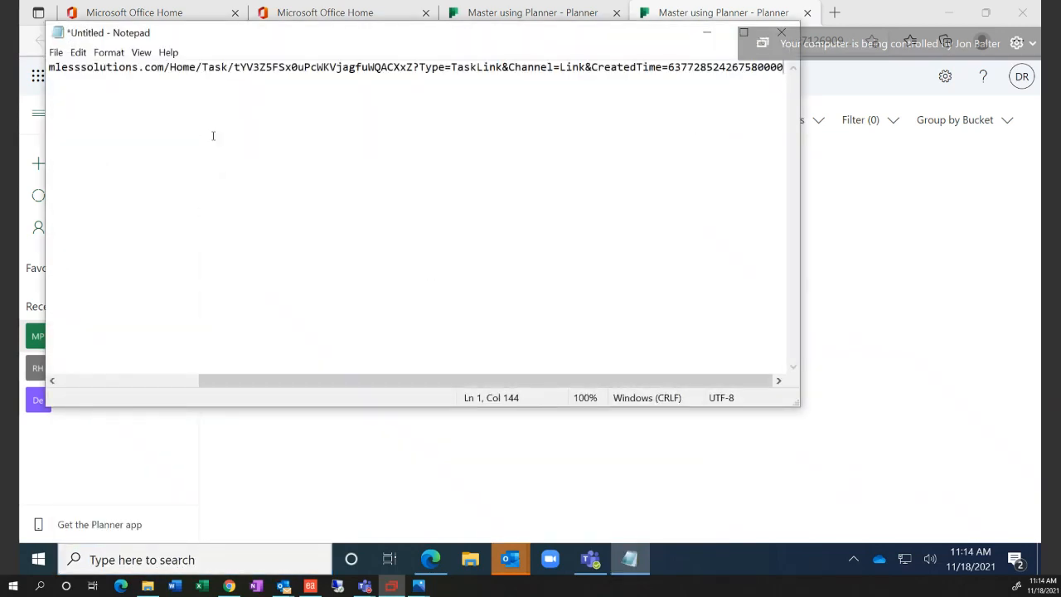
# Select the whole tasks.office.com link URL, then close the untitled note
pyautogui.moveTo(324, 380); pyautogui.dragTo(90, 383)
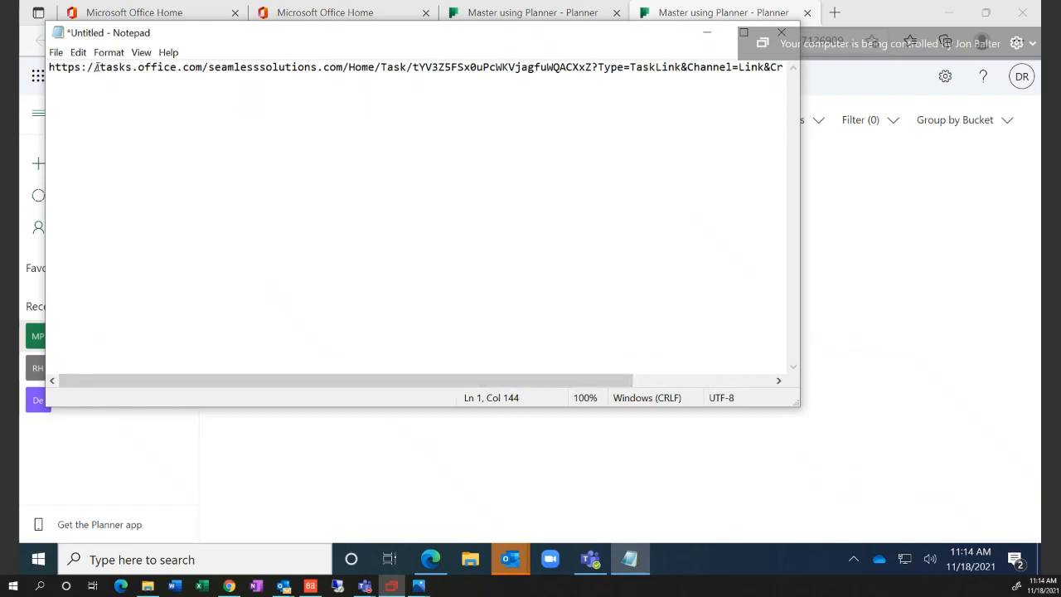
pyautogui.moveTo(93, 67); pyautogui.dragTo(350, 92)
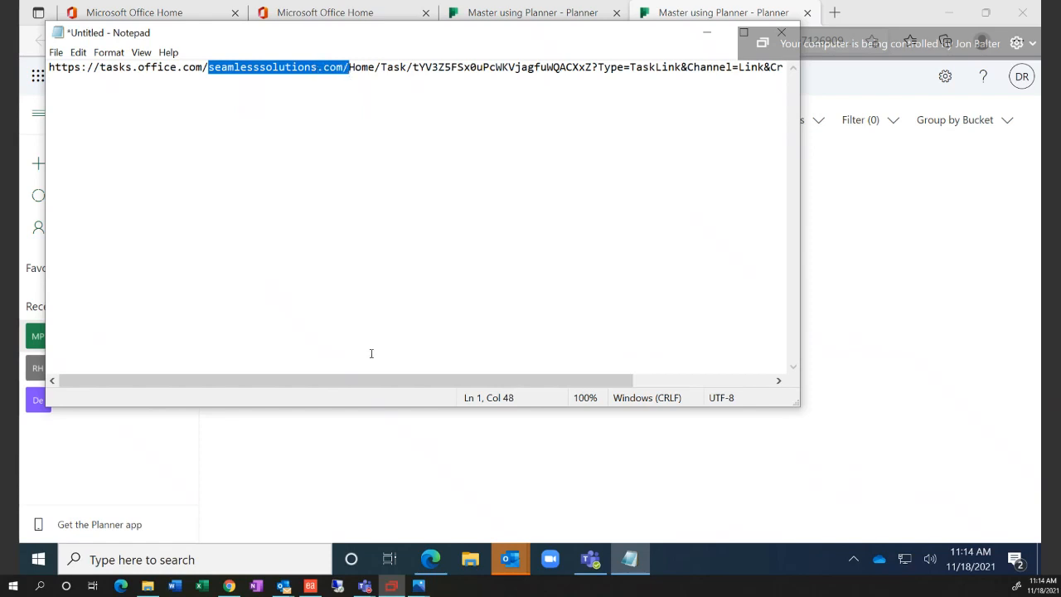
pyautogui.moveTo(372, 378); pyautogui.dragTo(635, 370)
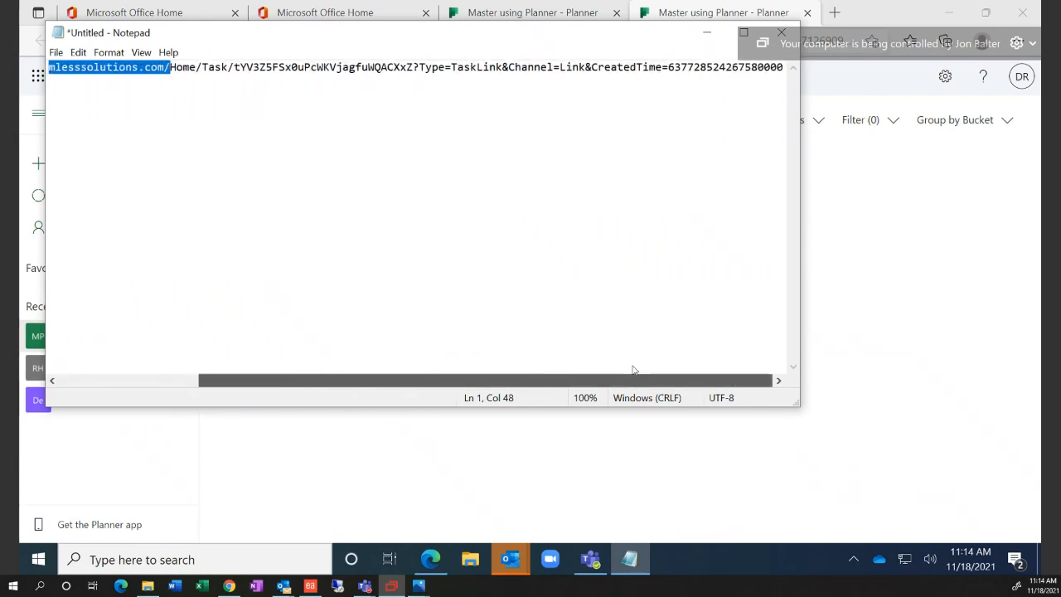
pyautogui.moveTo(424, 67); pyautogui.dragTo(782, 67)
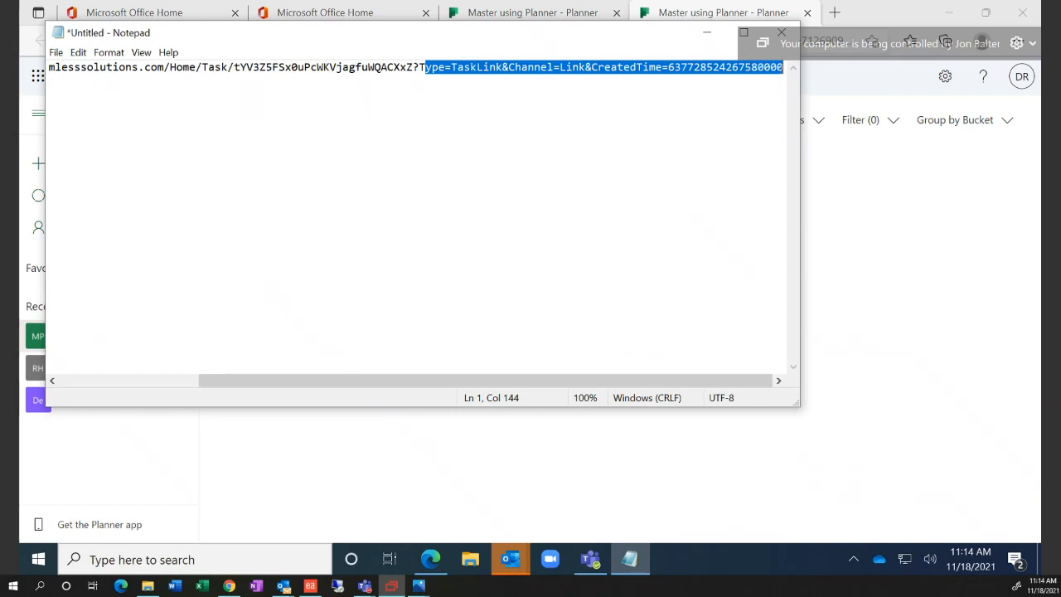
pyautogui.click(644, 117)
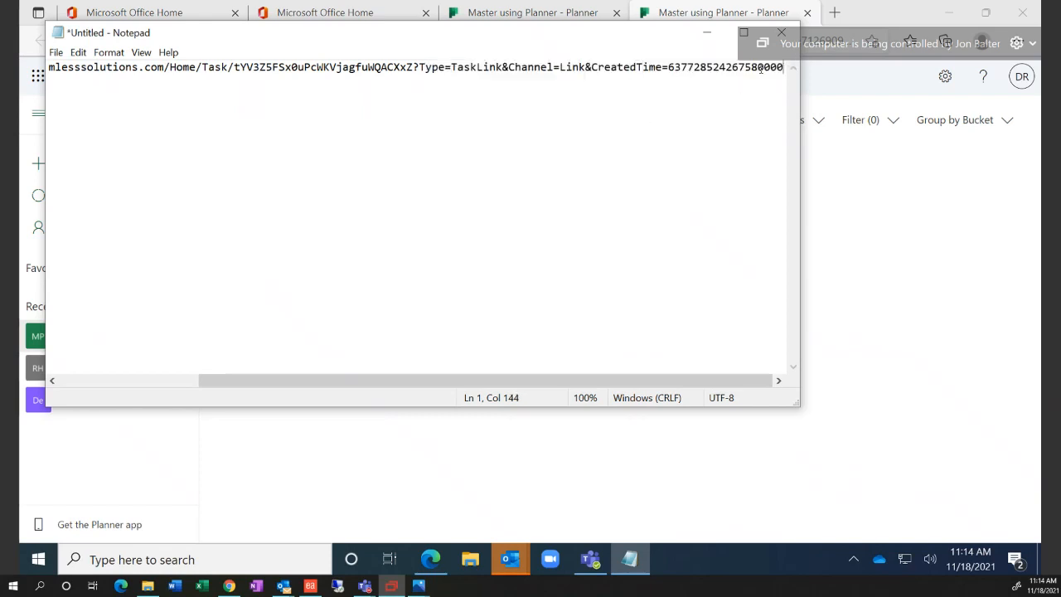
pyautogui.moveTo(760, 69); pyautogui.dragTo(247, 107)
pyautogui.click(751, 100)
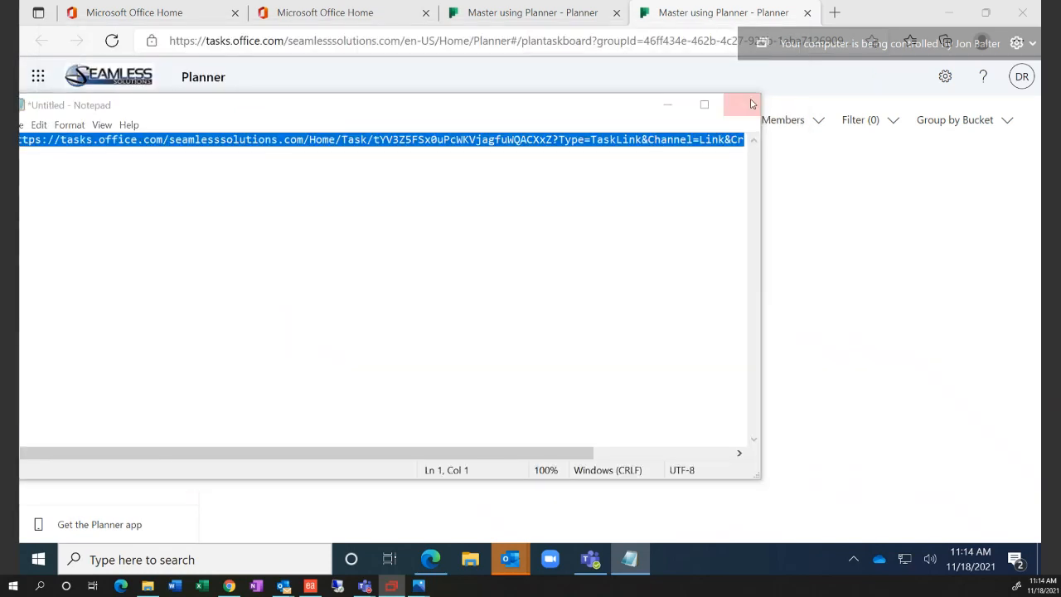
# Discard the note unsaved, confirm Charts shows 2 completed tasks, and return to the Board
pyautogui.click(543, 289)
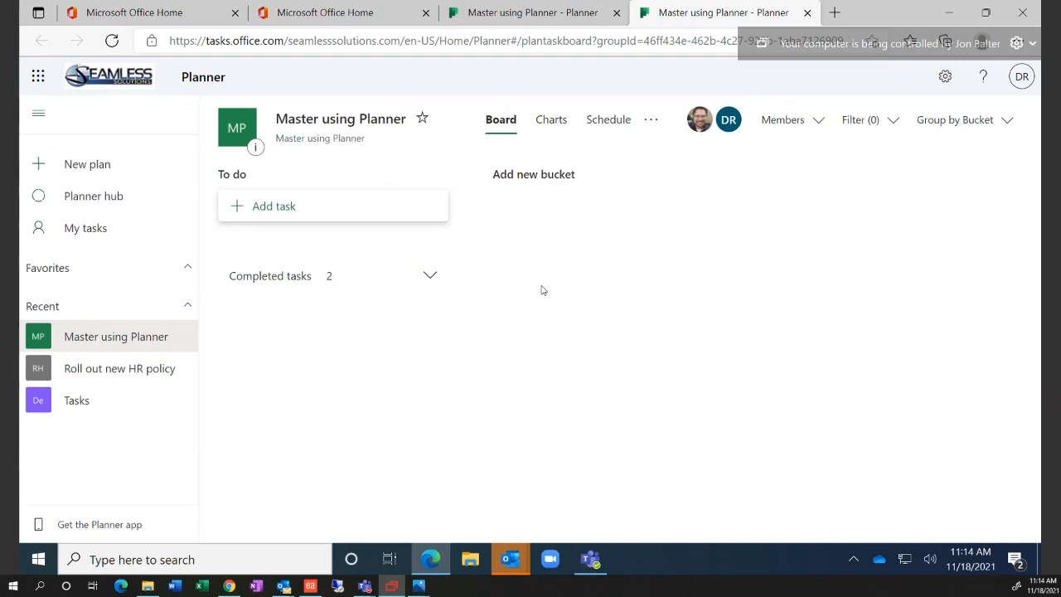
pyautogui.click(552, 122)
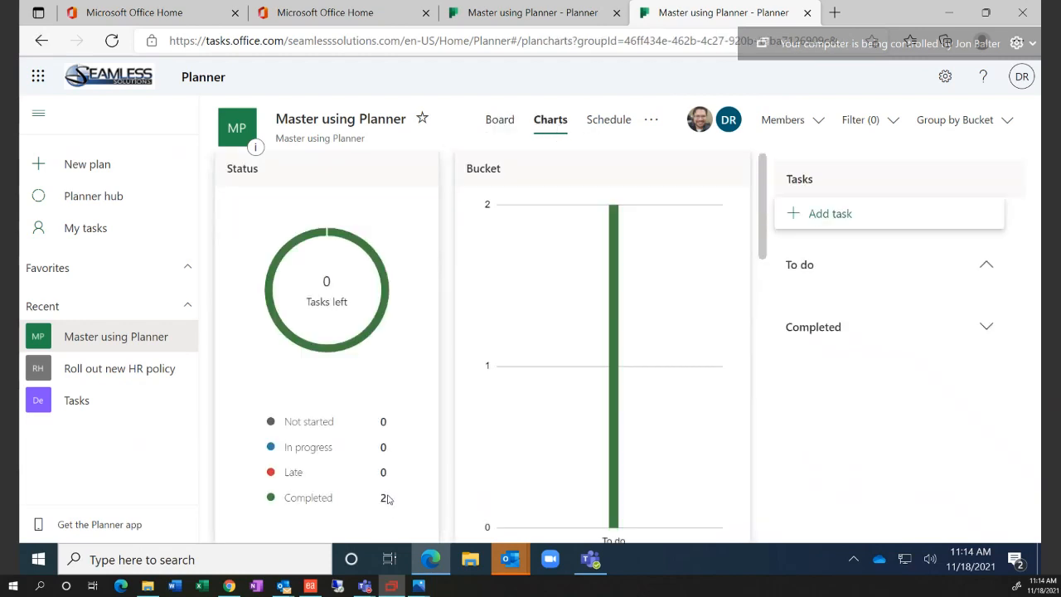
pyautogui.moveTo(387, 499); pyautogui.dragTo(289, 497)
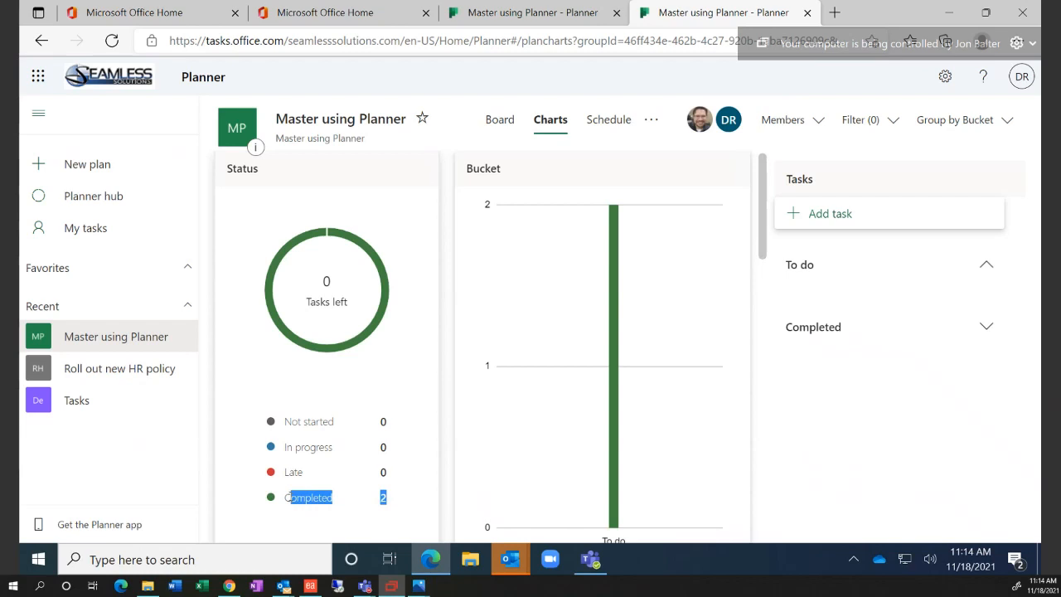
pyautogui.click(495, 124)
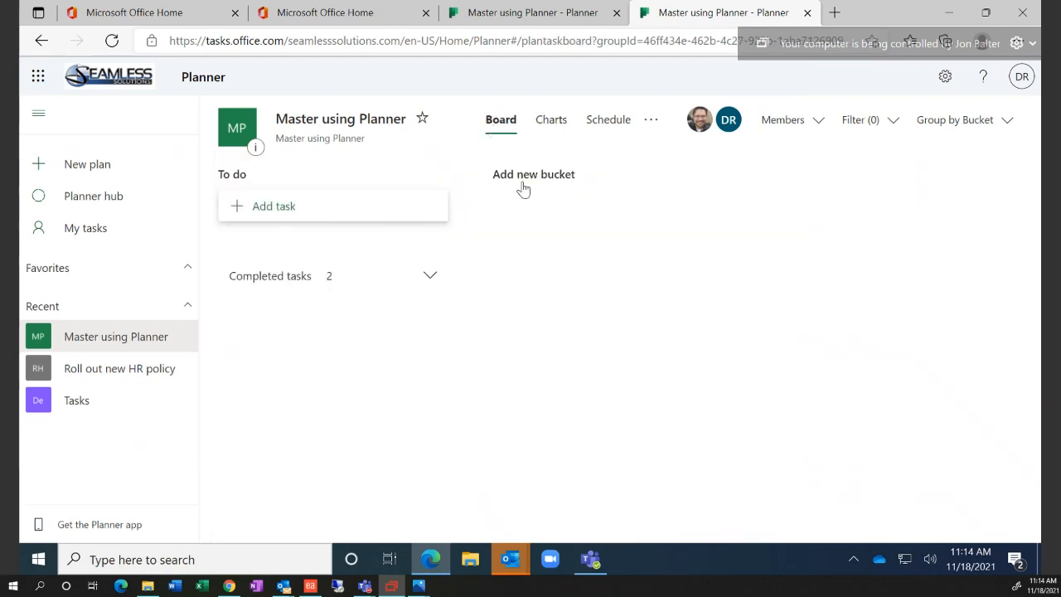
pyautogui.click(362, 216)
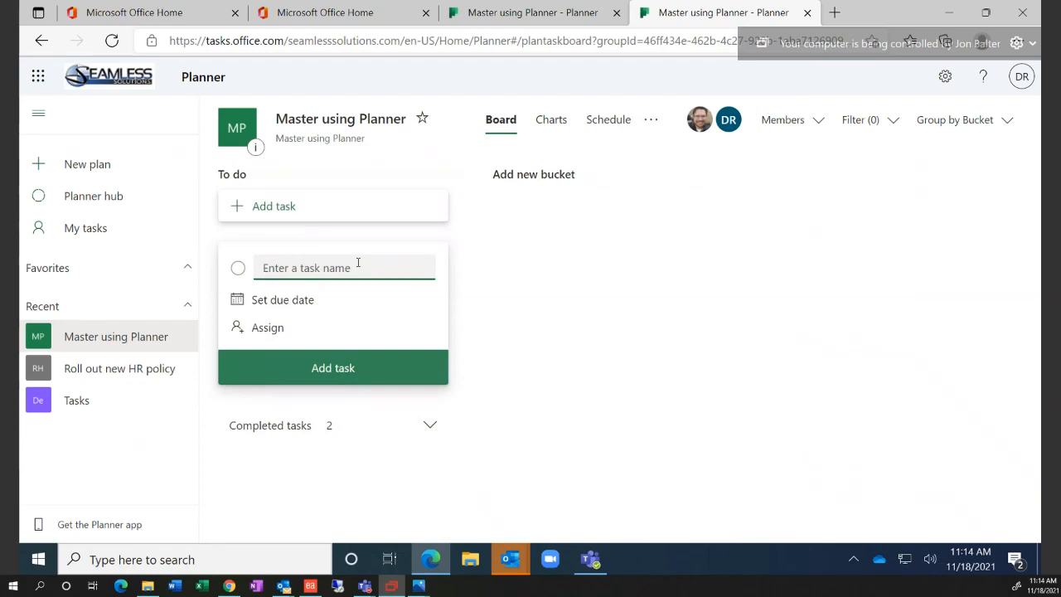
# Add a 'Show over due' task due 11/16 for a newly added member, then see it Late in Charts
pyautogui.write('Sho')
pyautogui.press('BackSpace')
pyautogui.click(281, 301)
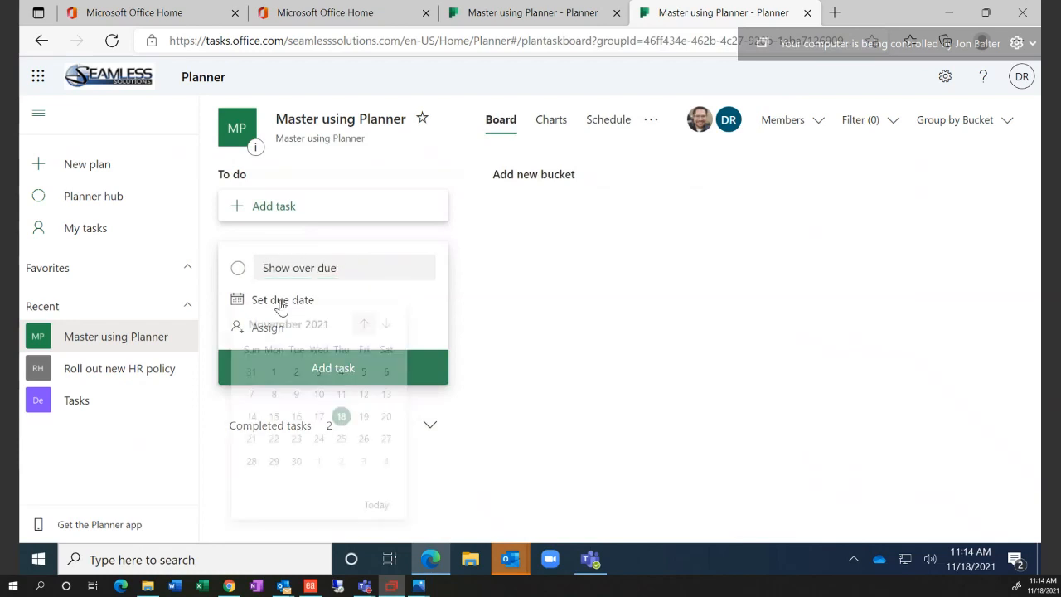
pyautogui.click(296, 423)
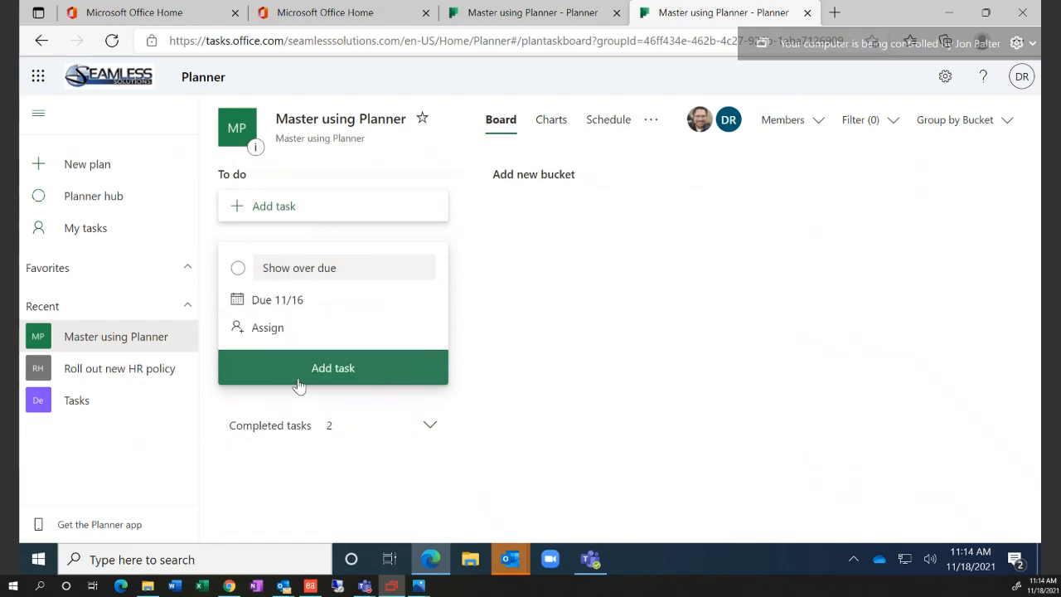
pyautogui.click(269, 328)
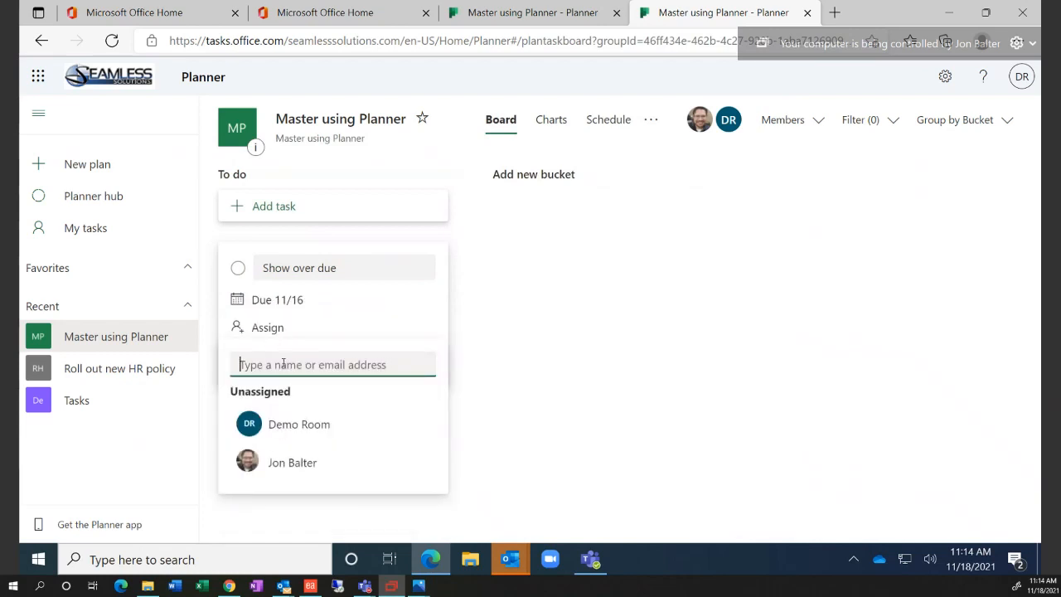
pyautogui.write('jeff')
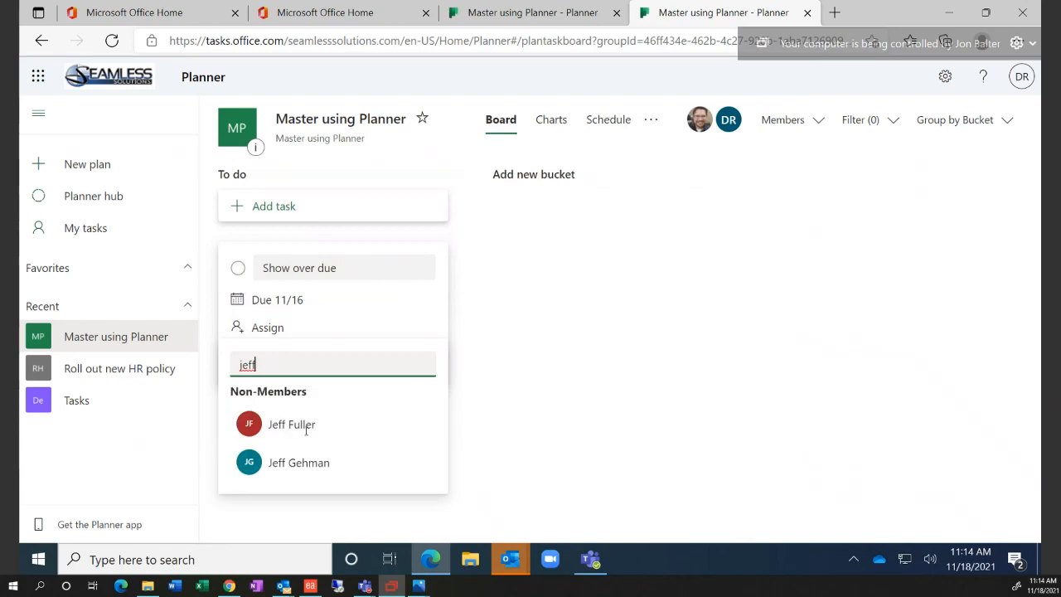
pyautogui.click(304, 466)
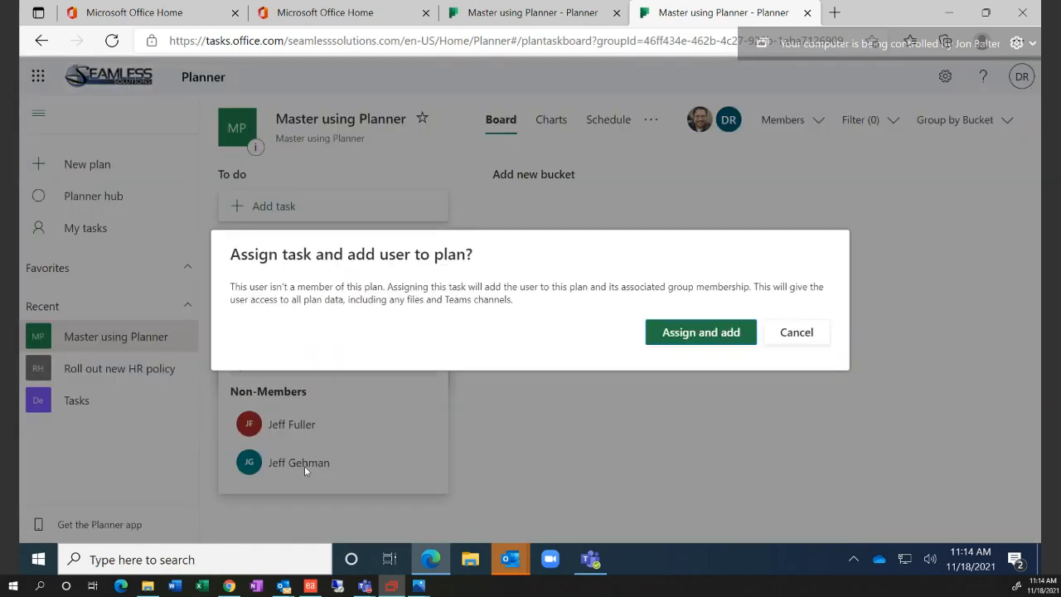
pyautogui.click(699, 340)
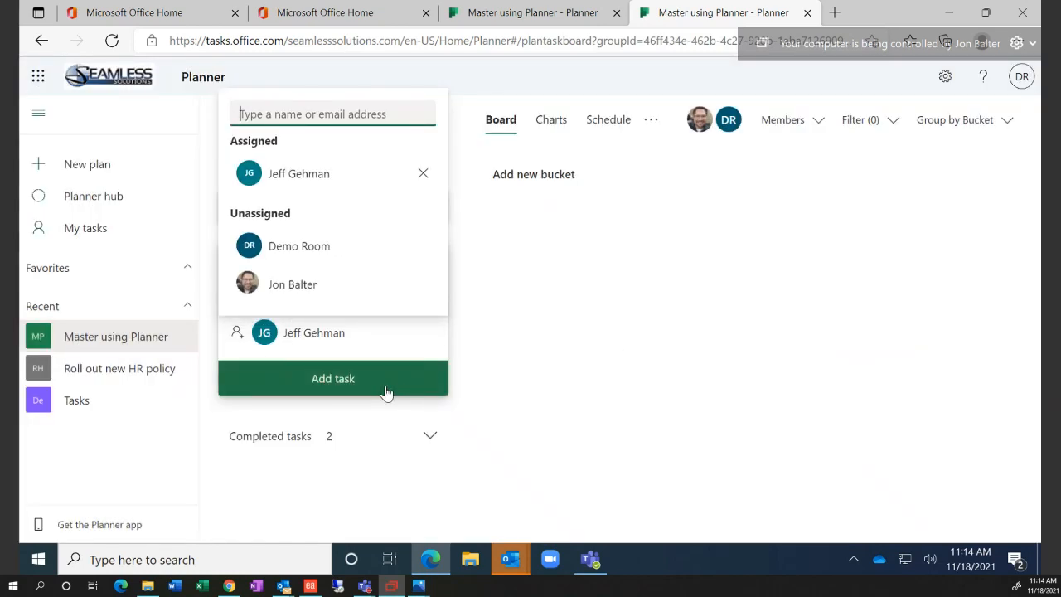
pyautogui.click(386, 390)
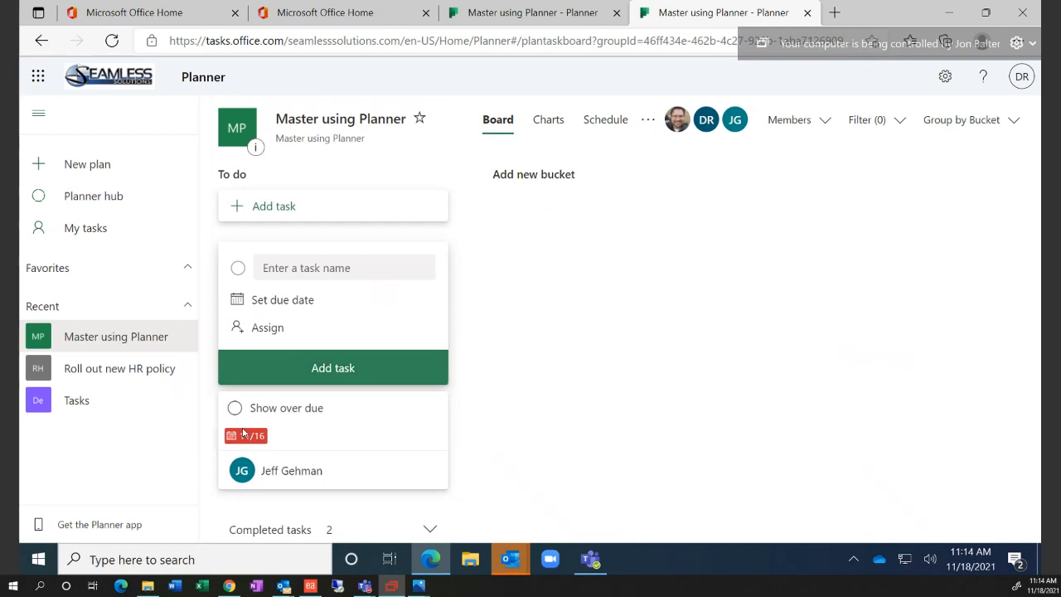
pyautogui.click(548, 122)
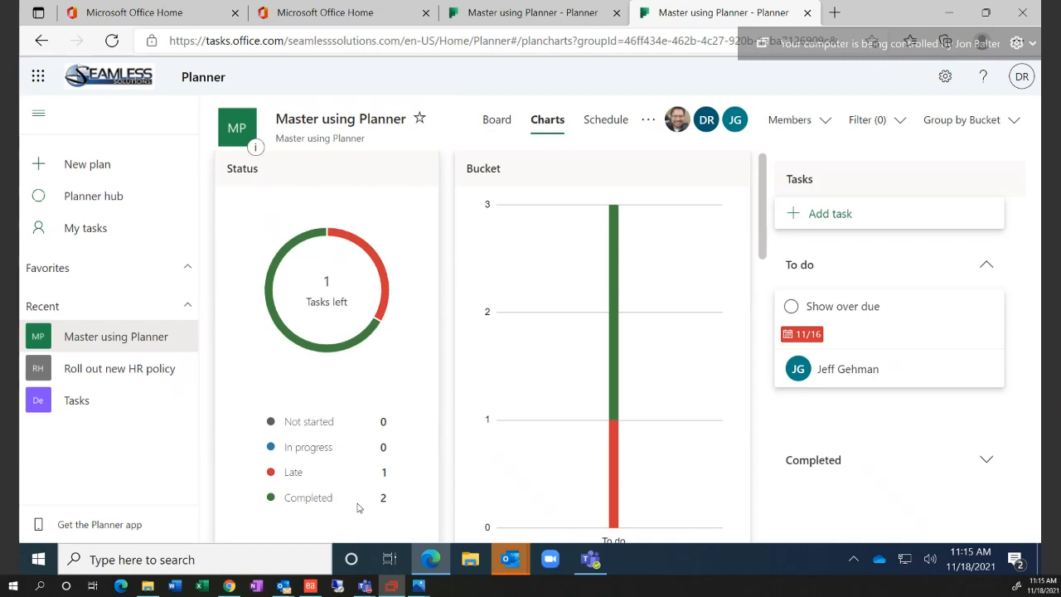
# Bring Outlook forward and read the Master using Planner welcome email in its own window
pyautogui.moveTo(509, 560)
pyautogui.click(486, 517)
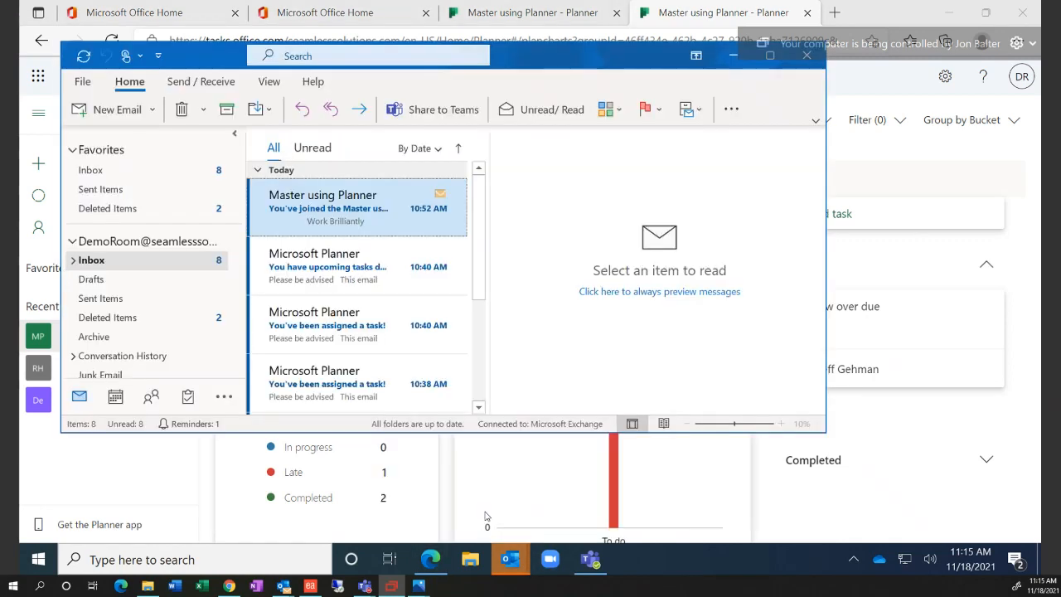
pyautogui.click(349, 222)
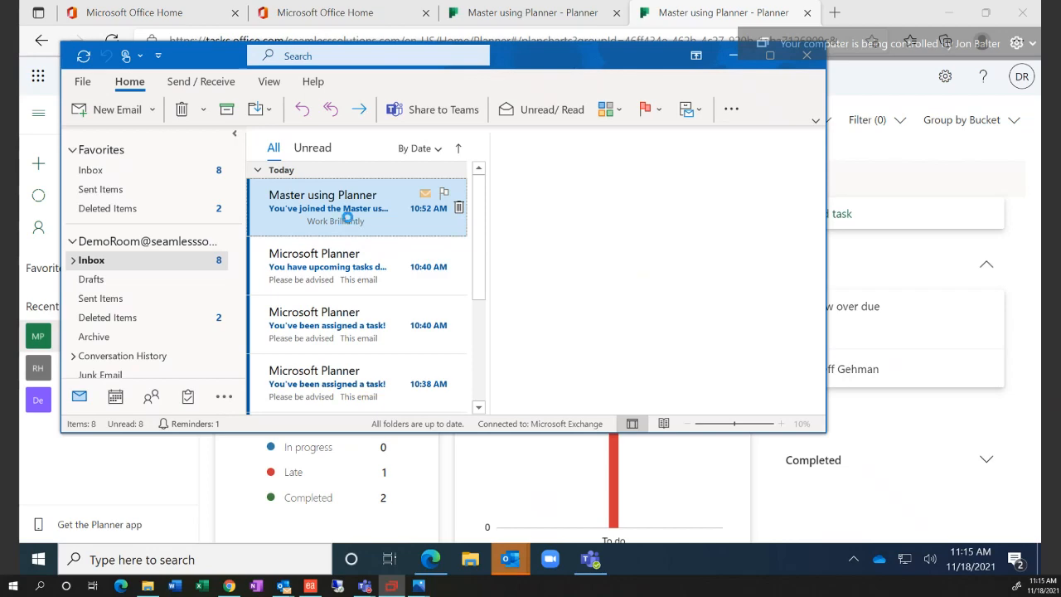
pyautogui.doubleClick(346, 217)
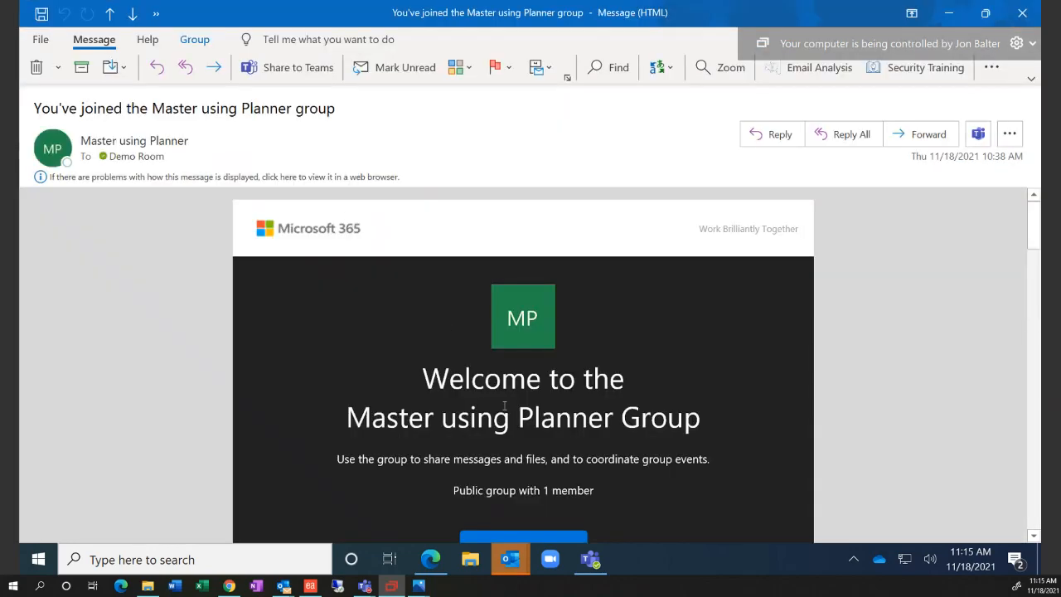
pyautogui.scroll(-2, 572, 358)
pyautogui.scroll(-8, 608, 333)
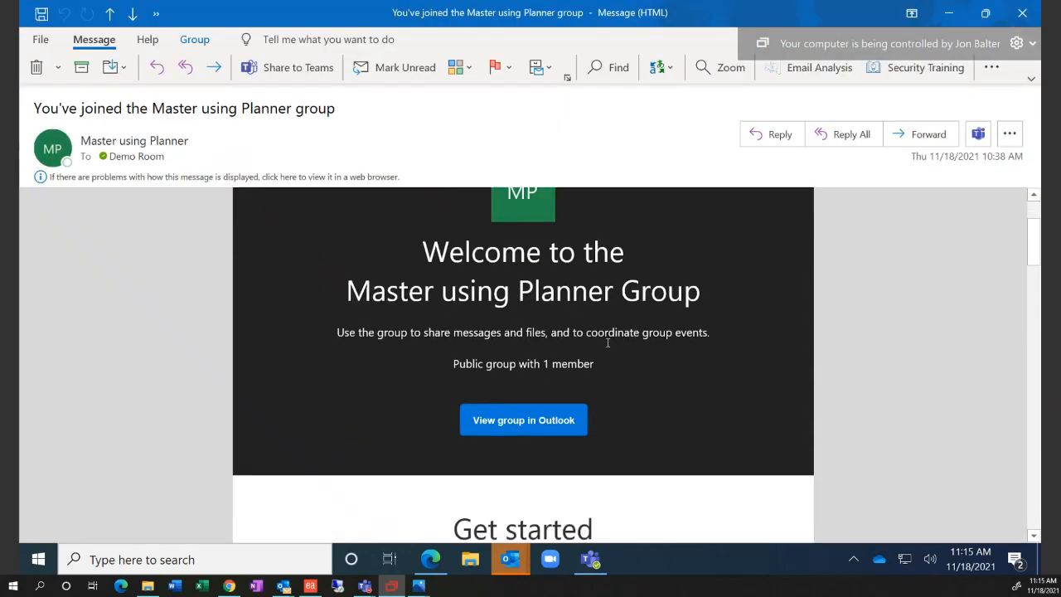
pyautogui.scroll(-1, 539, 386)
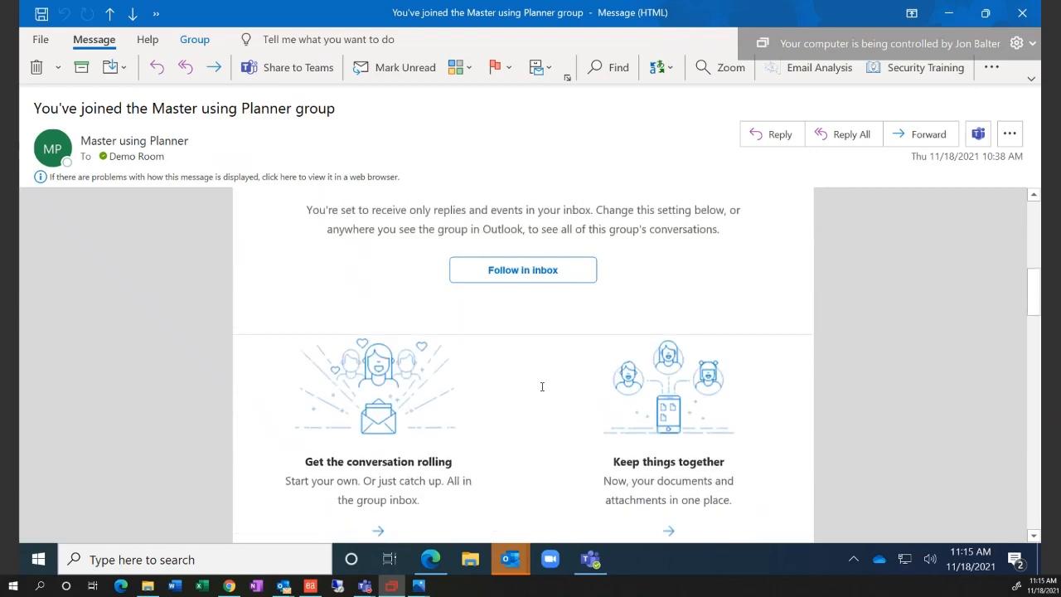
pyautogui.scroll(10, 542, 387)
pyautogui.moveTo(564, 16); pyautogui.dragTo(500, 101)
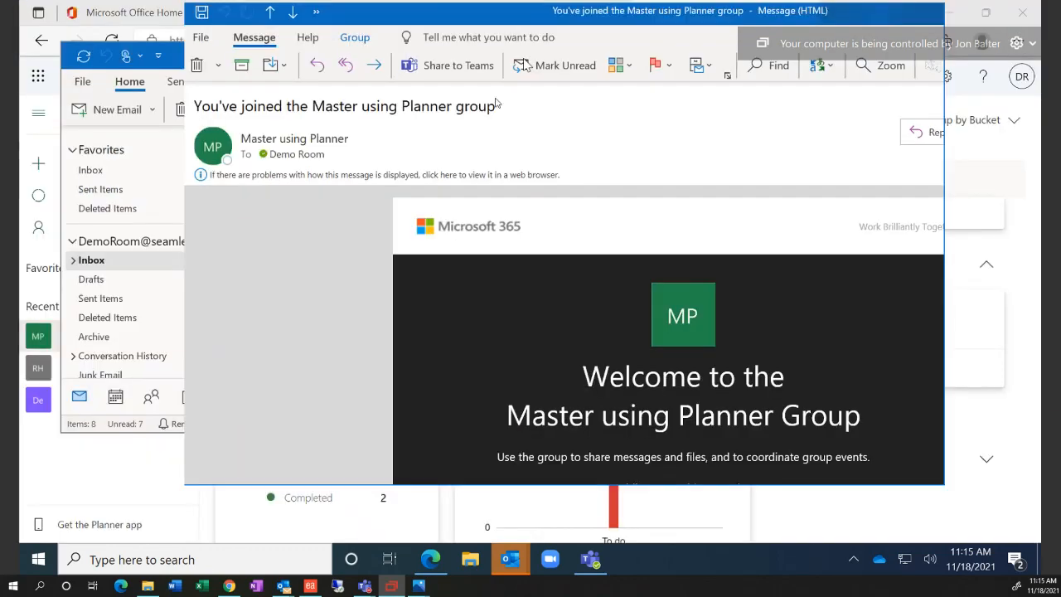
pyautogui.click(864, 95)
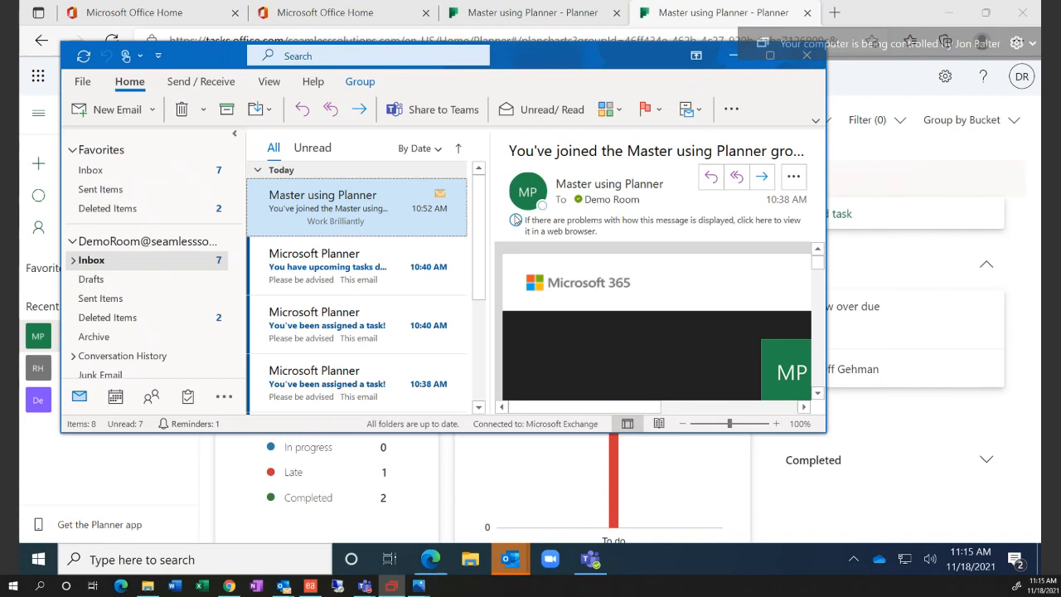
# Read through the upcoming tasks due email and the 10:40 and 10:38 task assignment emails
pyautogui.click(357, 269)
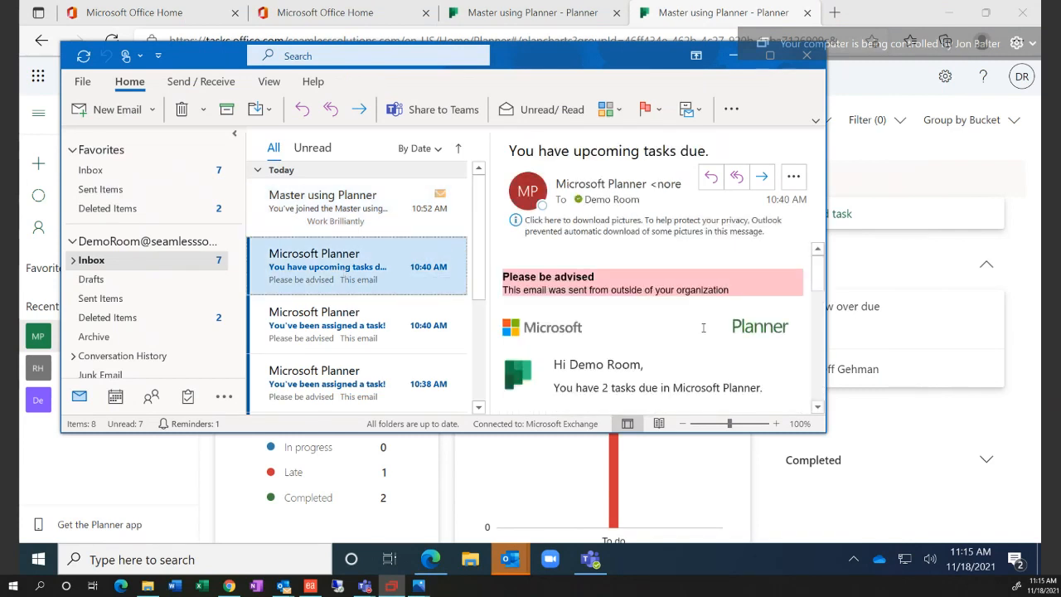
pyautogui.scroll(-3, 680, 328)
pyautogui.scroll(-2, 700, 331)
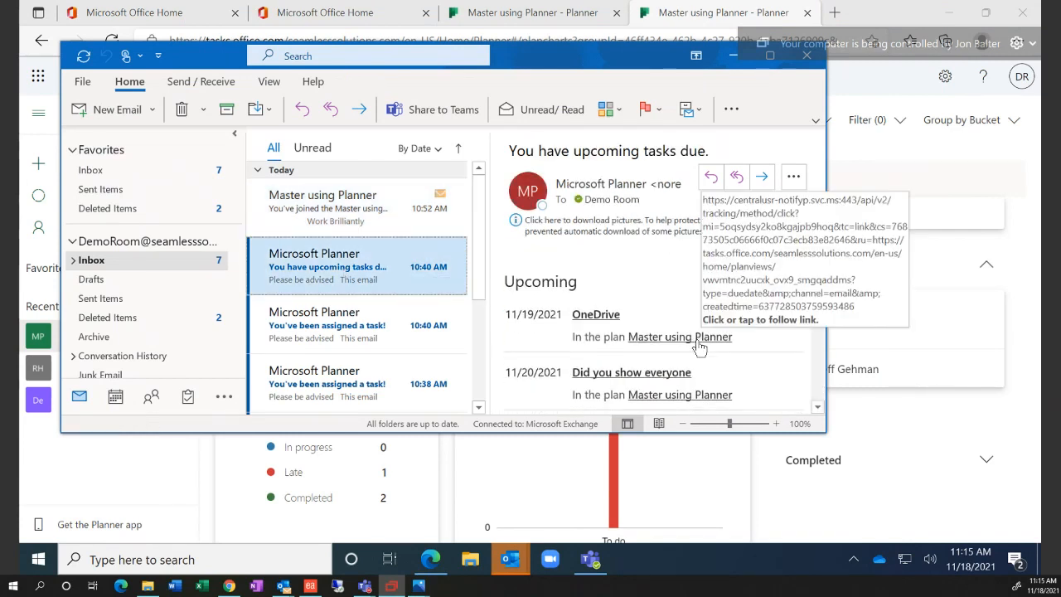
pyautogui.click(345, 338)
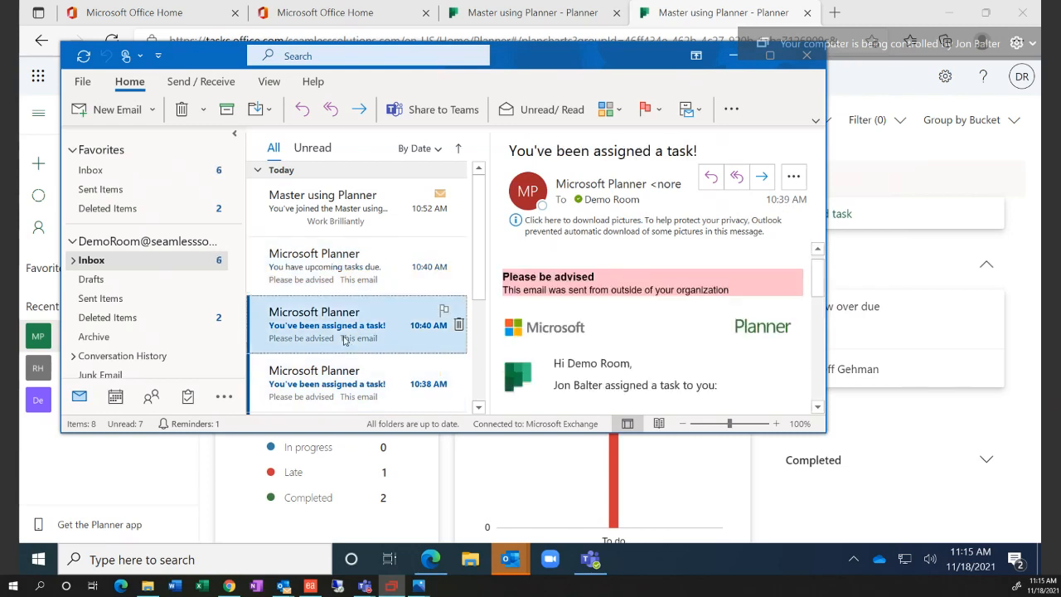
pyautogui.click(277, 275)
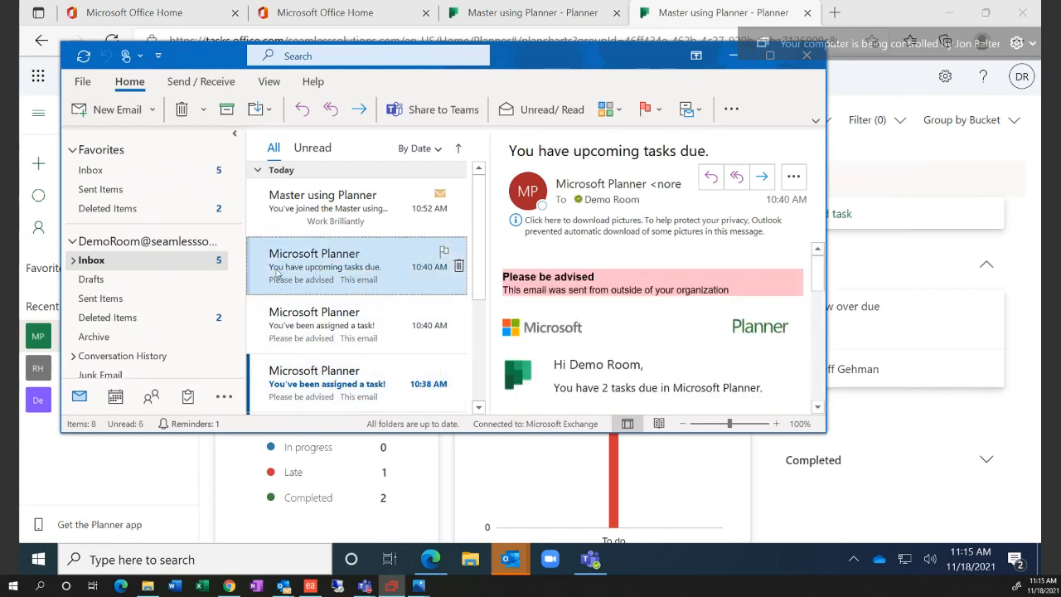
pyautogui.click(332, 330)
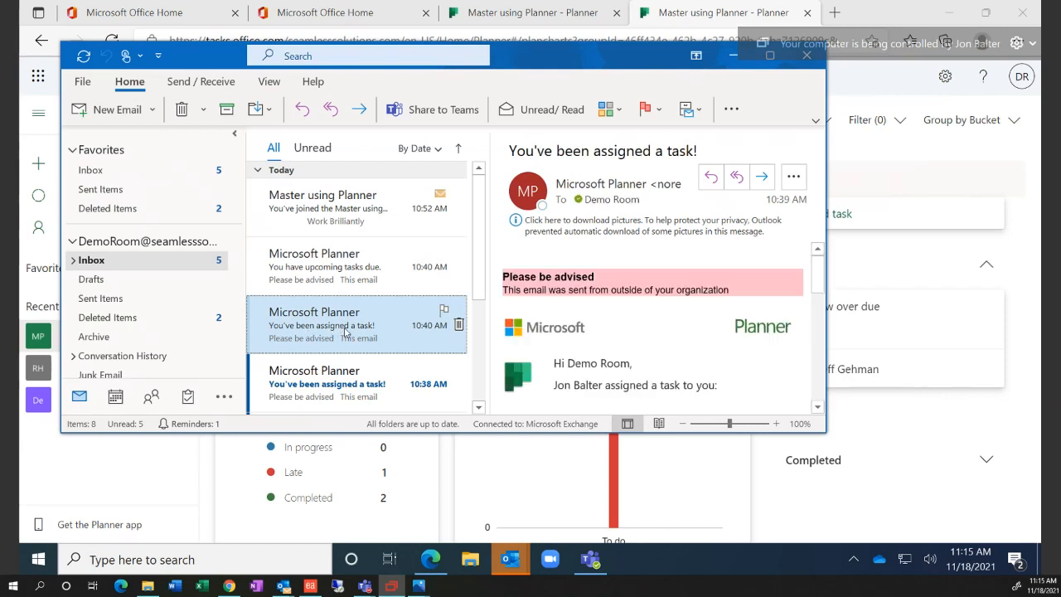
pyautogui.click(344, 393)
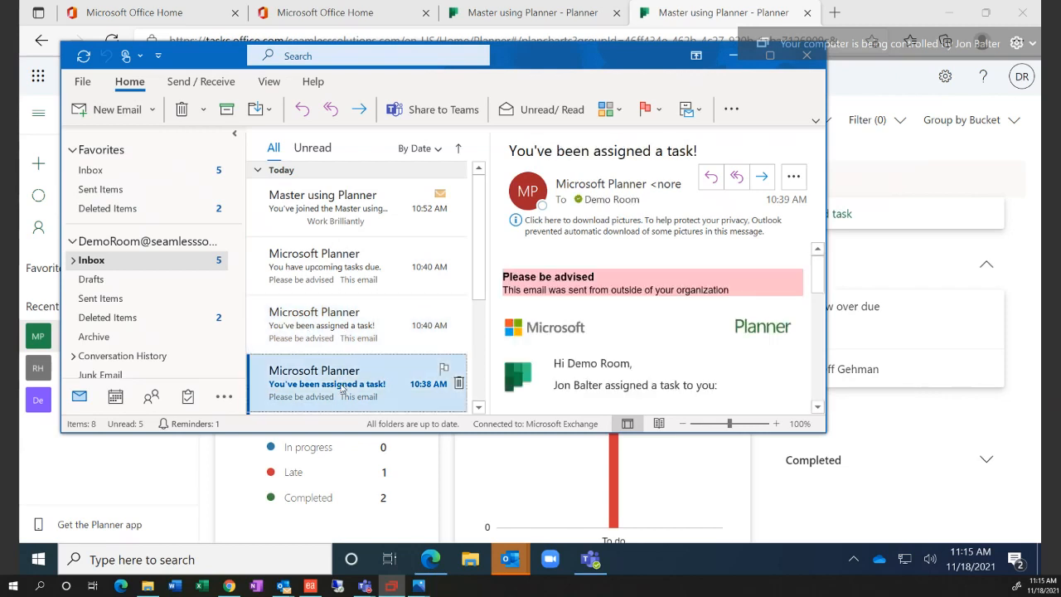
pyautogui.click(359, 333)
pyautogui.click(335, 254)
pyautogui.click(336, 213)
pyautogui.click(334, 282)
pyautogui.click(327, 346)
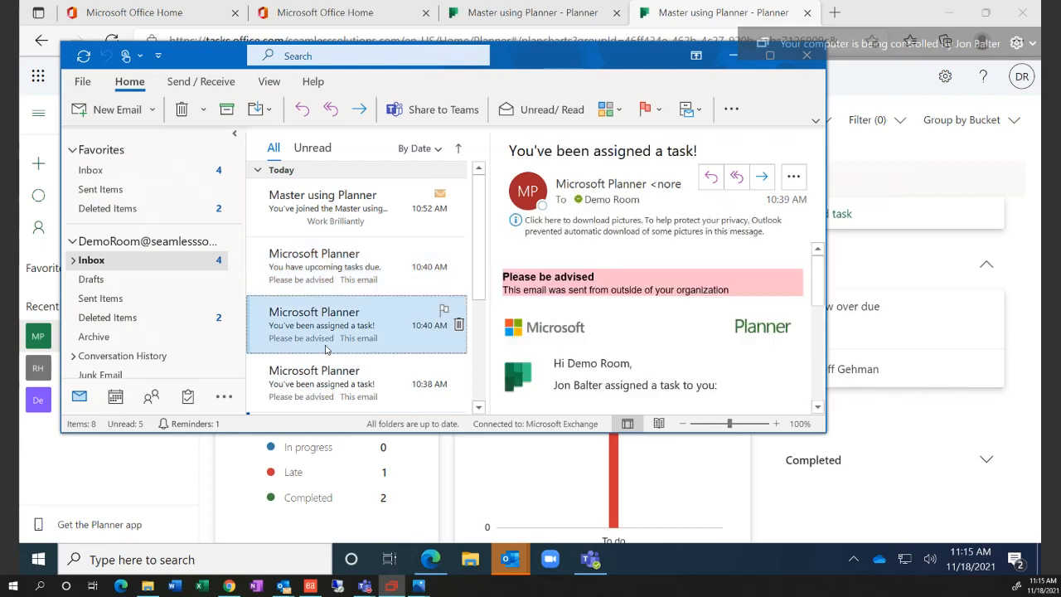
pyautogui.scroll(-2, 326, 349)
# Delete the Apple HomePod promotional email and the second Apple promotional email
pyautogui.click(353, 305)
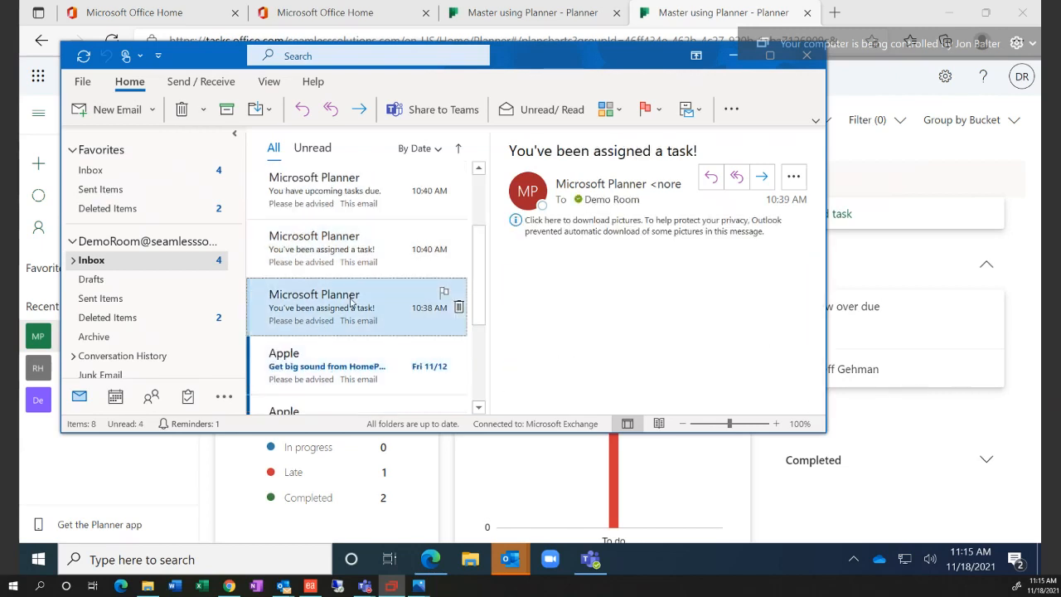
pyautogui.click(348, 378)
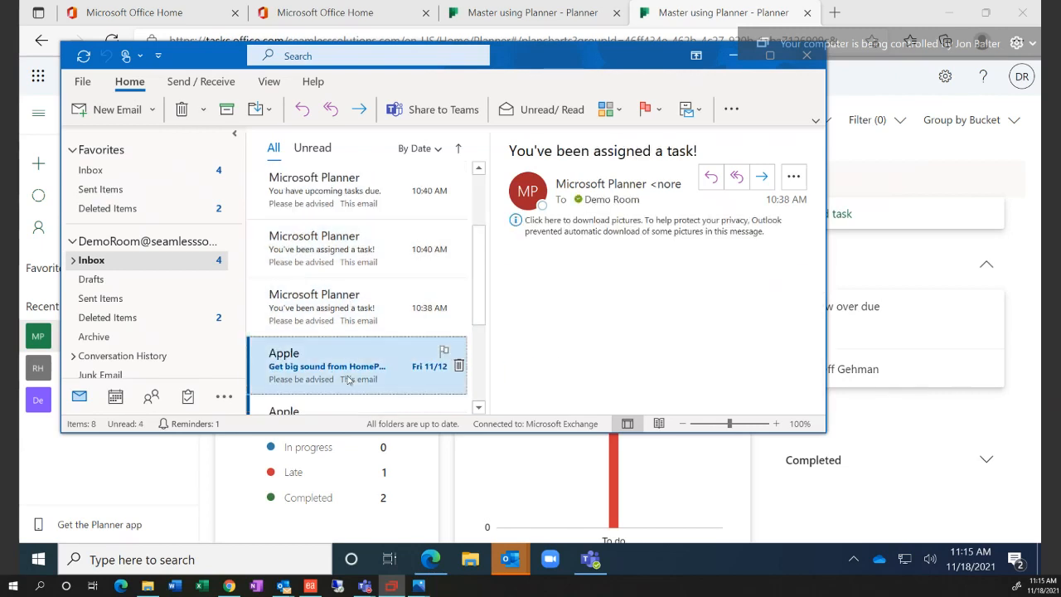
pyautogui.click(181, 108)
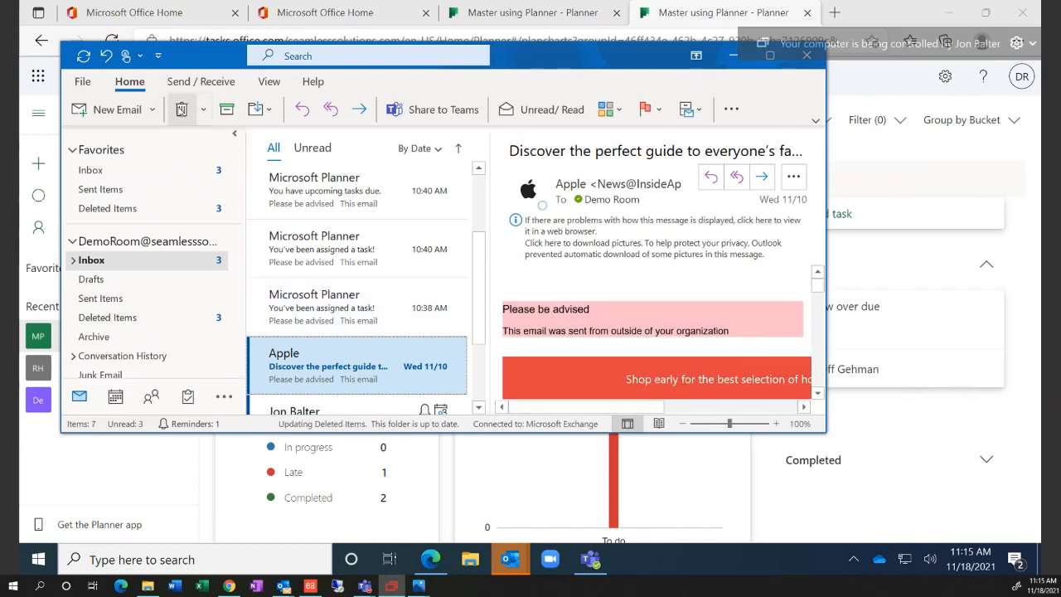
pyautogui.click(182, 108)
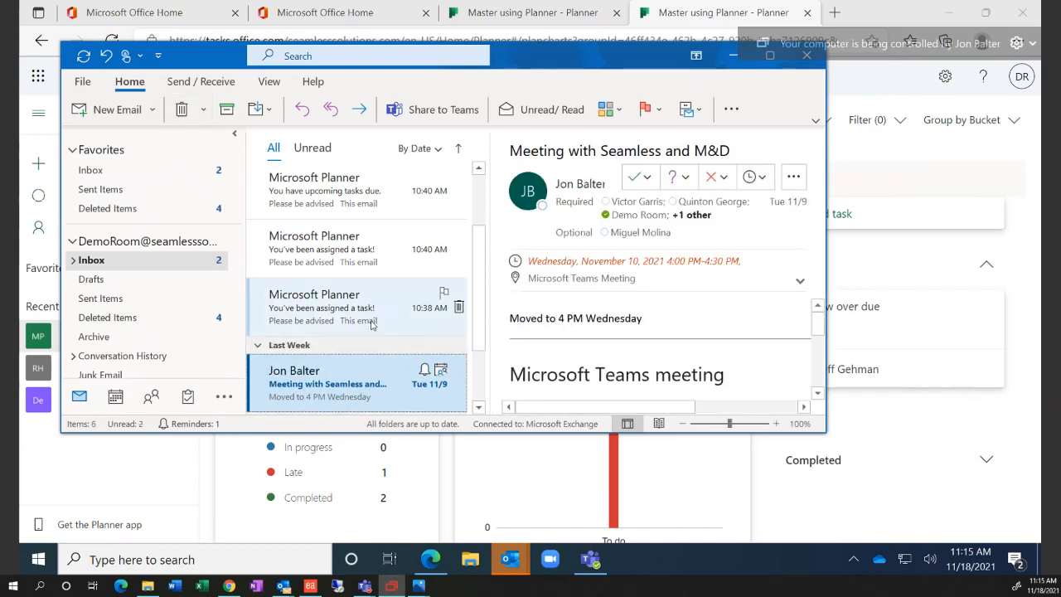
# Look over the remaining Planner emails again, then minimize Outlook
pyautogui.click(348, 309)
pyautogui.click(365, 248)
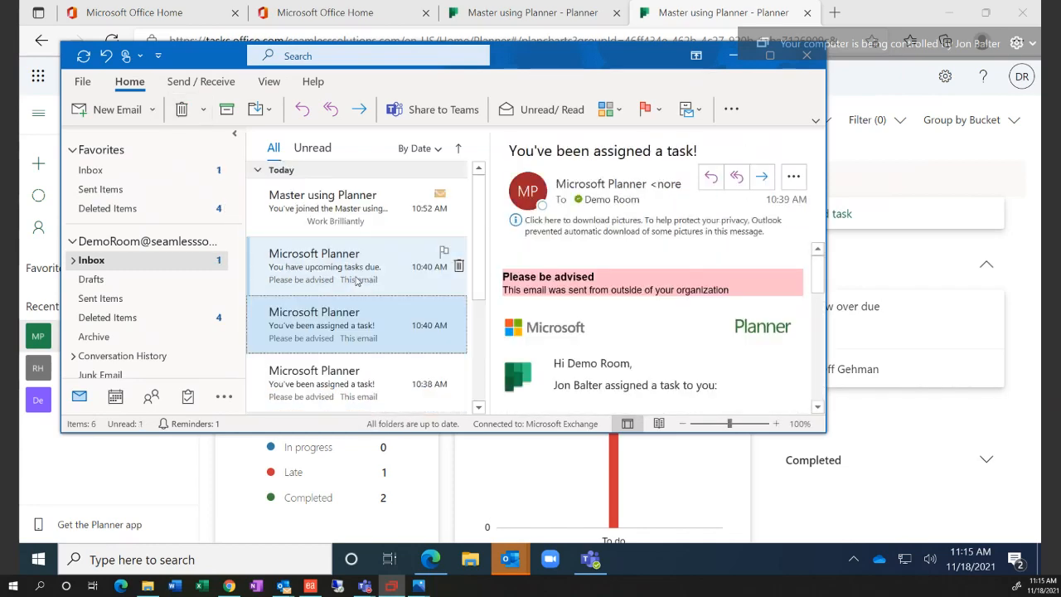
pyautogui.click(343, 209)
pyautogui.click(325, 265)
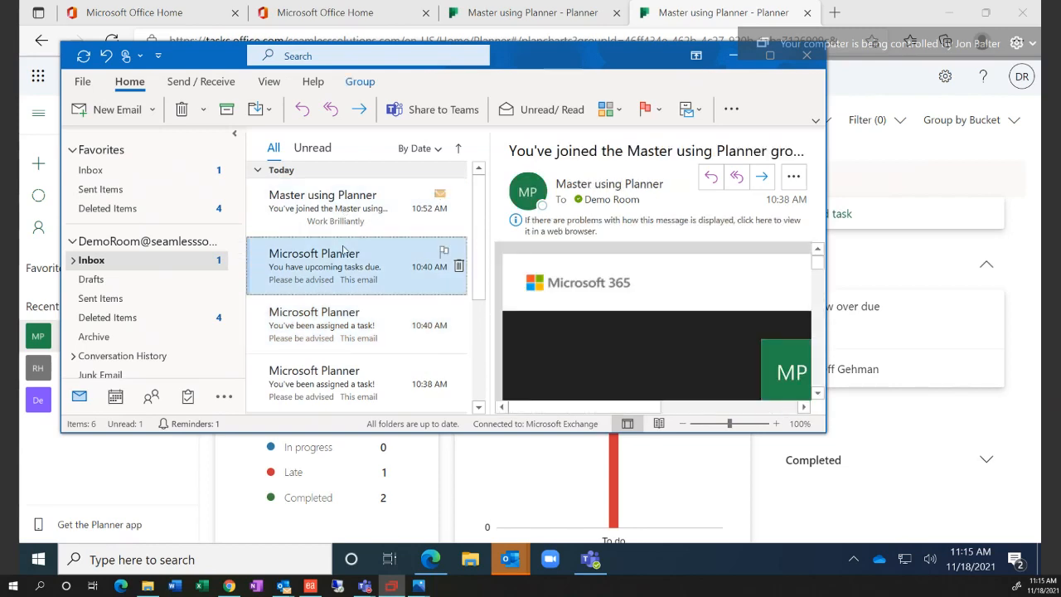
pyautogui.click(343, 313)
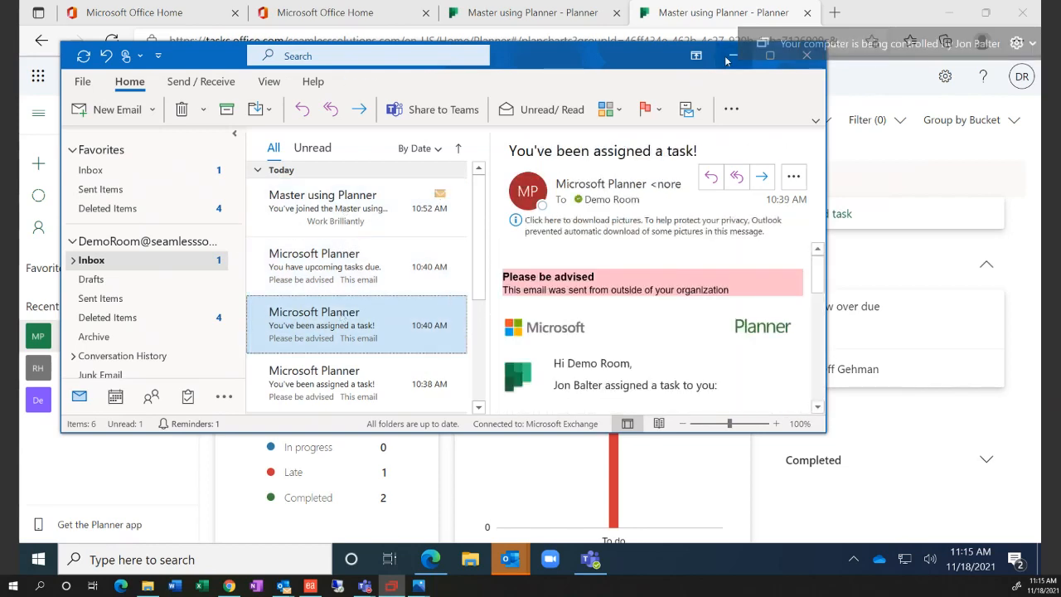
pyautogui.click(732, 56)
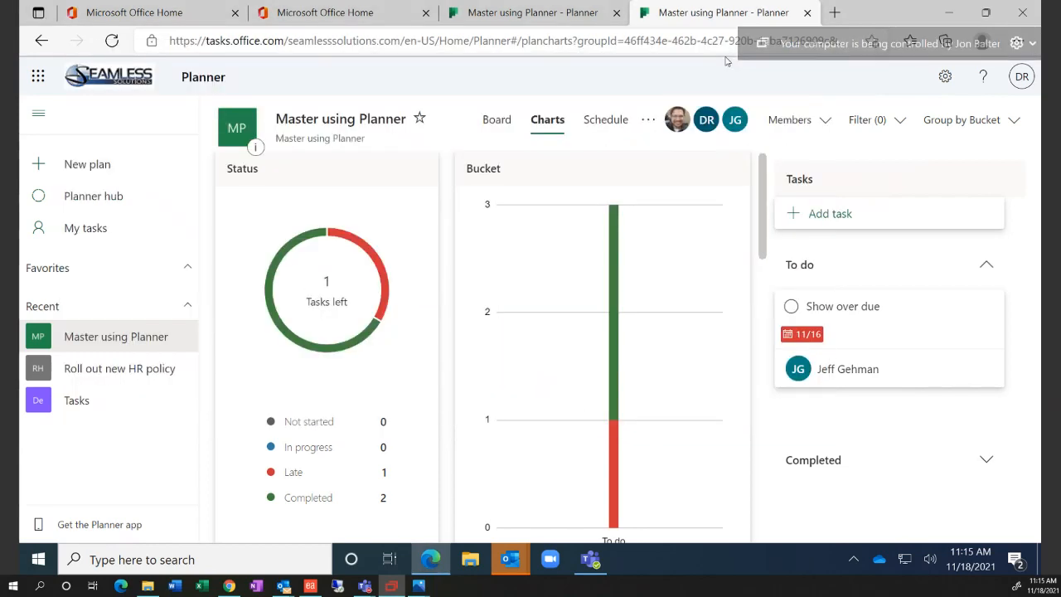
# Show the plan's Schedule calendar, then open the group's Members list from the extra options
pyautogui.click(613, 124)
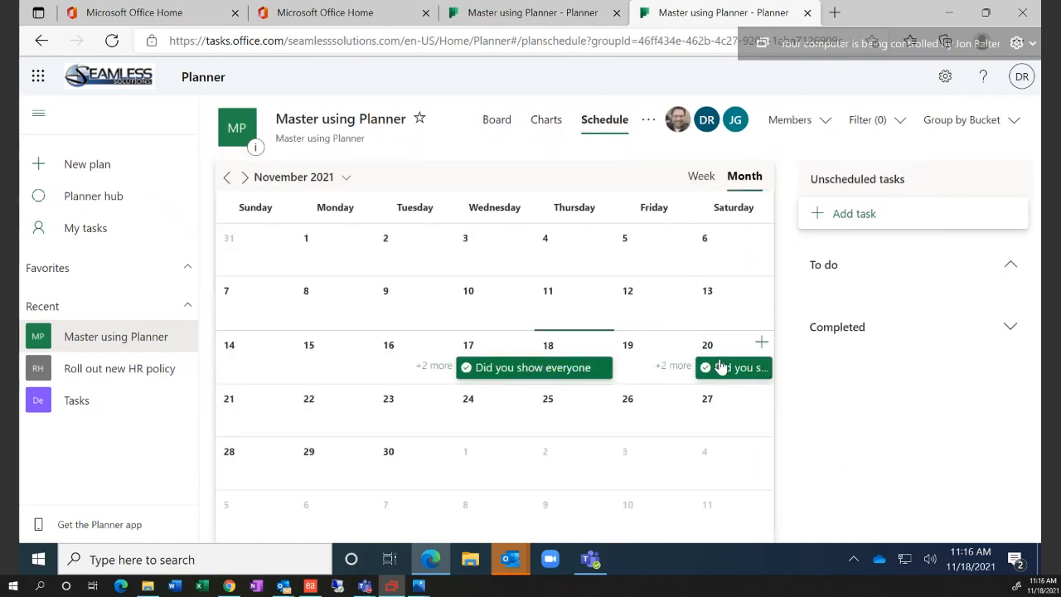
pyautogui.click(645, 121)
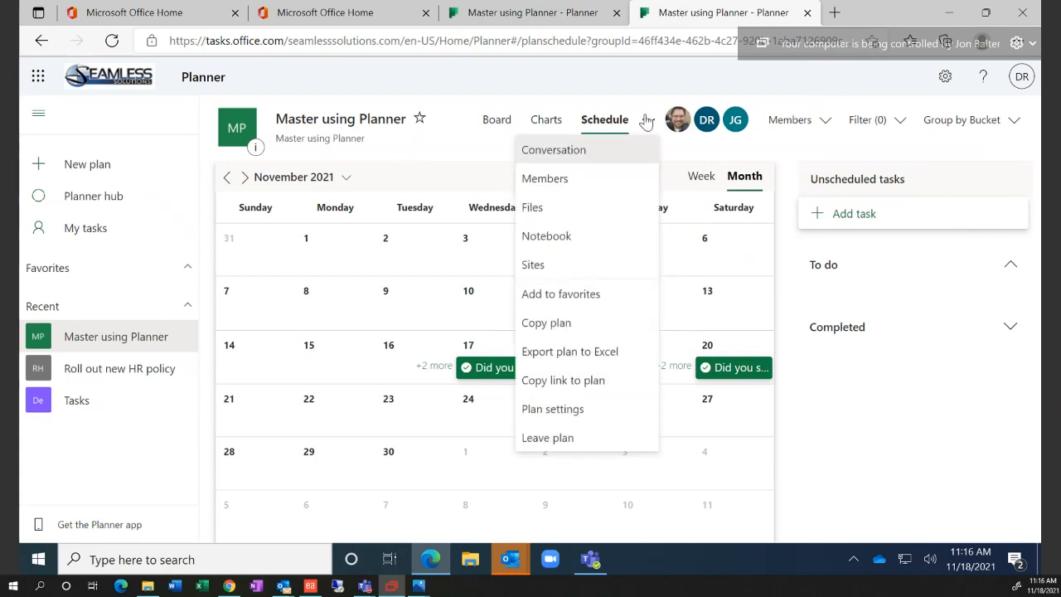
pyautogui.click(571, 177)
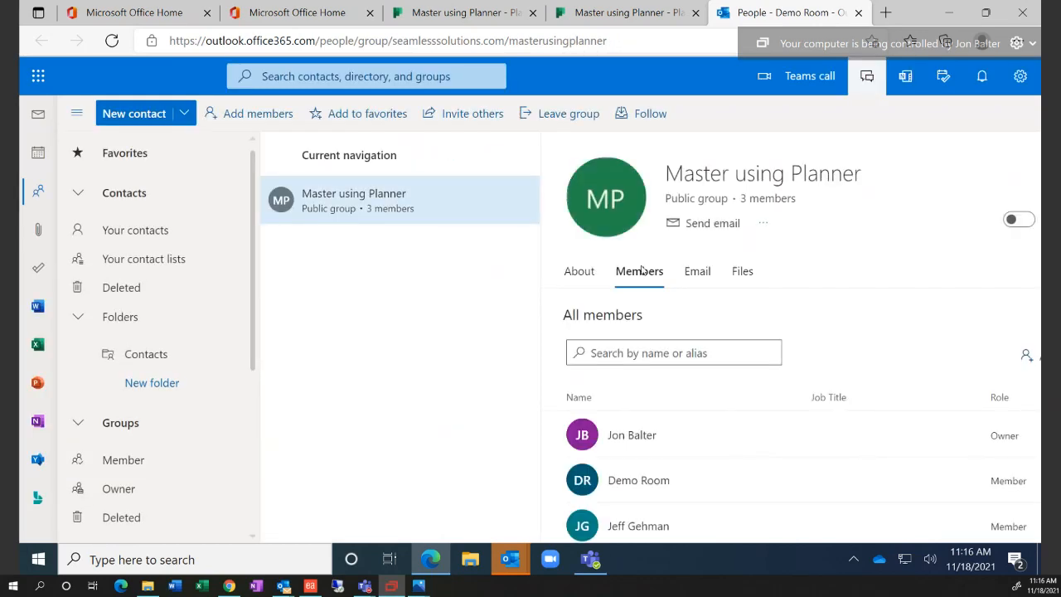
# Scroll through the group's member list of one owner and two members
pyautogui.scroll(-1, 663, 469)
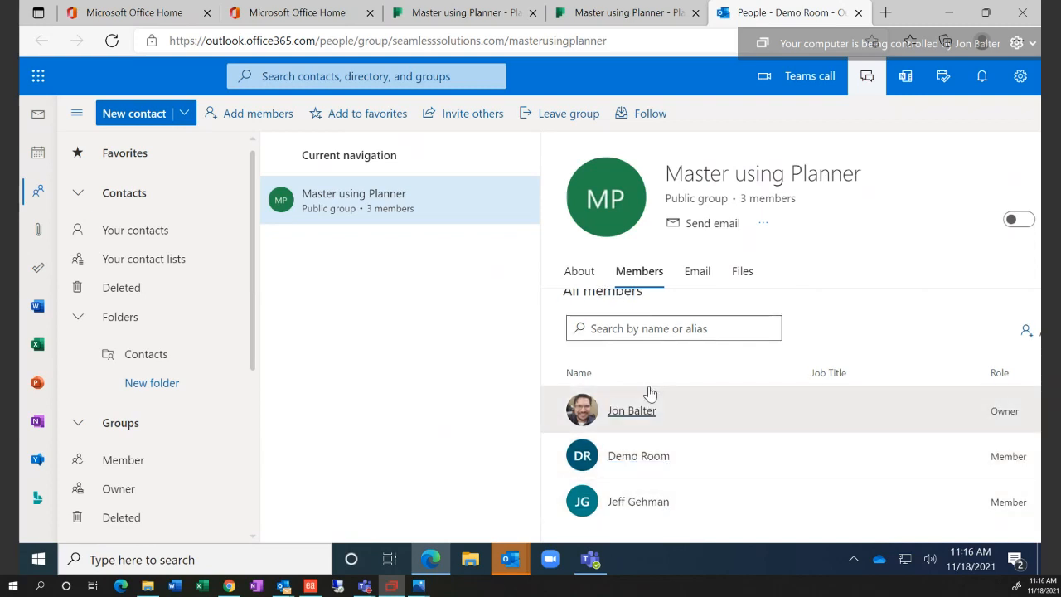
# Return to the Planner schedule and open Files to show Excel Tips_Tricks.png and test.docx
pyautogui.click(626, 13)
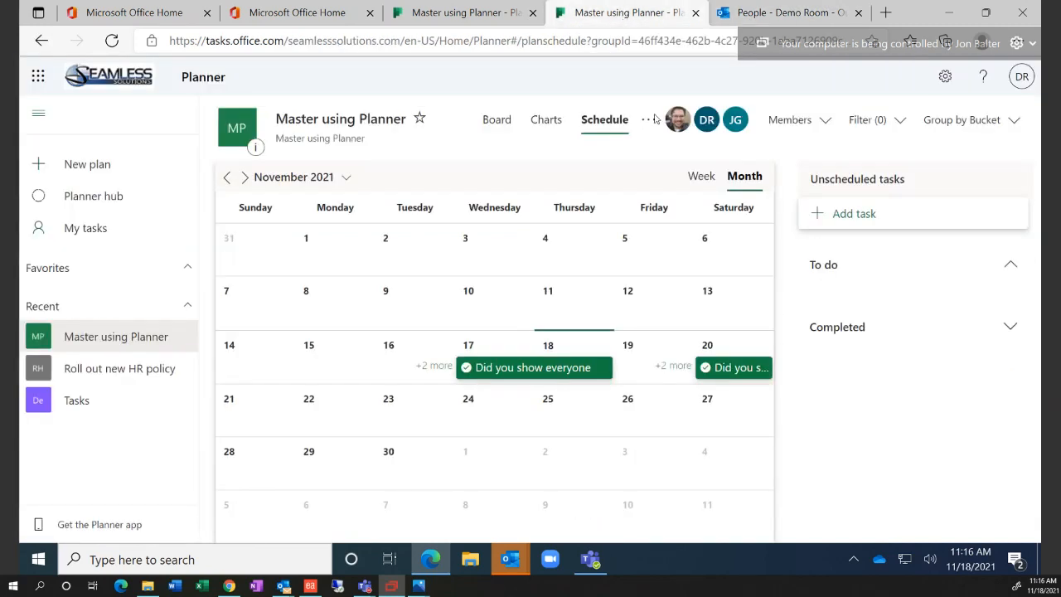
pyautogui.click(650, 120)
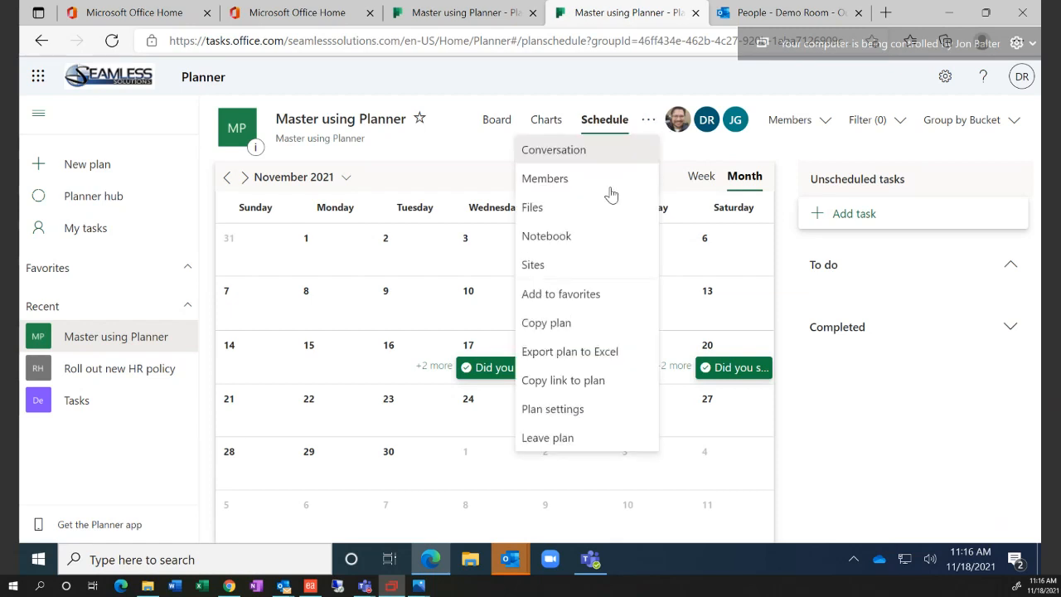
pyautogui.click(606, 212)
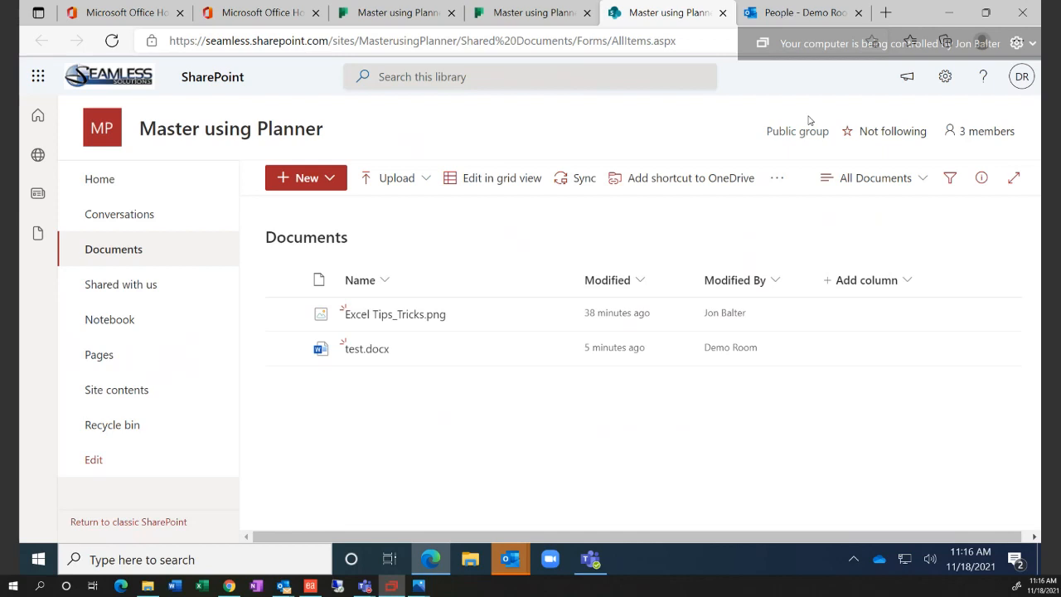
# Go back to Planner and open the group's Master using Planner Notebook in OneNote
pyautogui.click(536, 15)
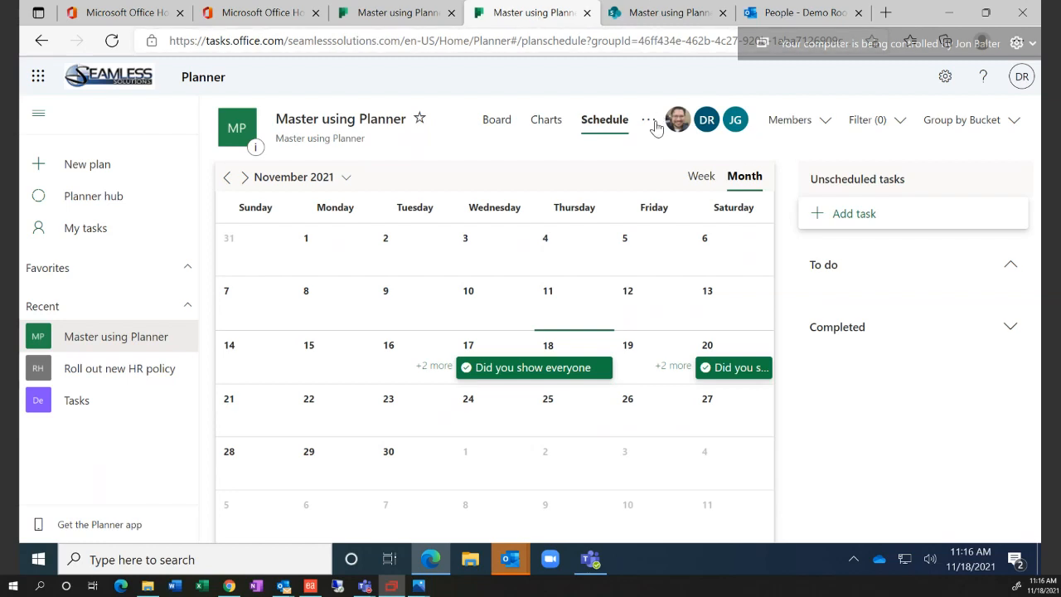
pyautogui.click(655, 14)
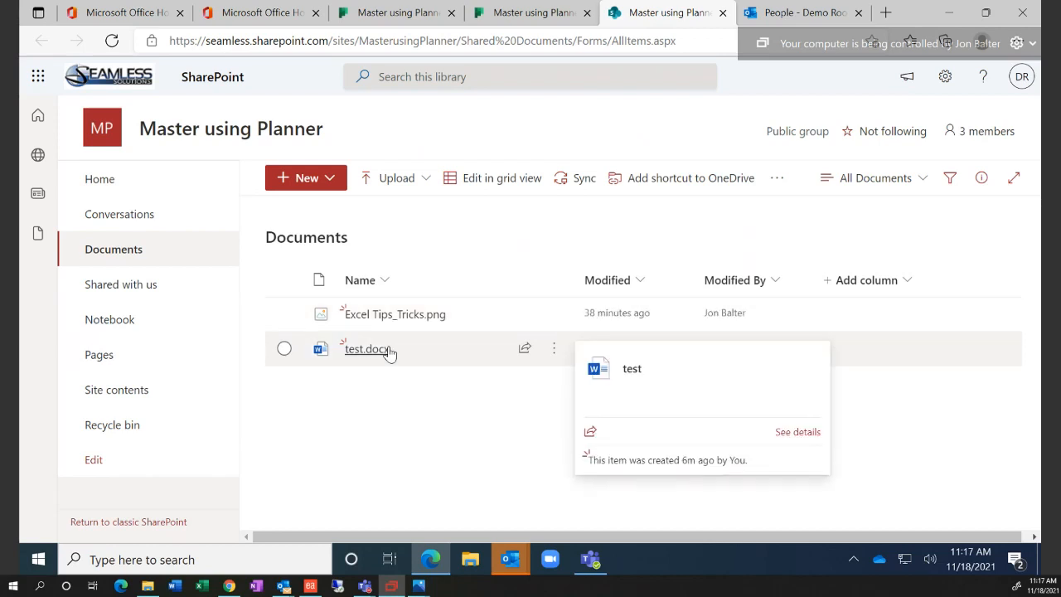
pyautogui.click(547, 14)
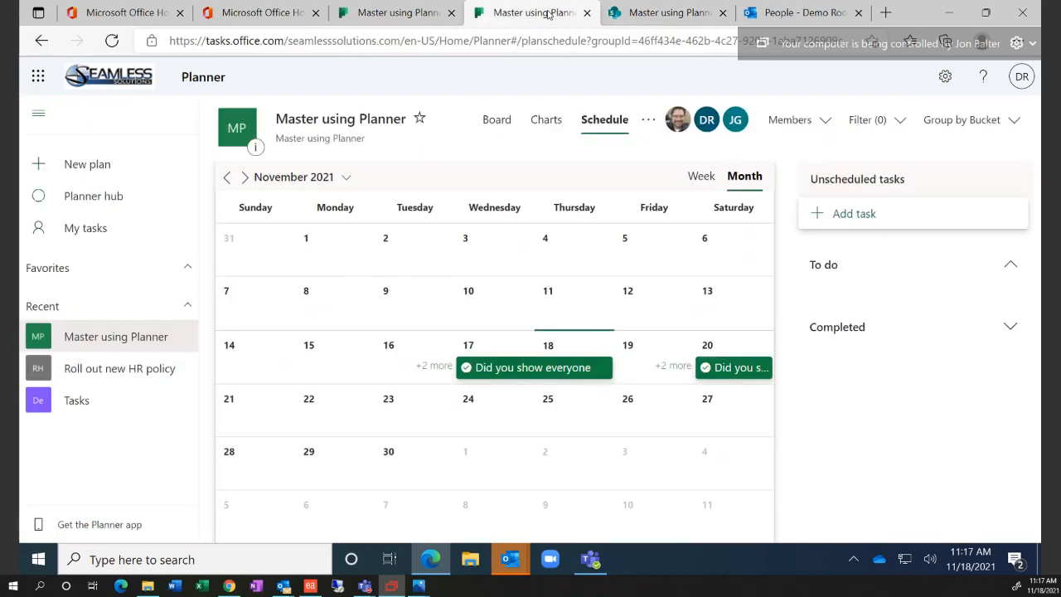
pyautogui.click(648, 121)
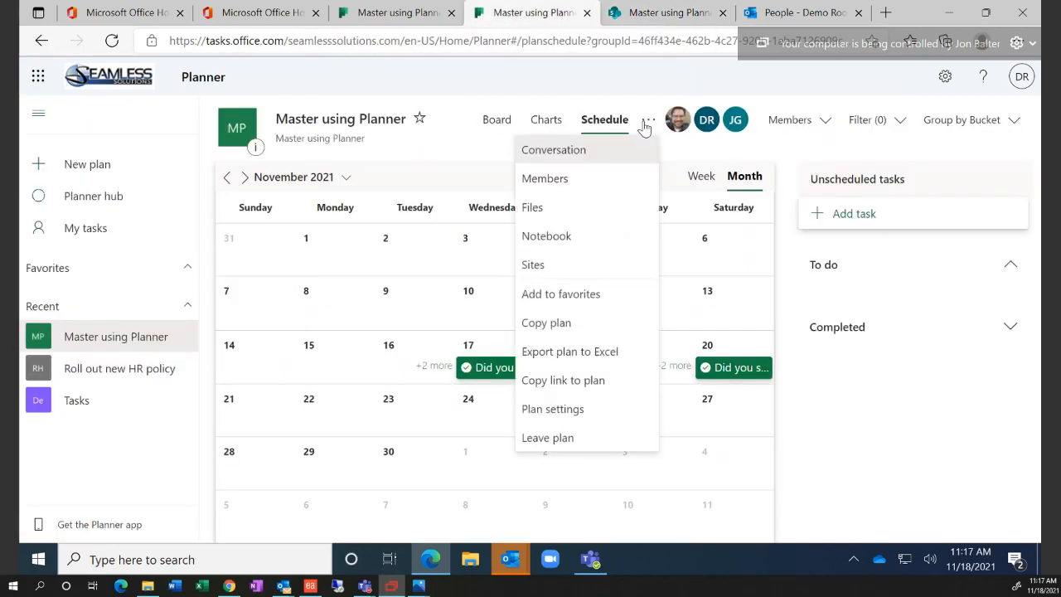
pyautogui.click(605, 238)
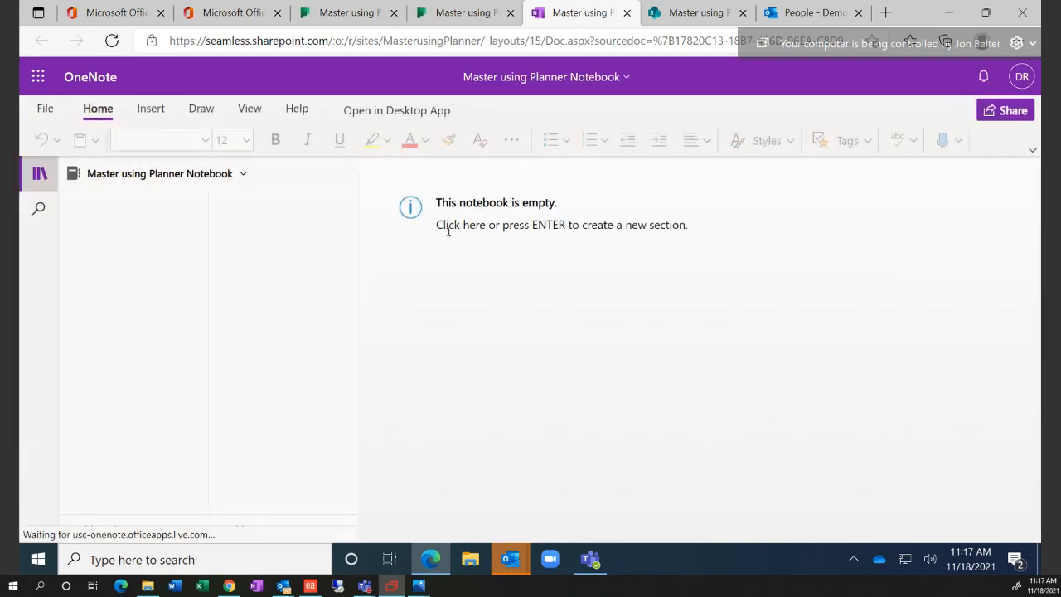
# Create a OneNote section named 'demo' with a page titled 'This is a note pad'
pyautogui.doubleClick(266, 43)
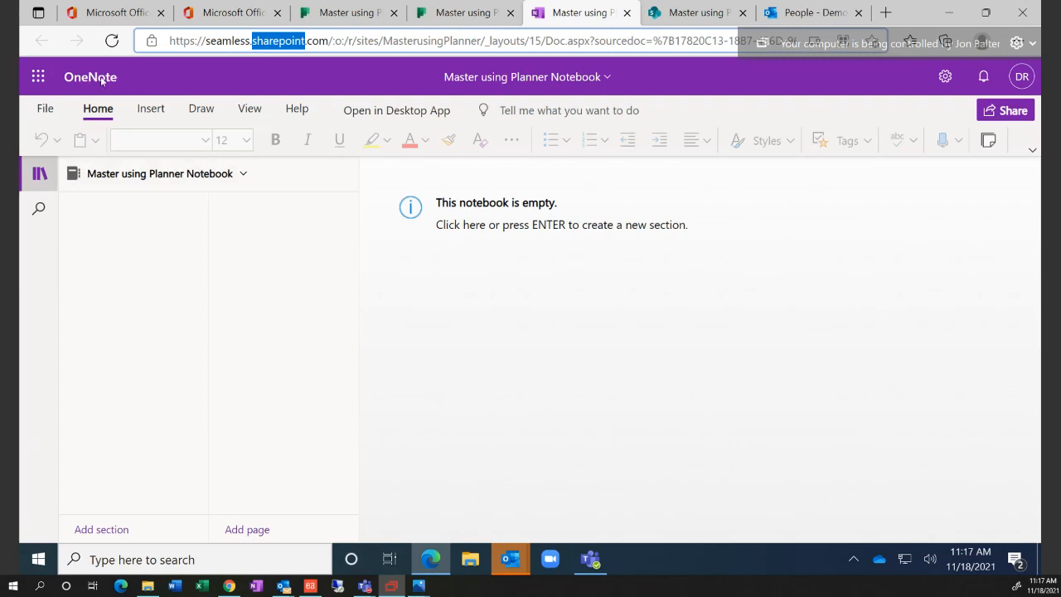
pyautogui.click(496, 235)
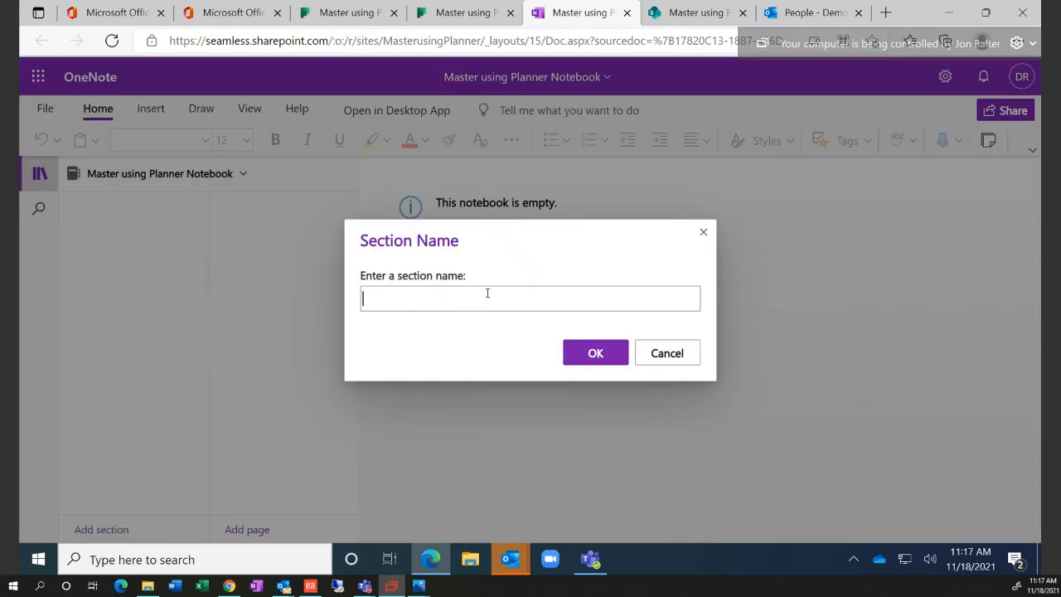
pyautogui.write('demo')
pyautogui.press('Return')
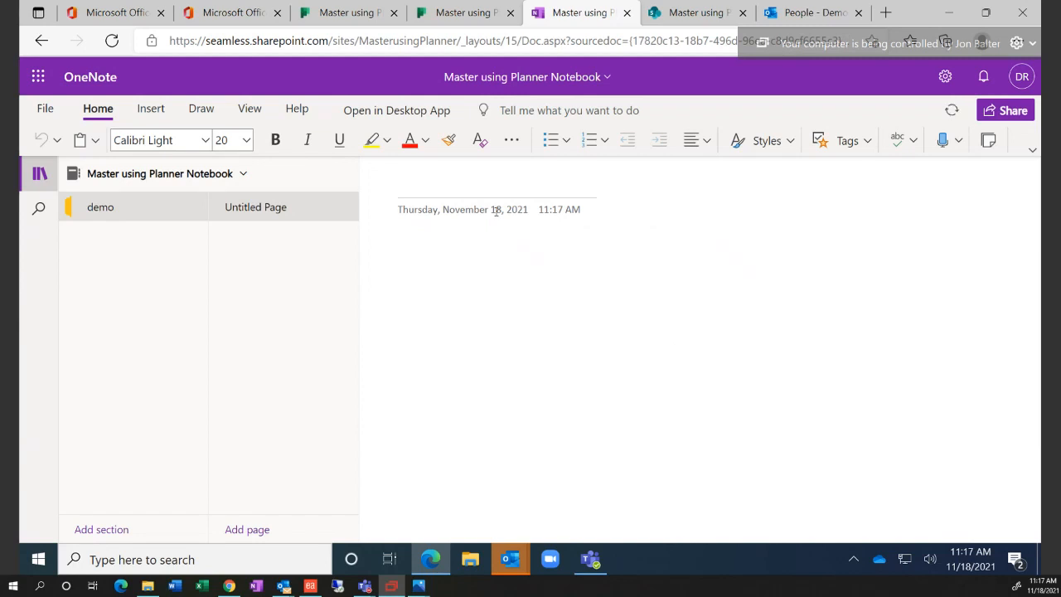
pyautogui.write('This is a note pad')
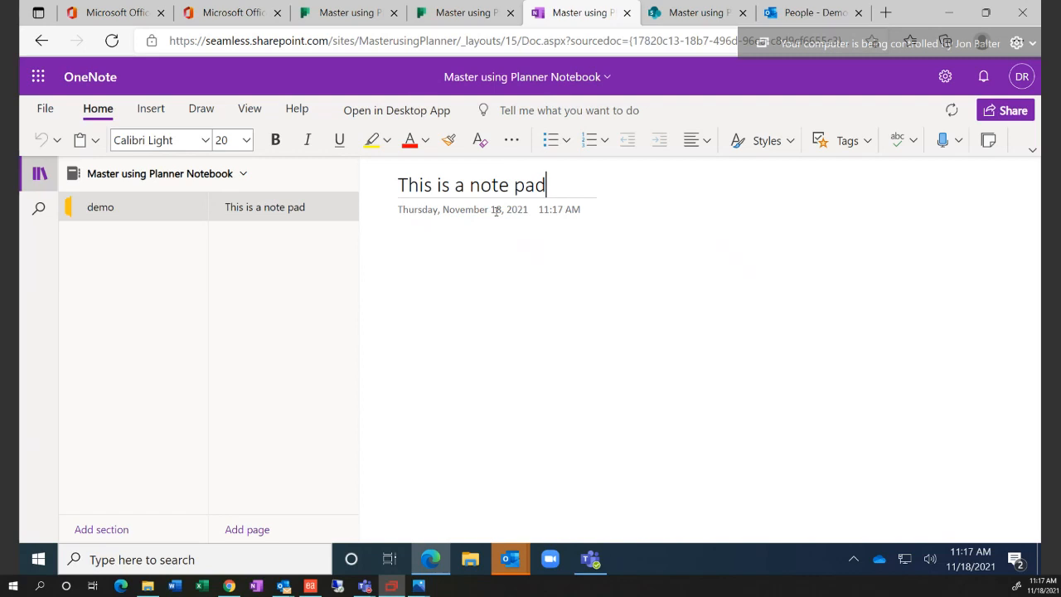
pyautogui.click(507, 260)
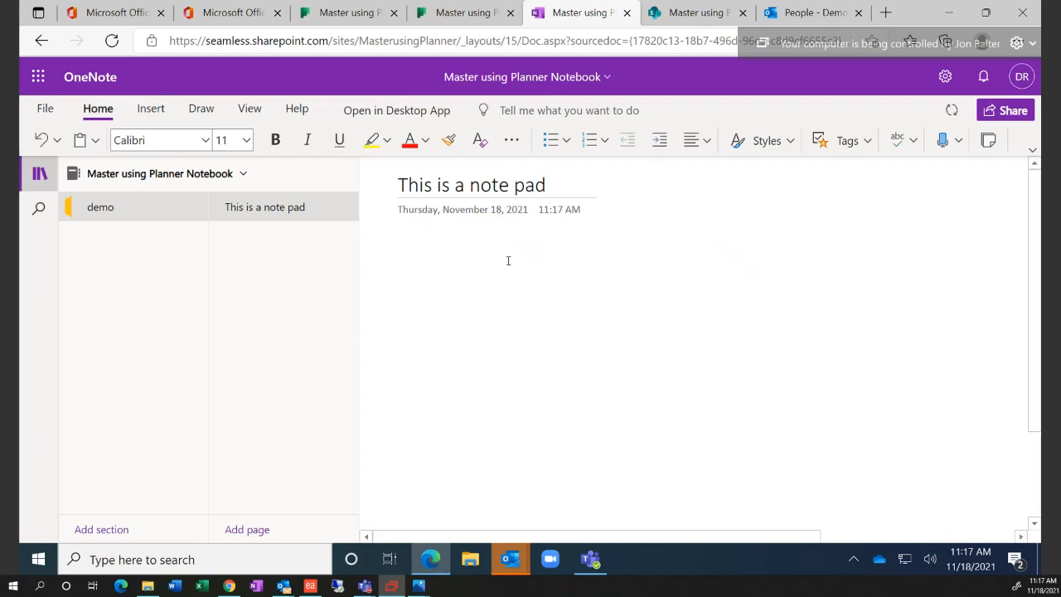
# Draw a black scribble and smiley face with a pen, then a red stroke around it
pyautogui.click(200, 108)
pyautogui.click(182, 140)
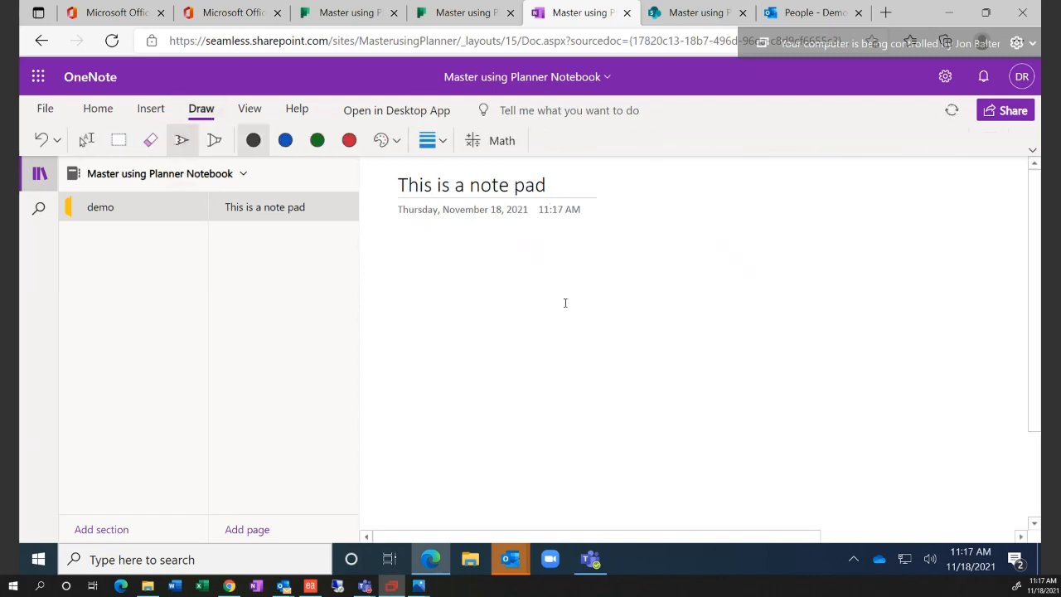
pyautogui.moveTo(563, 303)
pyautogui.mouseDown()
pyautogui.moveTo(591, 332)
pyautogui.moveTo(582, 334)
pyautogui.mouseUp()
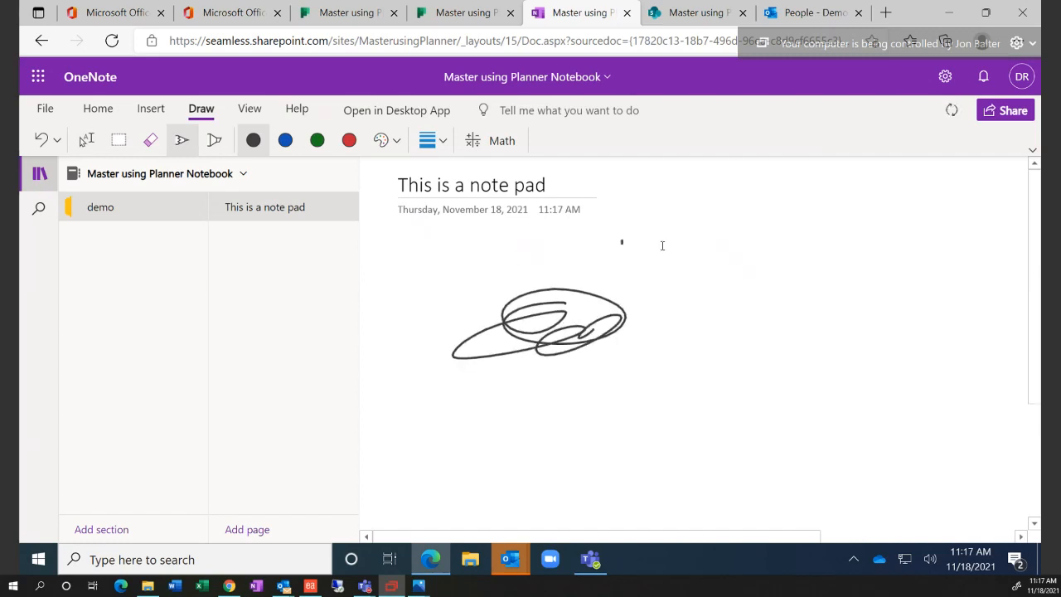
pyautogui.moveTo(606, 263); pyautogui.dragTo(720, 274)
pyautogui.moveTo(648, 217)
pyautogui.mouseDown()
pyautogui.moveTo(647, 255)
pyautogui.moveTo(679, 255)
pyautogui.mouseUp()
pyautogui.moveTo(609, 187); pyautogui.dragTo(662, 181)
pyautogui.moveTo(652, 204); pyautogui.dragTo(723, 217)
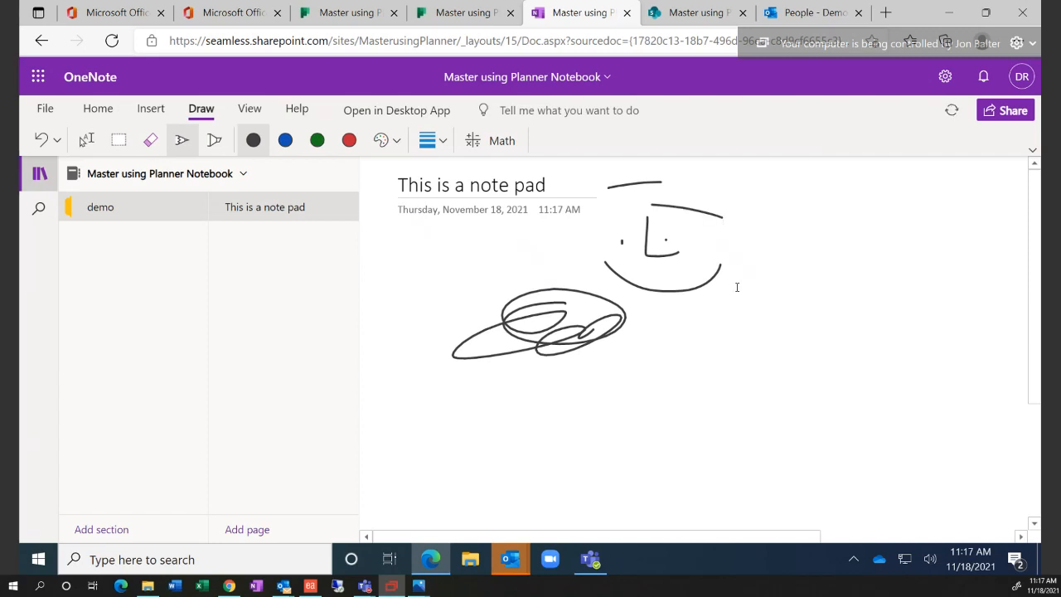
pyautogui.click(349, 141)
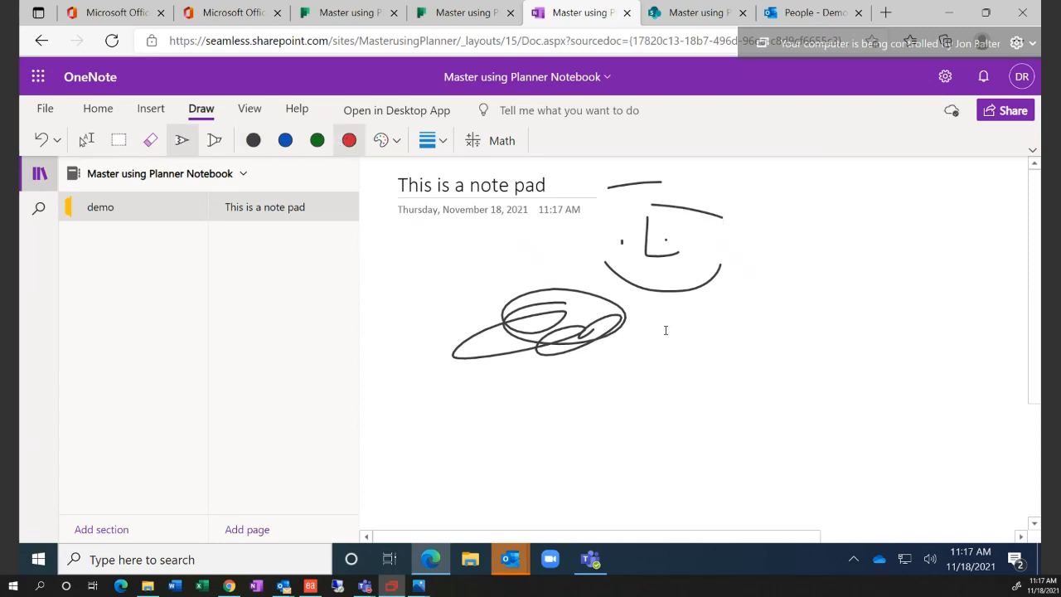
pyautogui.moveTo(665, 330)
pyautogui.mouseDown()
pyautogui.moveTo(839, 222)
pyautogui.moveTo(774, 298)
pyautogui.mouseUp()
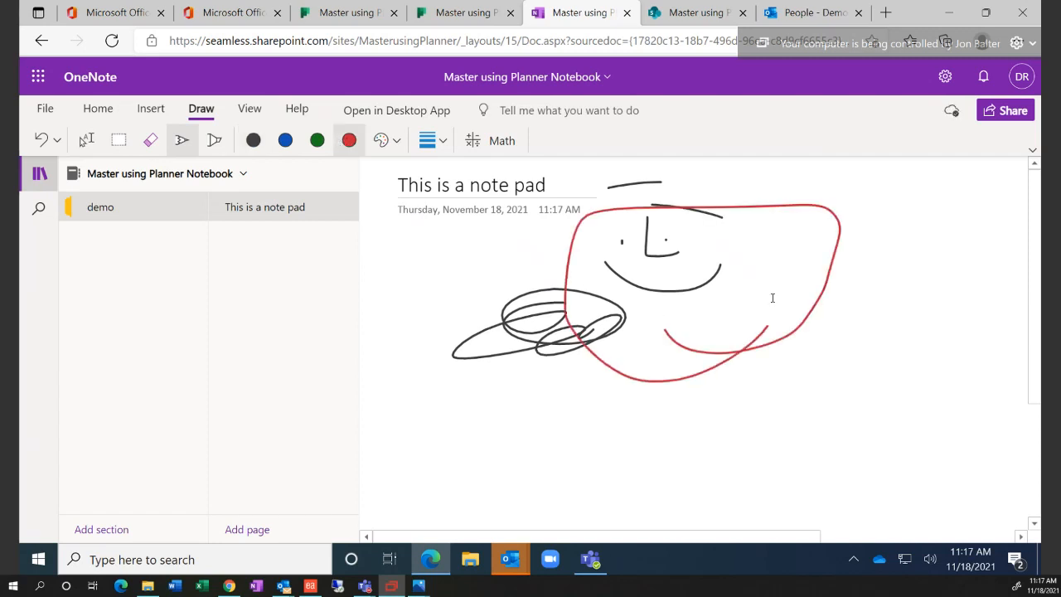
# Draw a yellow sun with rays below the scribble, keeping the notebook open when prompted to leave
pyautogui.click(399, 148)
pyautogui.click(452, 176)
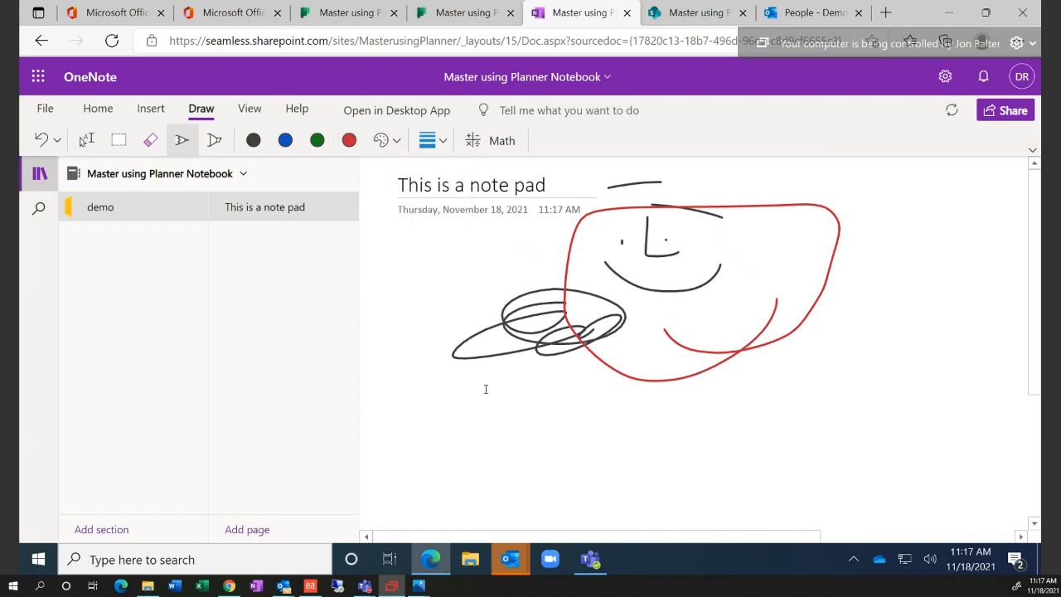
pyautogui.moveTo(497, 386)
pyautogui.mouseDown()
pyautogui.moveTo(473, 392)
pyautogui.moveTo(486, 434)
pyautogui.moveTo(500, 383)
pyautogui.mouseUp()
pyautogui.moveTo(463, 337); pyautogui.dragTo(467, 365)
pyautogui.moveTo(487, 324); pyautogui.dragTo(489, 358)
pyautogui.moveTo(401, 409); pyautogui.dragTo(446, 406)
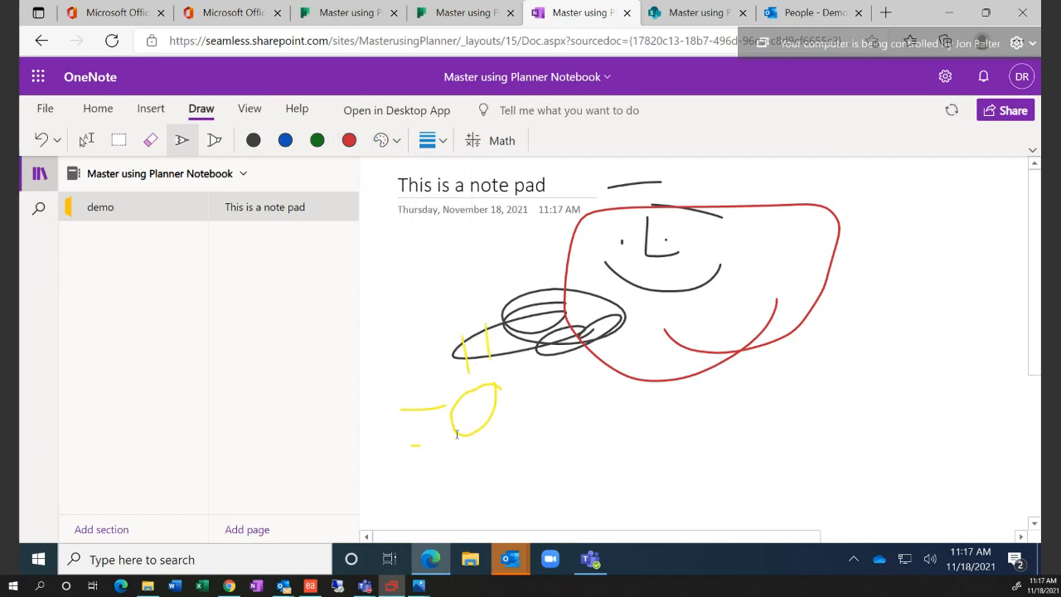
pyautogui.moveTo(411, 445); pyautogui.dragTo(460, 430)
pyautogui.moveTo(516, 405)
pyautogui.mouseDown()
pyautogui.moveTo(576, 393)
pyautogui.moveTo(583, 418)
pyautogui.mouseUp()
pyautogui.moveTo(471, 446)
pyautogui.mouseDown()
pyautogui.moveTo(478, 479)
pyautogui.moveTo(500, 468)
pyautogui.mouseUp()
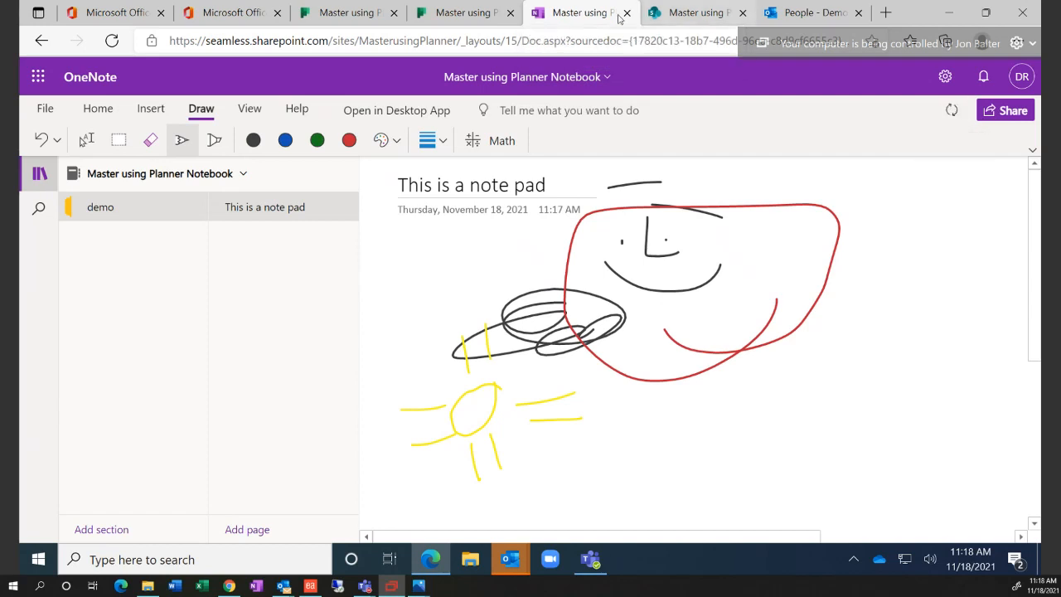
pyautogui.click(625, 13)
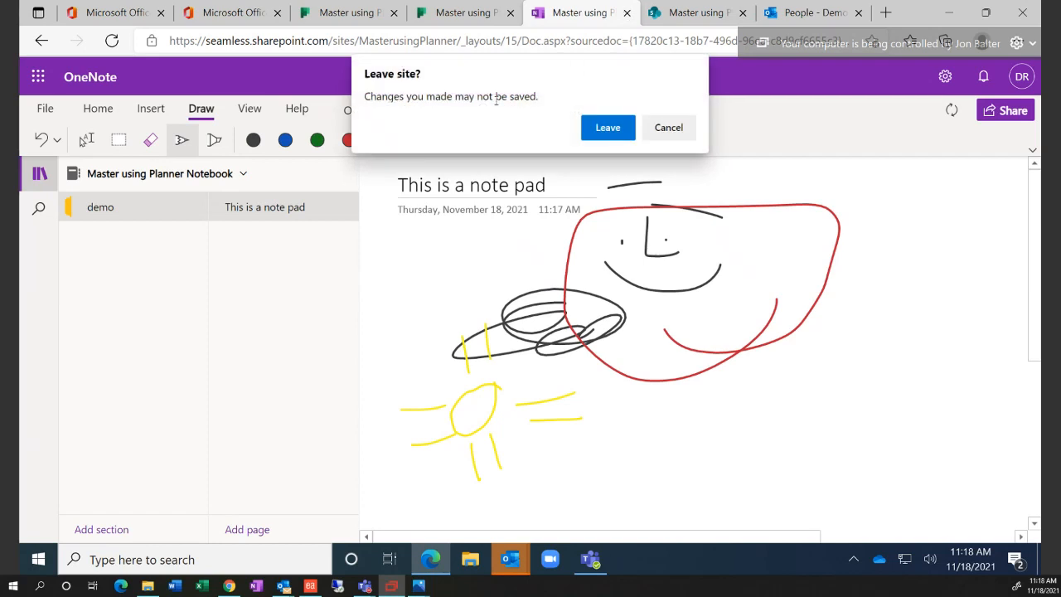
pyautogui.click(668, 127)
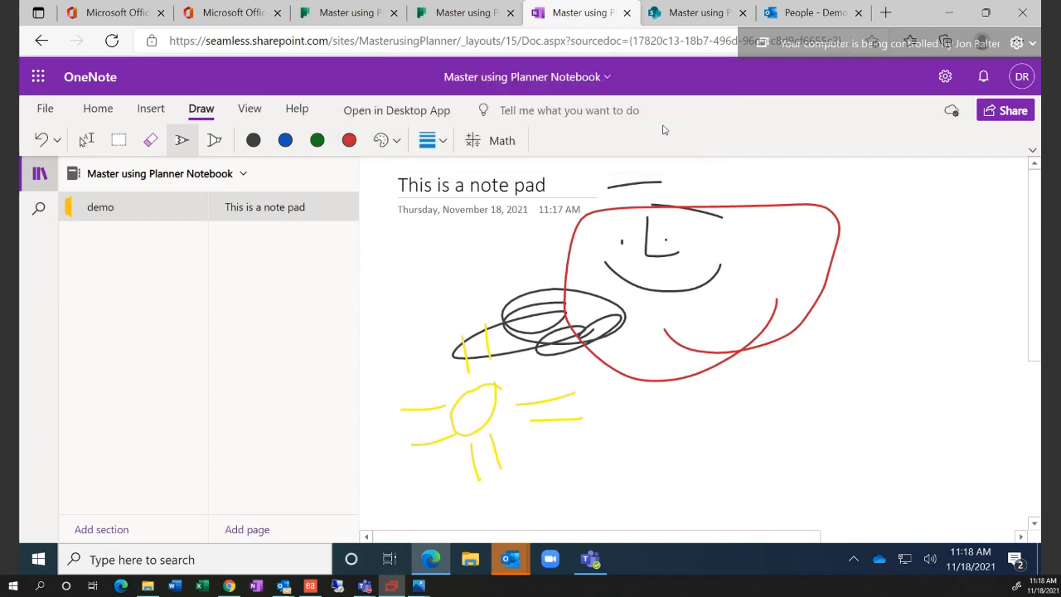
# Close the OneNote notebook and glance over the SharePoint documents and group members pages
pyautogui.click(627, 12)
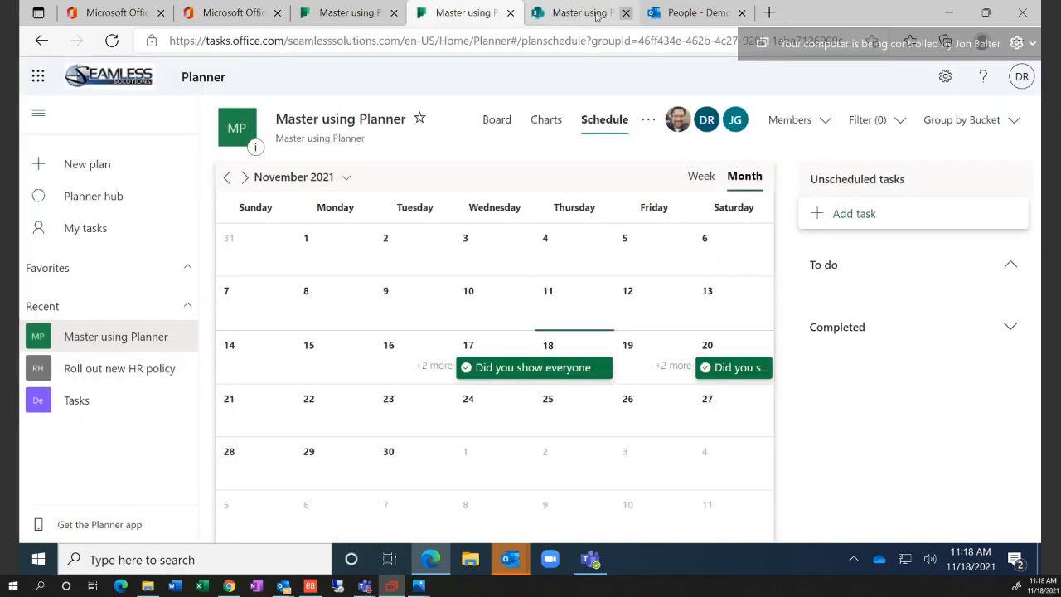
pyautogui.click(597, 13)
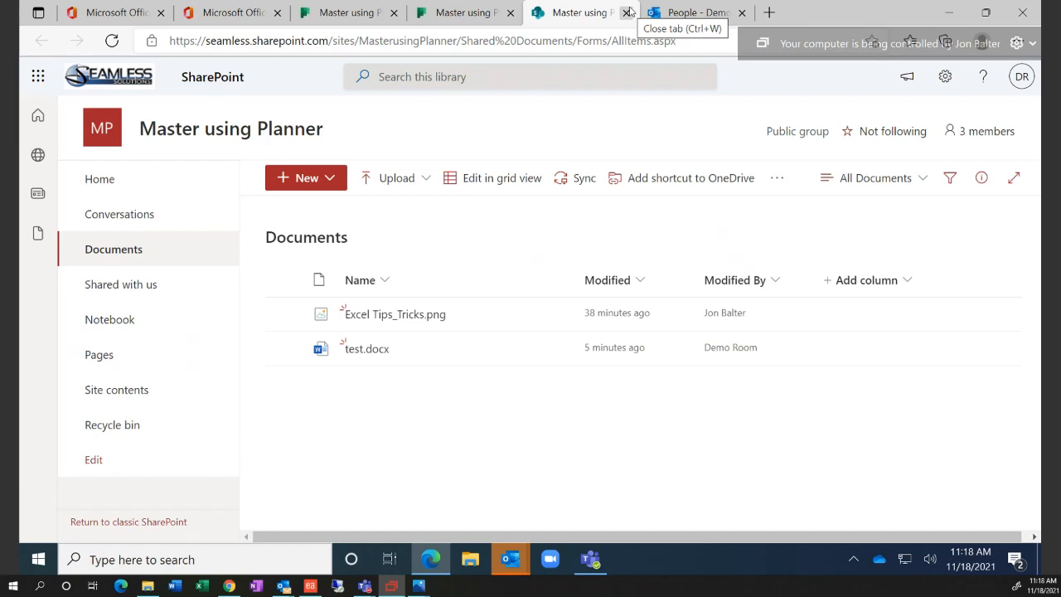
pyautogui.click(673, 13)
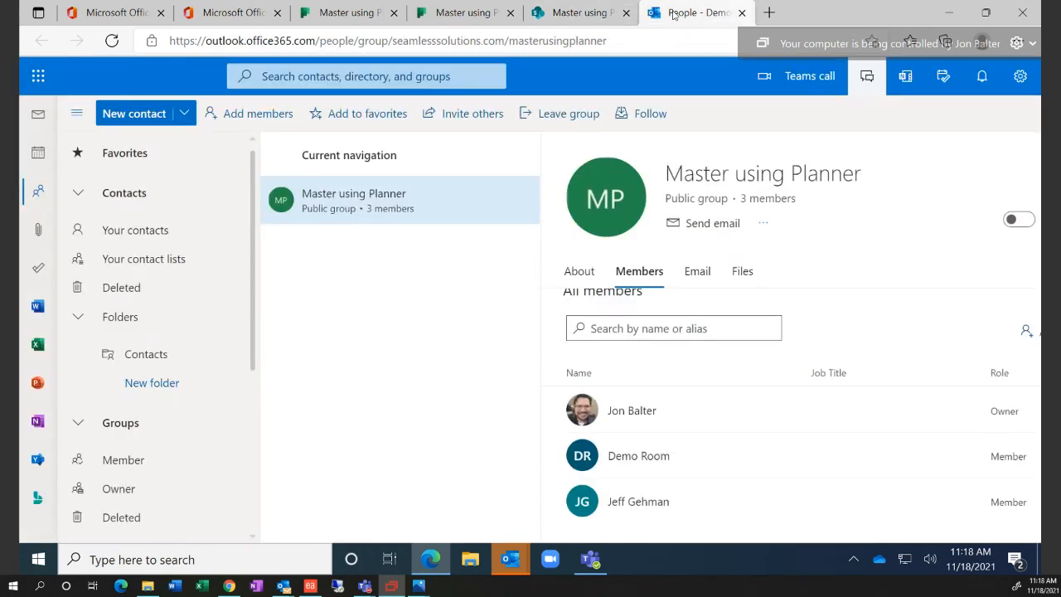
# Back in Planner, review and close the task details, then go to the Planner hub
pyautogui.click(377, 16)
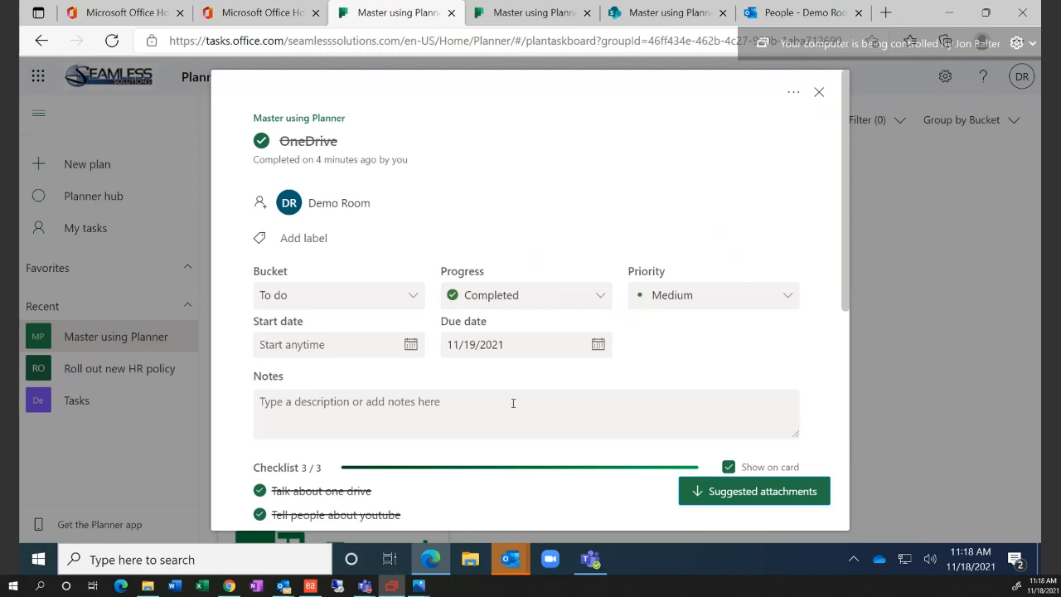
pyautogui.scroll(-2, 513, 403)
pyautogui.scroll(-1, 513, 403)
pyautogui.scroll(3, 513, 407)
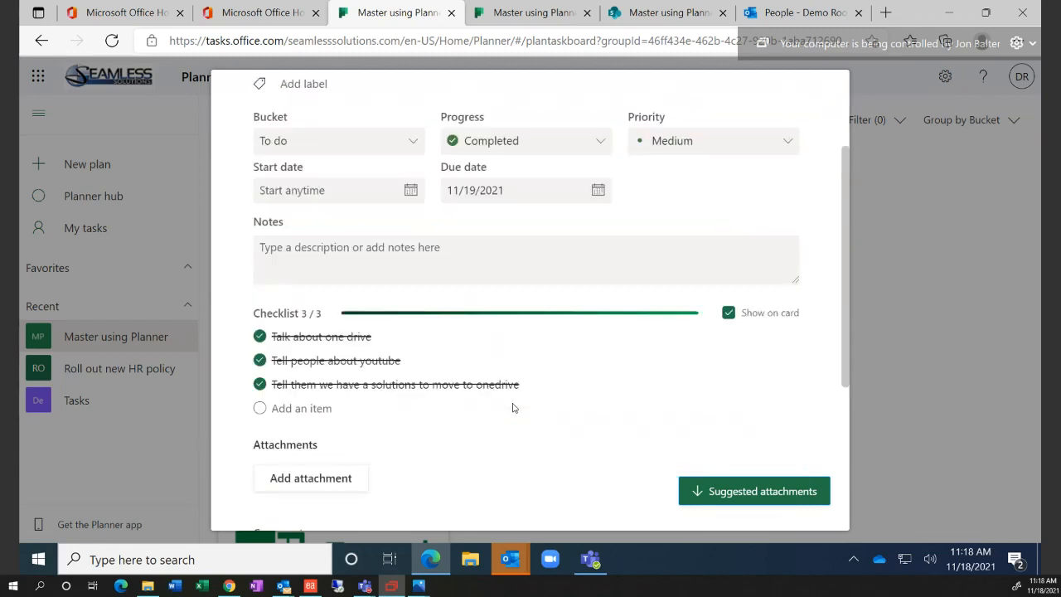
pyautogui.click(818, 94)
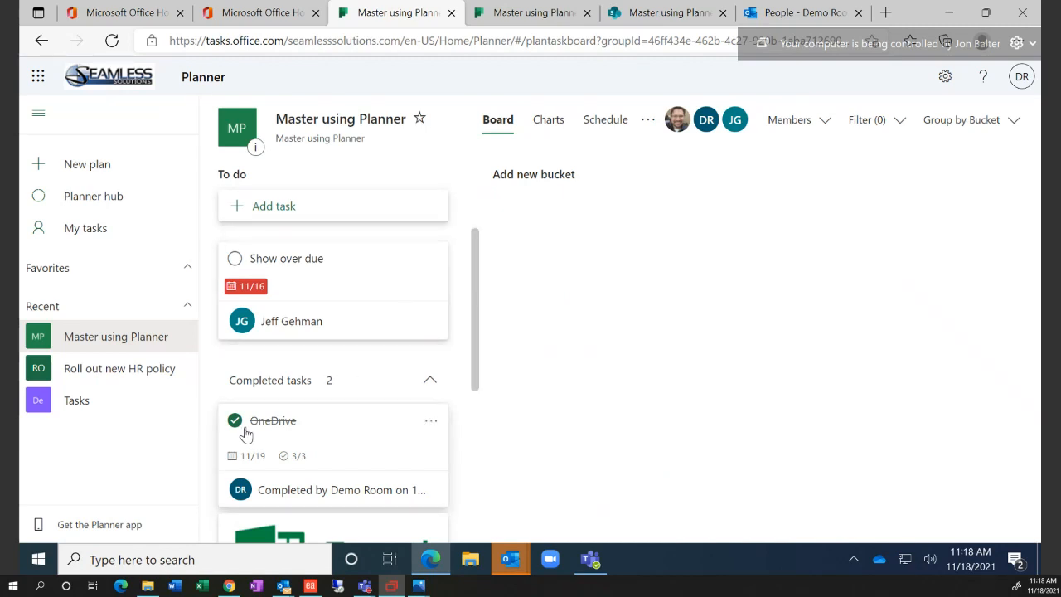
pyautogui.click(110, 209)
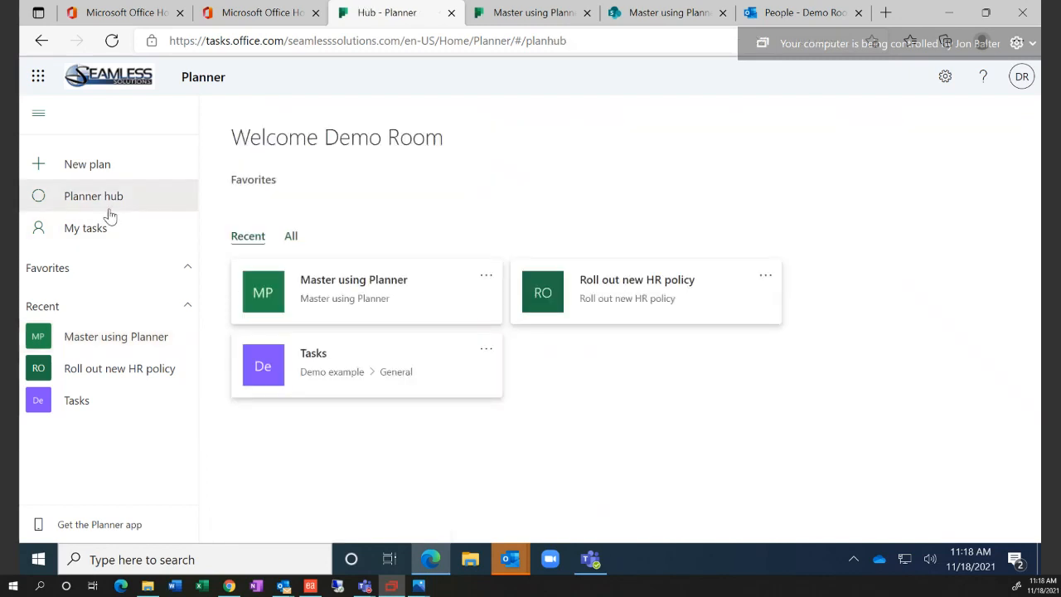
# View My tasks as board, charts and calendar schedule, checking the extra options
pyautogui.click(100, 237)
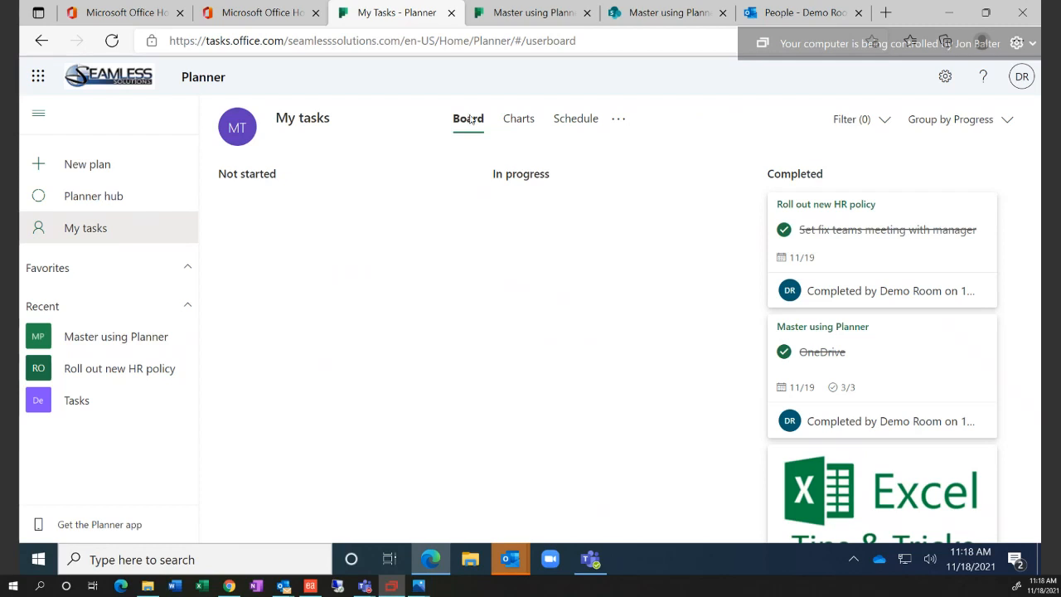
pyautogui.click(522, 121)
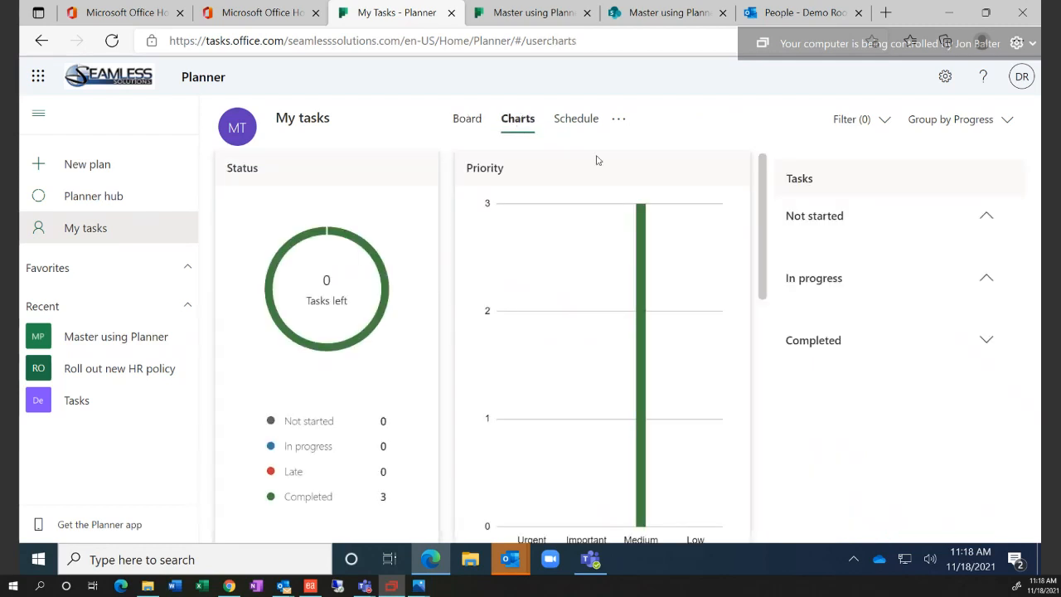
pyautogui.click(590, 124)
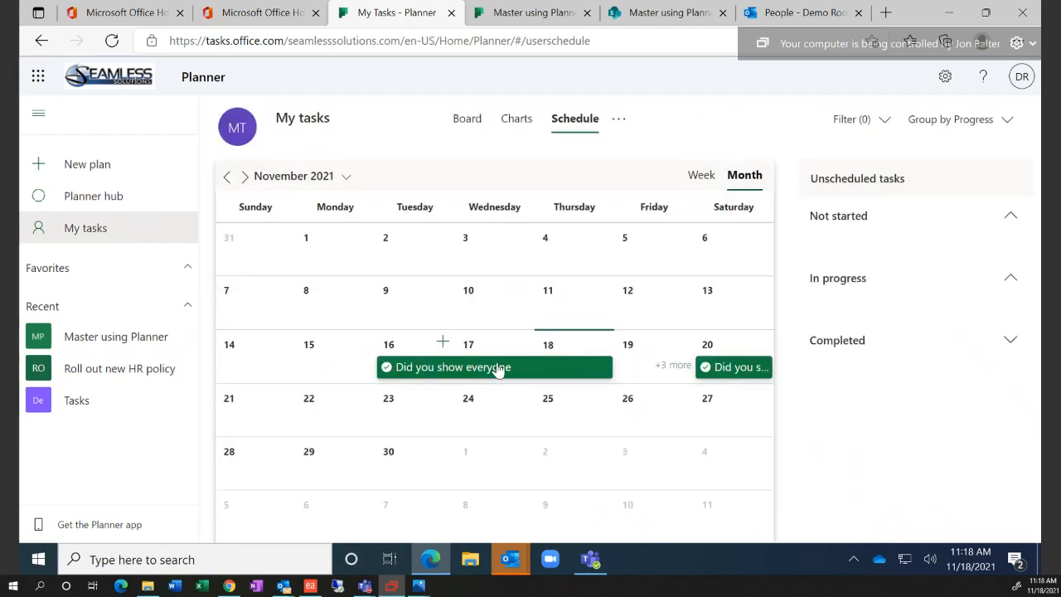
pyautogui.click(617, 121)
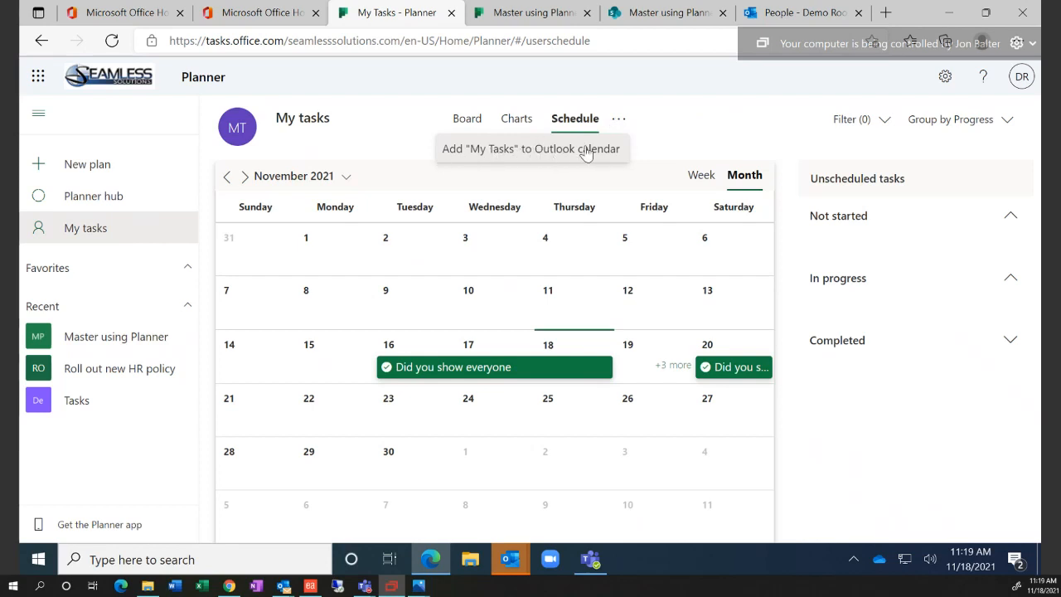
pyautogui.click(691, 145)
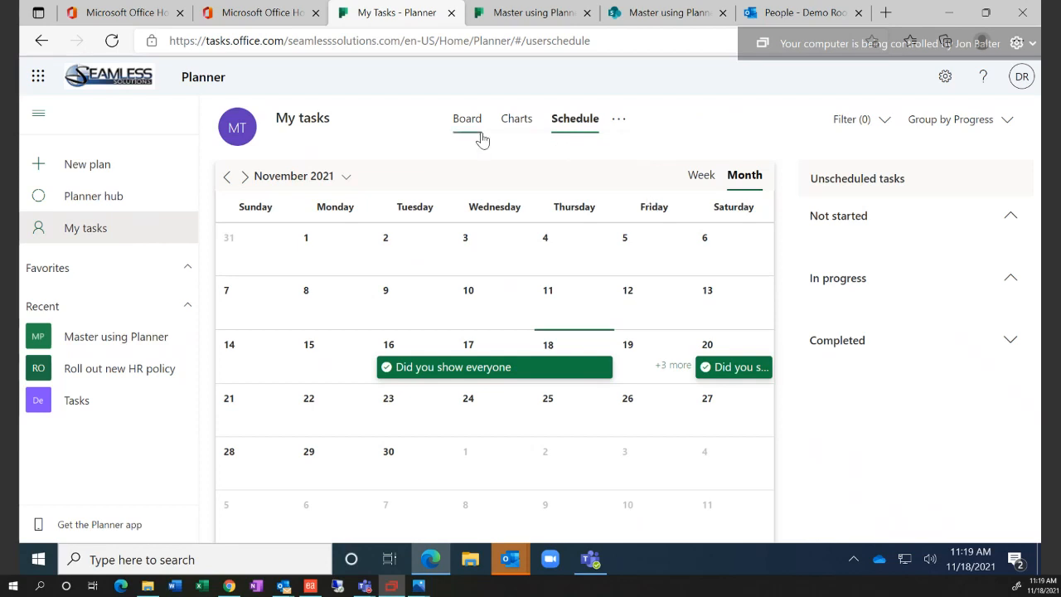
# Group My tasks by Plan, then return to the Planner hub
pyautogui.click(959, 123)
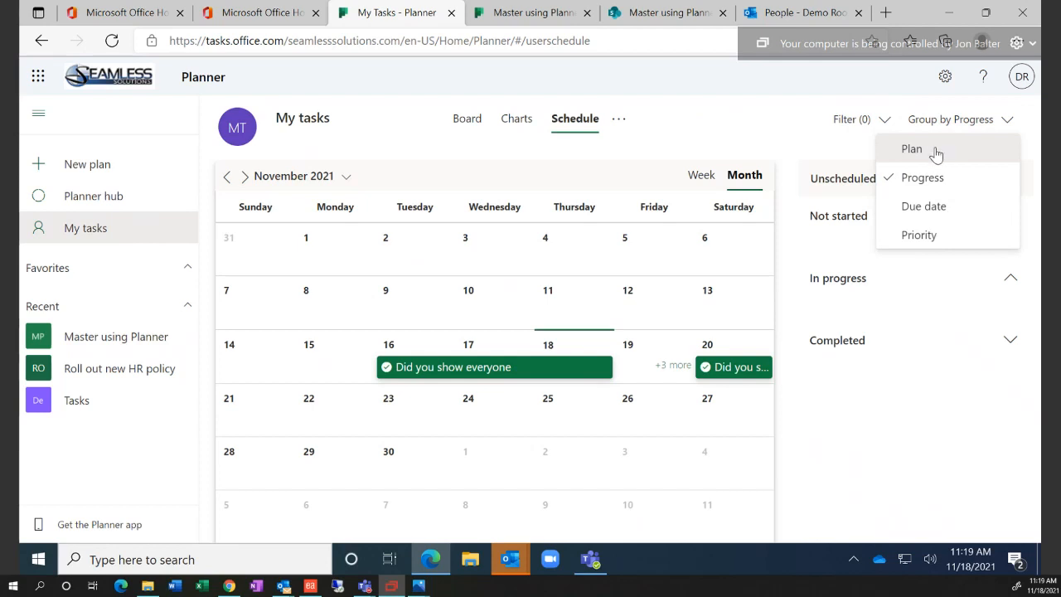
pyautogui.click(936, 155)
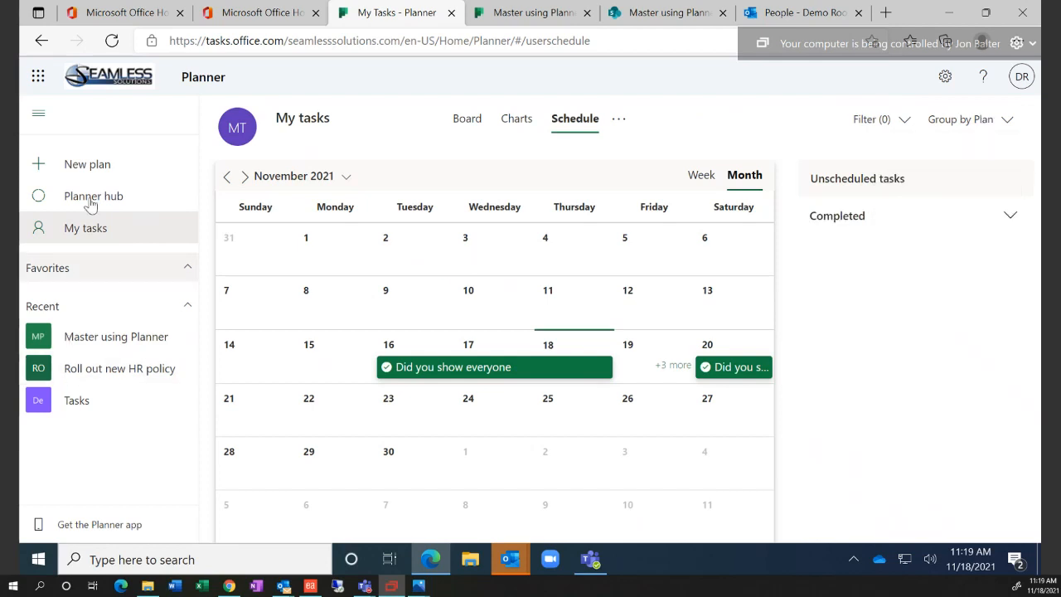
pyautogui.click(90, 199)
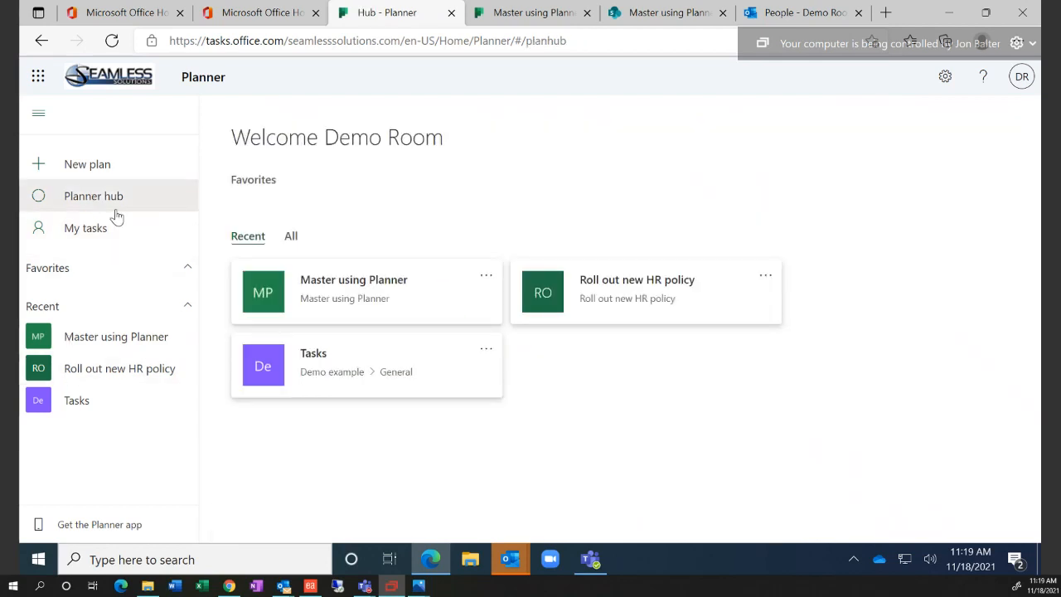
# Open the Roll out new HR policy plan, expand Conference Calls' completed tasks, and show more options
pyautogui.click(621, 291)
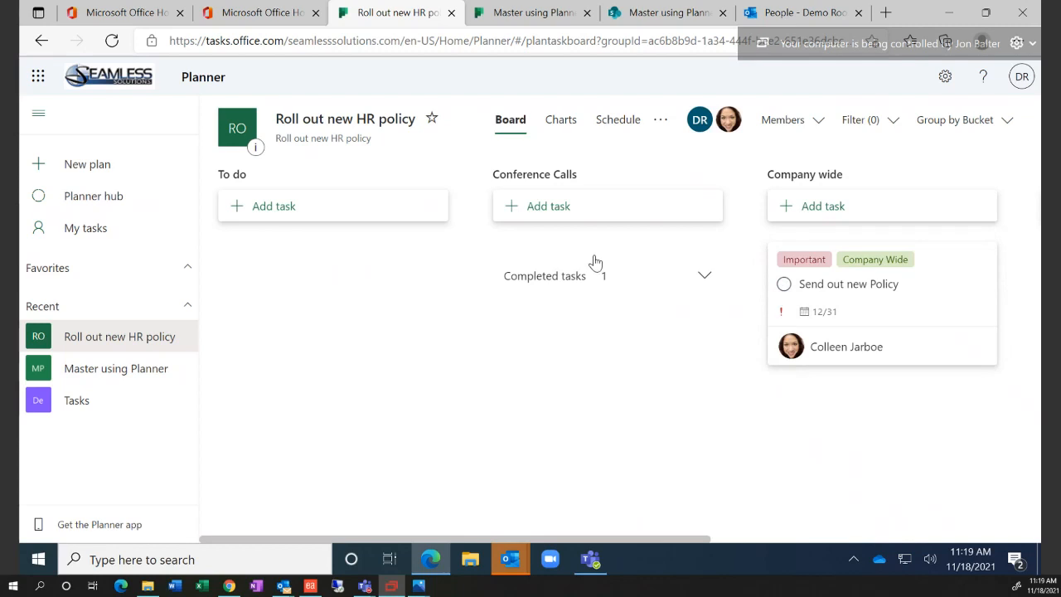
pyautogui.click(703, 276)
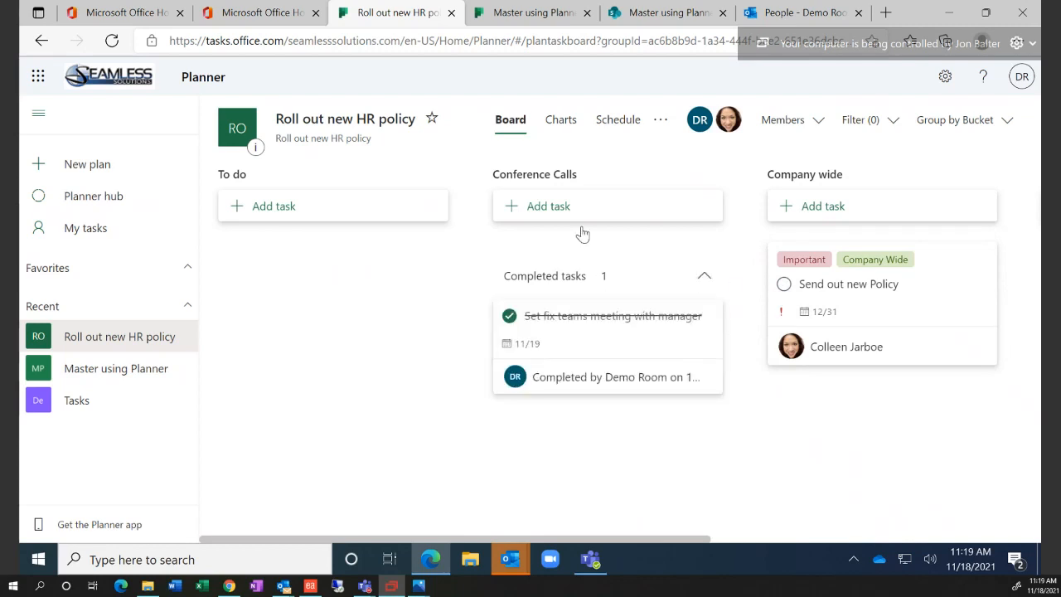
pyautogui.click(547, 207)
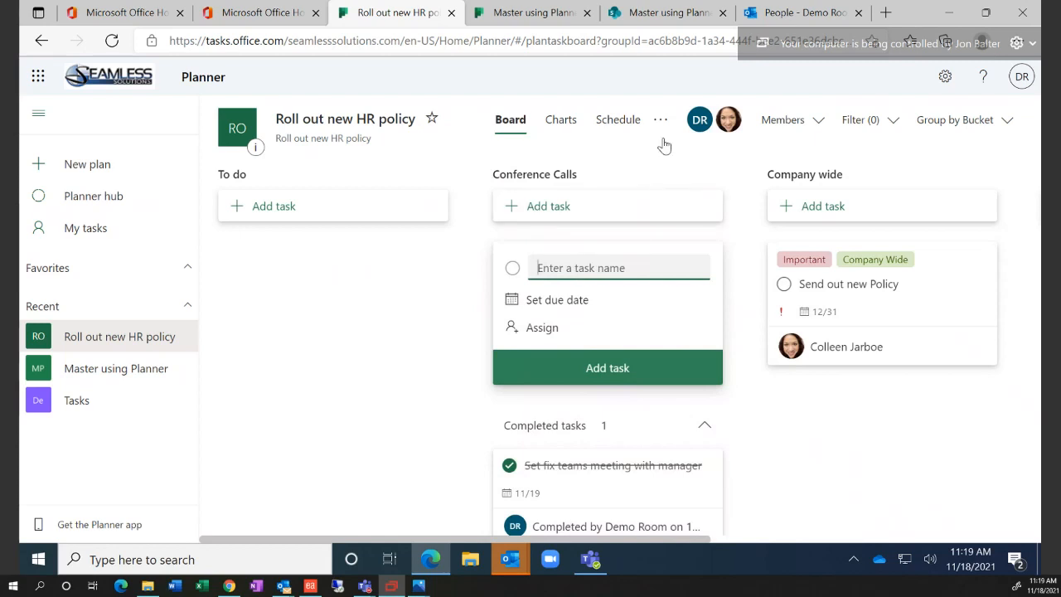
pyautogui.click(667, 125)
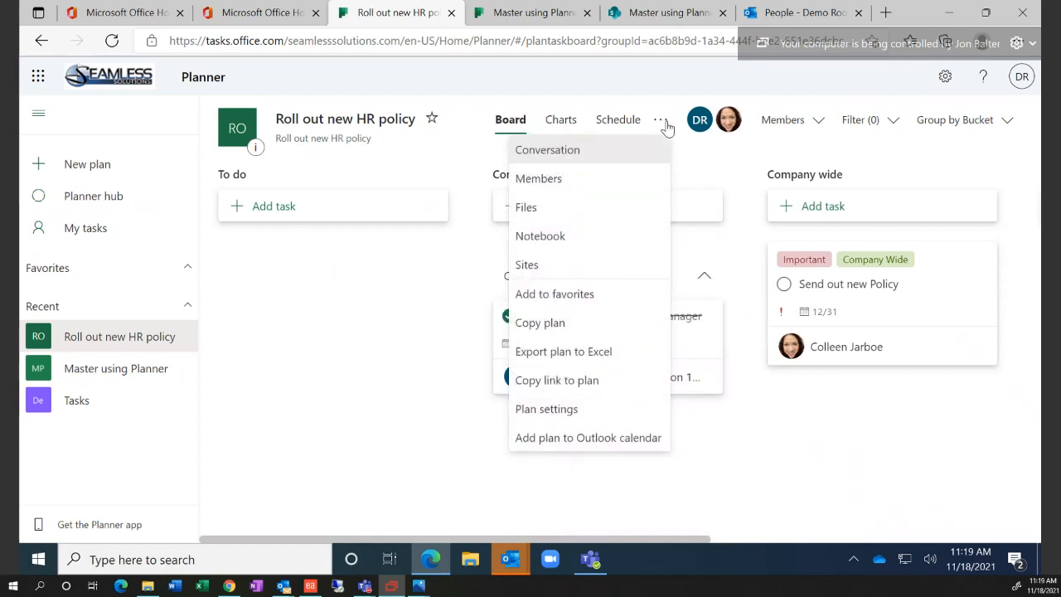
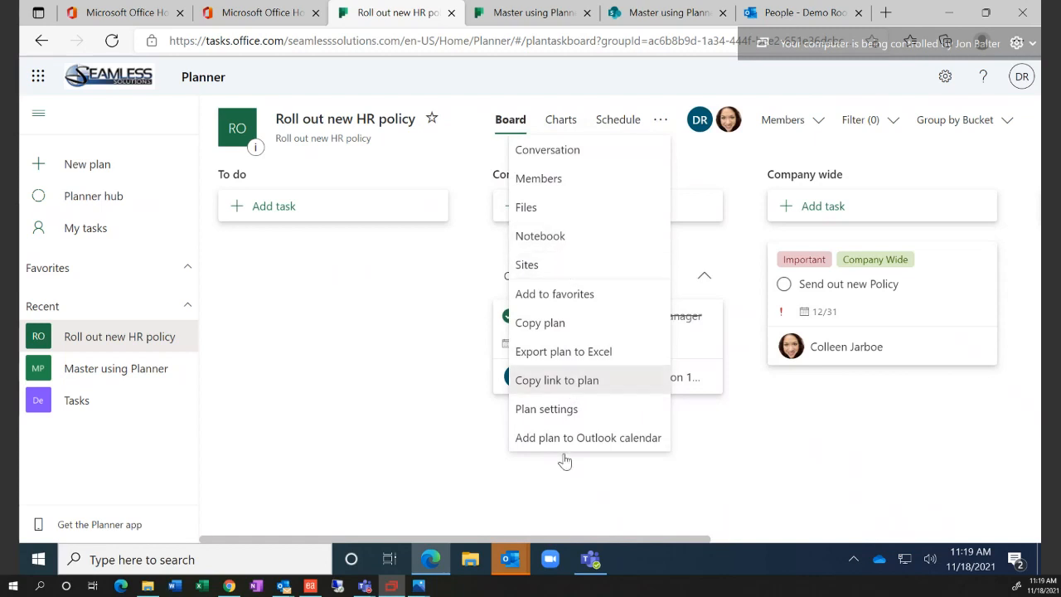
# Close the plan's extra options menu and start a new task in the Conference Calls bucket
pyautogui.click(416, 352)
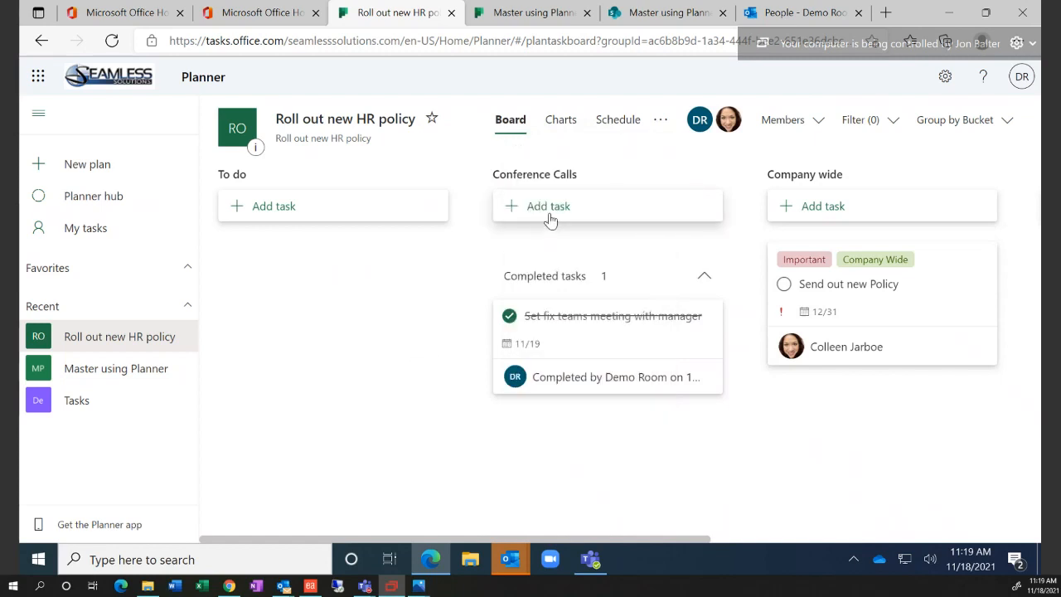
pyautogui.click(545, 212)
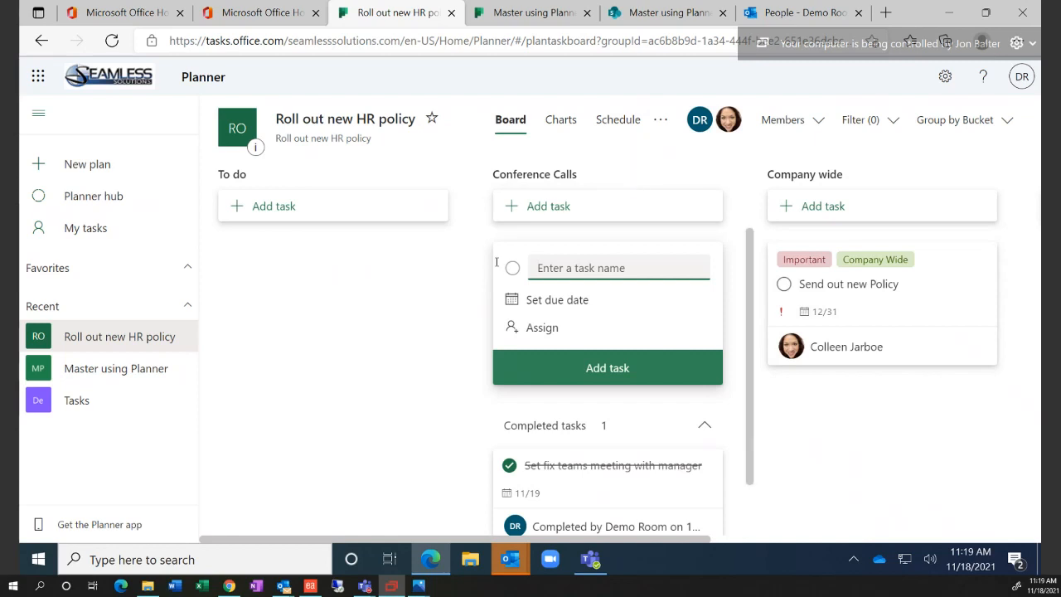
# Name a new Conference Calls task 'Show an over due', replacing a throwaway name
pyautogui.click(439, 270)
pyautogui.click(592, 209)
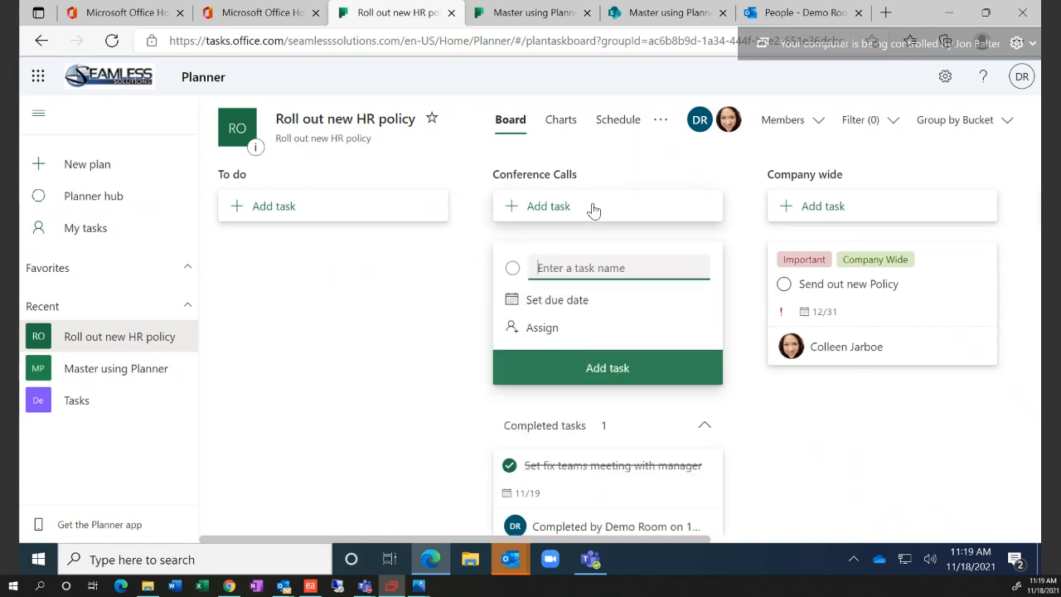
pyautogui.write('sdfsfd')
pyautogui.click(431, 291)
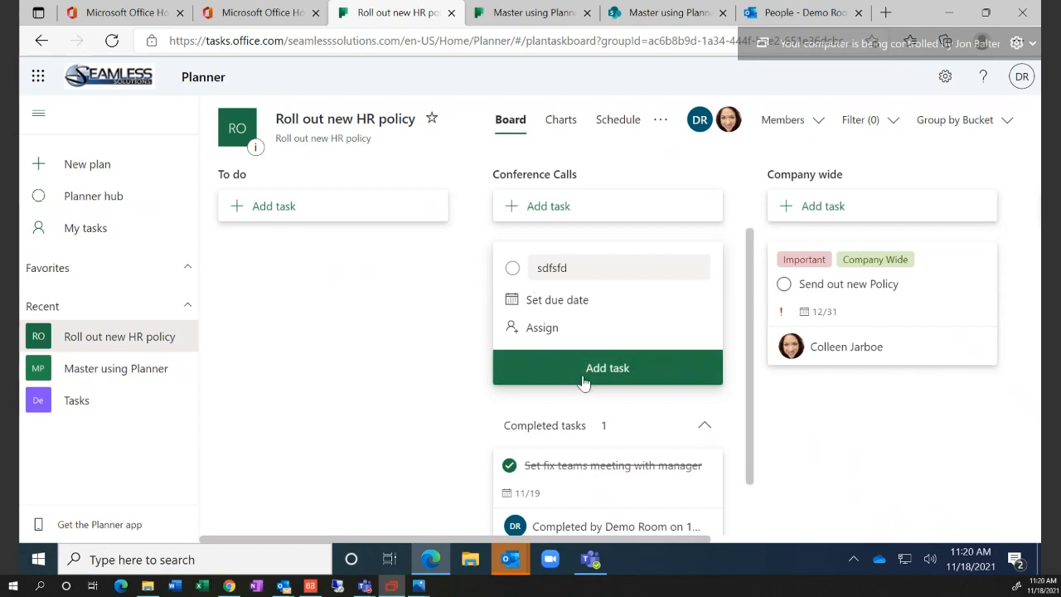
pyautogui.doubleClick(605, 261)
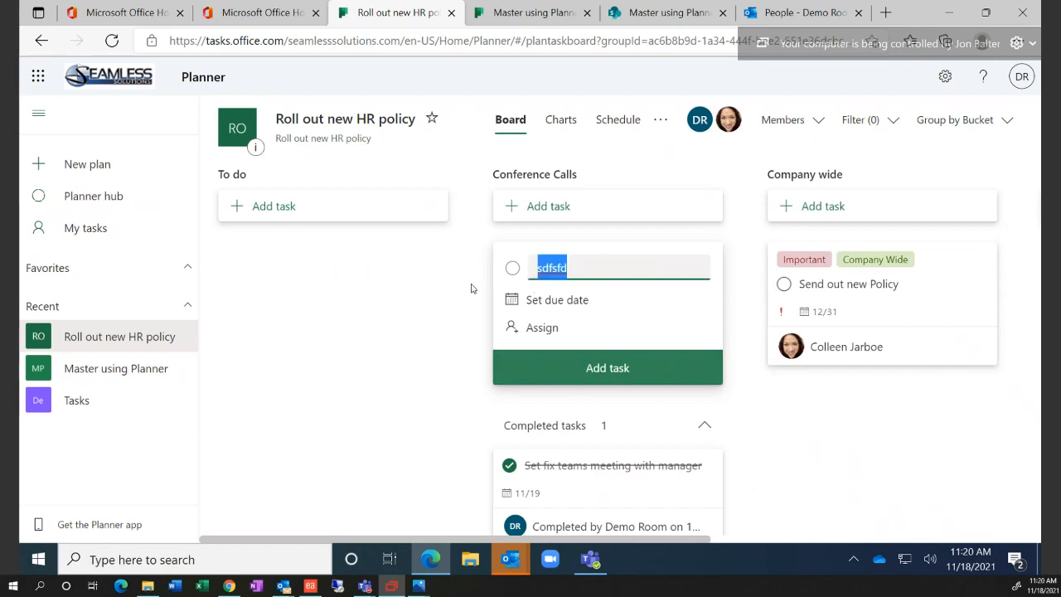
pyautogui.write('Show')
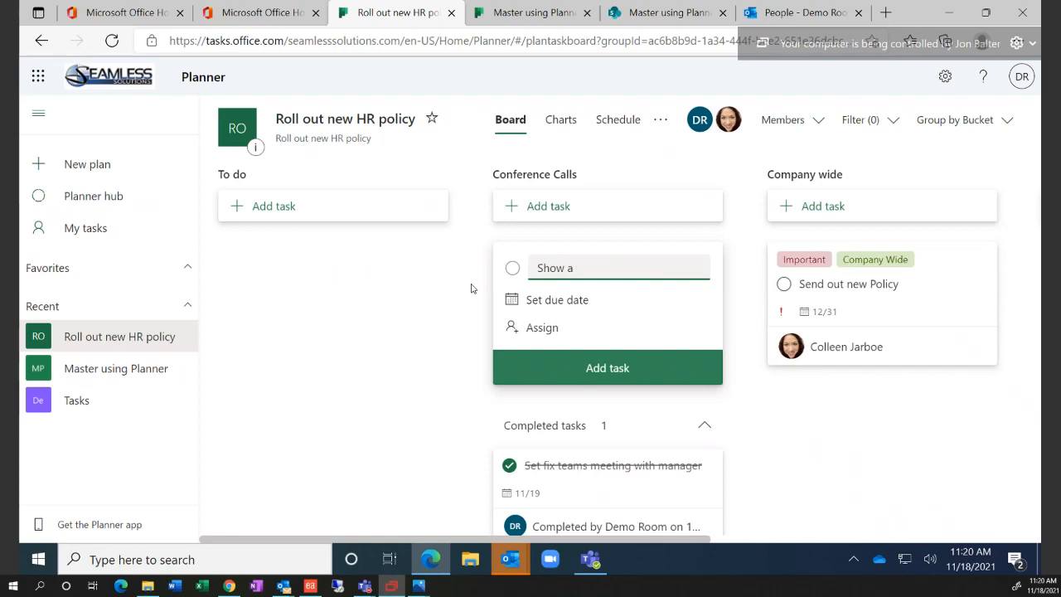
pyautogui.write('an over due')
# Make it due November 16, assign Demo Room, add it, and go to My tasks
pyautogui.click(529, 305)
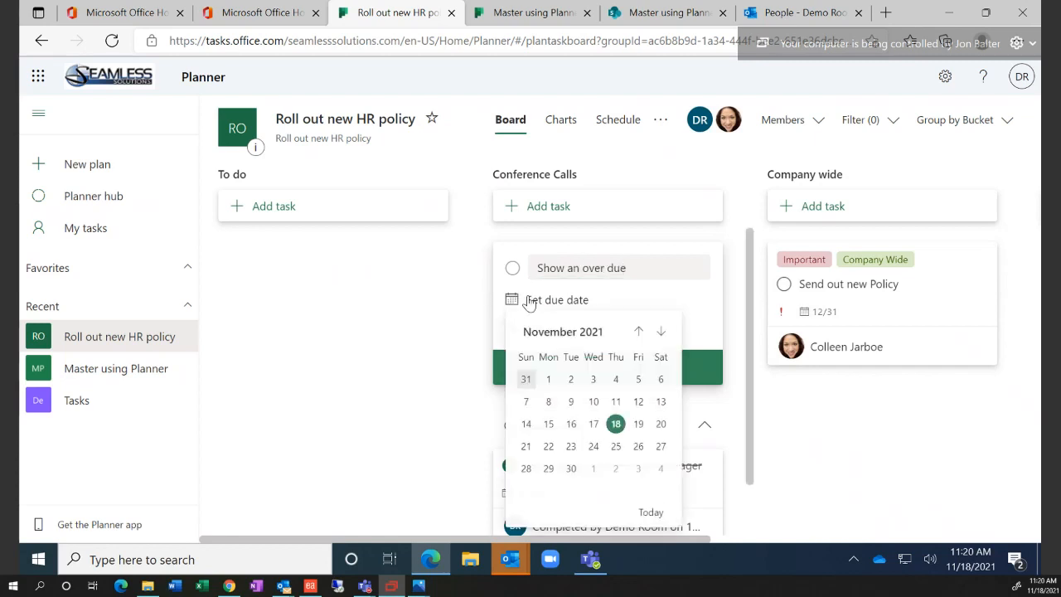
pyautogui.click(571, 426)
pyautogui.click(551, 331)
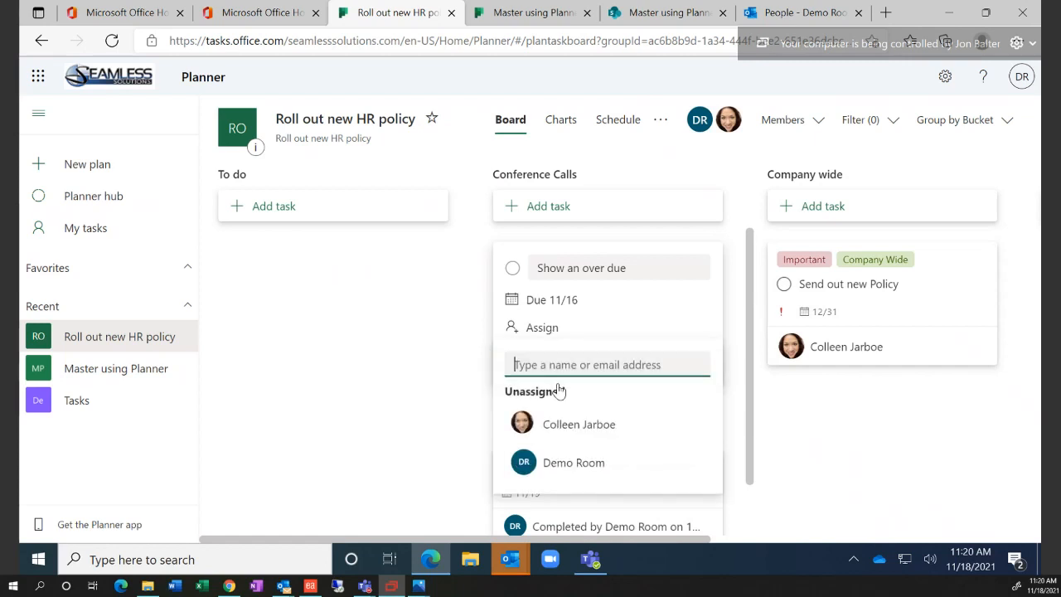
pyautogui.click(557, 463)
pyautogui.click(594, 378)
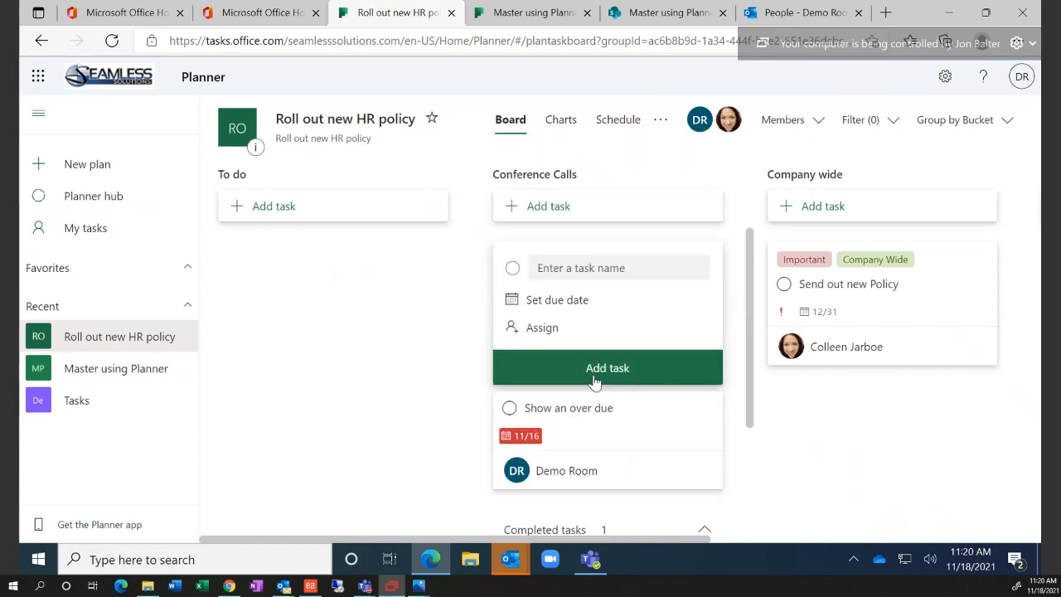
pyautogui.click(98, 235)
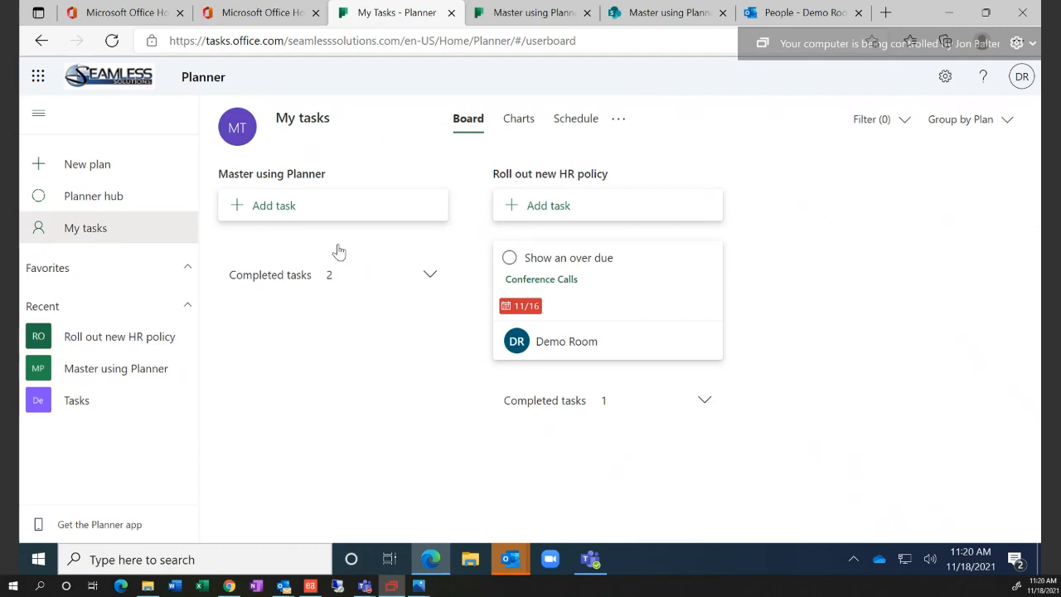
# Set 'Show an over due' to In progress with a November 20 due date
pyautogui.click(614, 297)
pyautogui.click(559, 295)
pyautogui.click(527, 353)
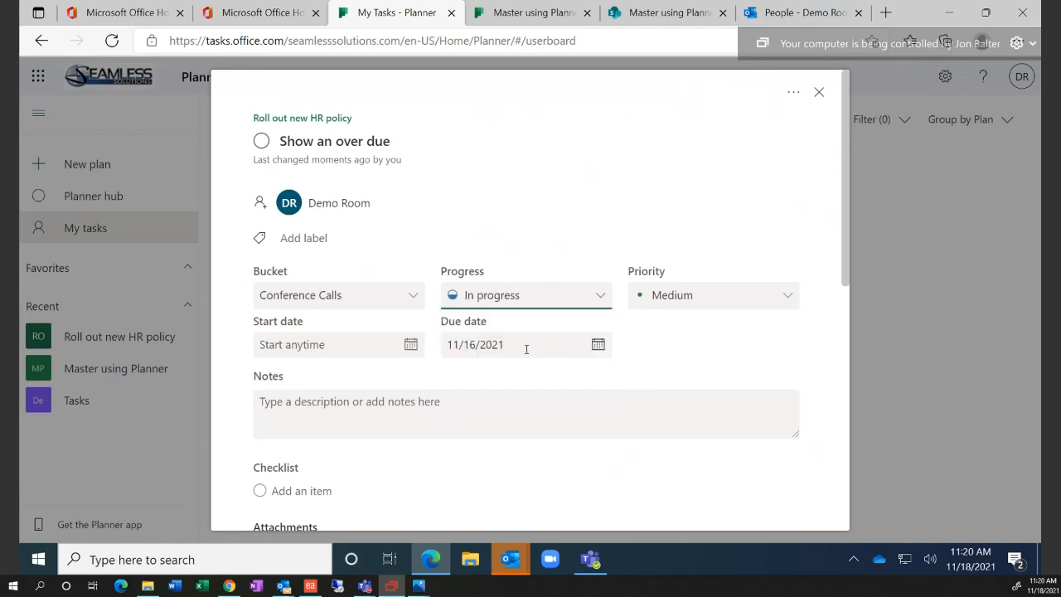
pyautogui.click(598, 345)
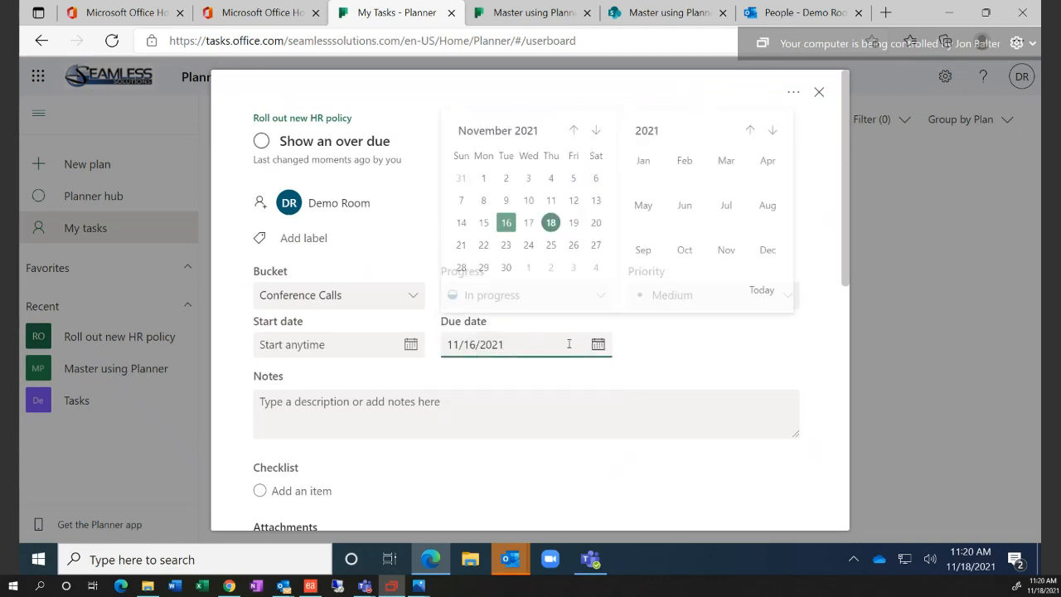
pyautogui.click(593, 221)
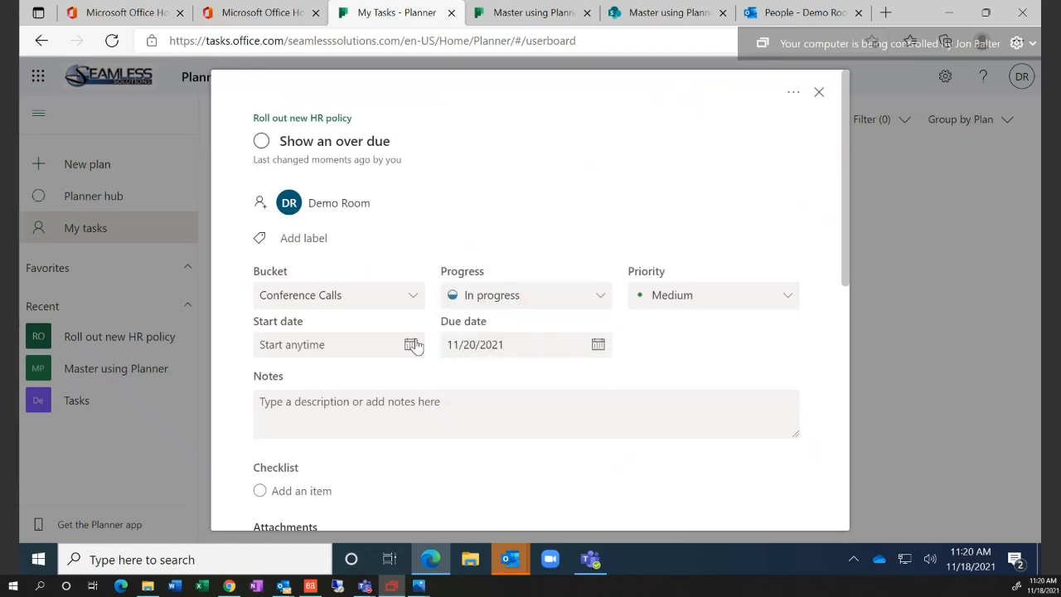
pyautogui.click(819, 93)
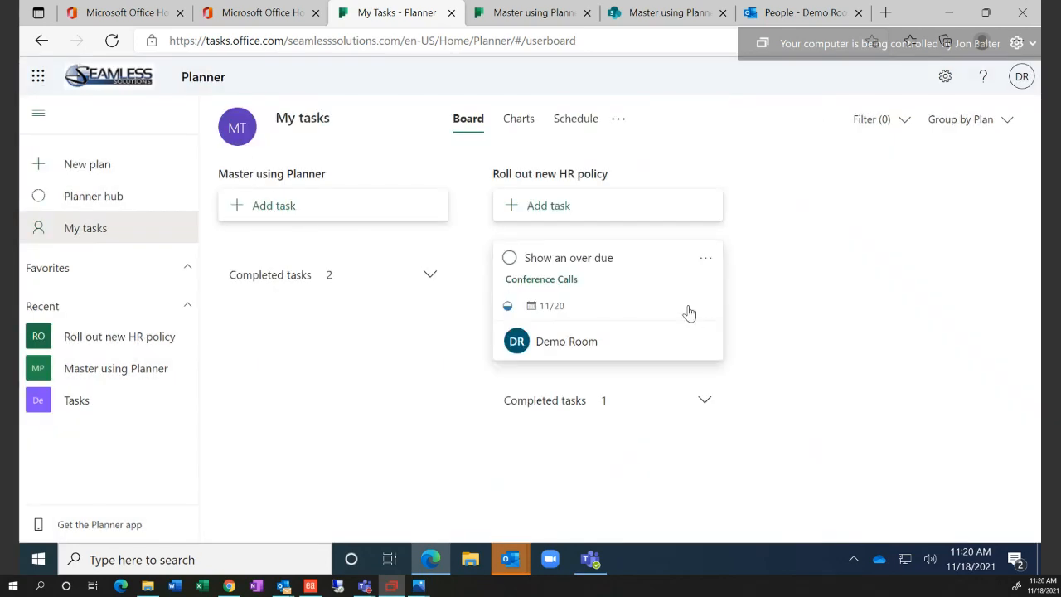
# Mark it complete, expand Master using Planner's completed tasks, and open 'Did you show everyone'
pyautogui.click(510, 260)
pyautogui.click(704, 276)
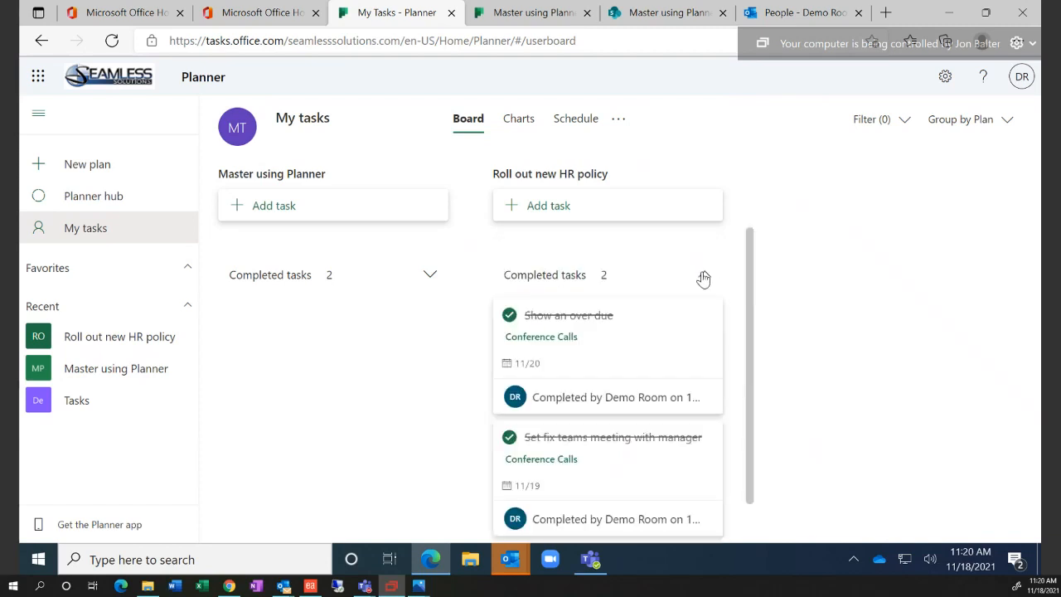
pyautogui.click(429, 276)
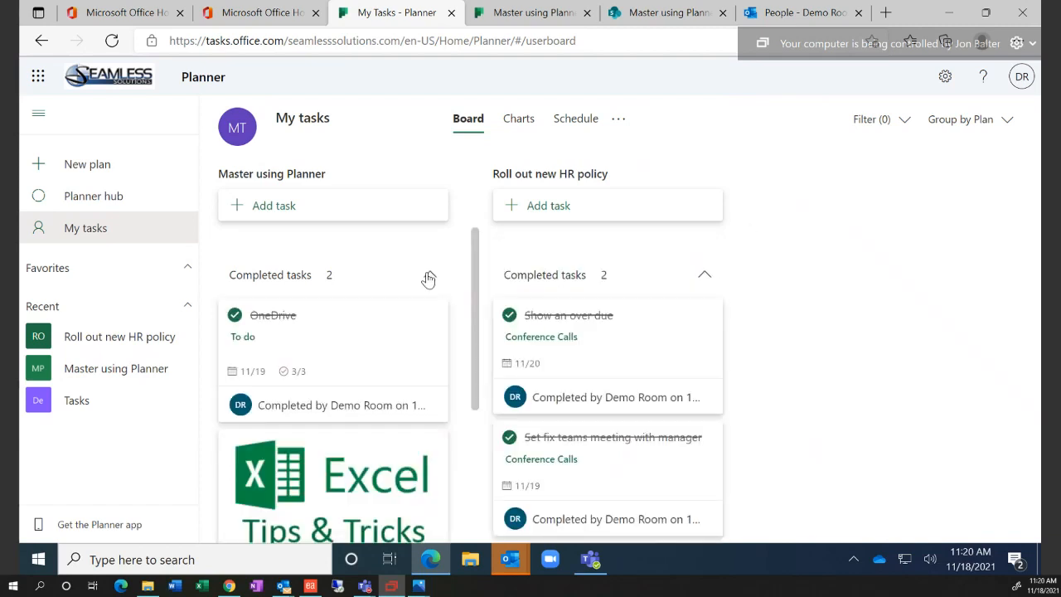
pyautogui.click(428, 277)
pyautogui.click(711, 275)
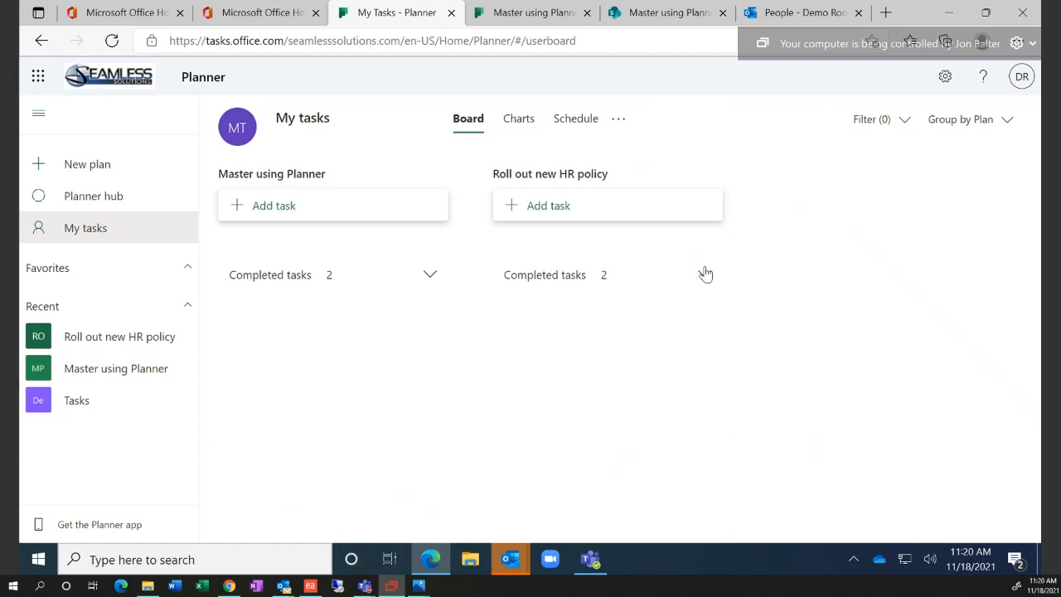
pyautogui.click(427, 277)
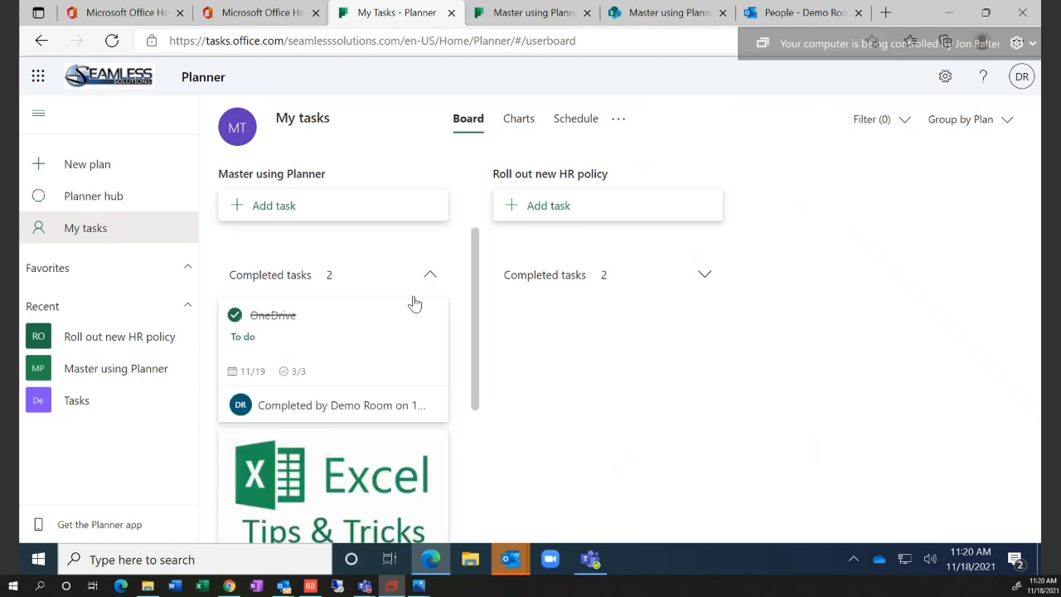
pyautogui.scroll(-3, 412, 362)
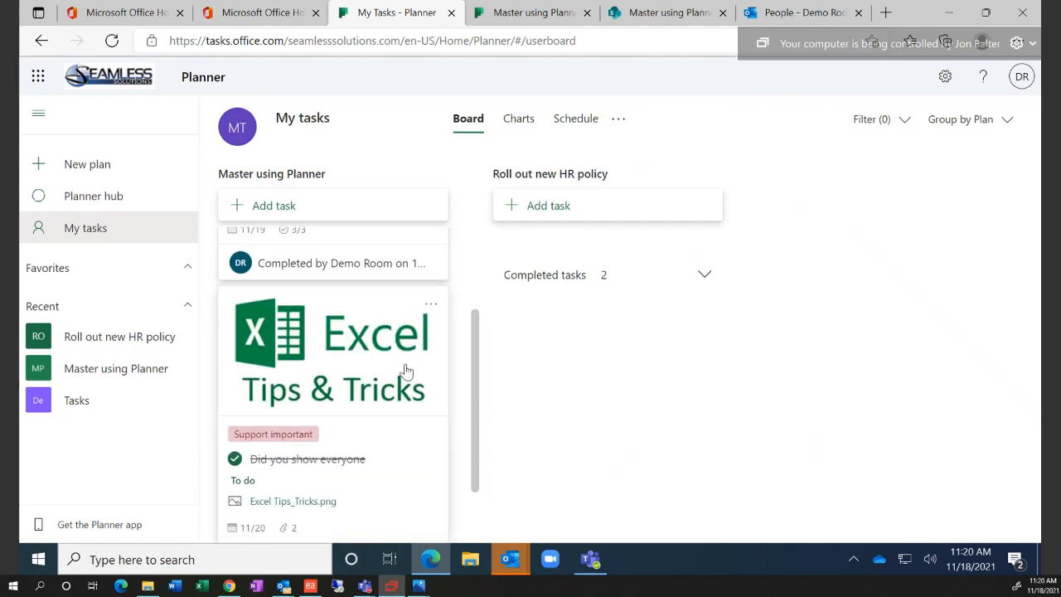
pyautogui.click(406, 371)
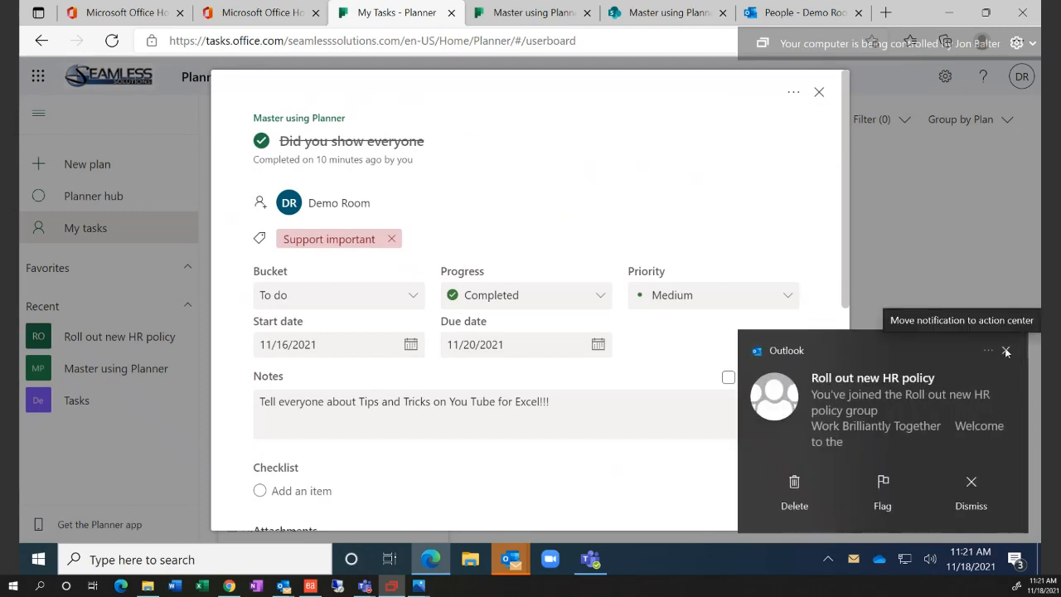
# Dismiss the group notification, review the task's attachments, and close 'Did you show everyone'
pyautogui.click(1007, 353)
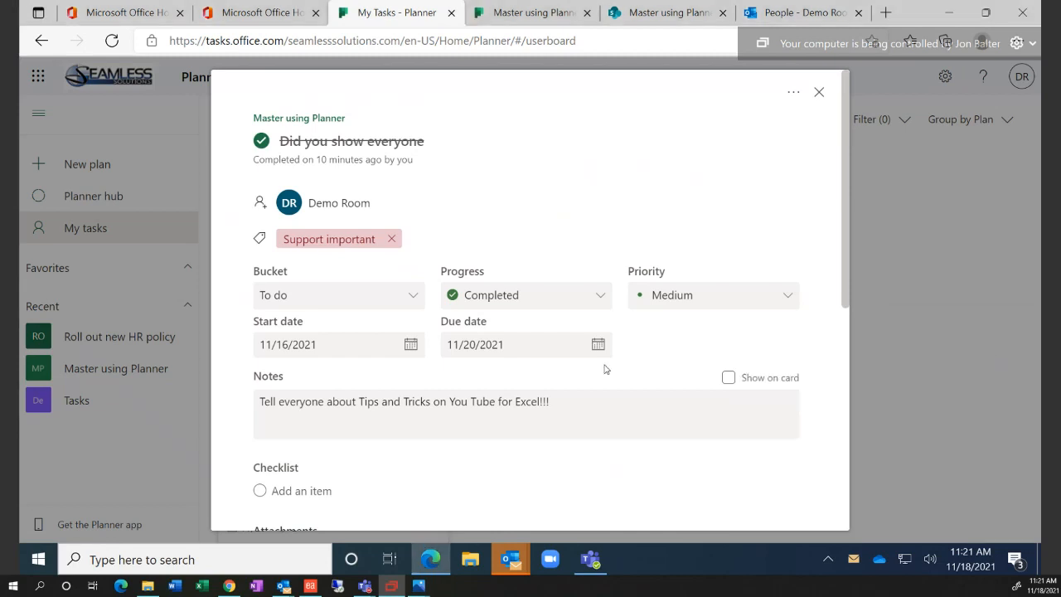
pyautogui.scroll(-4, 605, 369)
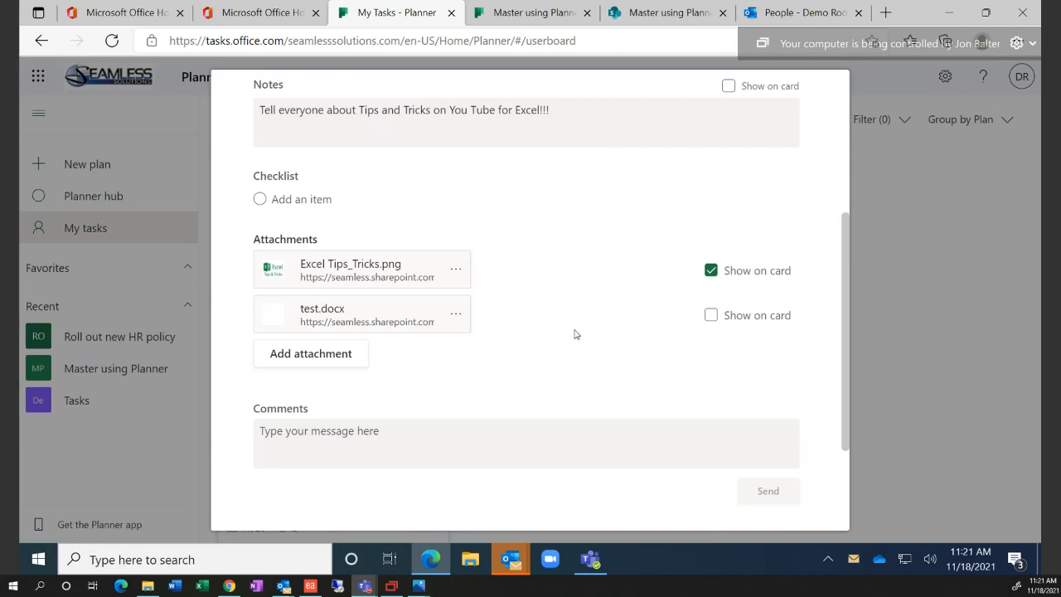
pyautogui.scroll(5, 573, 334)
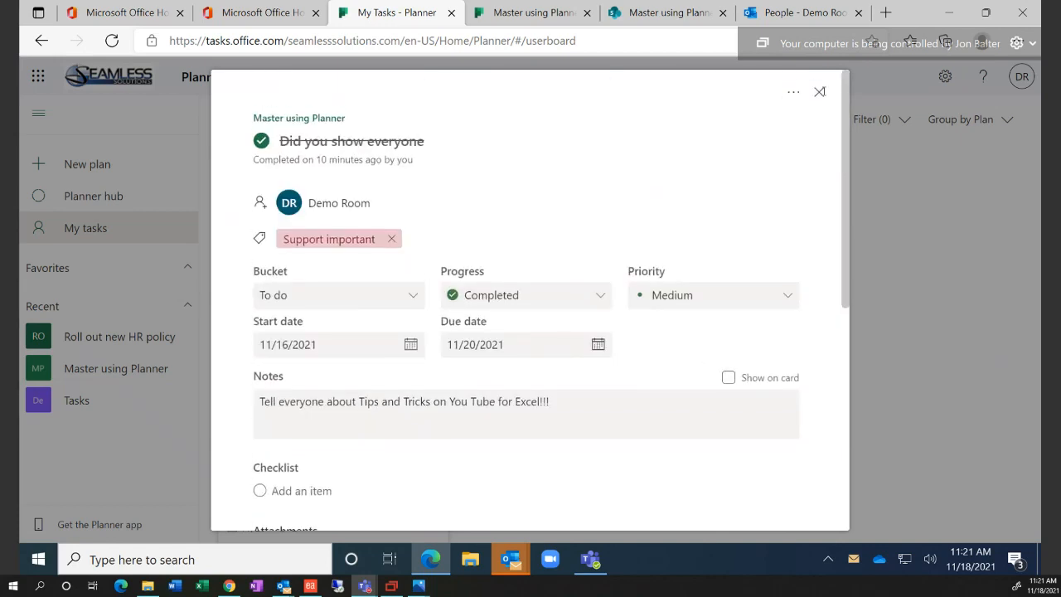
pyautogui.click(819, 92)
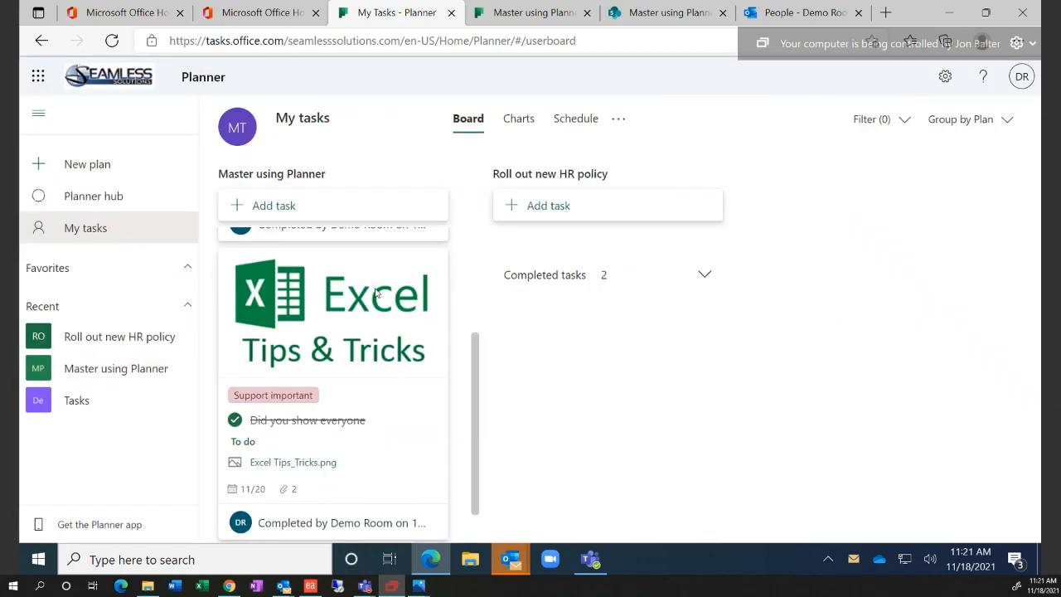
pyautogui.scroll(3, 391, 320)
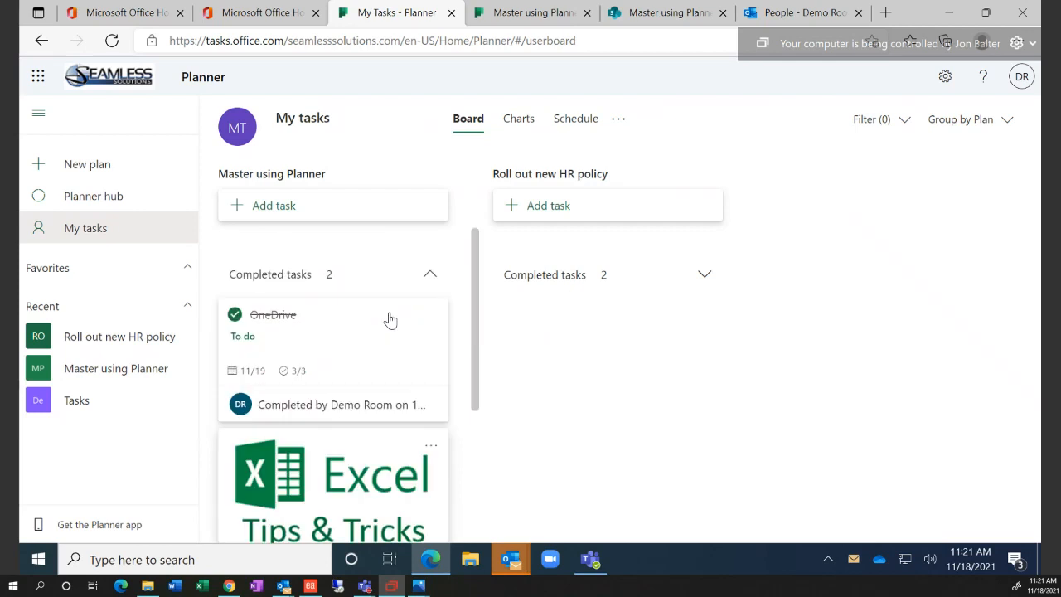
# Create 'I need everyone to sign a document' in Master using Planner, due December 1, and open it
pyautogui.click(320, 208)
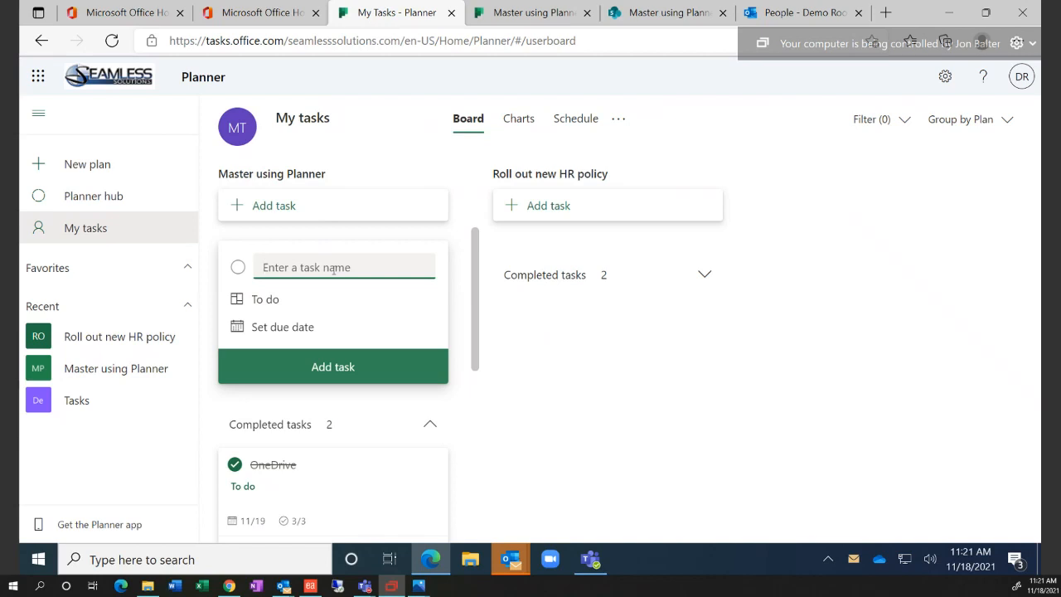
pyautogui.write('I need everyone to sign a document')
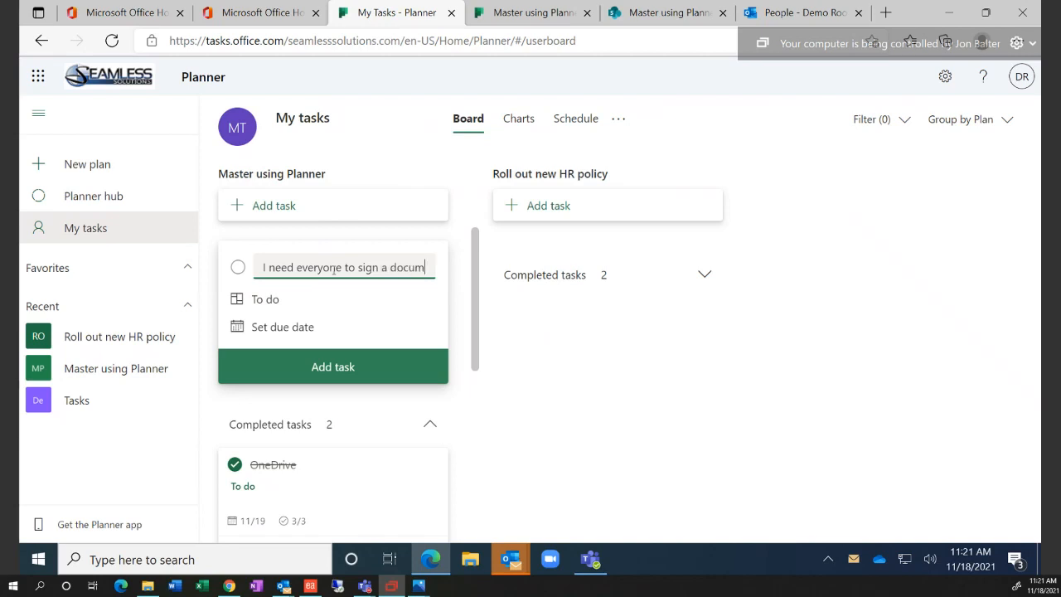
pyautogui.click(281, 332)
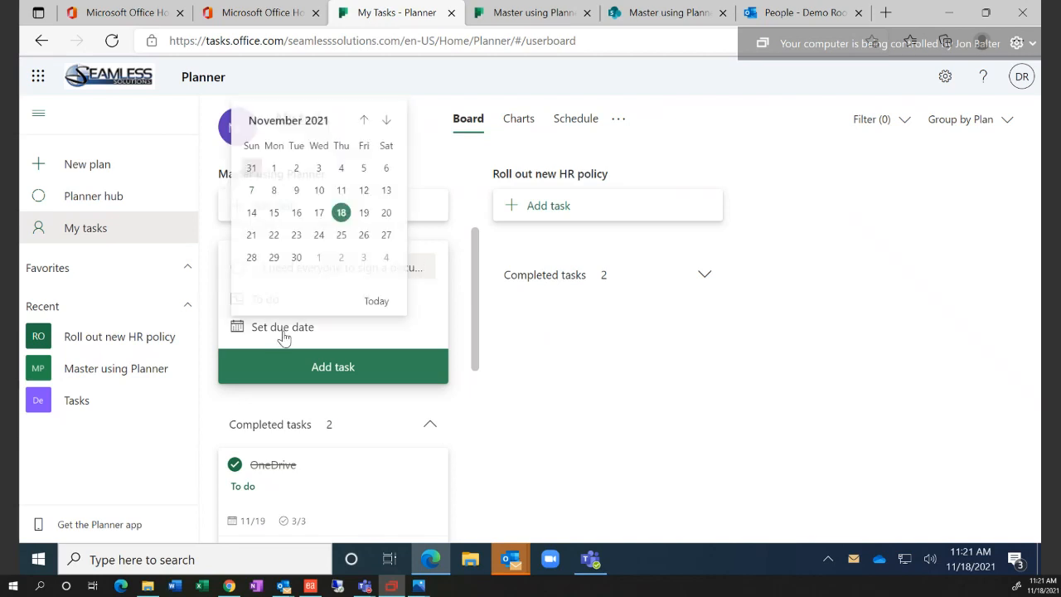
pyautogui.click(318, 257)
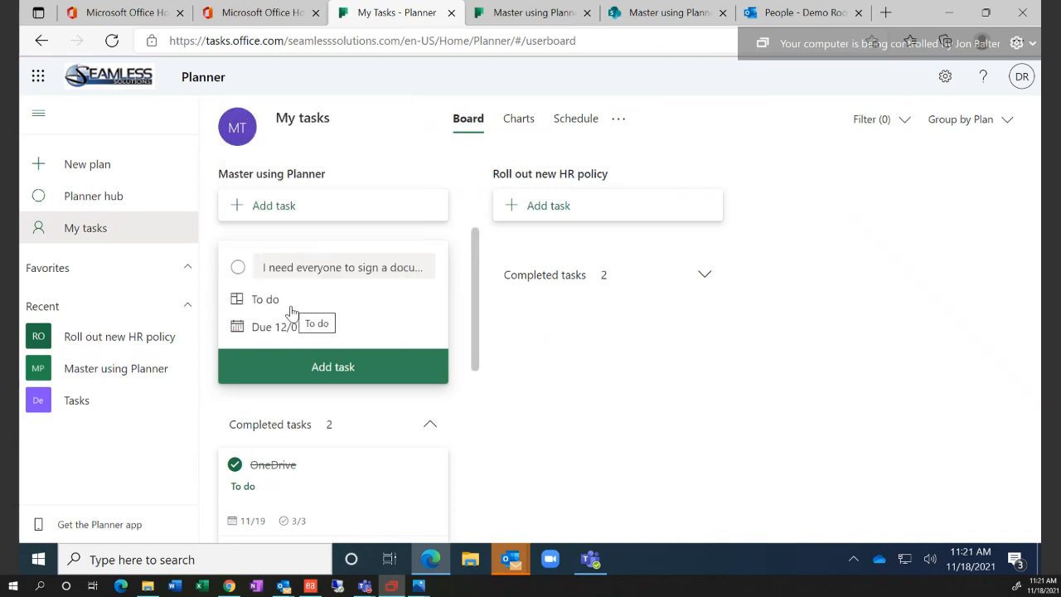
pyautogui.click(303, 367)
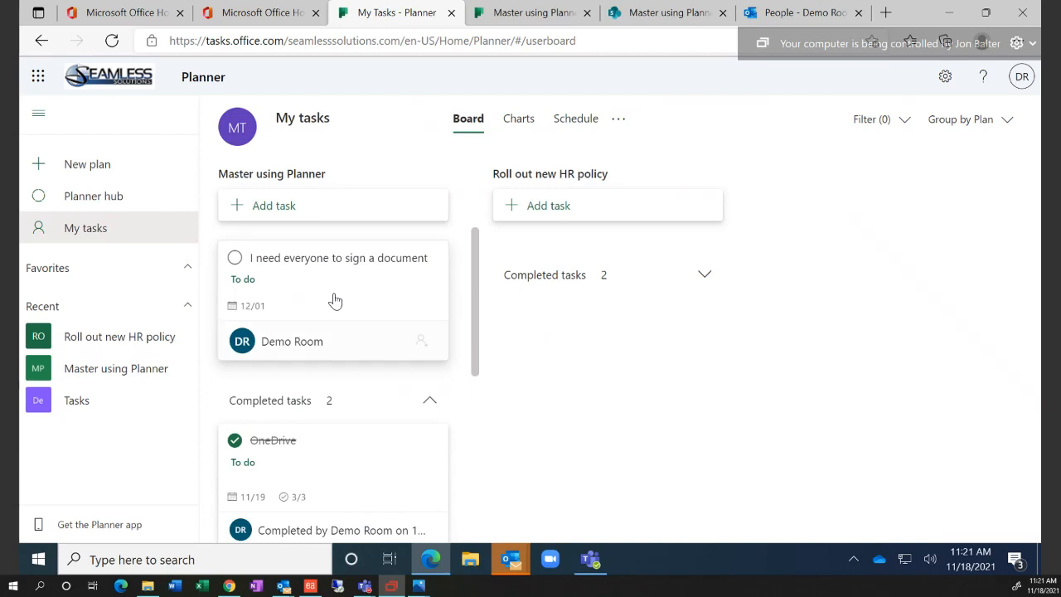
pyautogui.click(335, 300)
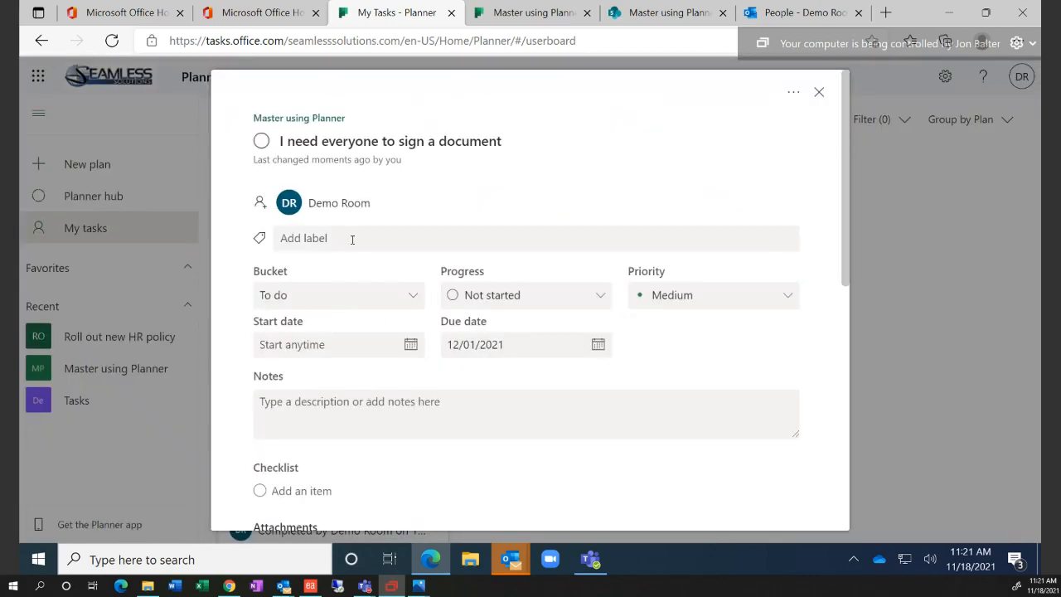
# Assign a second team member and an outside user, adding the outside user to the plan
pyautogui.click(337, 205)
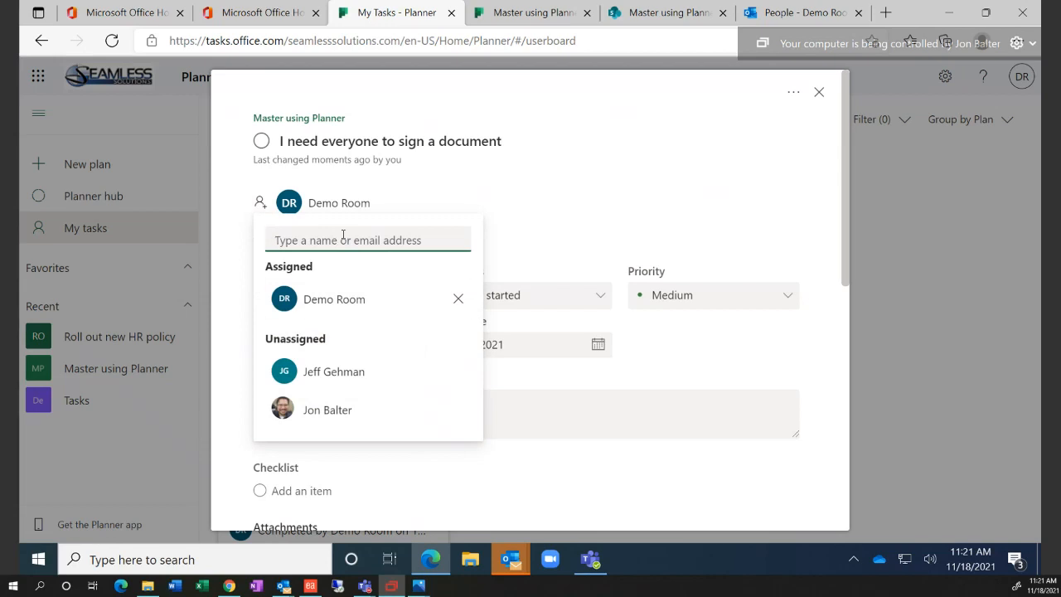
pyautogui.click(327, 385)
pyautogui.click(352, 241)
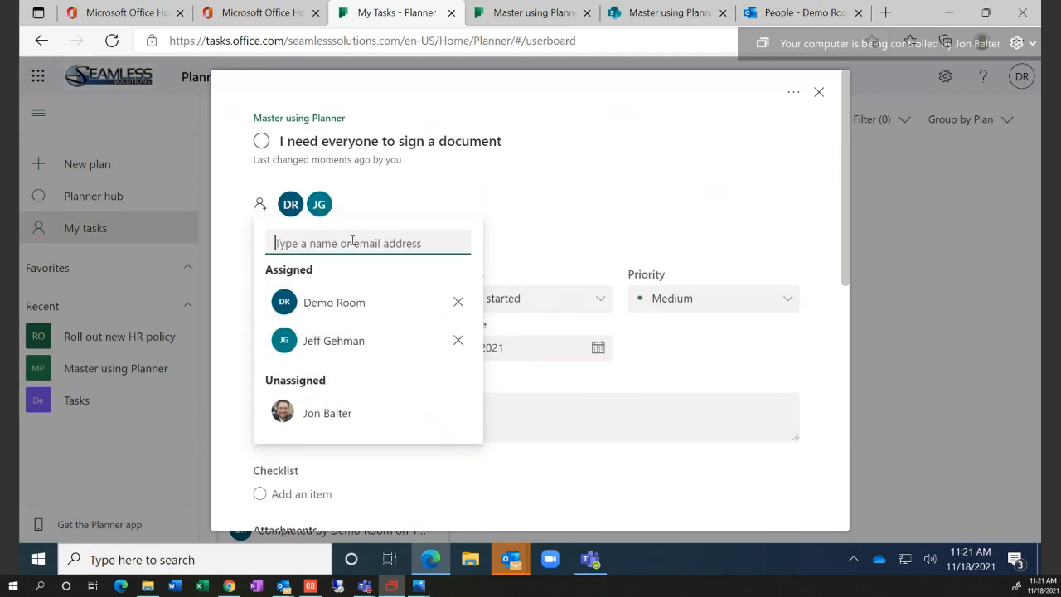
pyautogui.write('cja')
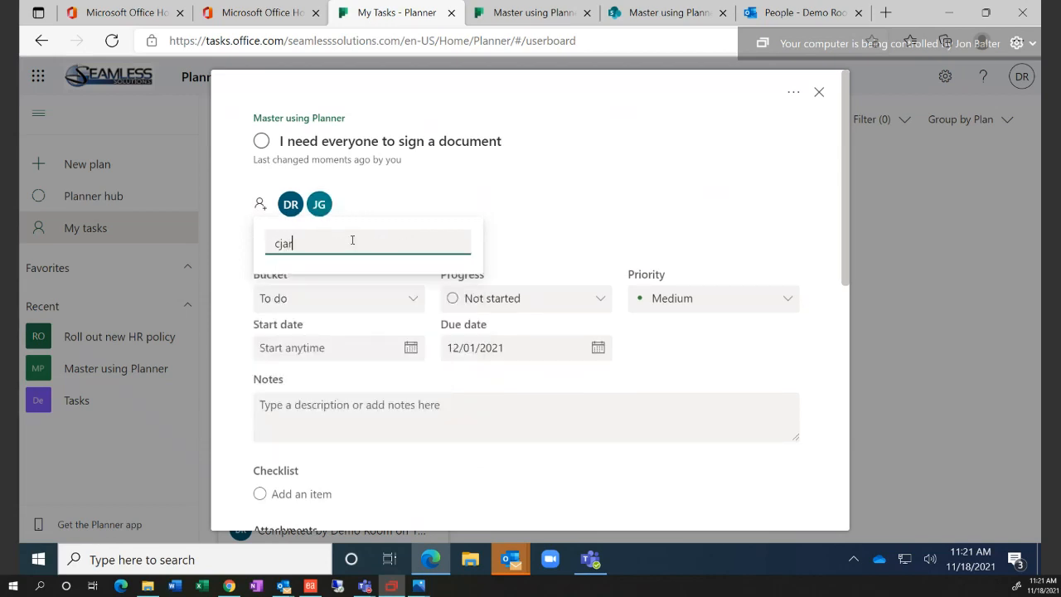
pyautogui.write('r')
pyautogui.press('BackSpace')
pyautogui.press('BackSpace')
pyautogui.press('BackSpace')
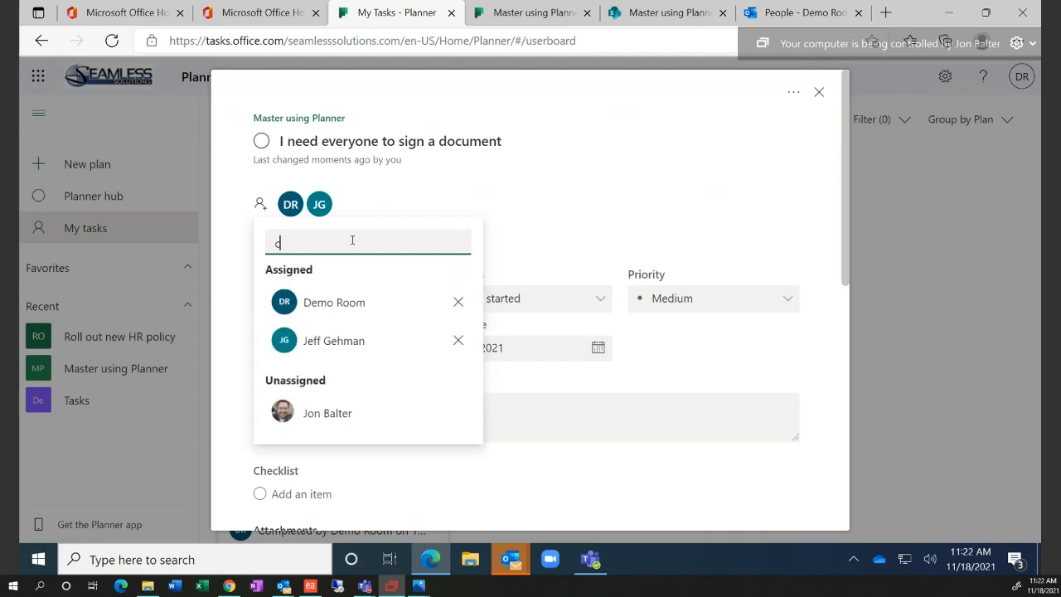
pyautogui.write('oll')
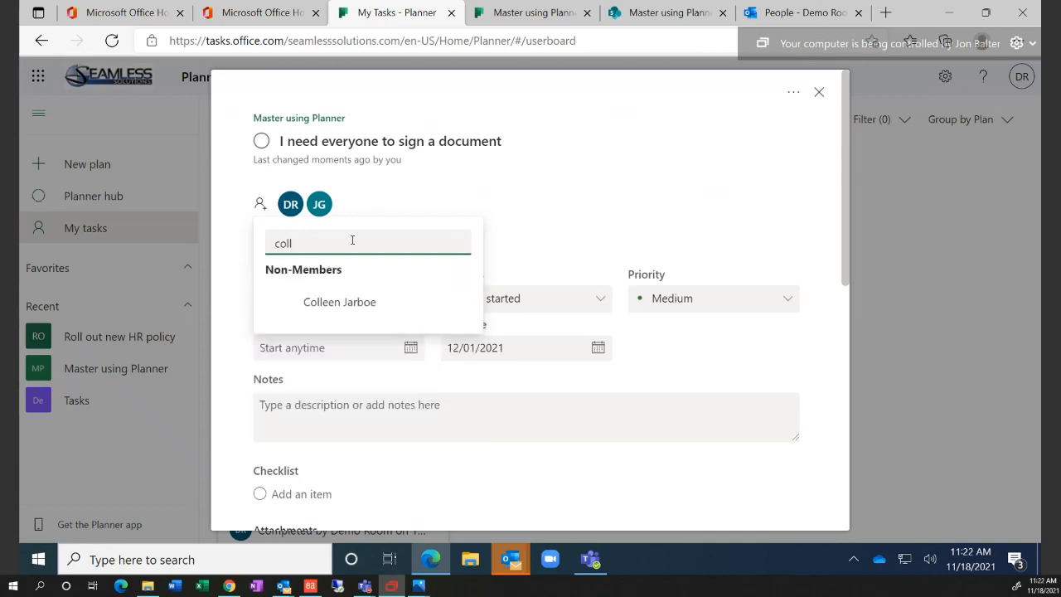
pyautogui.click(327, 313)
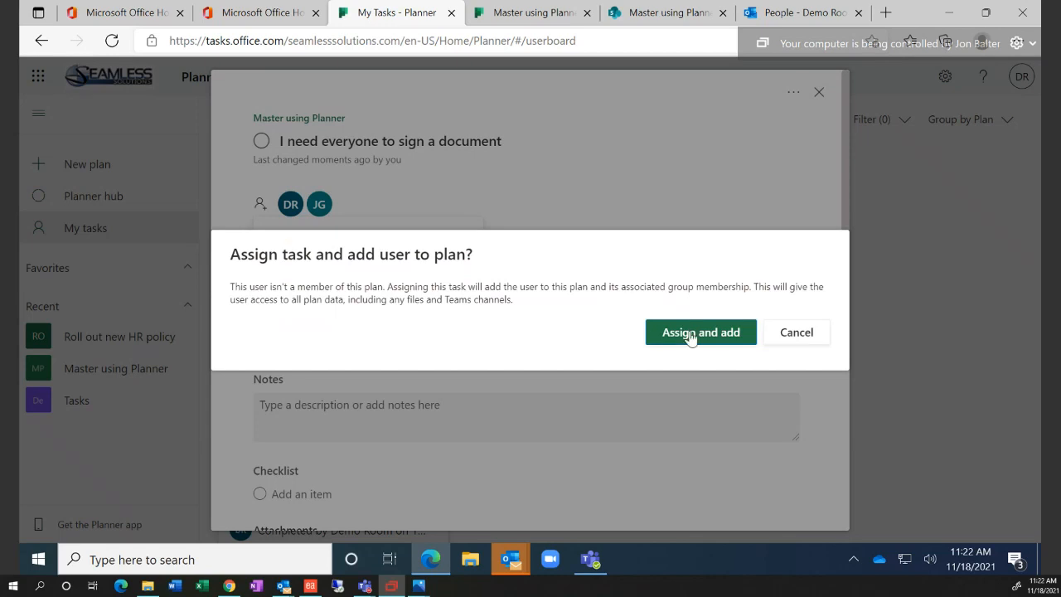
pyautogui.click(690, 332)
pyautogui.click(614, 198)
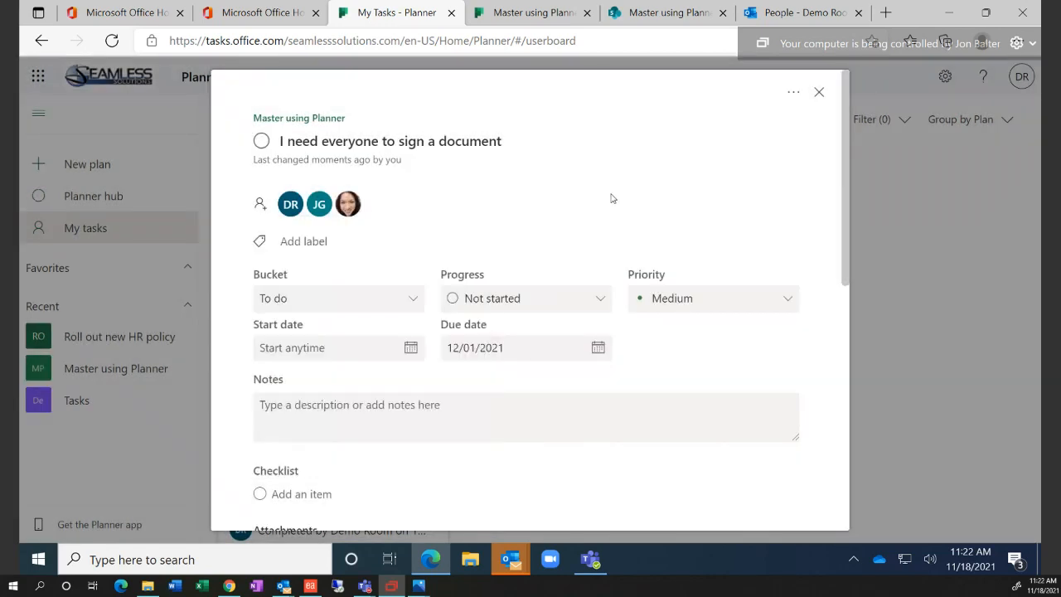
# Add a checklist item noting that a person completed the task
pyautogui.scroll(-4, 363, 440)
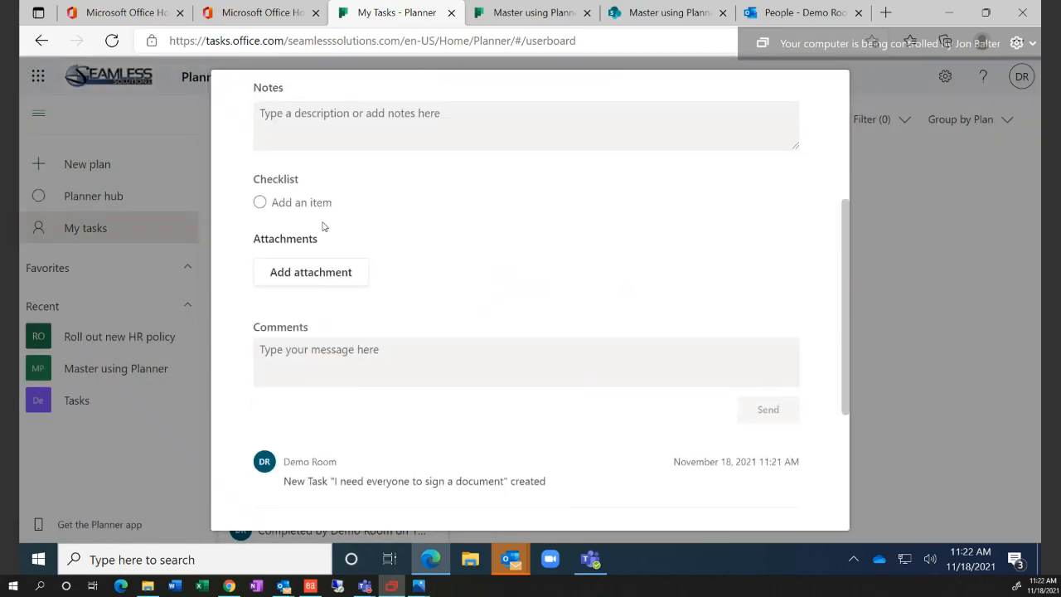
pyautogui.click(323, 203)
pyautogui.write('Jef')
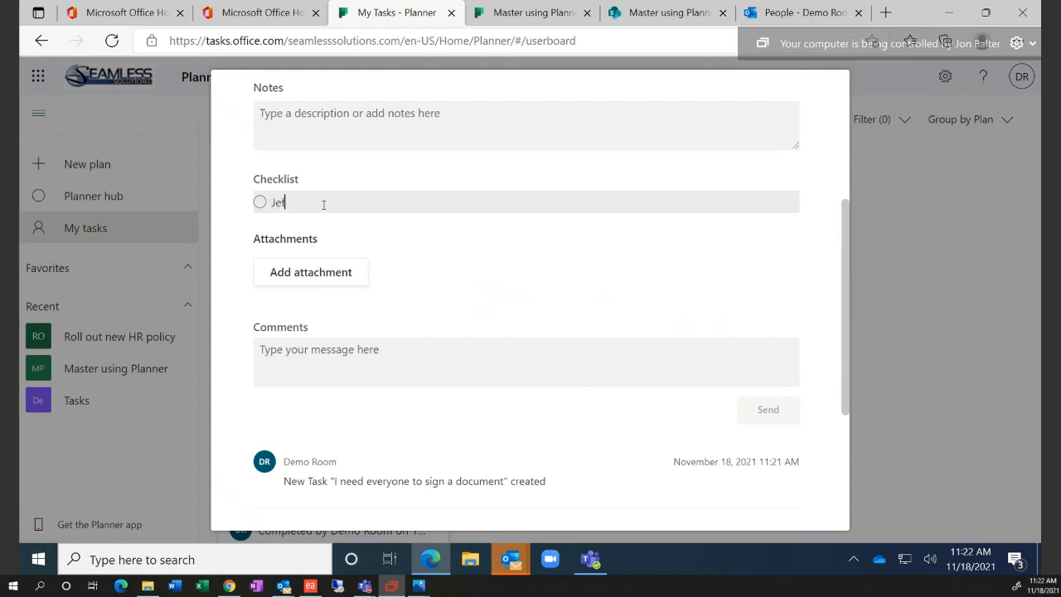
pyautogui.write('f COm')
pyautogui.press('BackSpace')
pyautogui.write('ompleted')
pyautogui.click(476, 297)
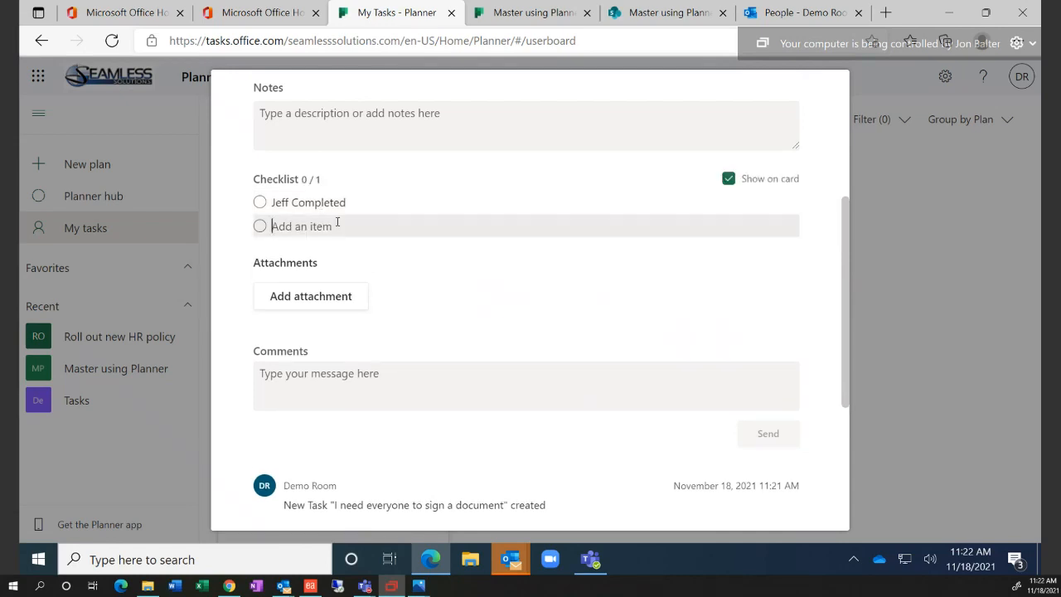
# Tick off the checklist item on the card so it shows 1/1, then review and close
pyautogui.scroll(4, 751, 357)
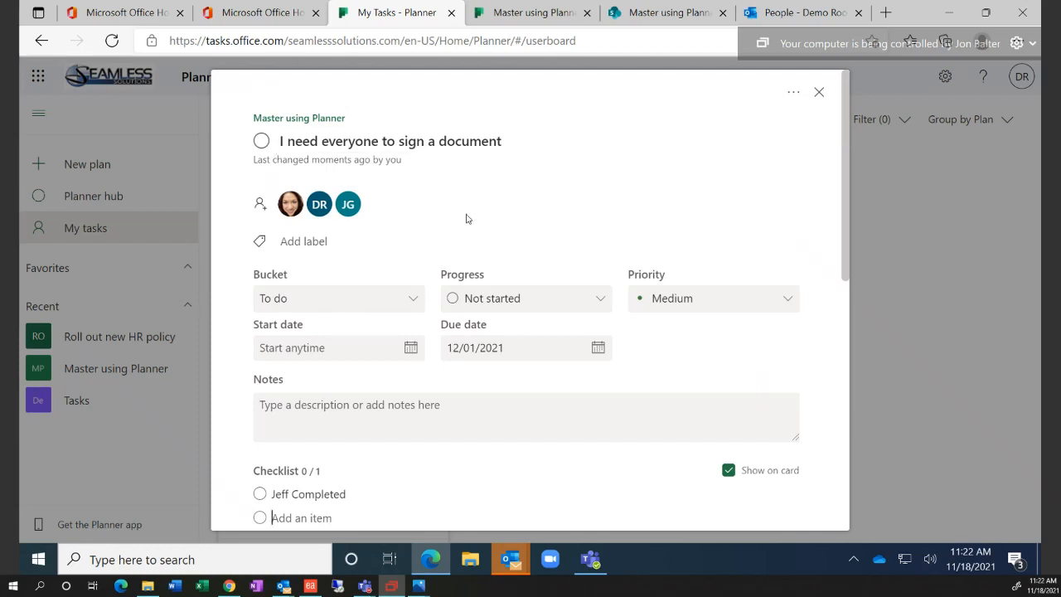
pyautogui.click(820, 93)
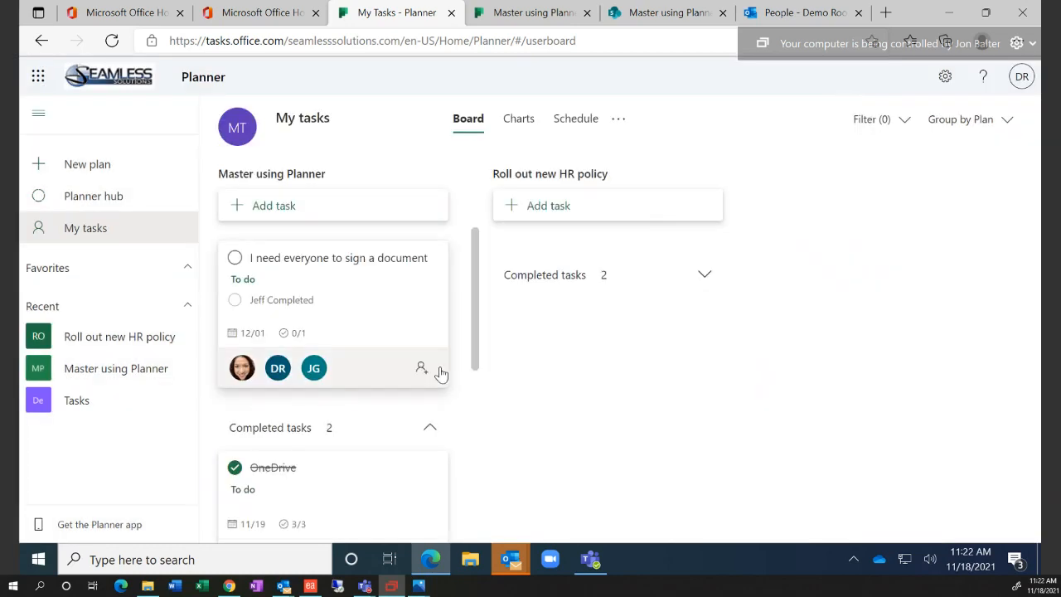
pyautogui.click(230, 307)
pyautogui.click(818, 92)
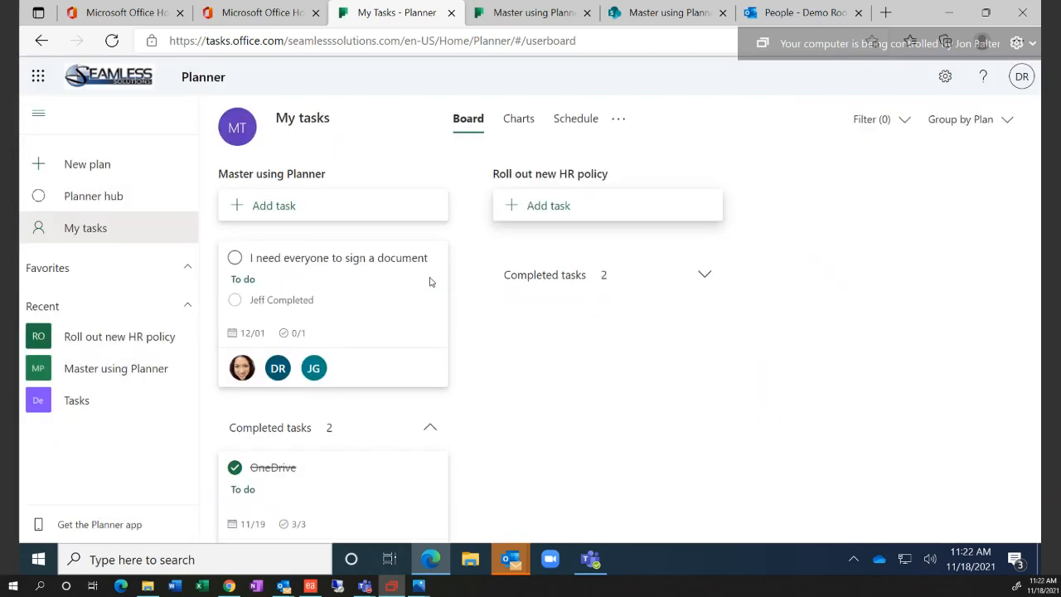
pyautogui.click(235, 300)
pyautogui.click(328, 292)
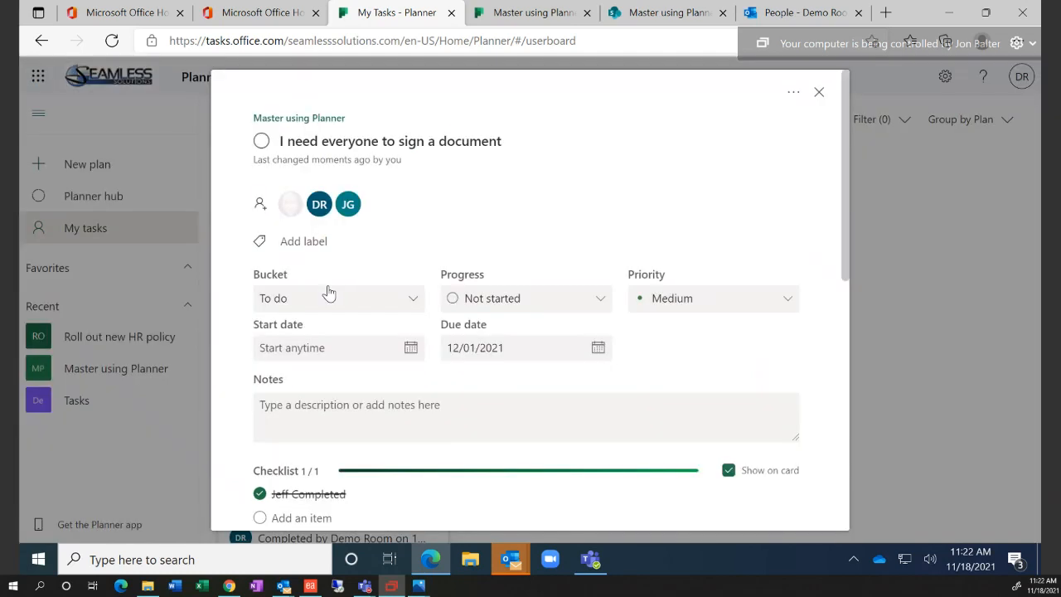
pyautogui.scroll(-4, 541, 417)
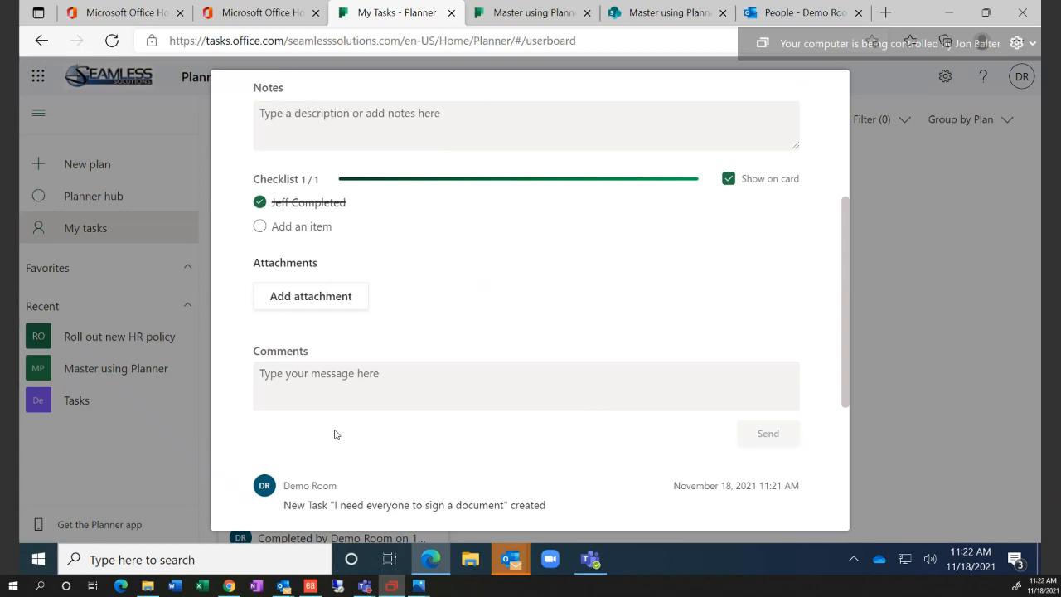
pyautogui.click(943, 243)
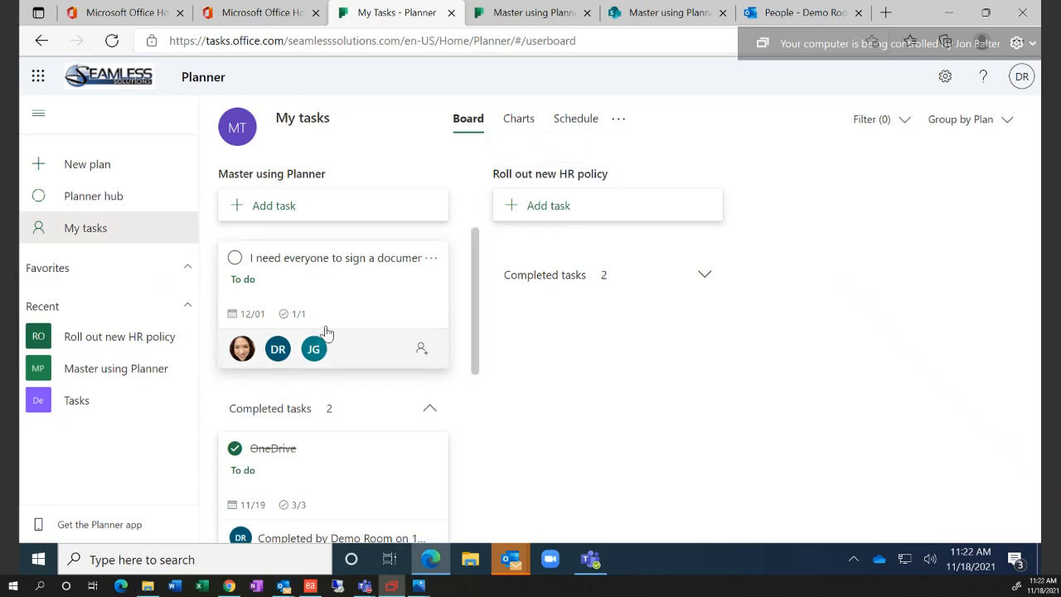
# From the Planner hub, open Roll out new HR policy and export it as 'Roll out new HR policy.xlsx'
pyautogui.click(104, 207)
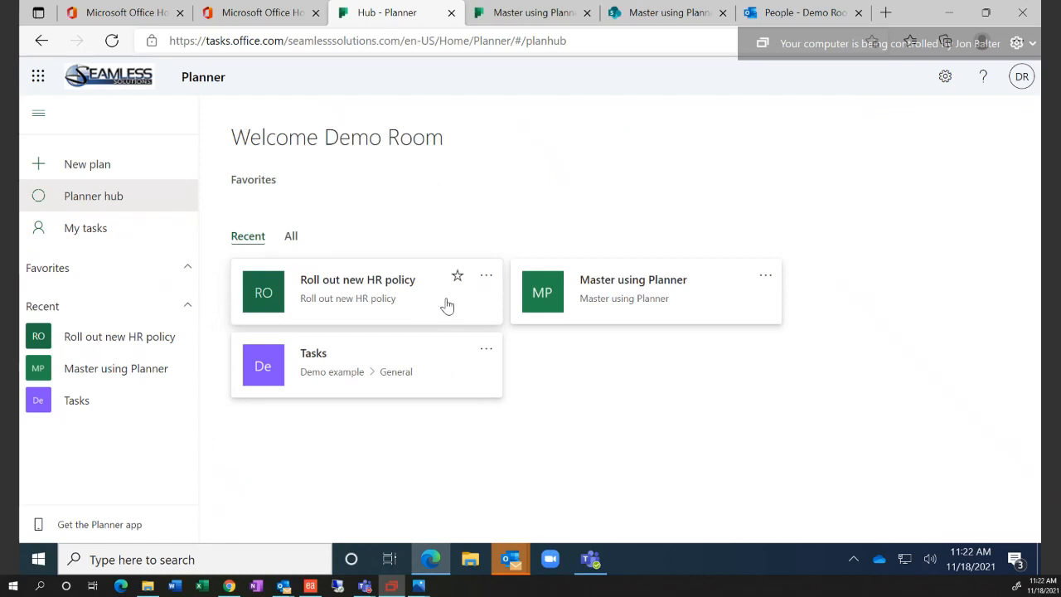
pyautogui.click(565, 298)
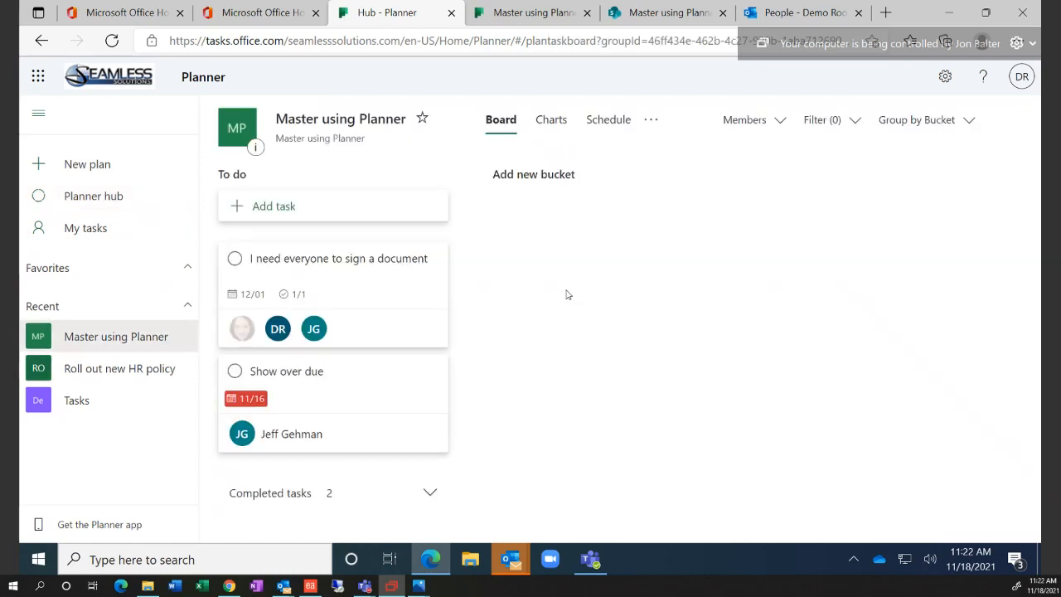
pyautogui.click(650, 121)
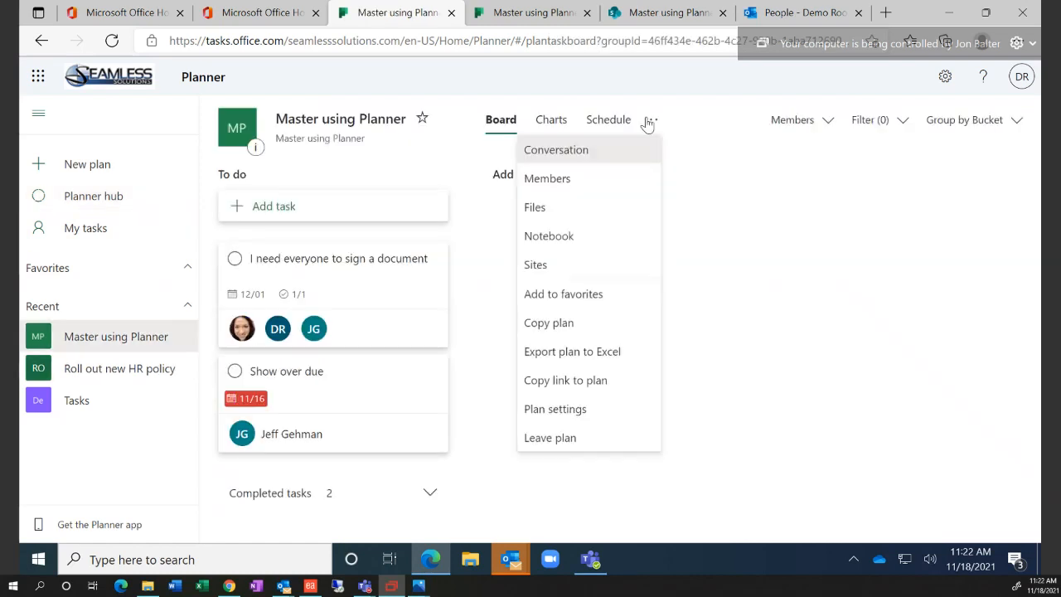
pyautogui.click(95, 196)
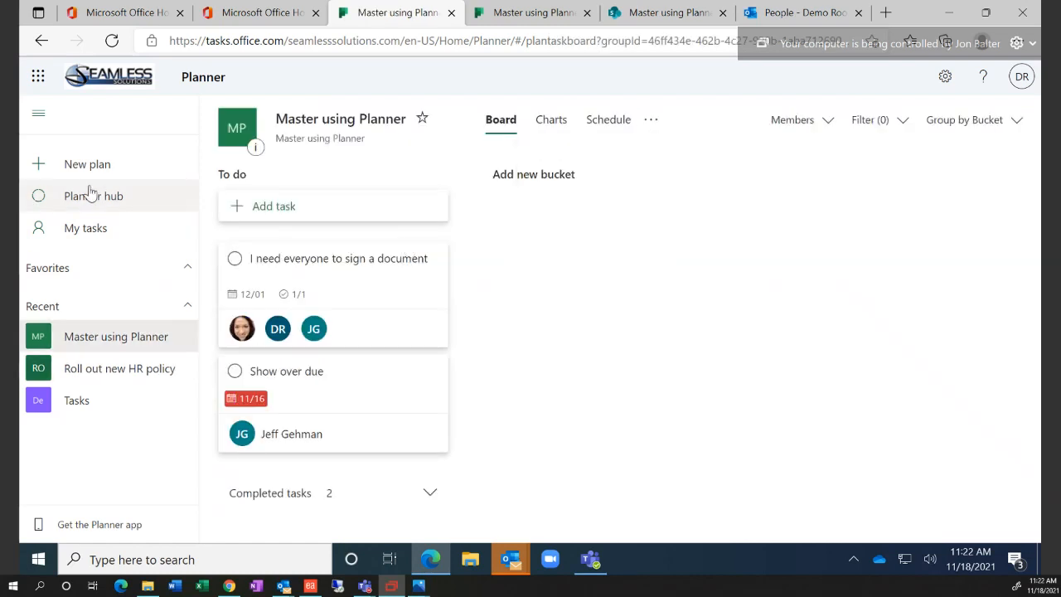
pyautogui.click(65, 228)
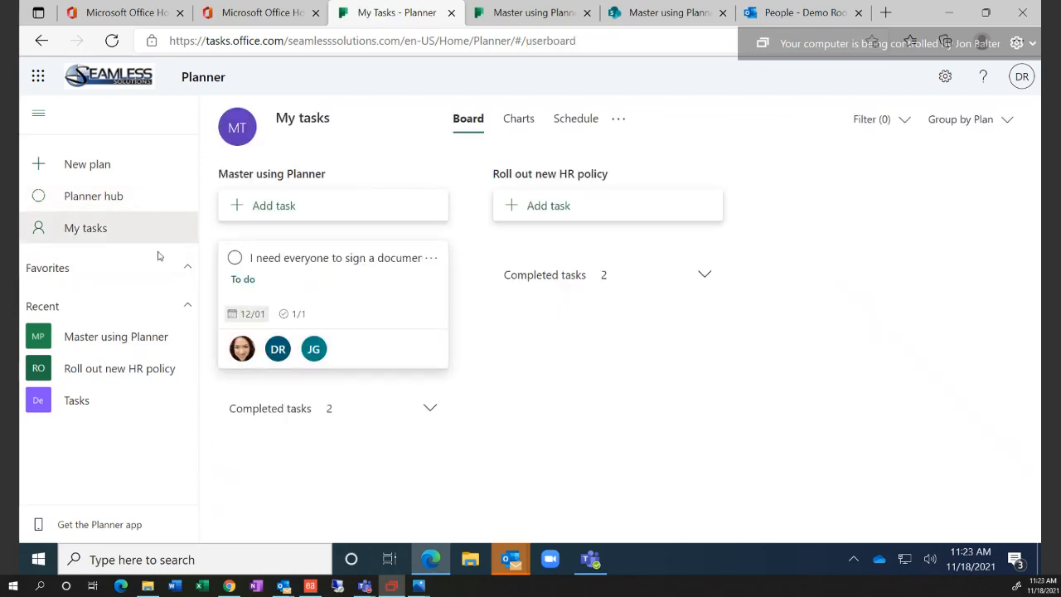
pyautogui.click(118, 201)
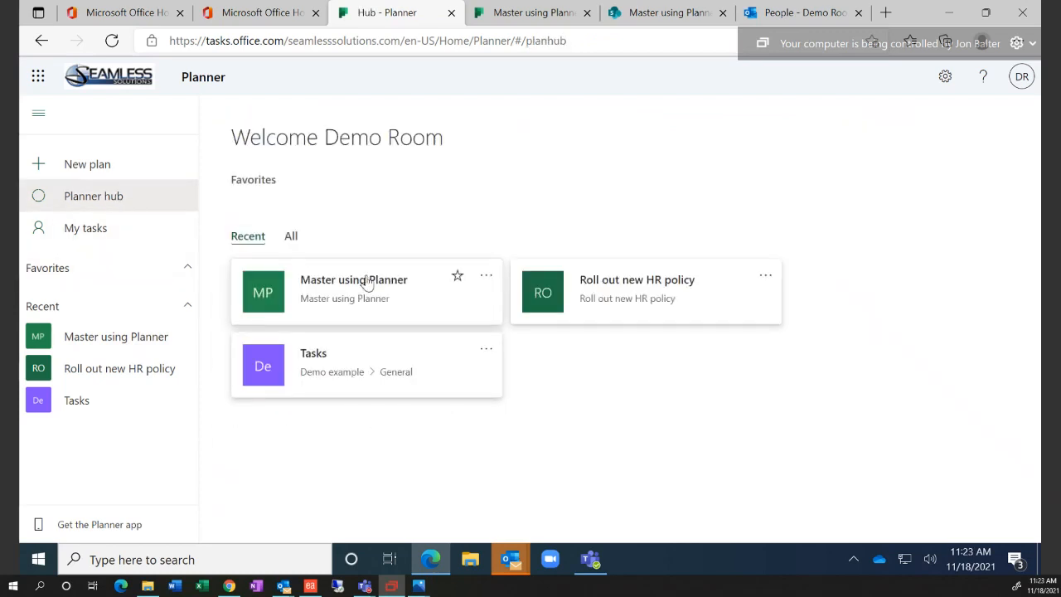
pyautogui.click(612, 297)
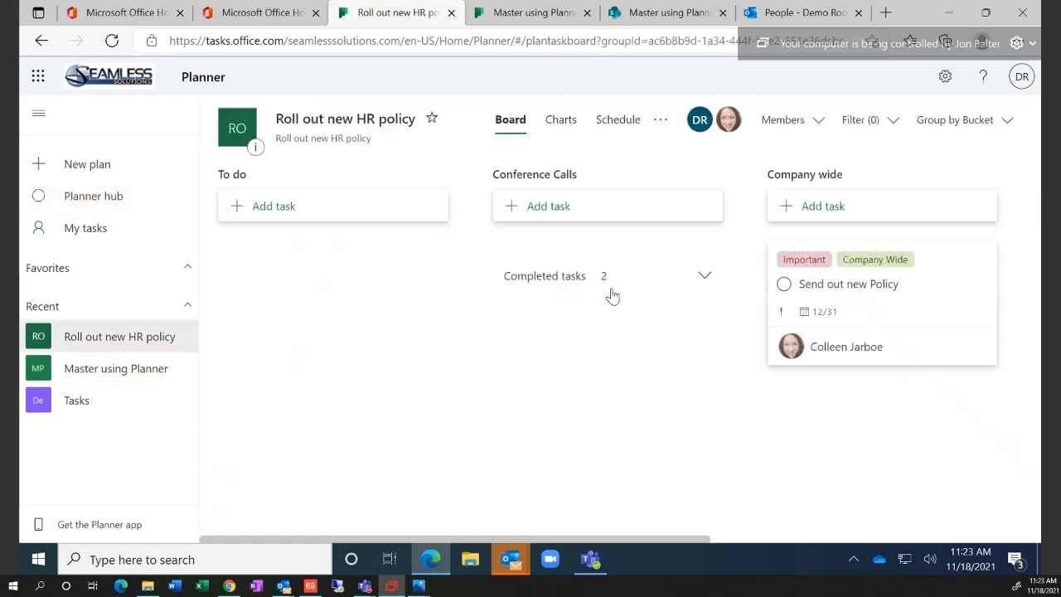
pyautogui.click(663, 122)
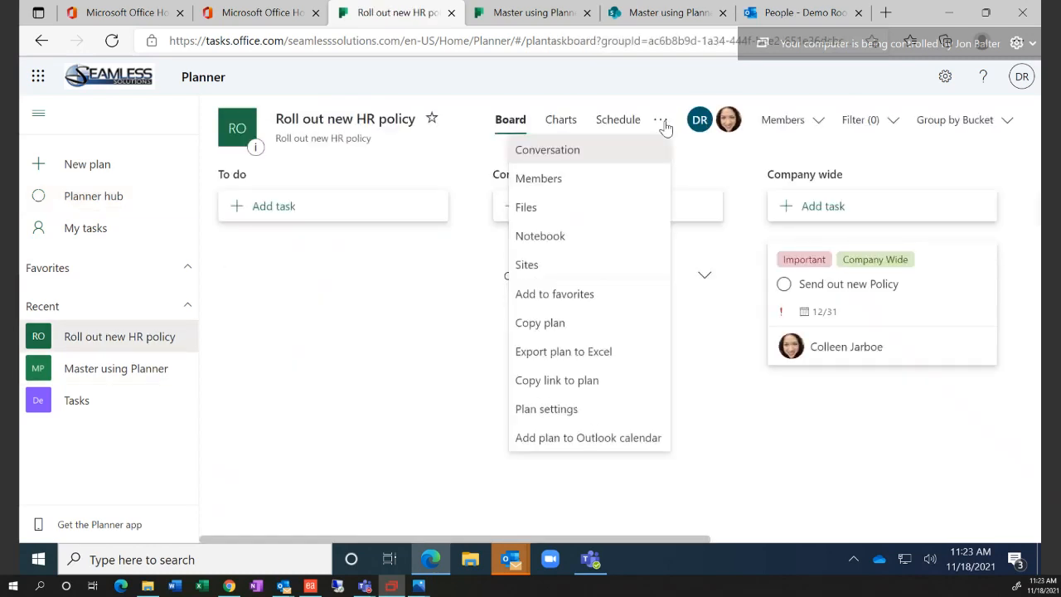
pyautogui.click(603, 358)
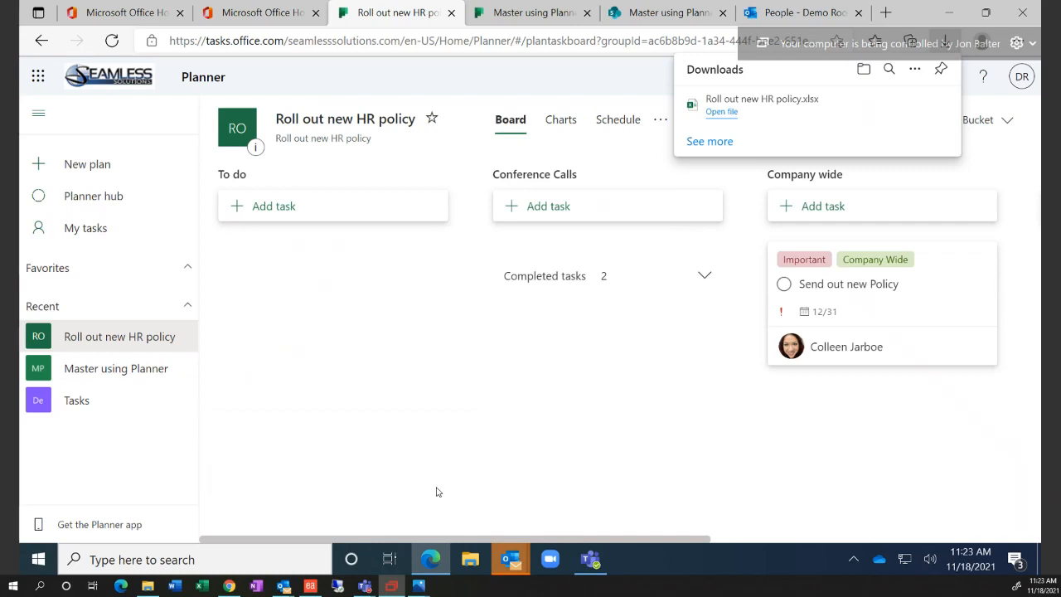
# Open the downloaded workbook, inspect task IDs, names and bucket C2, then restore the window
pyautogui.click(729, 113)
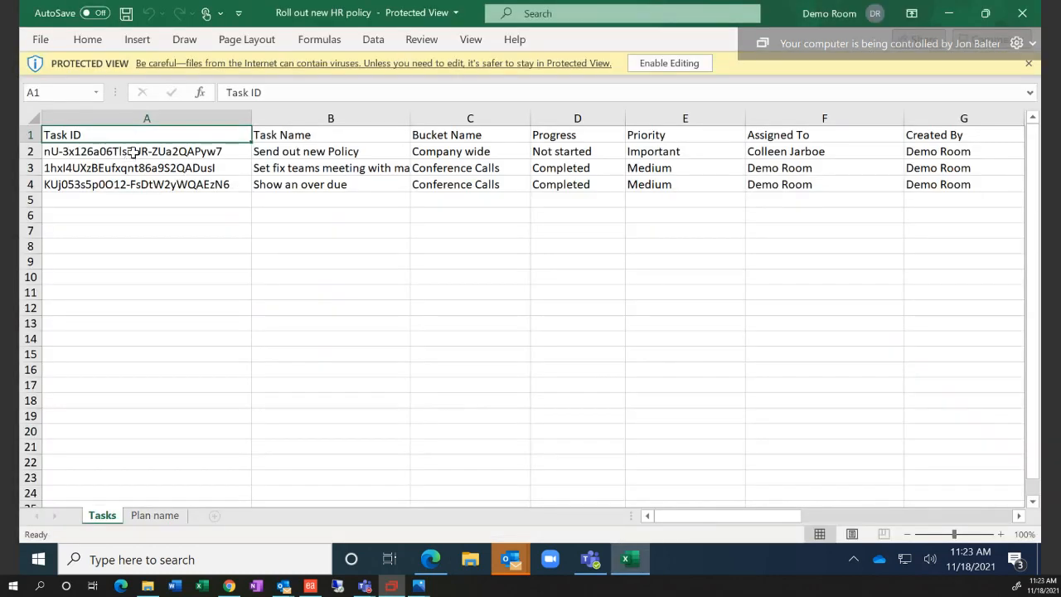
pyautogui.moveTo(130, 156); pyautogui.dragTo(140, 187)
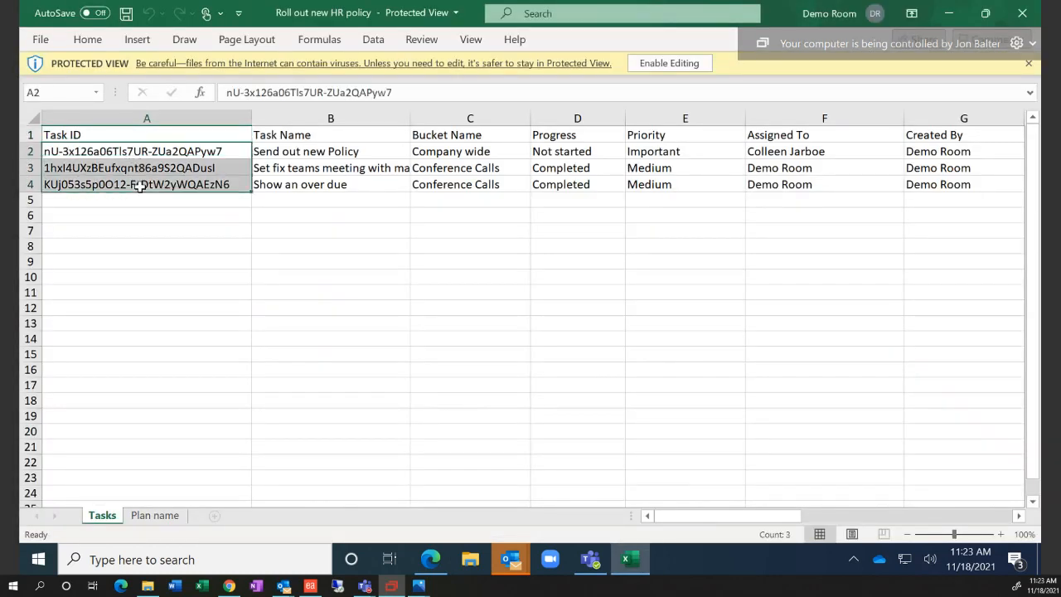
pyautogui.moveTo(222, 155); pyautogui.dragTo(233, 177)
pyautogui.moveTo(317, 148); pyautogui.dragTo(310, 184)
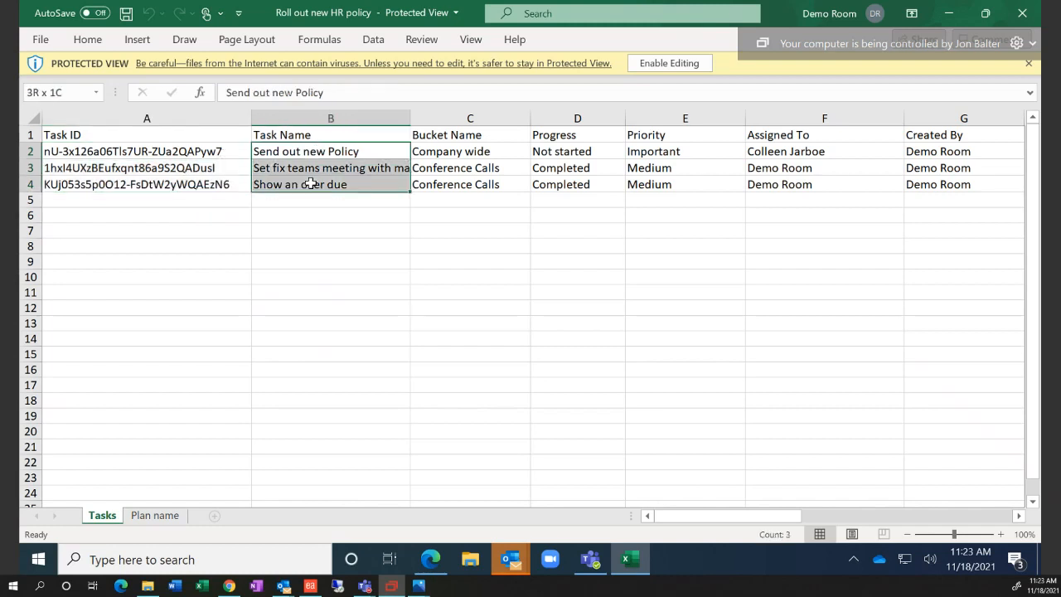
pyautogui.click(324, 151)
pyautogui.click(431, 149)
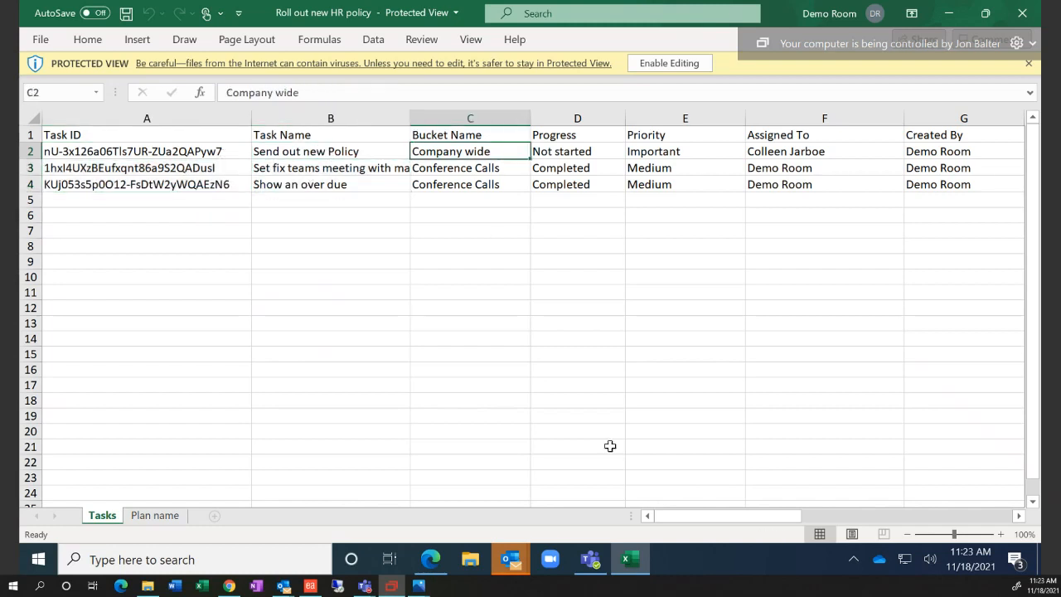
pyautogui.moveTo(696, 514); pyautogui.dragTo(671, 532)
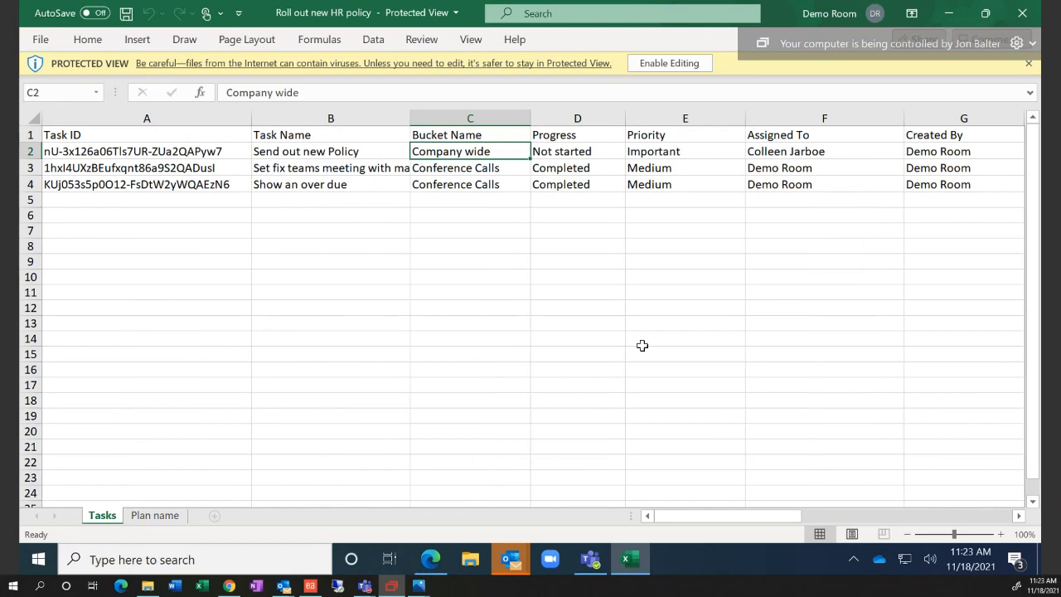
pyautogui.doubleClick(779, 25)
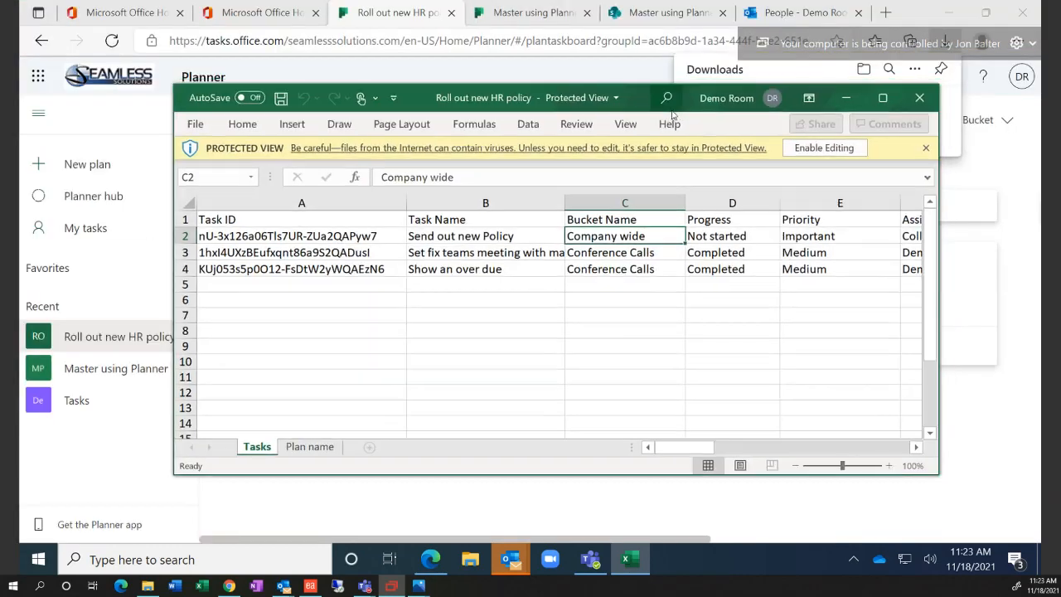
# Close Excel and expand Conference Calls' two completed tasks, briefly checking the plan's options
pyautogui.click(920, 98)
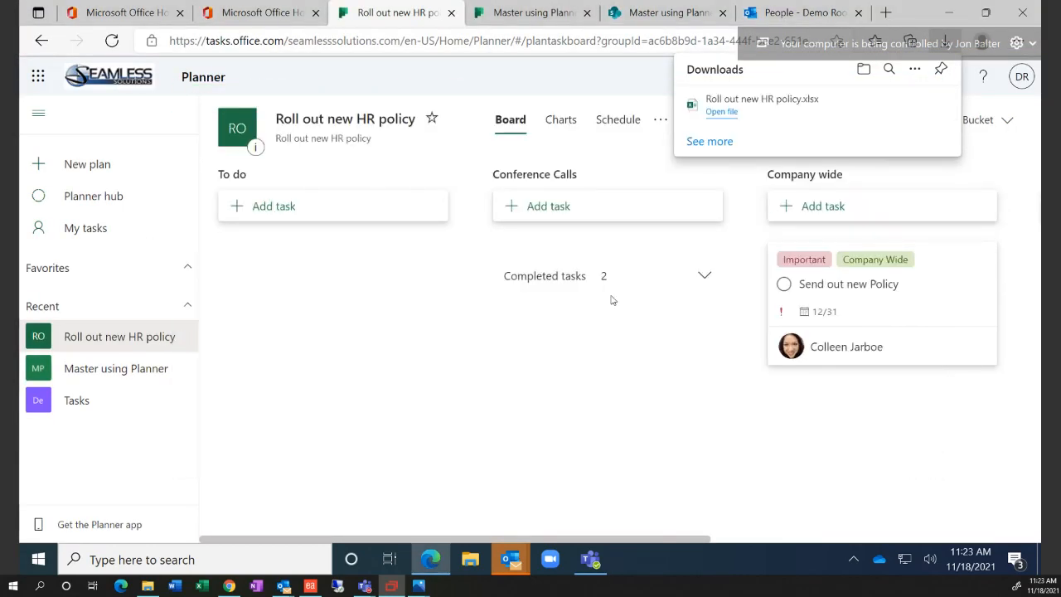
pyautogui.click(701, 277)
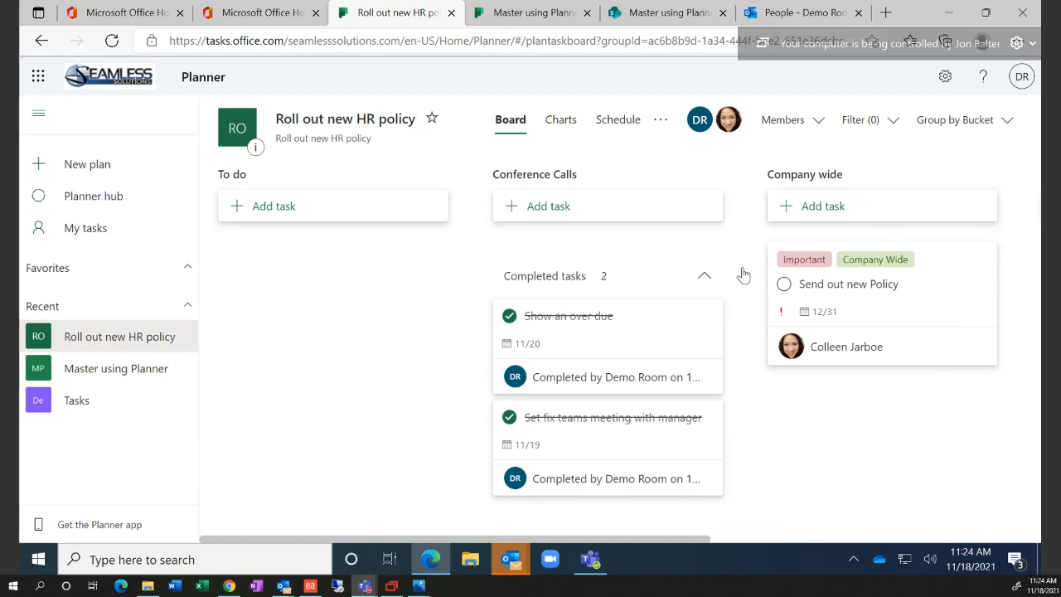
pyautogui.click(662, 121)
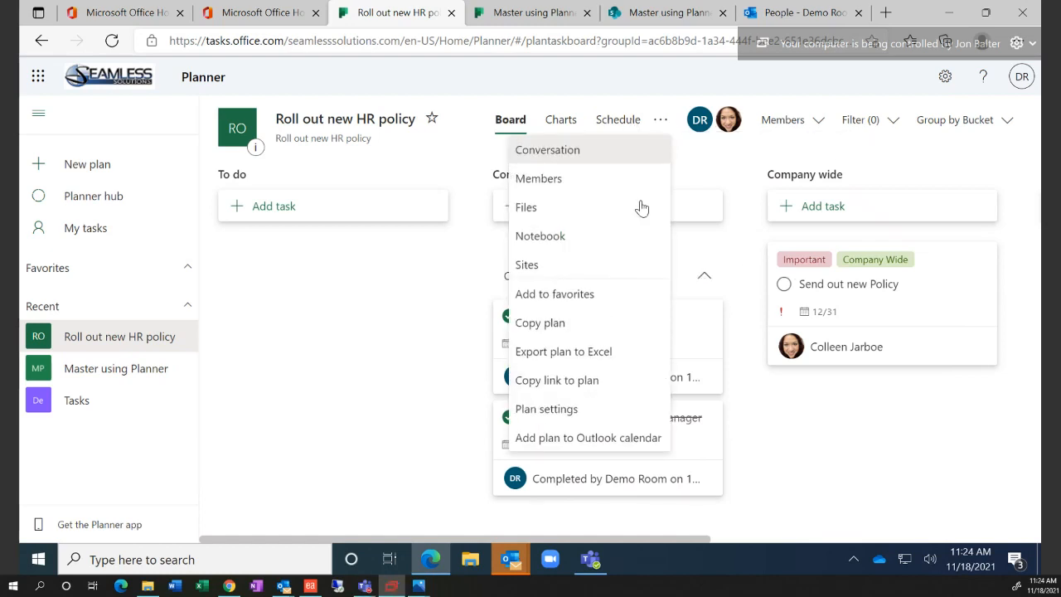
pyautogui.click(359, 286)
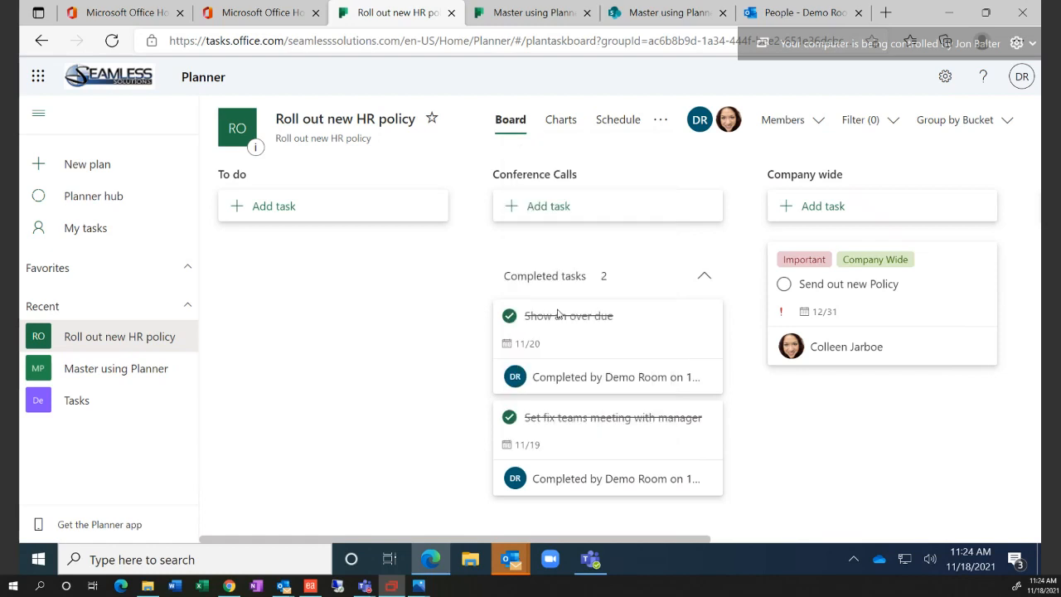
# Open Send out new Policy, try attaching a file from the computer, then launch File Explorer
pyautogui.click(843, 299)
pyautogui.scroll(-2, 443, 480)
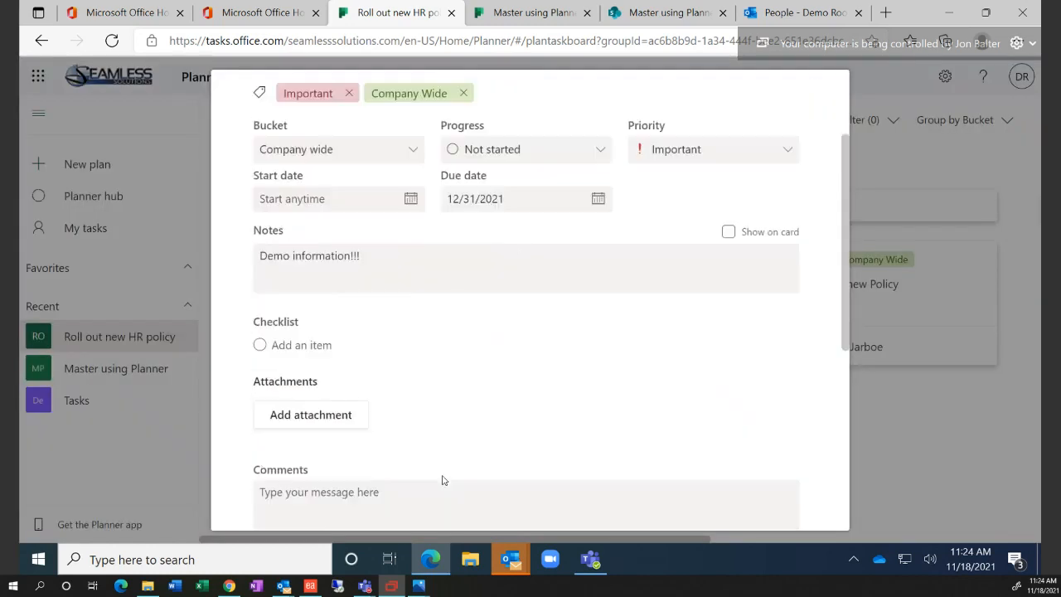
pyautogui.scroll(-3, 417, 383)
pyautogui.click(324, 204)
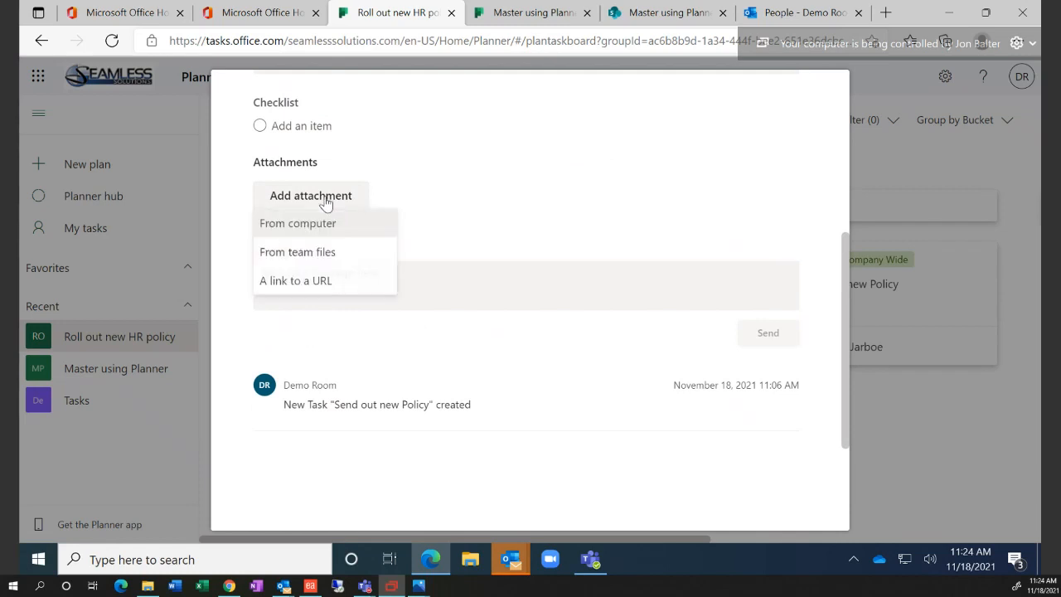
pyautogui.click(324, 233)
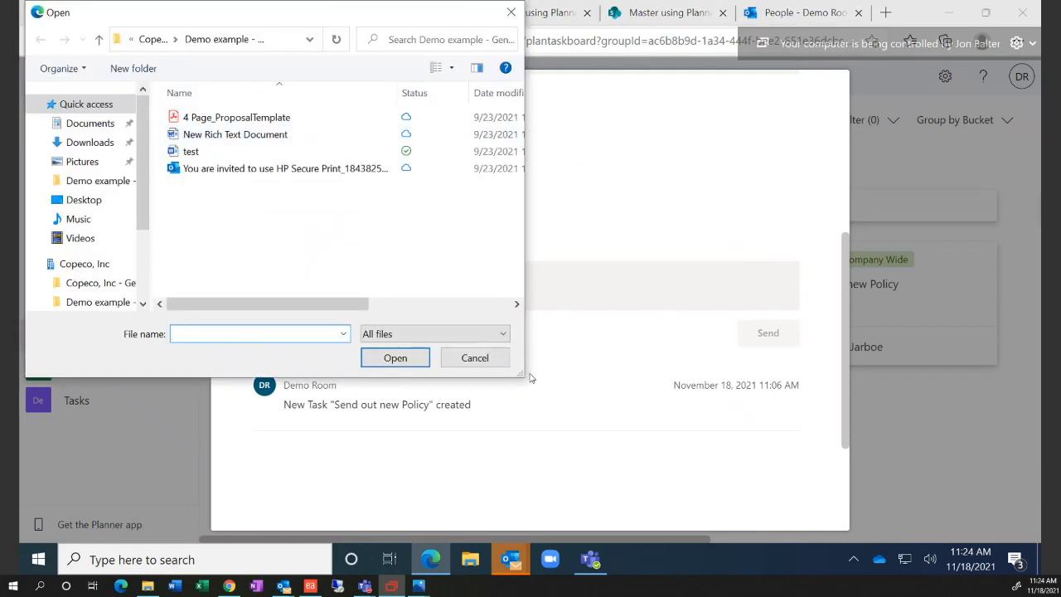
pyautogui.click(490, 363)
pyautogui.click(224, 559)
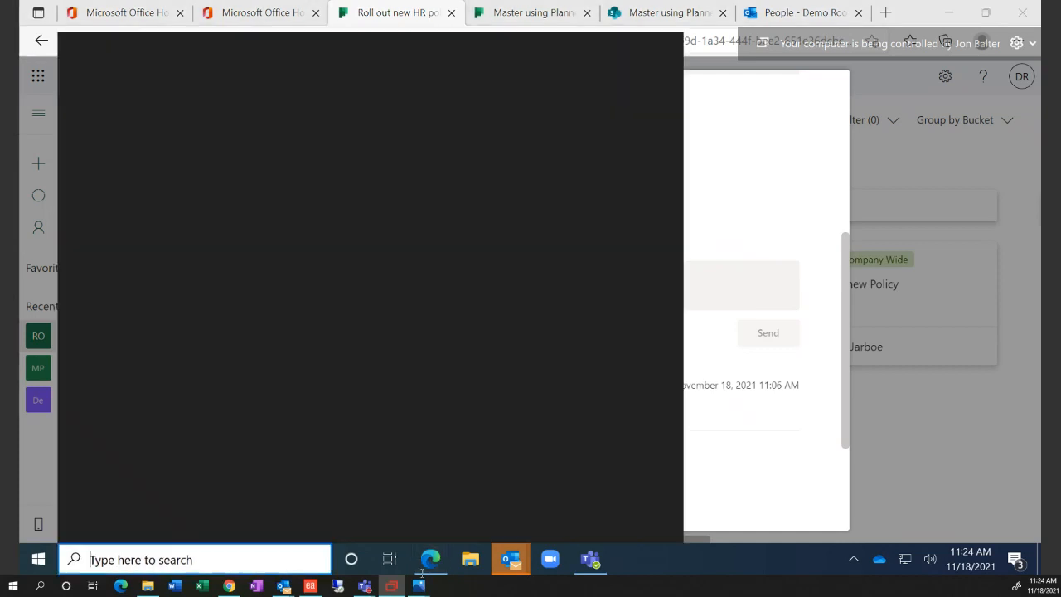
pyautogui.click(470, 559)
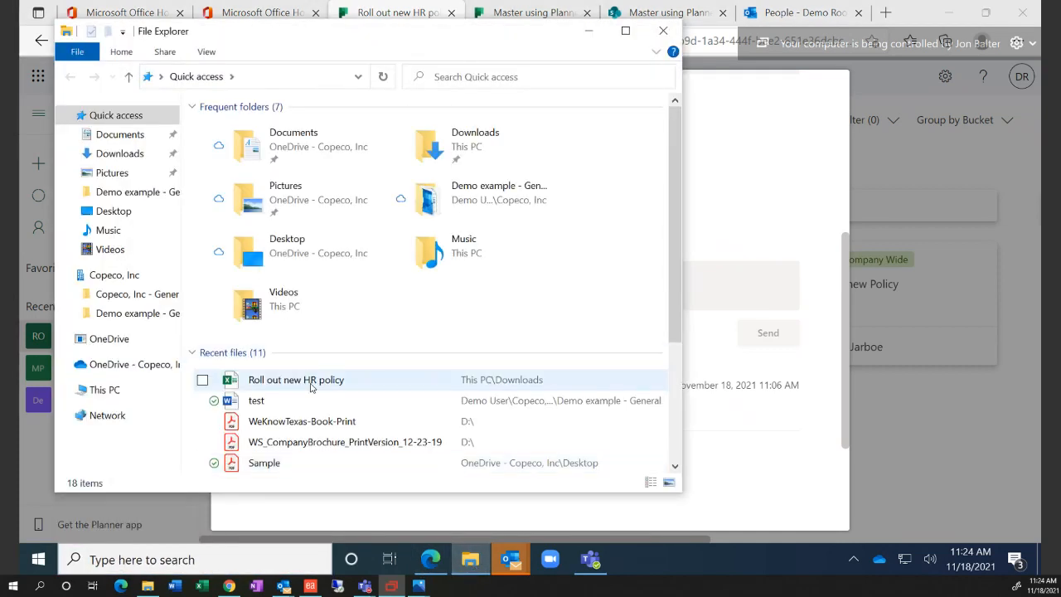
# Open the recent 'test' document, save a copy named 'New Company wide Policy', and close both Word windows
pyautogui.doubleClick(258, 403)
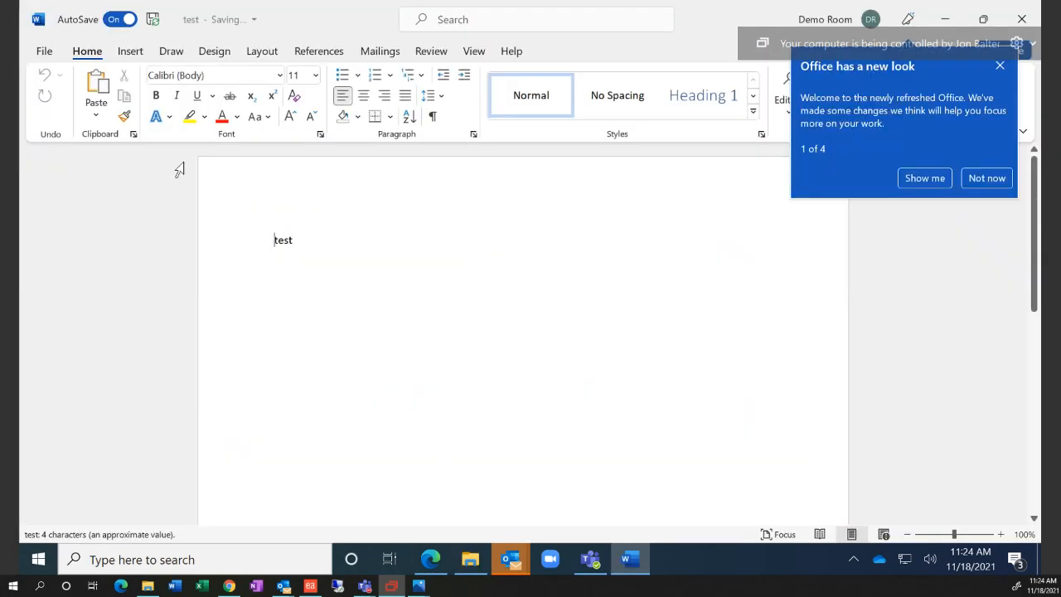
pyautogui.click(42, 51)
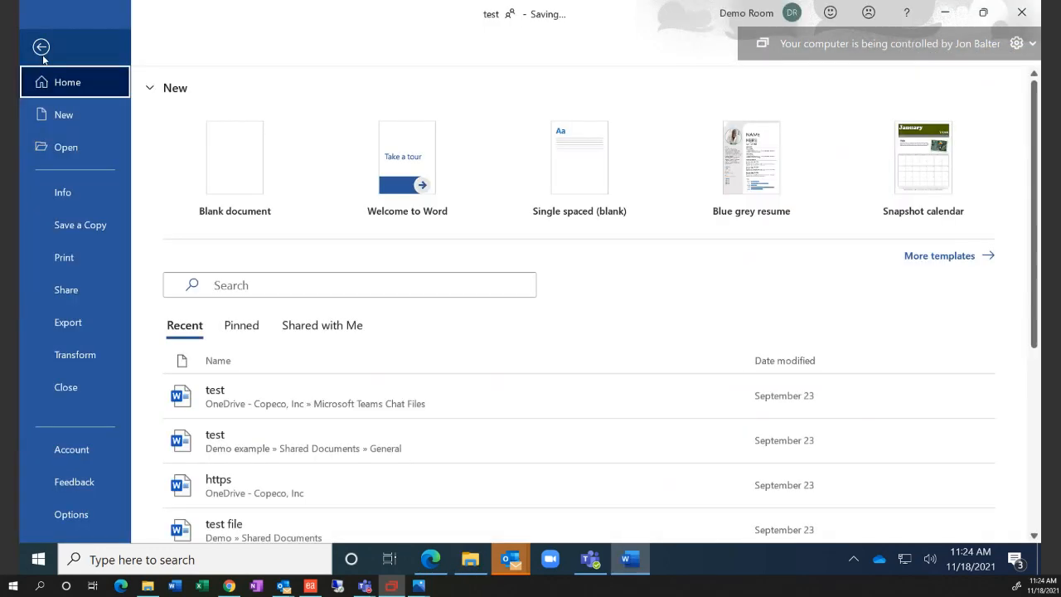
pyautogui.click(79, 225)
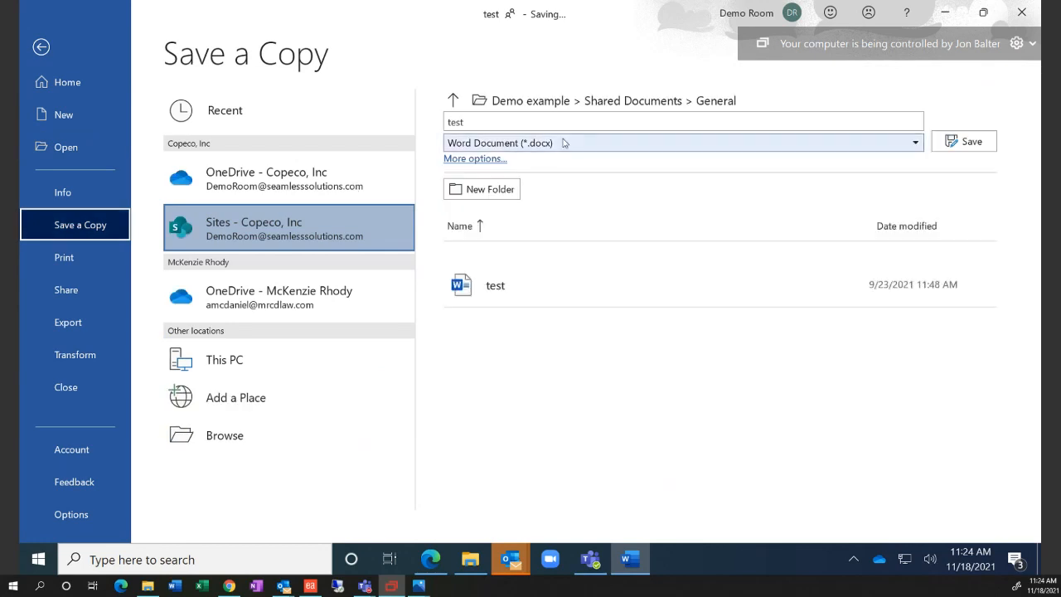
pyautogui.write('New')
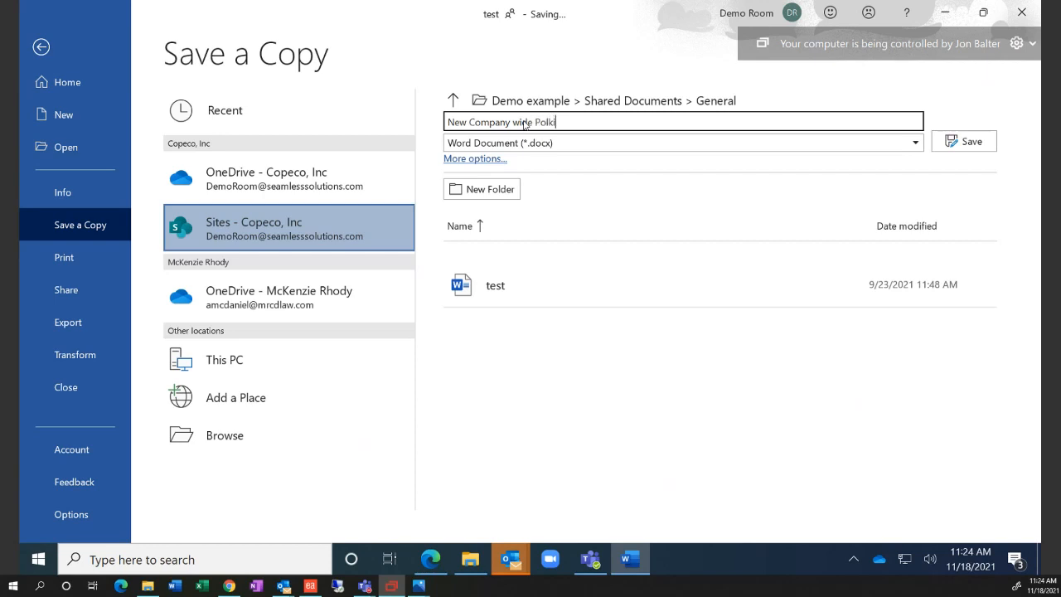
pyautogui.write(' Company wide Policy')
pyautogui.click(970, 141)
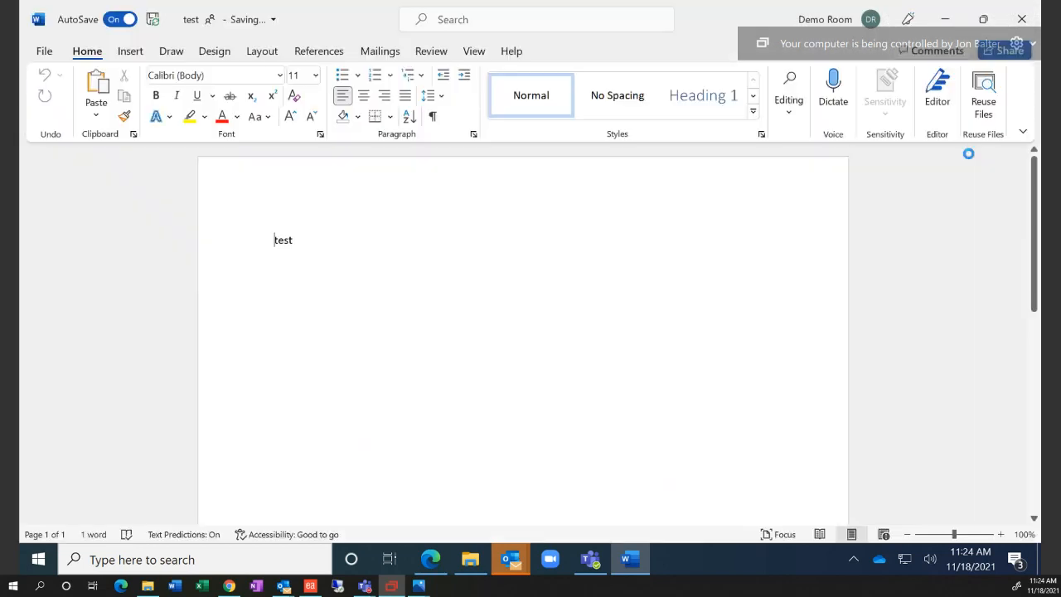
pyautogui.click(1022, 12)
pyautogui.click(1021, 12)
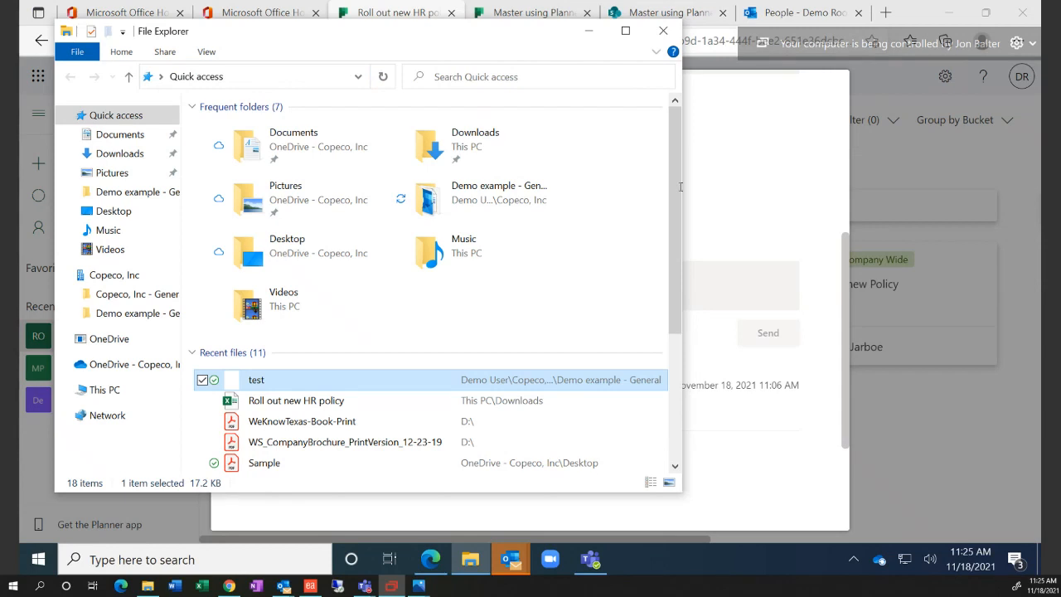
# Attach 'New Company wide Policy' from the computer to the Send out new Policy task and open it
pyautogui.click(663, 30)
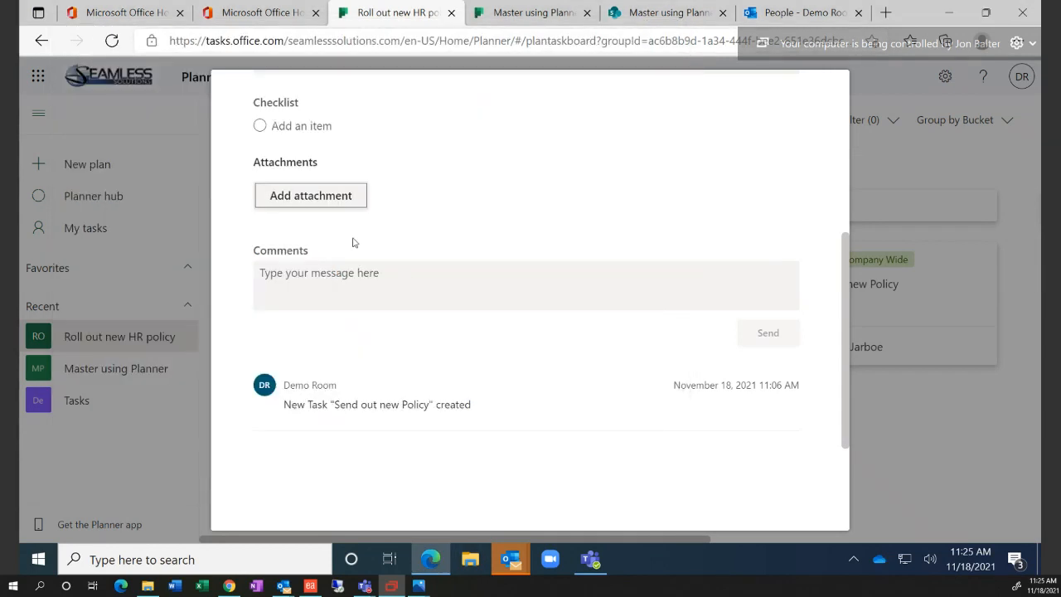
pyautogui.click(334, 205)
pyautogui.click(329, 226)
pyautogui.click(257, 138)
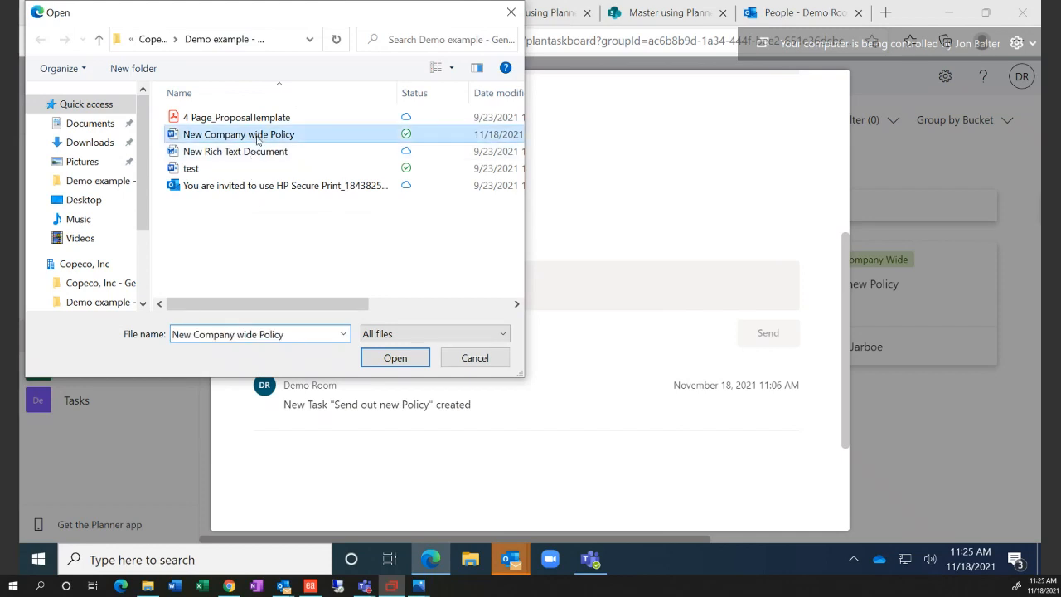
pyautogui.click(395, 358)
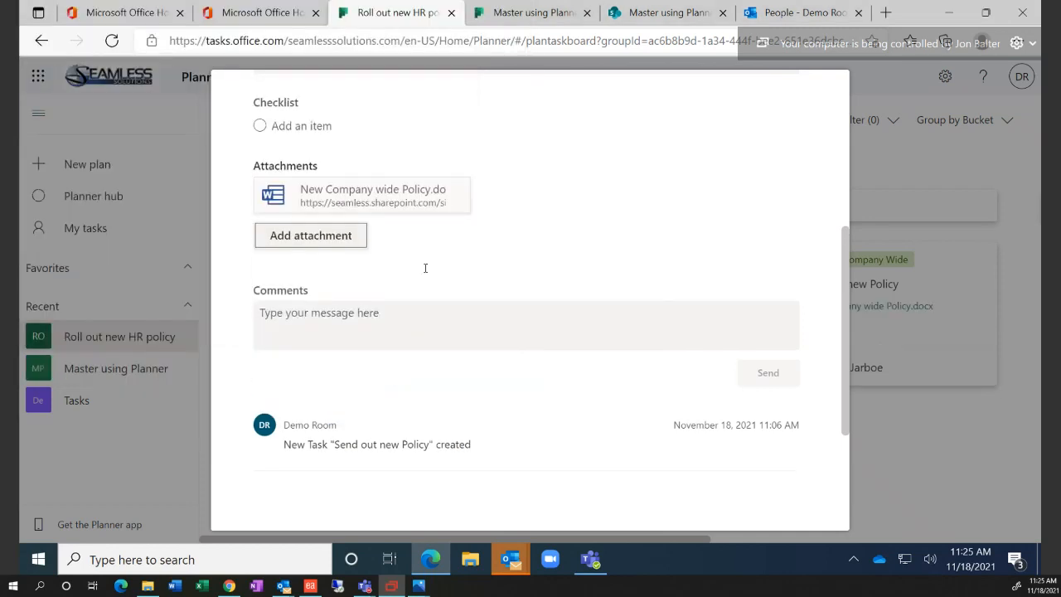
pyautogui.click(401, 207)
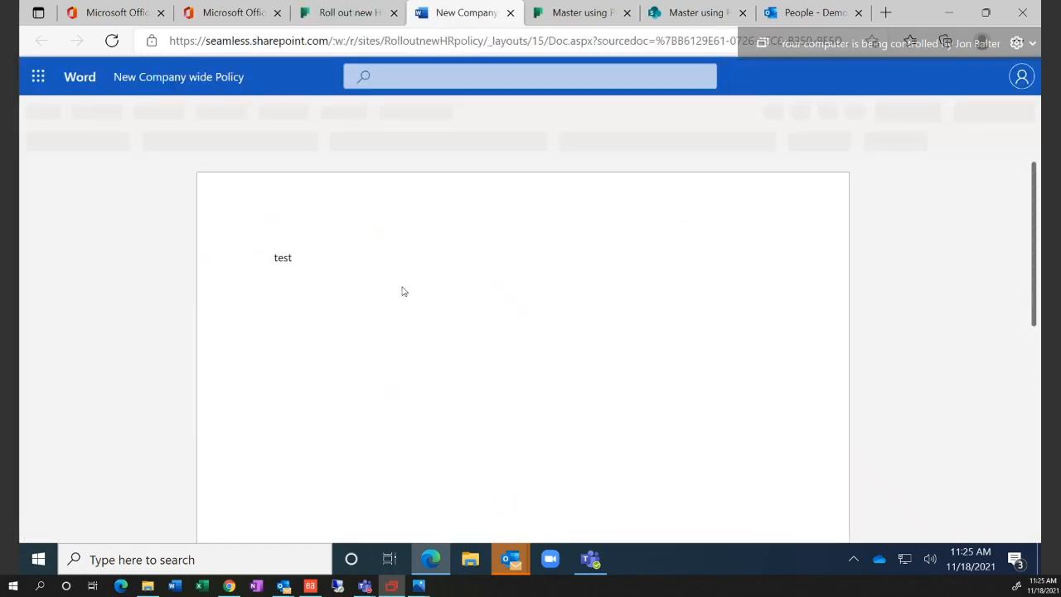
# Replace the word 'test' in the policy document with 'Seamless Solutions'
pyautogui.moveTo(350, 257); pyautogui.dragTo(244, 260)
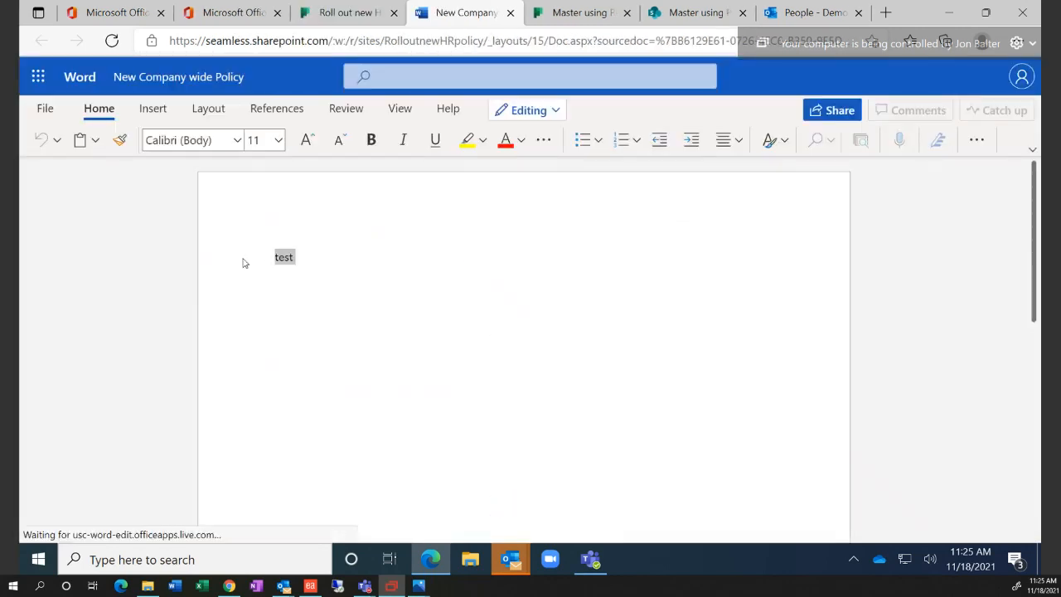
pyautogui.write('Seamlkes')
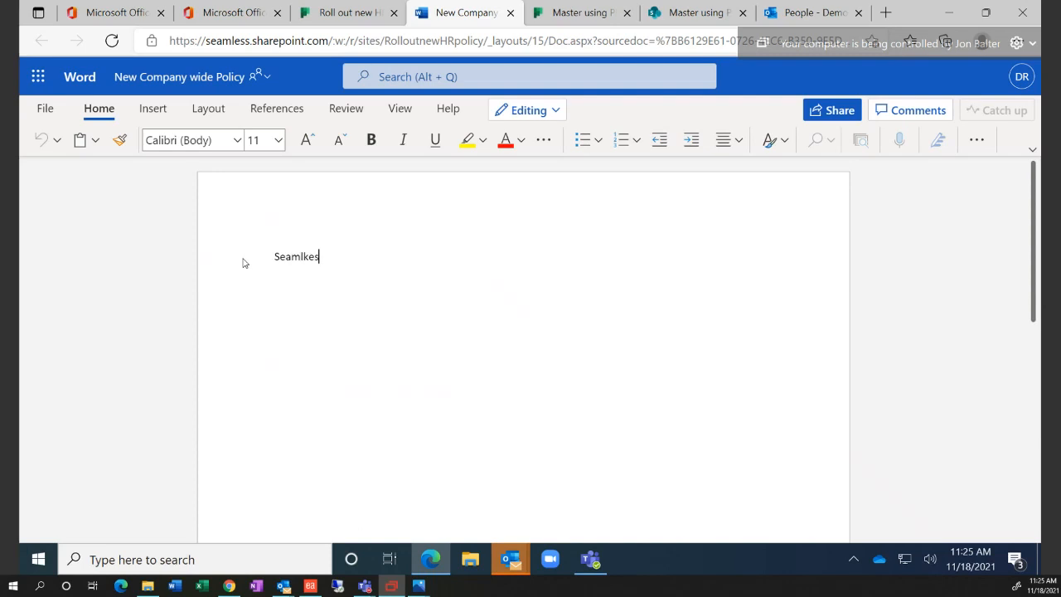
pyautogui.press('BackSpace')
pyautogui.press('BackSpace')
pyautogui.press('BackSpace')
pyautogui.write('ess Solut')
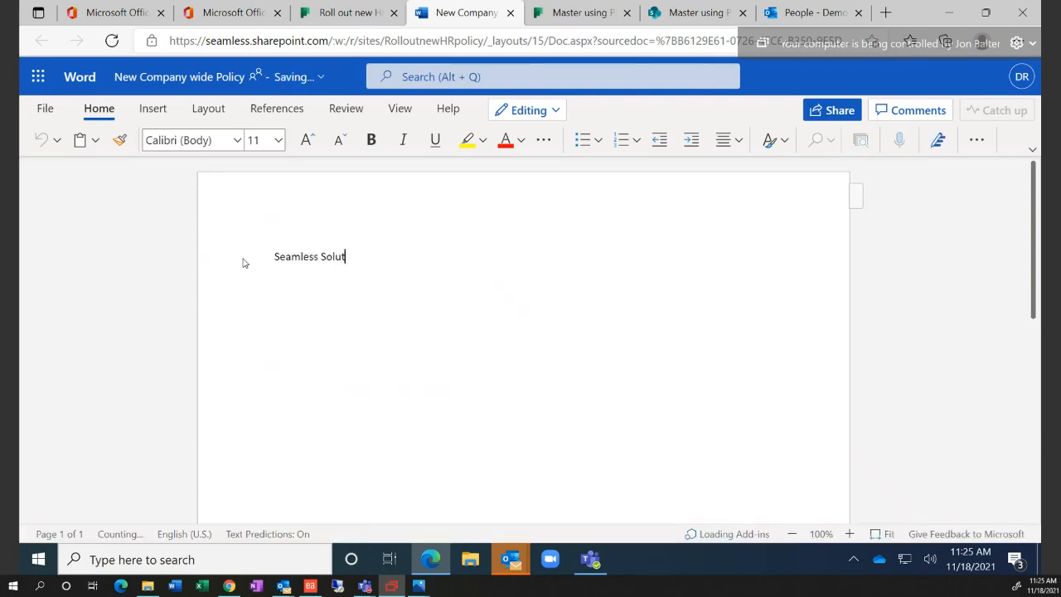
pyautogui.write('ions')
pyautogui.press('Return')
# Add the lines 'The awesome!' and 'Rule January 1 st', then close the document tab
pyautogui.write('The ')
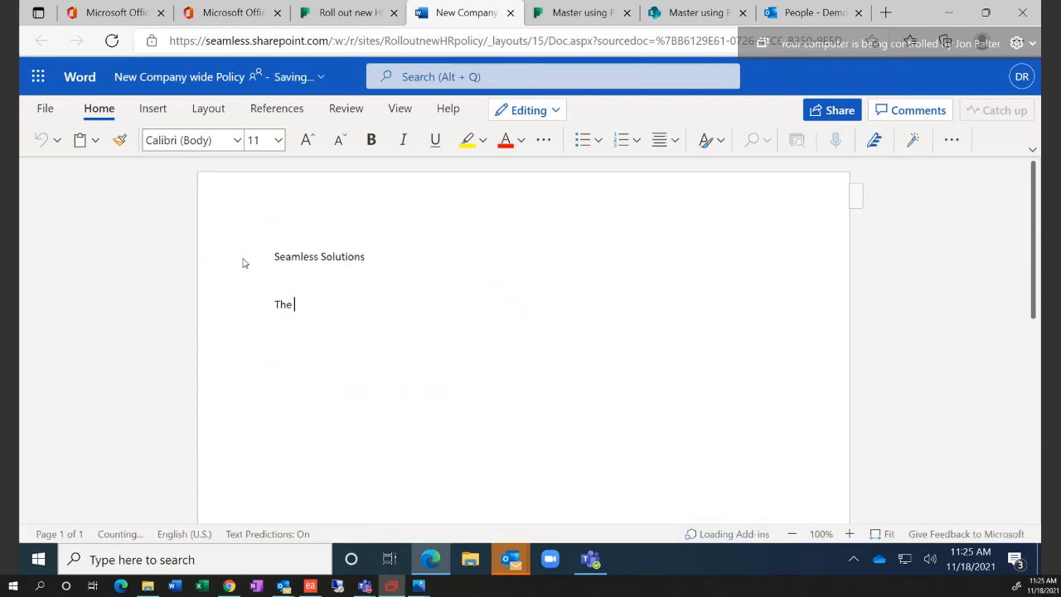
pyautogui.write('aweso')
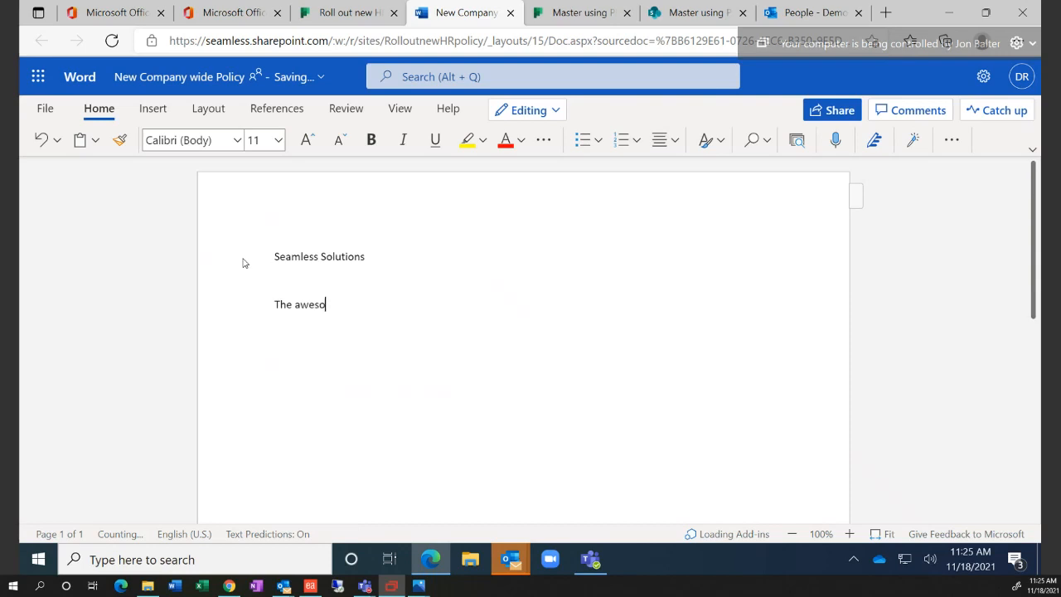
pyautogui.write('me!')
pyautogui.press('Return')
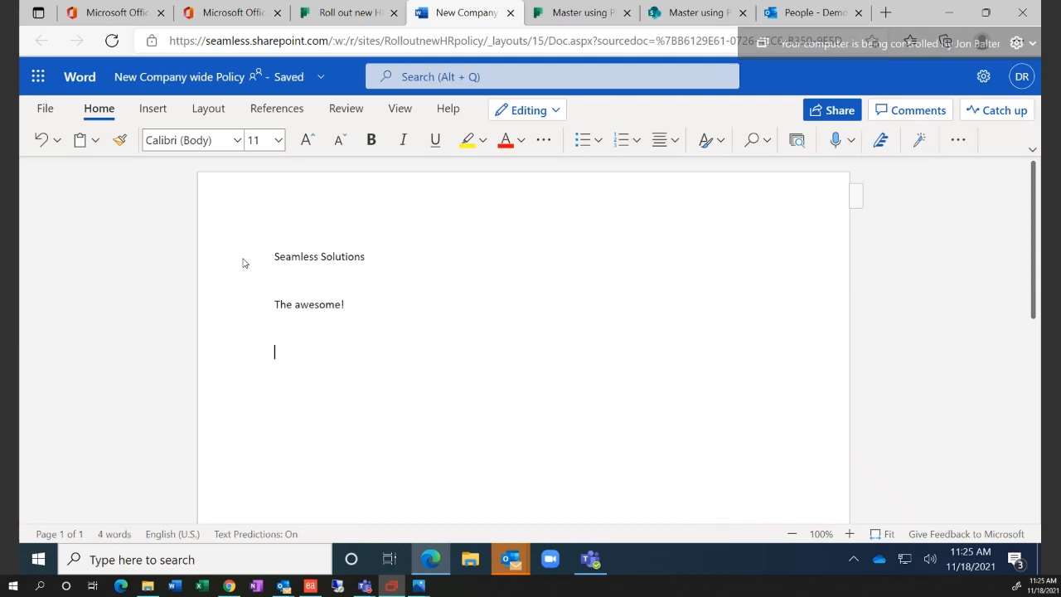
pyautogui.write('Rule J')
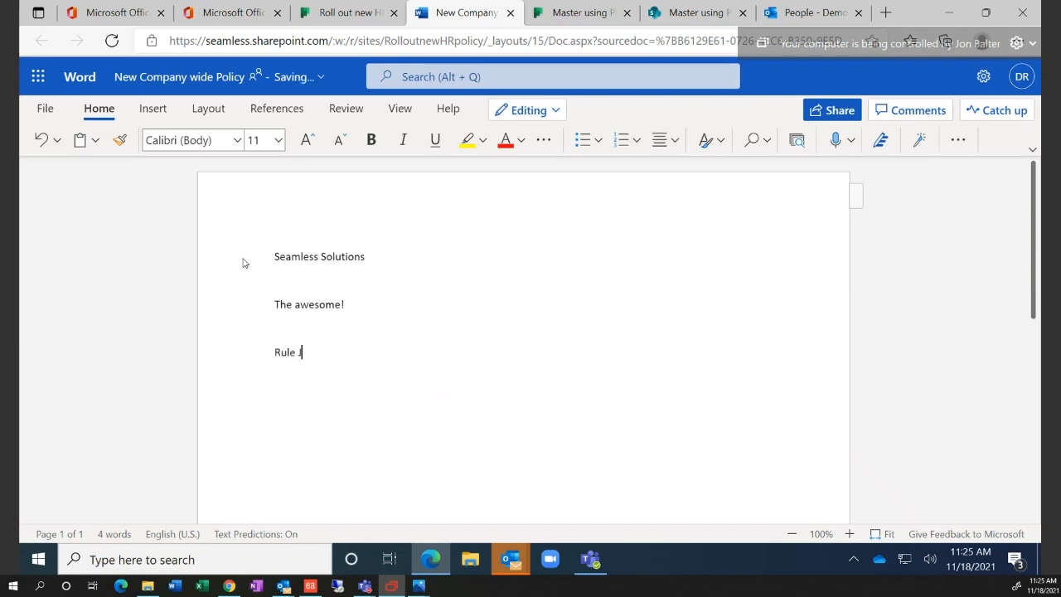
pyautogui.write('anuary 1 st')
pyautogui.press('Return')
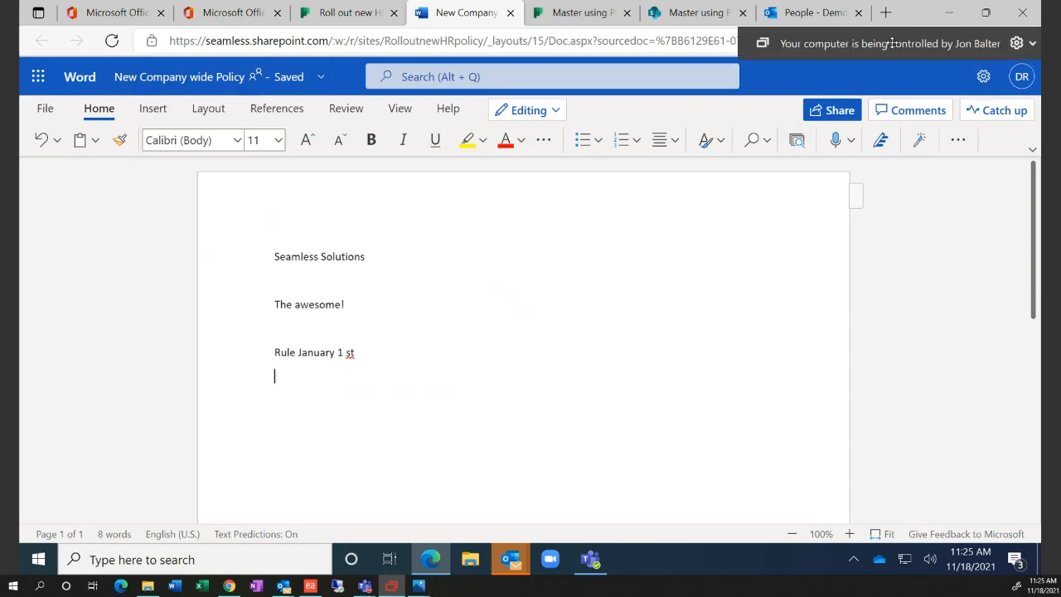
pyautogui.moveTo(890, 43); pyautogui.dragTo(843, 21)
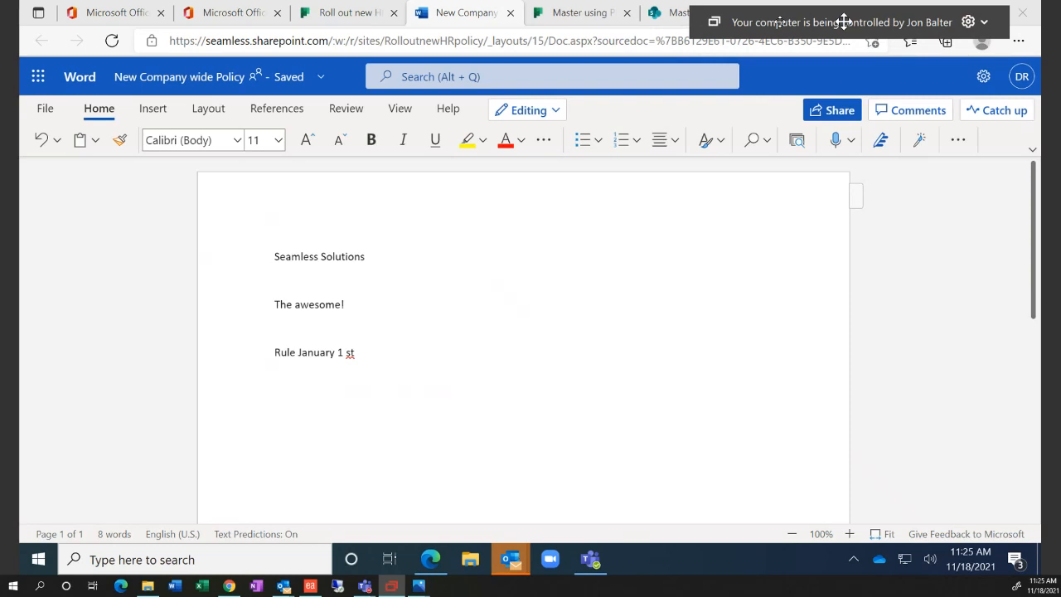
pyautogui.click(511, 14)
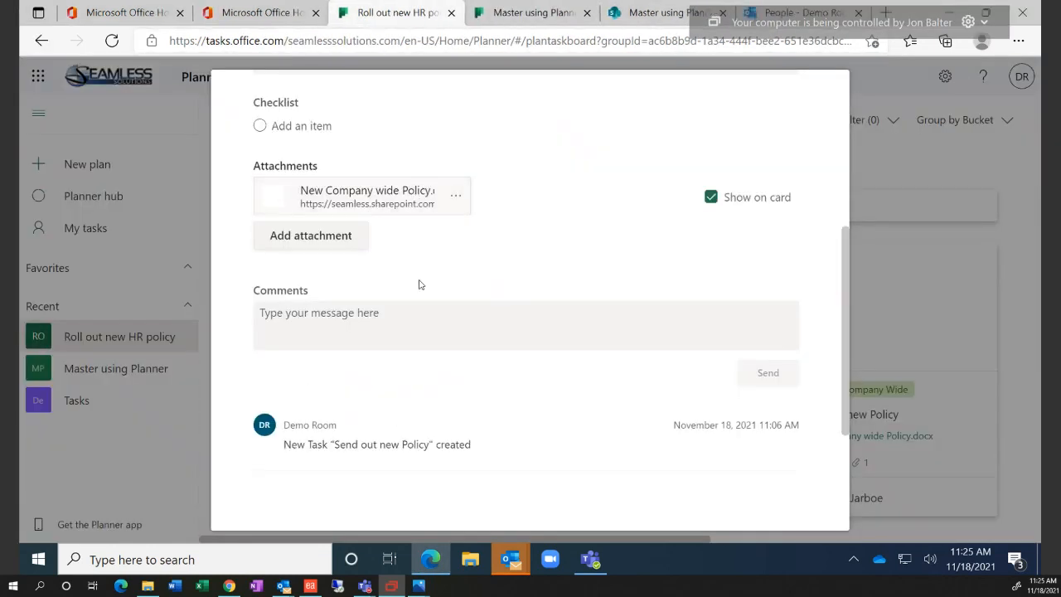
# Add 'This is the new policy.' to the task notes
pyautogui.scroll(4, 420, 286)
pyautogui.scroll(-4, 398, 323)
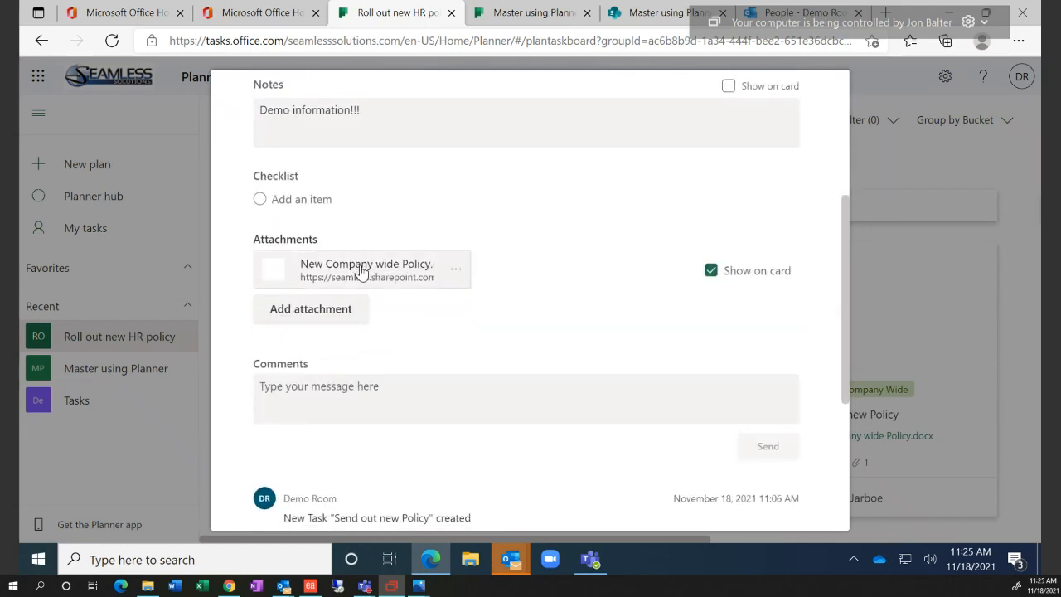
pyautogui.scroll(3, 398, 361)
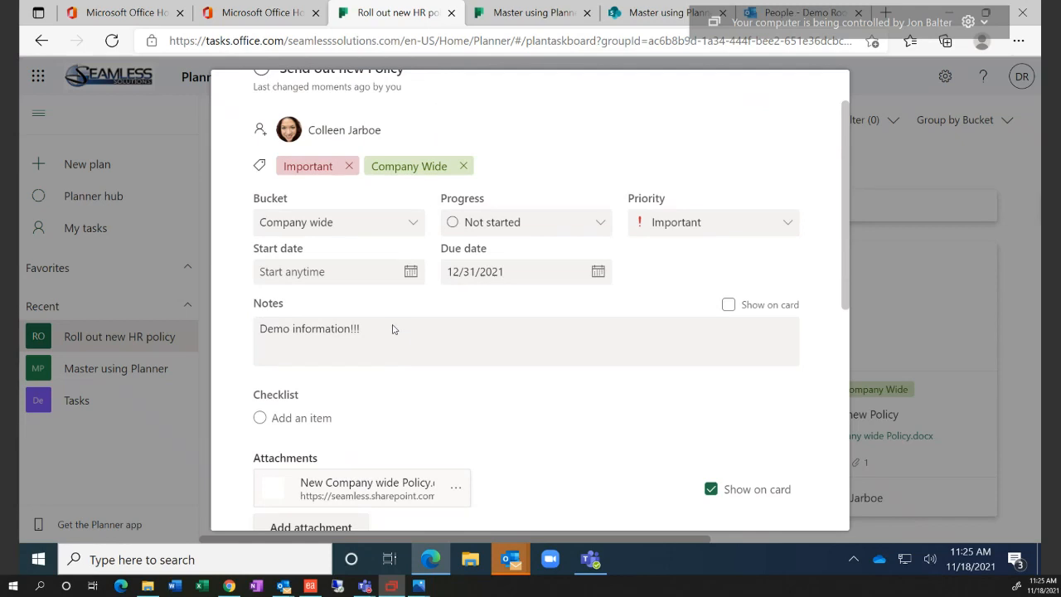
pyautogui.click(393, 326)
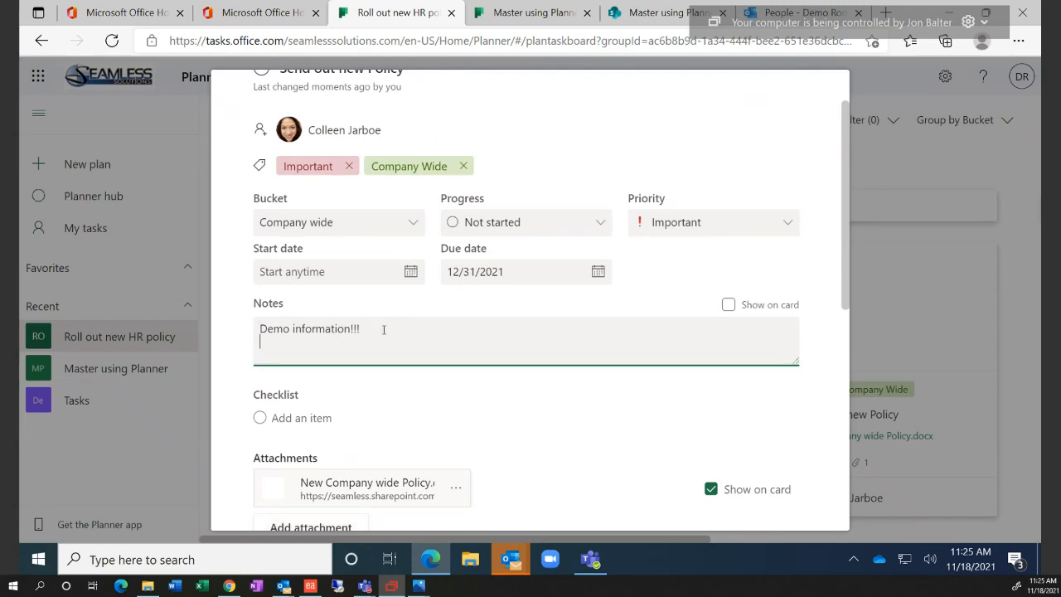
pyautogui.write('This is the new policy.')
pyautogui.press('Return')
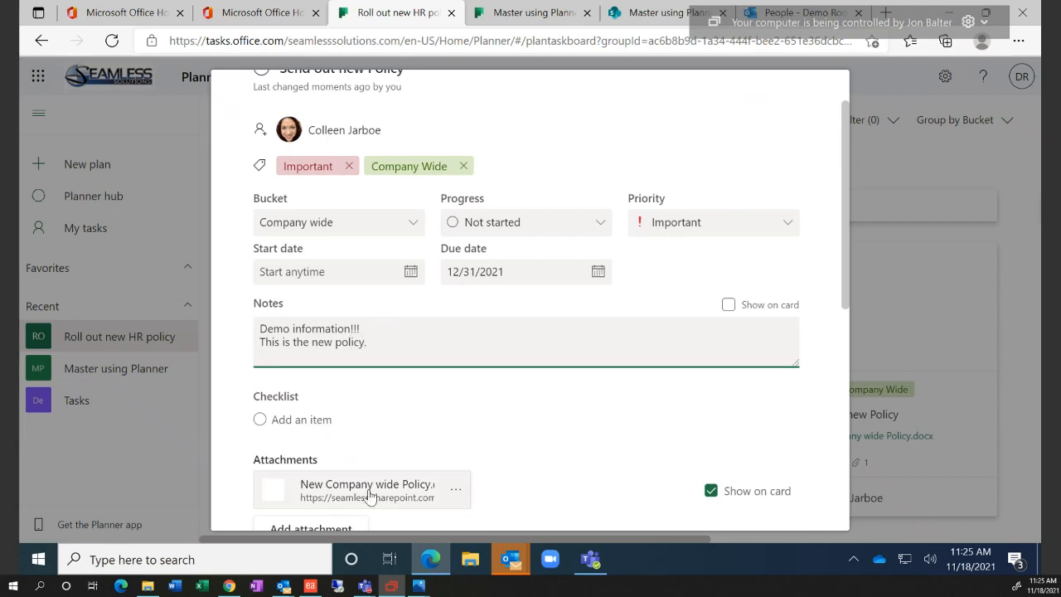
# Set the task's progress to In progress
pyautogui.scroll(2, 449, 411)
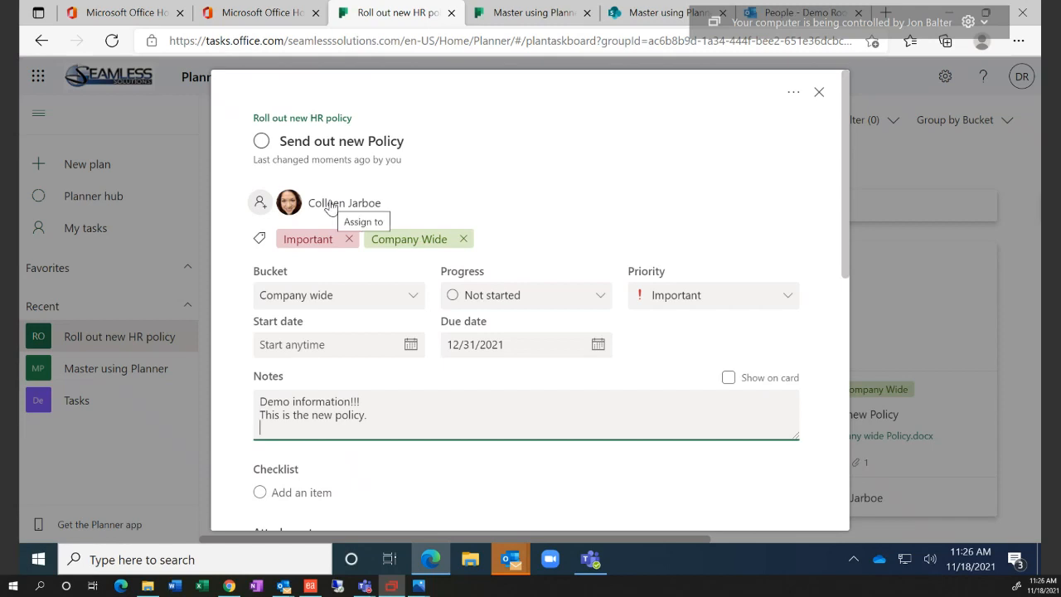
pyautogui.click(552, 303)
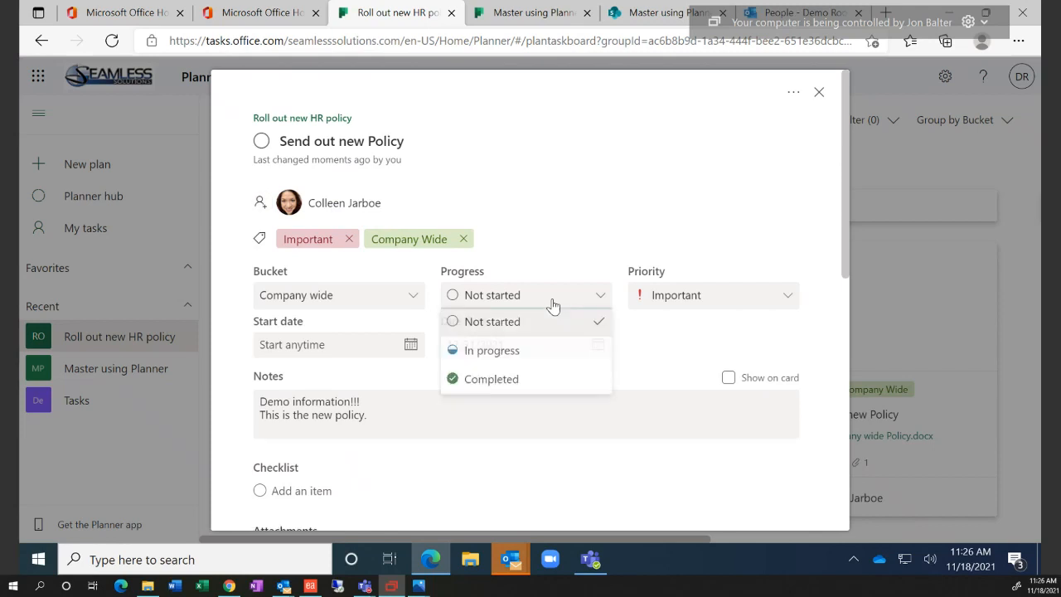
pyautogui.click(530, 356)
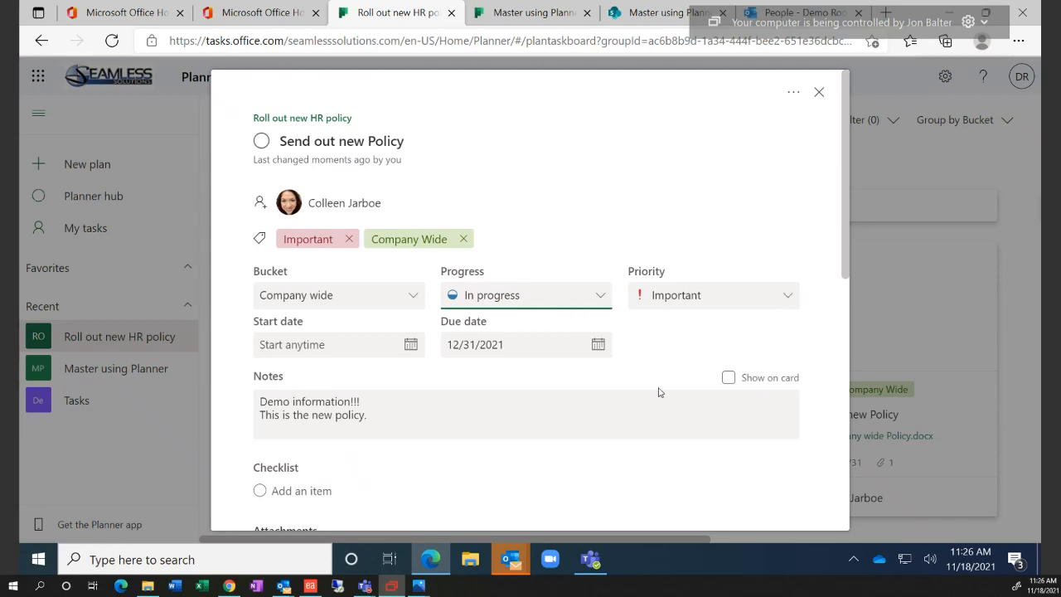
# Switch the card preview between attachment and notes, leaving notes shown, and close the task
pyautogui.scroll(-1, 646, 421)
pyautogui.scroll(-1, 646, 420)
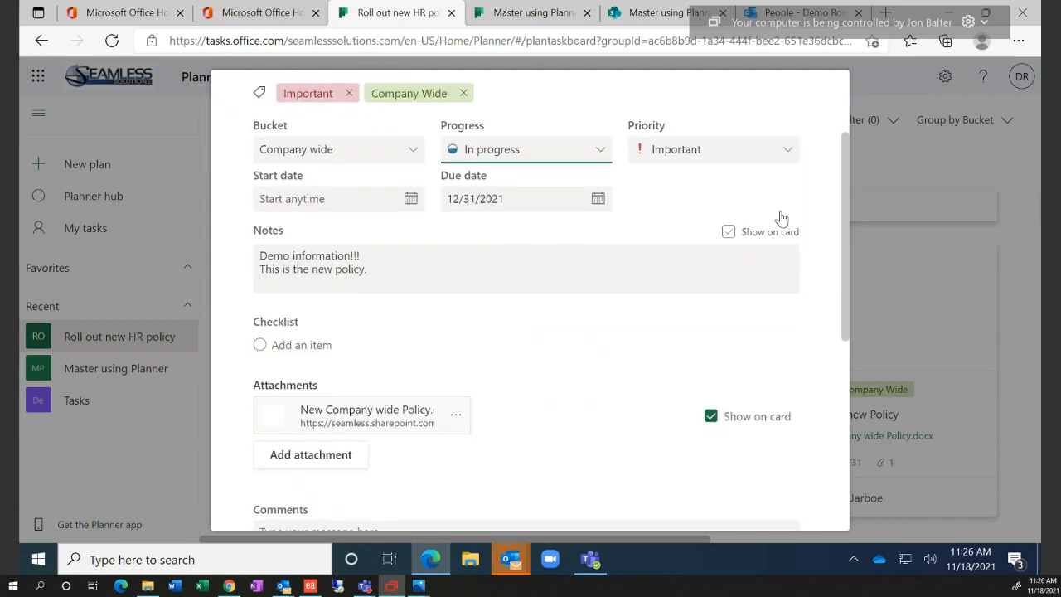
pyautogui.click(759, 240)
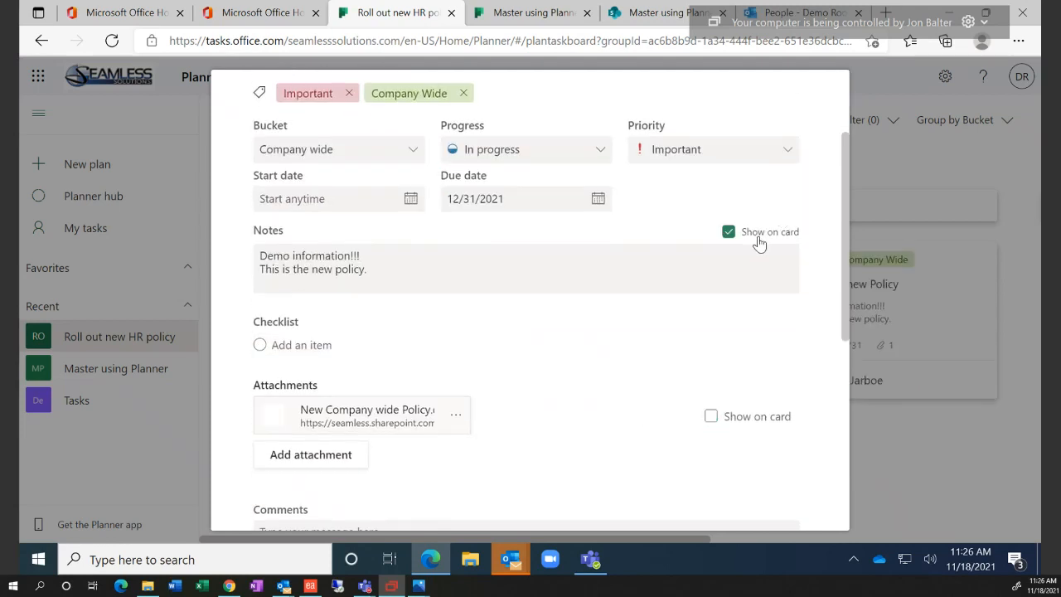
pyautogui.click(750, 420)
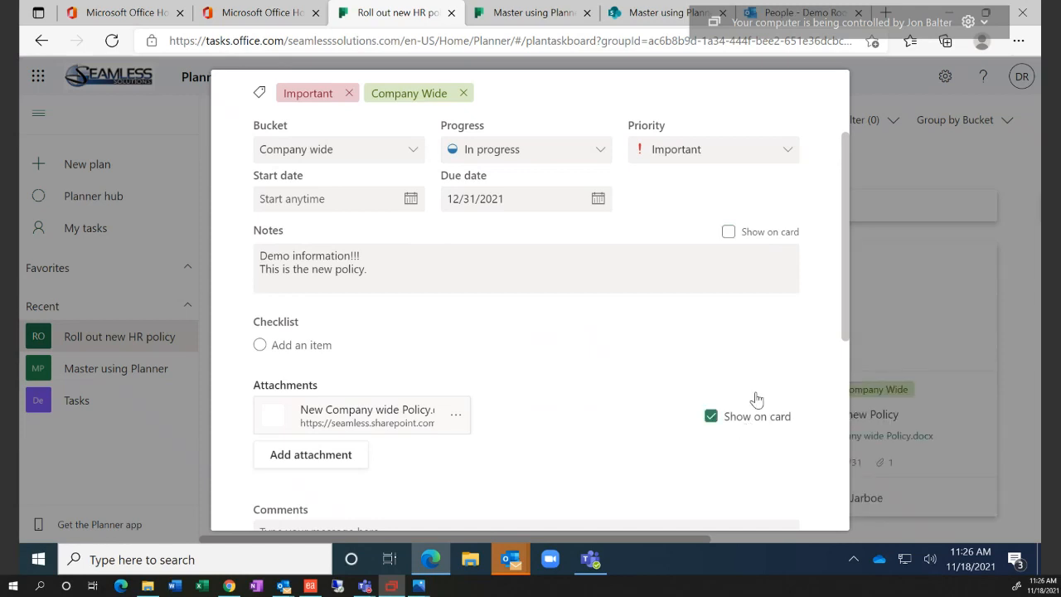
pyautogui.click(769, 239)
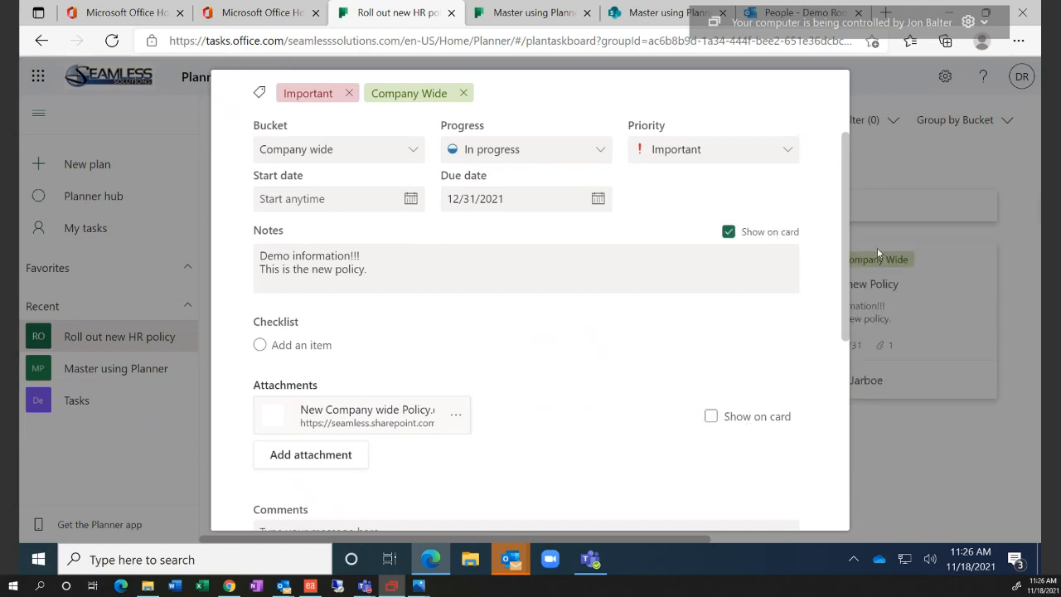
pyautogui.click(877, 248)
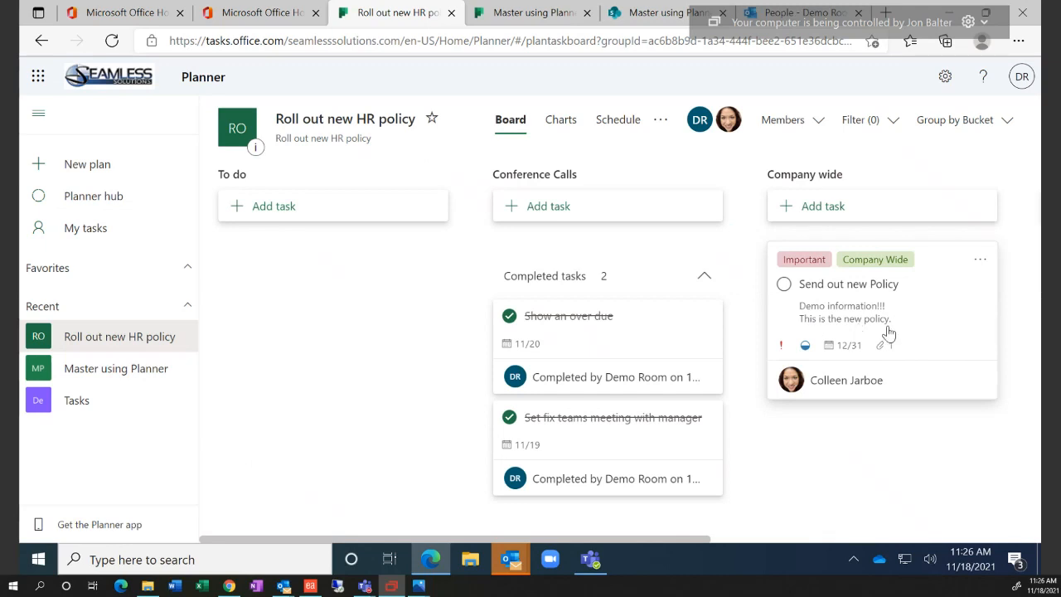
# Reopen the task, show the attachment on the card, then reload the board and reopen the task
pyautogui.click(834, 322)
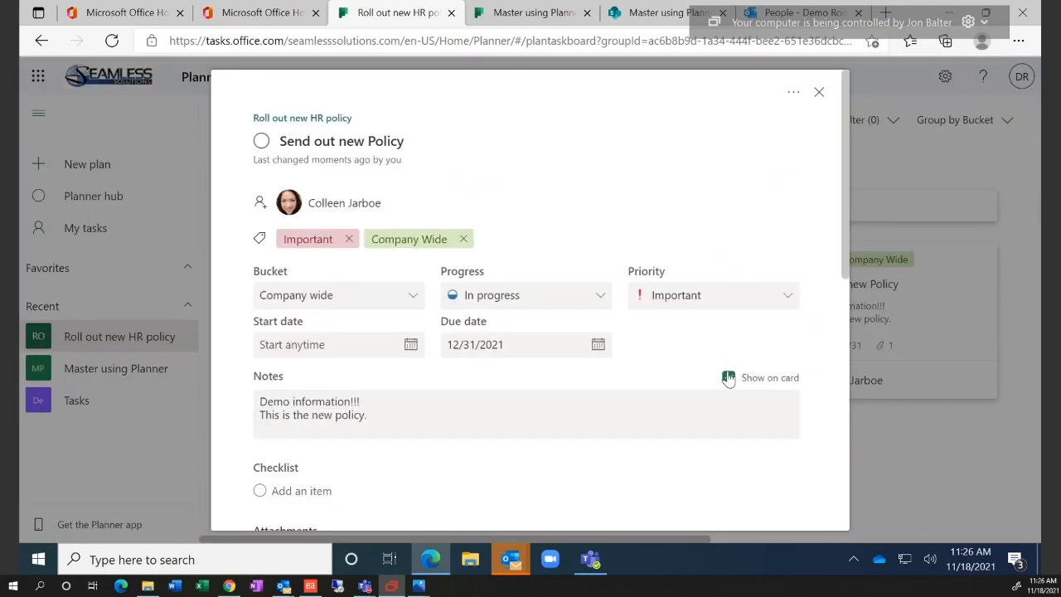
pyautogui.scroll(-2, 727, 378)
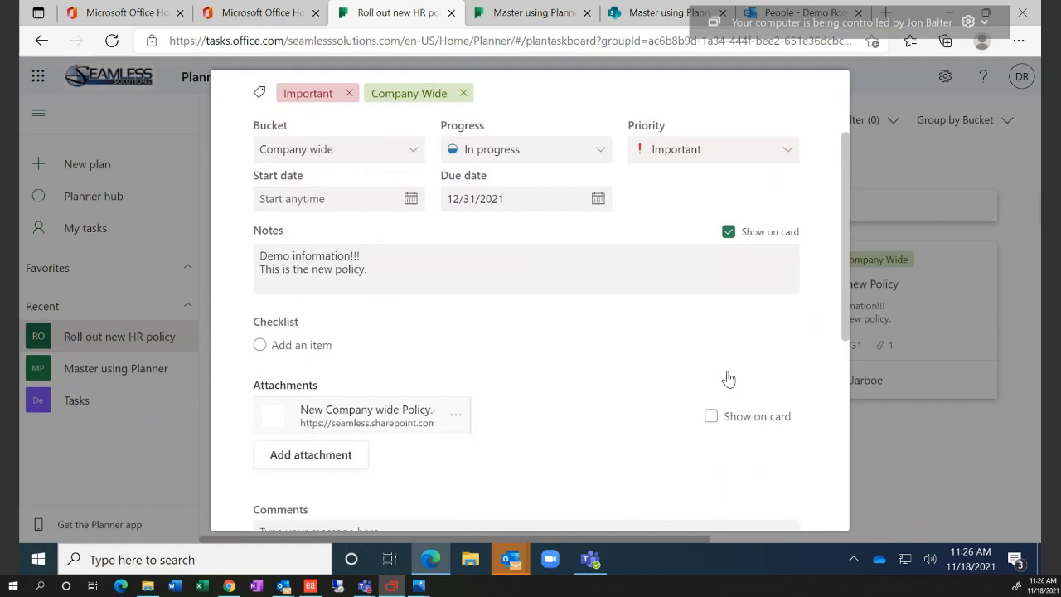
pyautogui.click(714, 417)
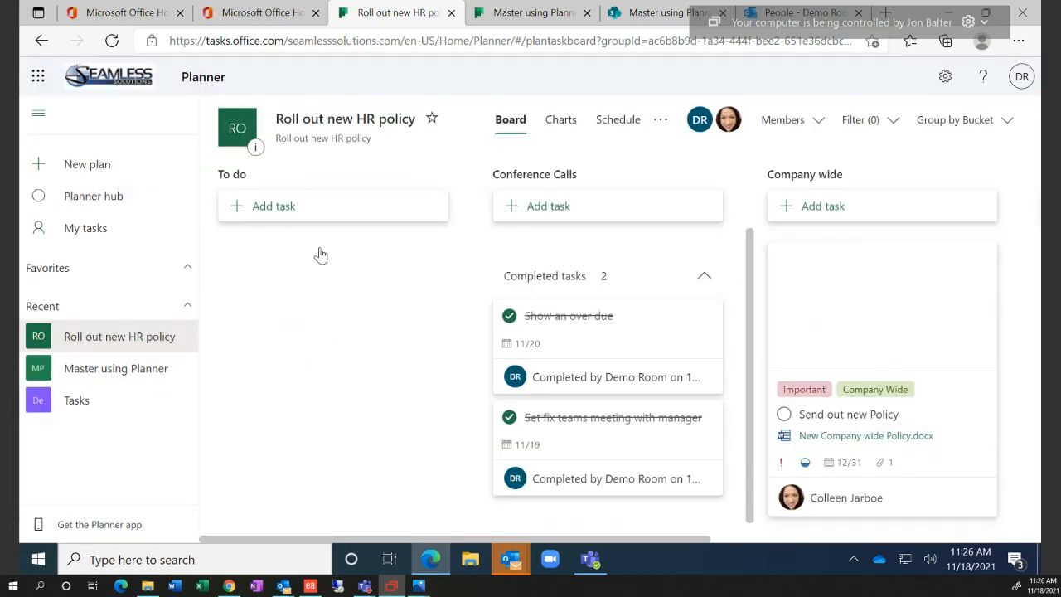
pyautogui.click(113, 41)
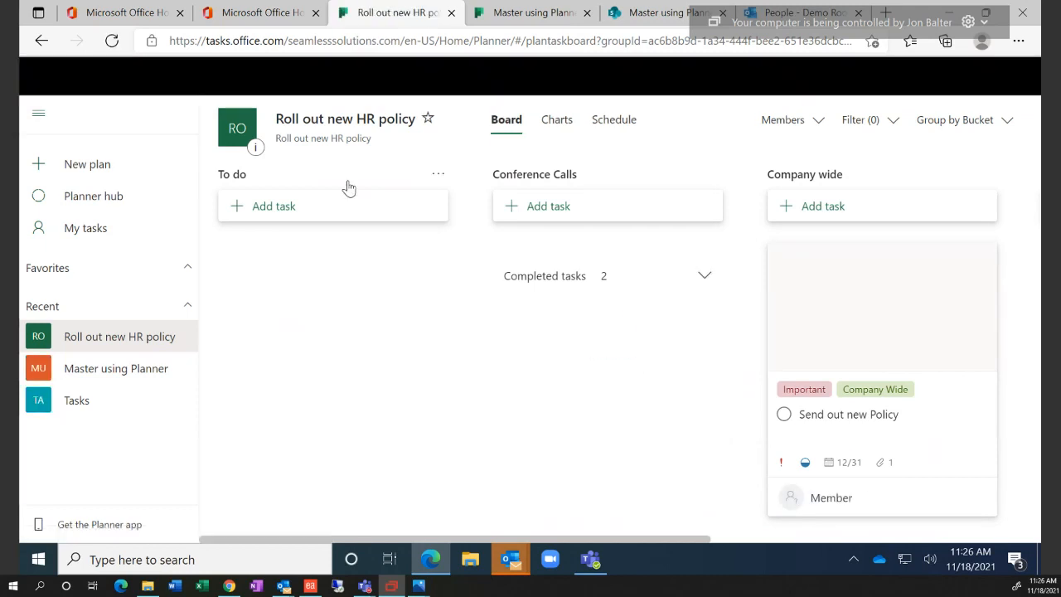
pyautogui.click(878, 314)
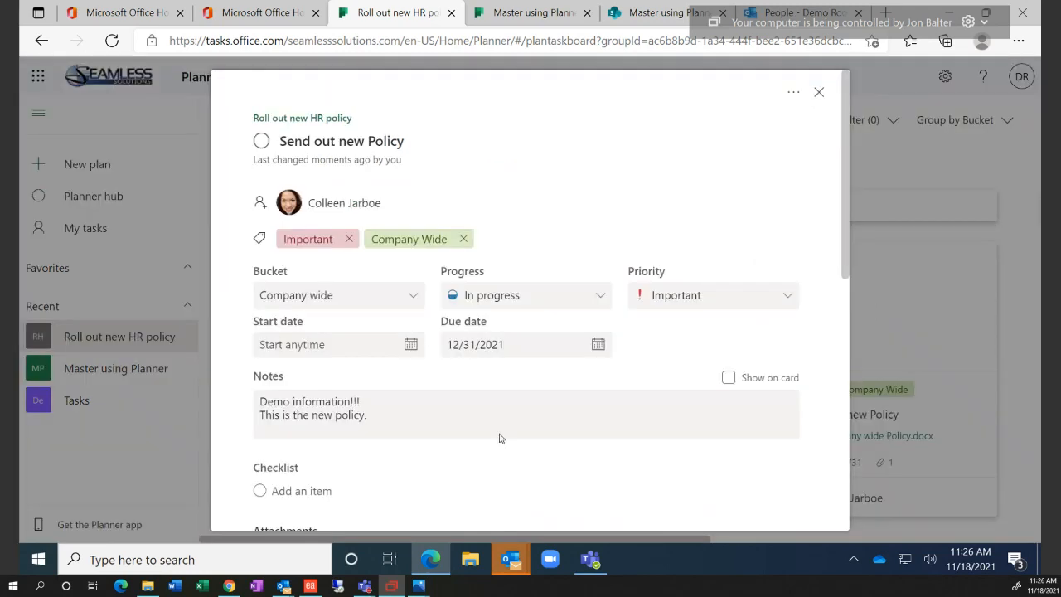
pyautogui.scroll(-2, 500, 438)
# Open the attached policy document in Word for the web, then close its tab
pyautogui.click(398, 340)
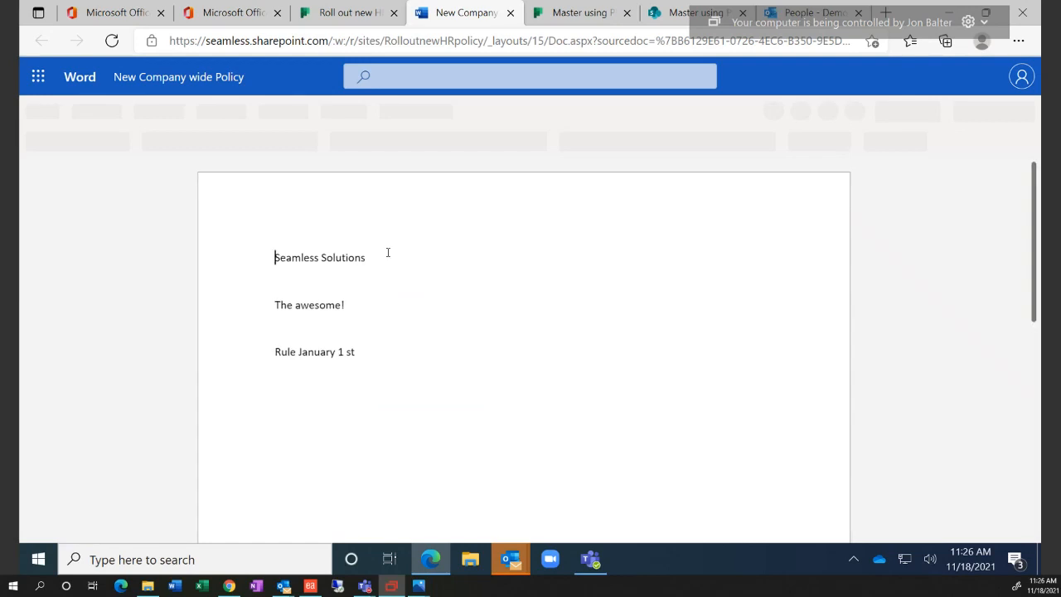
pyautogui.click(388, 252)
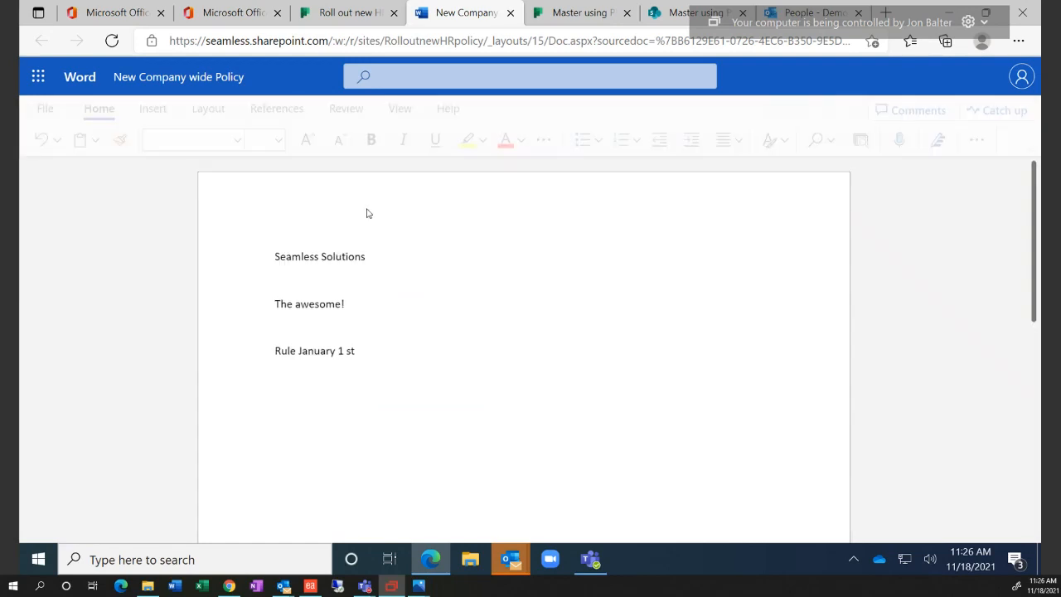
pyautogui.click(510, 13)
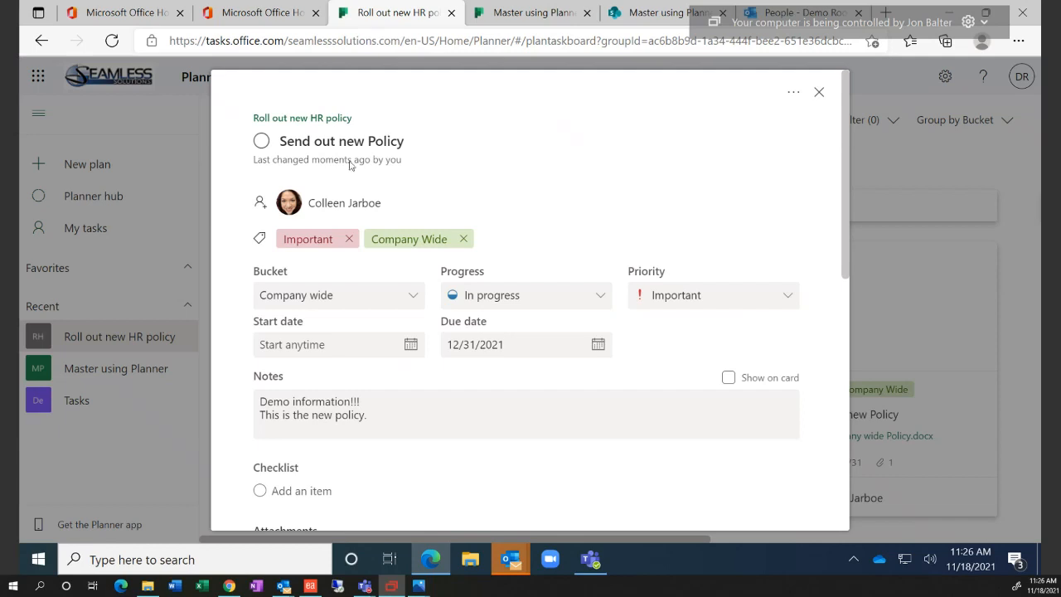
# Search for the outside user by name, assign them to the task, and add them to the plan
pyautogui.click(262, 205)
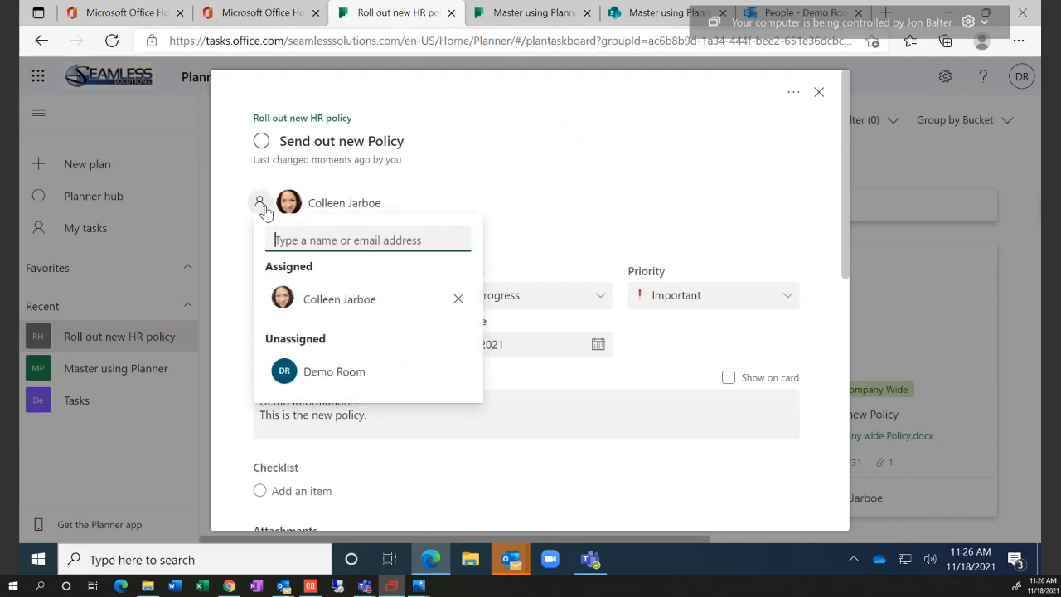
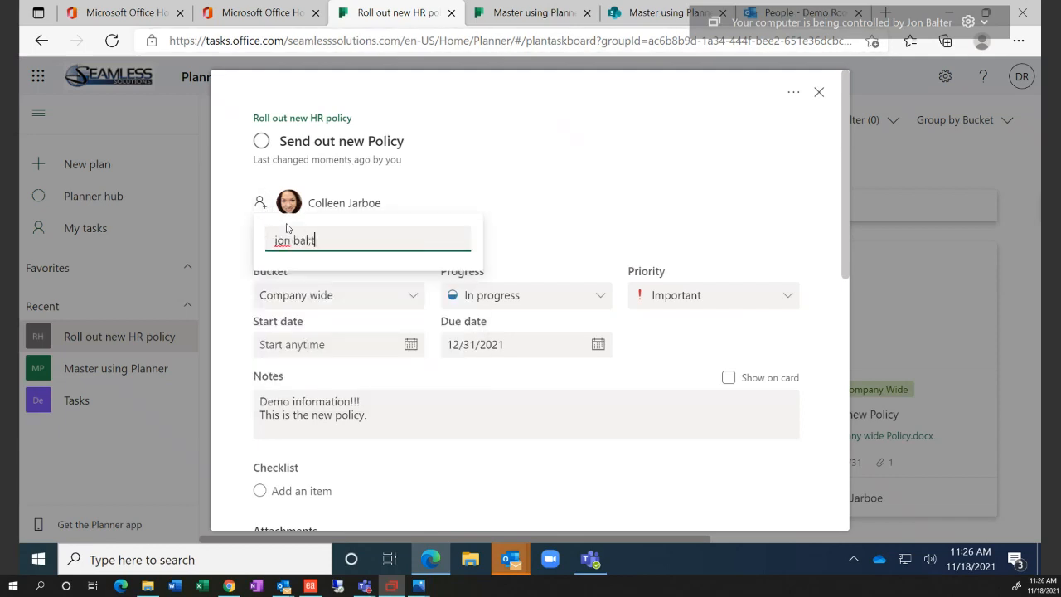
pyautogui.click(311, 299)
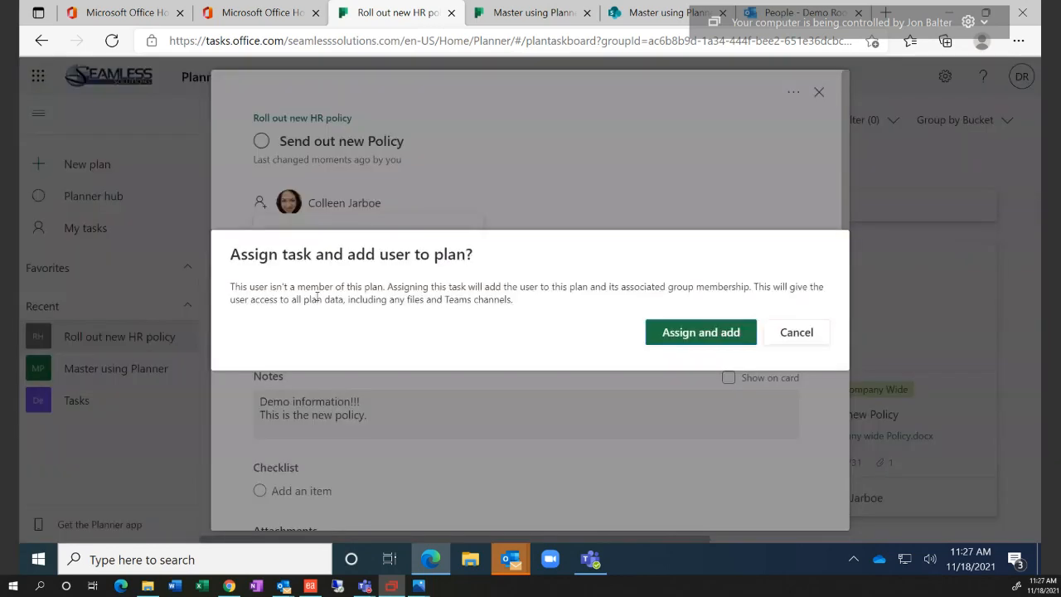
pyautogui.click(661, 344)
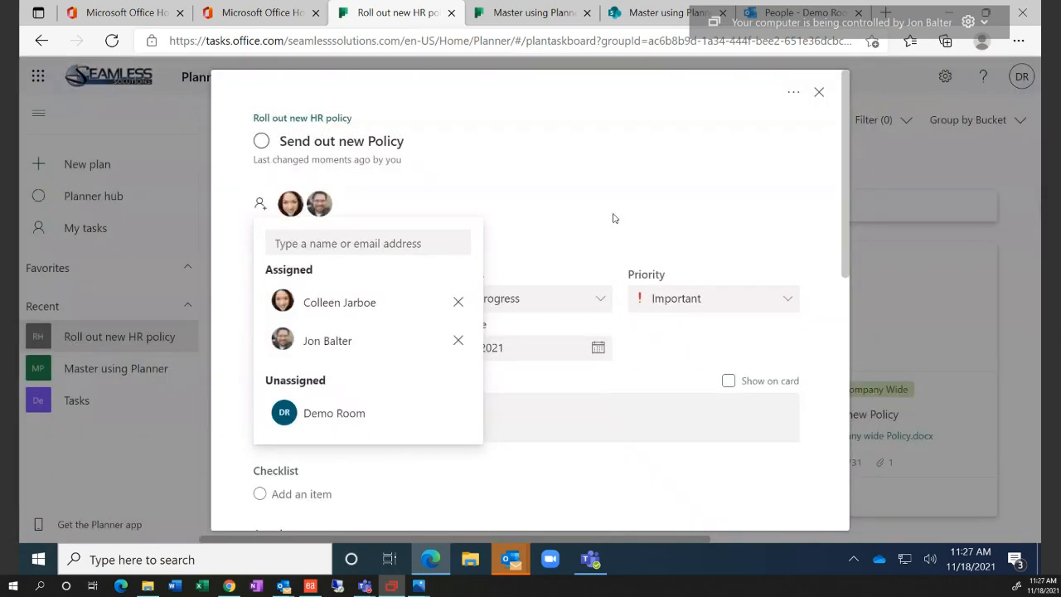
pyautogui.click(614, 218)
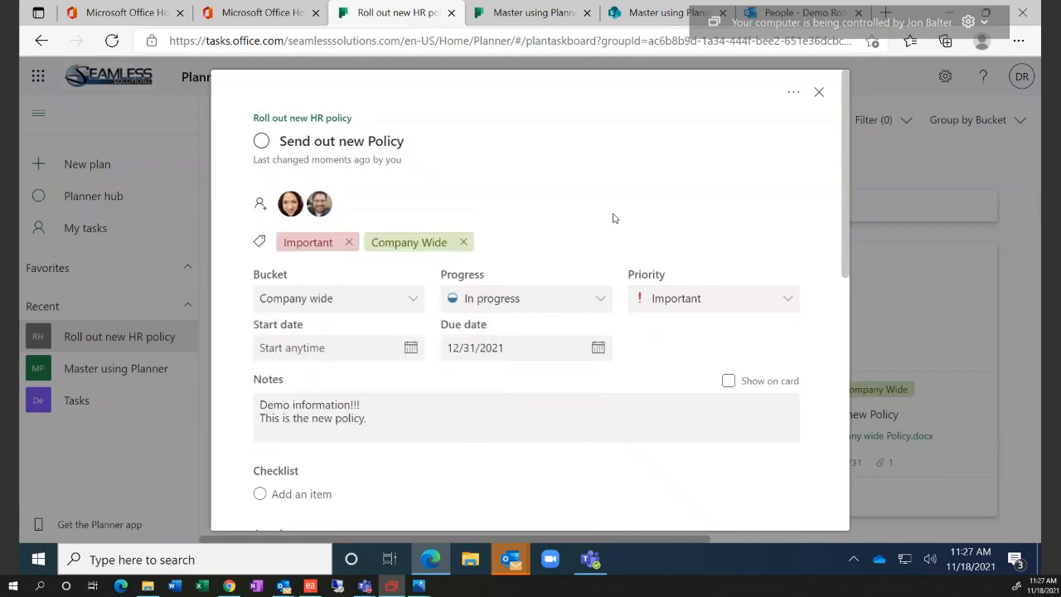
pyautogui.click(819, 93)
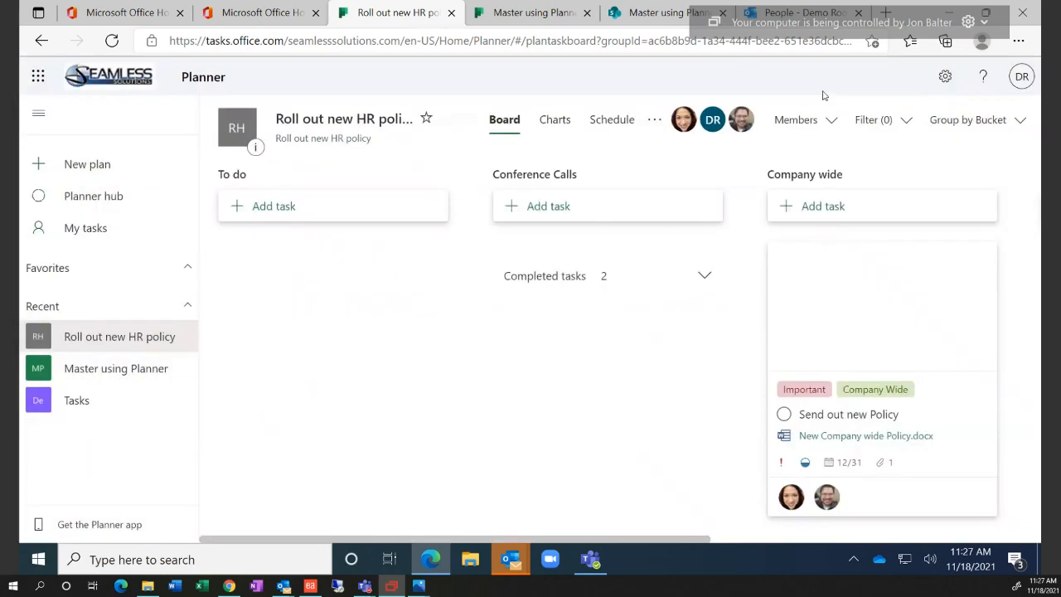
pyautogui.click(814, 351)
pyautogui.scroll(-4, 457, 403)
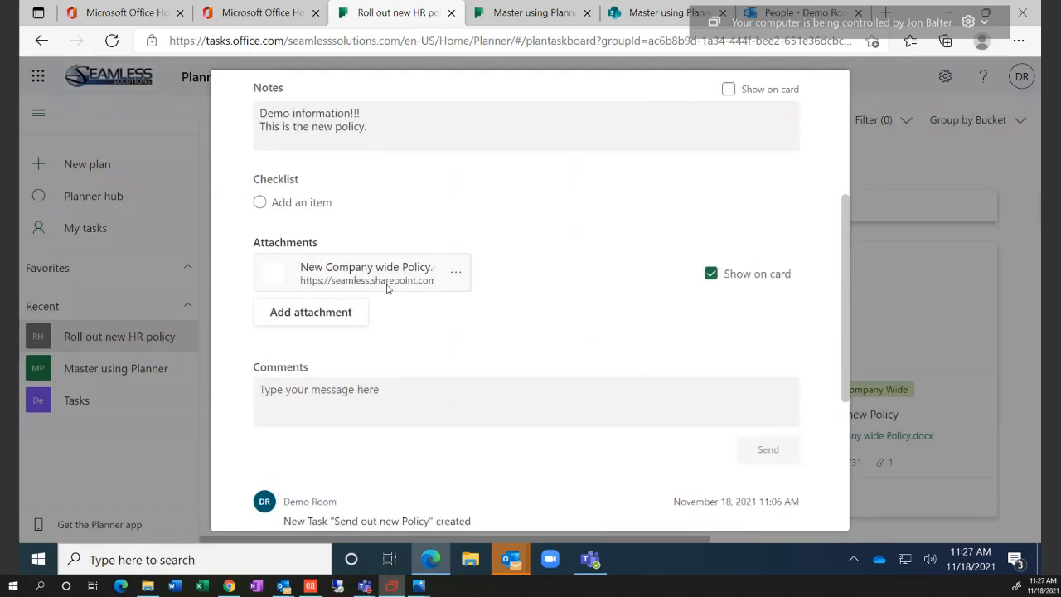
# Open 'New Company wide Policy.docx' from the task's Attachments section
pyautogui.click(384, 273)
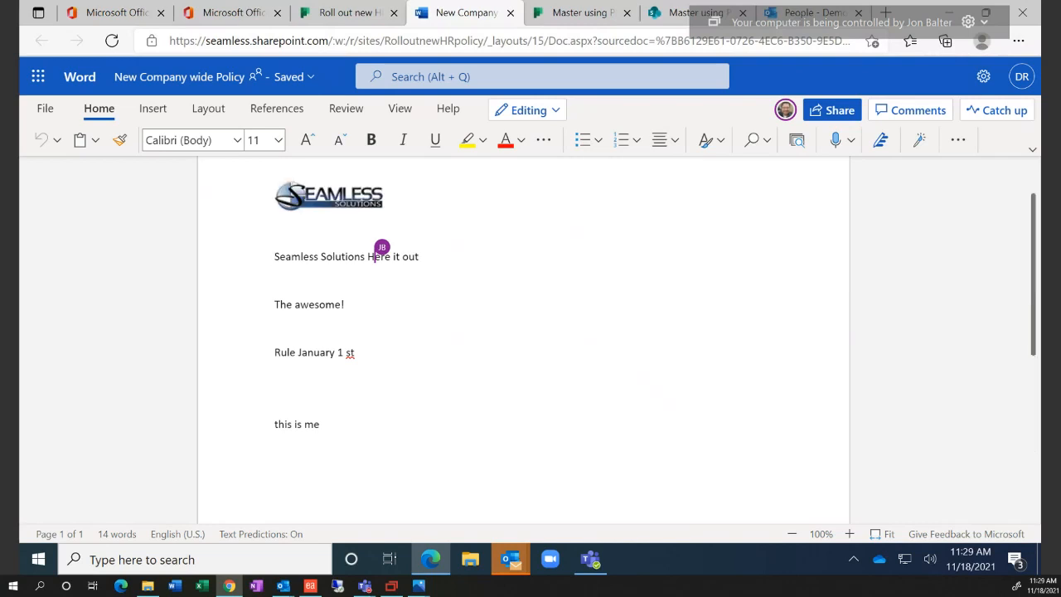
pyautogui.click(379, 328)
pyautogui.write('sdfsdf')
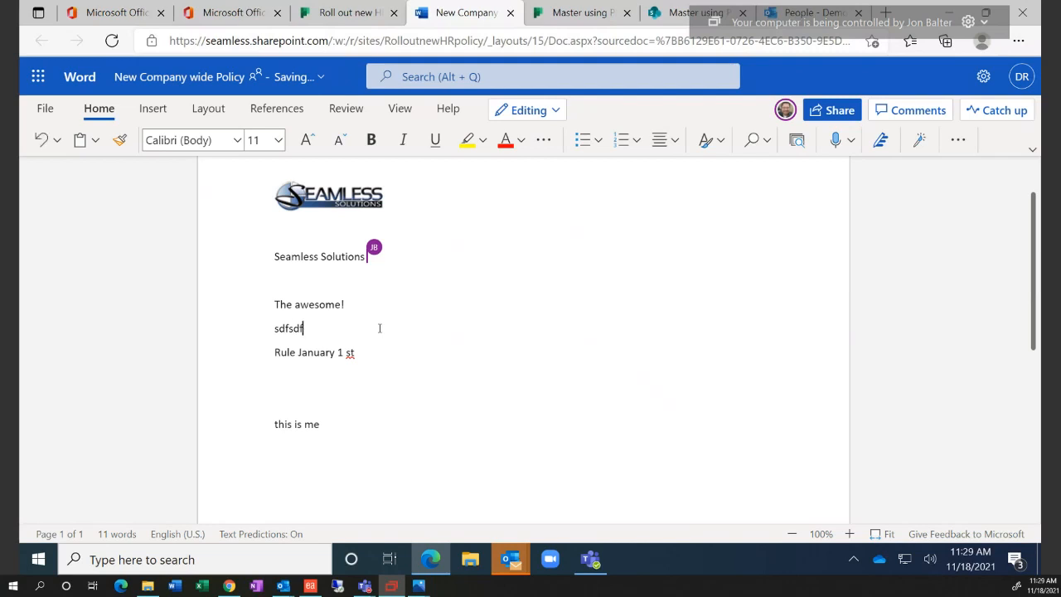
pyautogui.press('BackSpace')
pyautogui.press('BackSpace')
pyautogui.press('BackSpace')
pyautogui.press('BackSpace')
pyautogui.press('BackSpace')
pyautogui.press('BackSpace')
pyautogui.press('BackSpace')
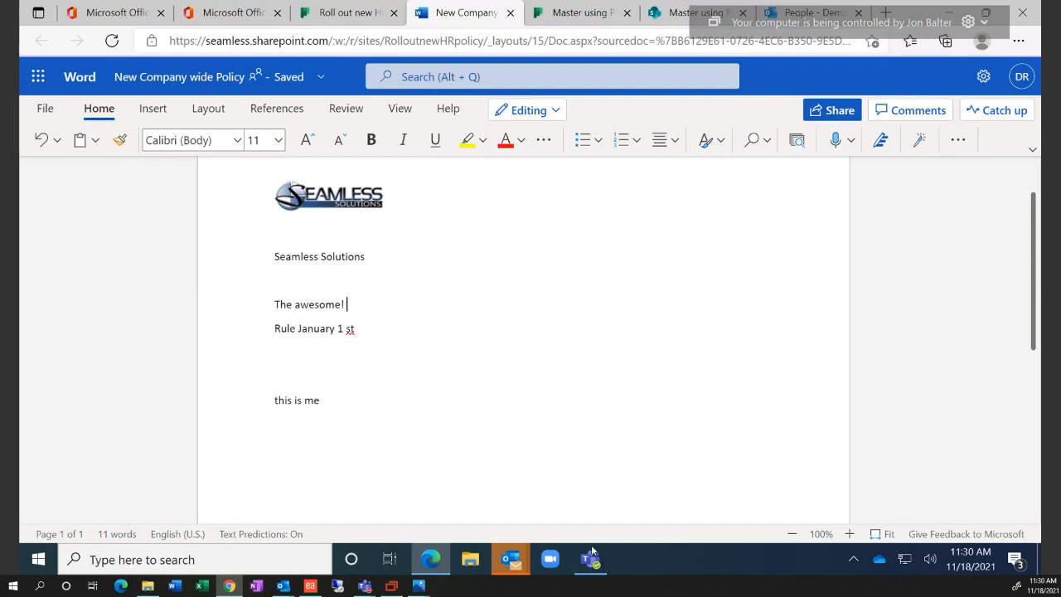
pyautogui.click(431, 561)
pyautogui.click(431, 561)
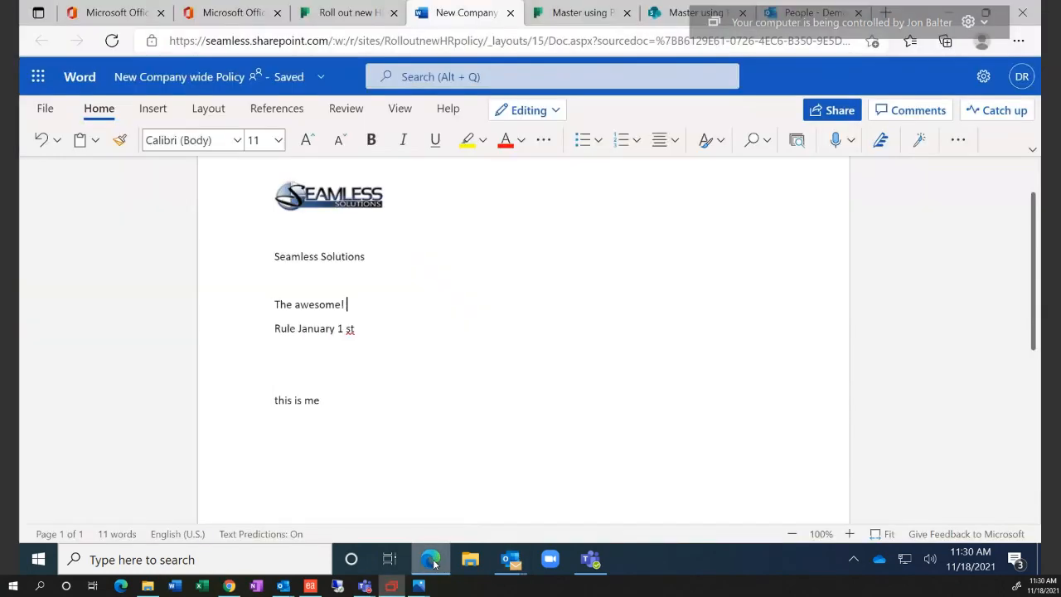
# Reload the Roll out new HR policy board and look over the Send out new Policy task
pyautogui.click(348, 12)
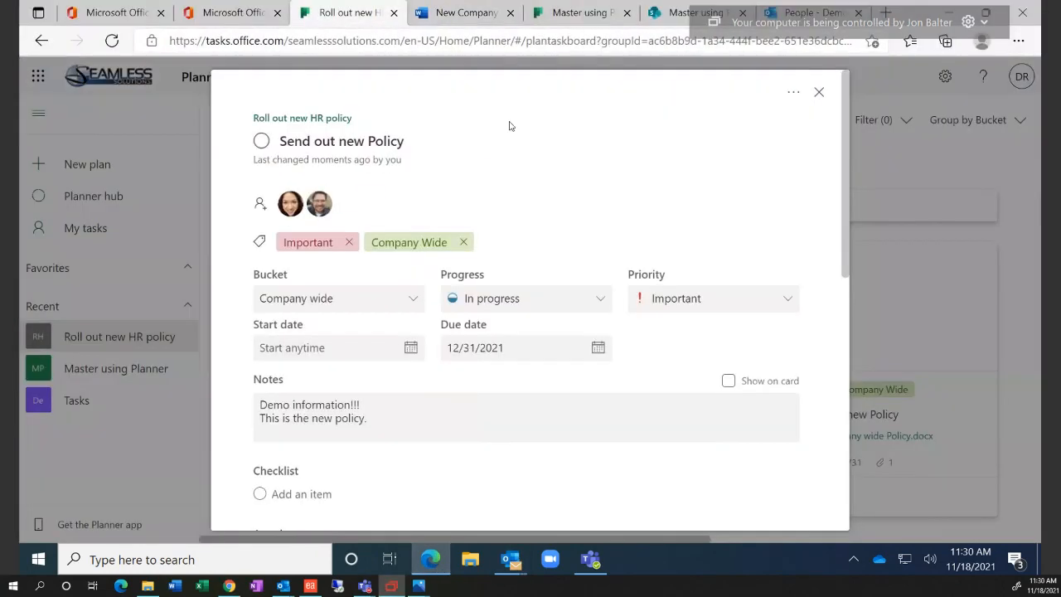
pyautogui.click(864, 204)
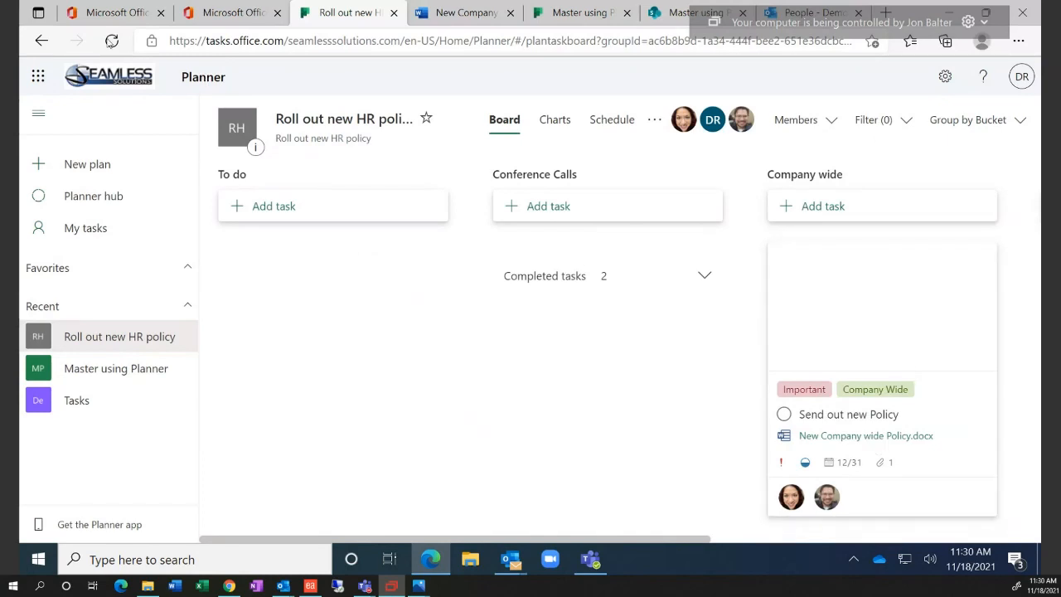
pyautogui.click(111, 41)
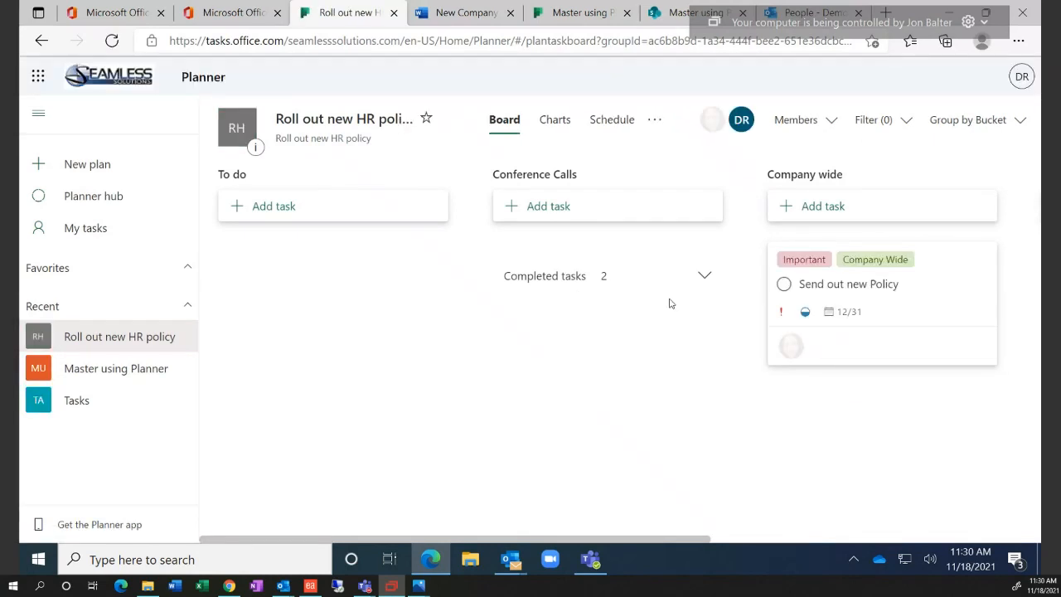
pyautogui.click(927, 279)
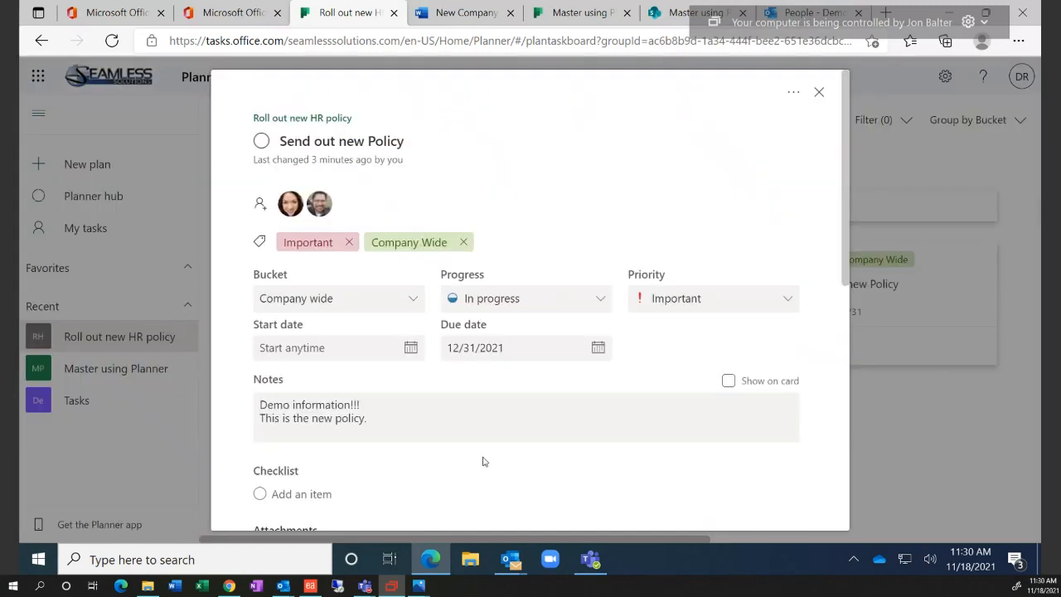
pyautogui.scroll(-4, 481, 462)
pyautogui.scroll(-3, 485, 461)
pyautogui.scroll(8, 486, 460)
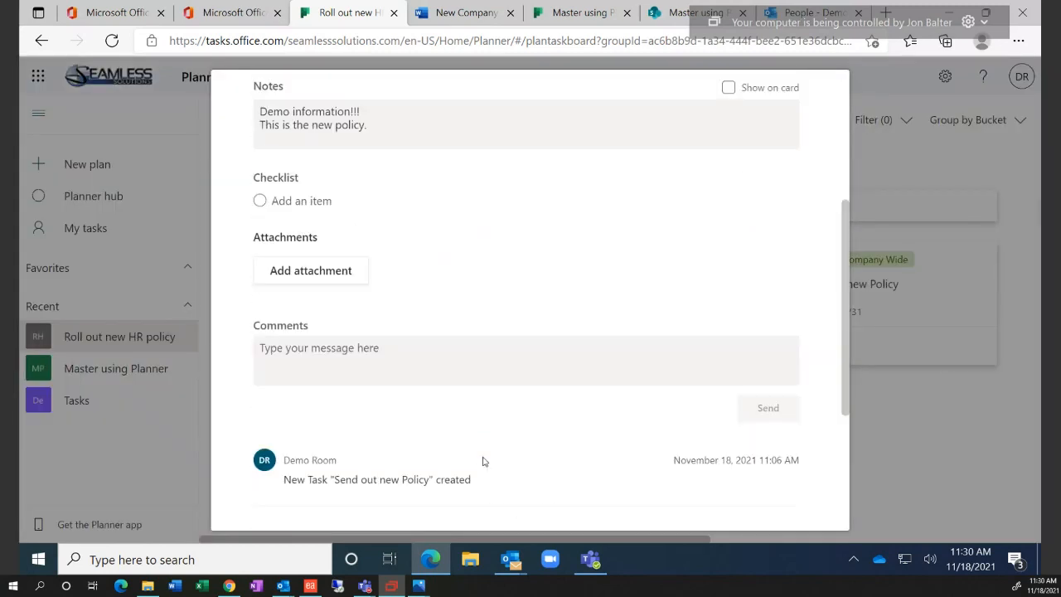
# Open the plan's Files library in SharePoint from the '...' menu
pyautogui.click(879, 163)
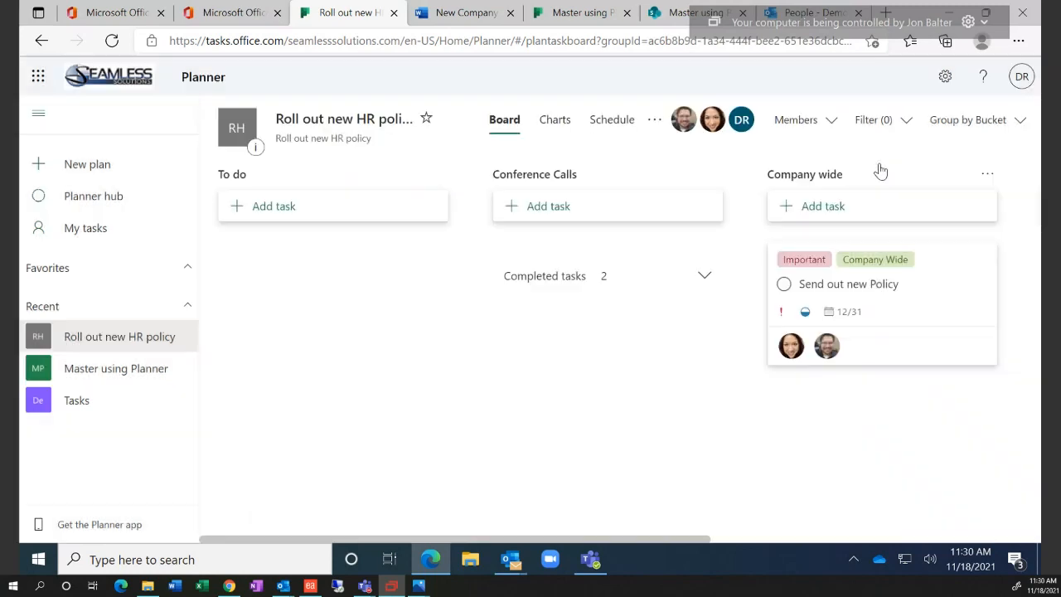
pyautogui.click(655, 121)
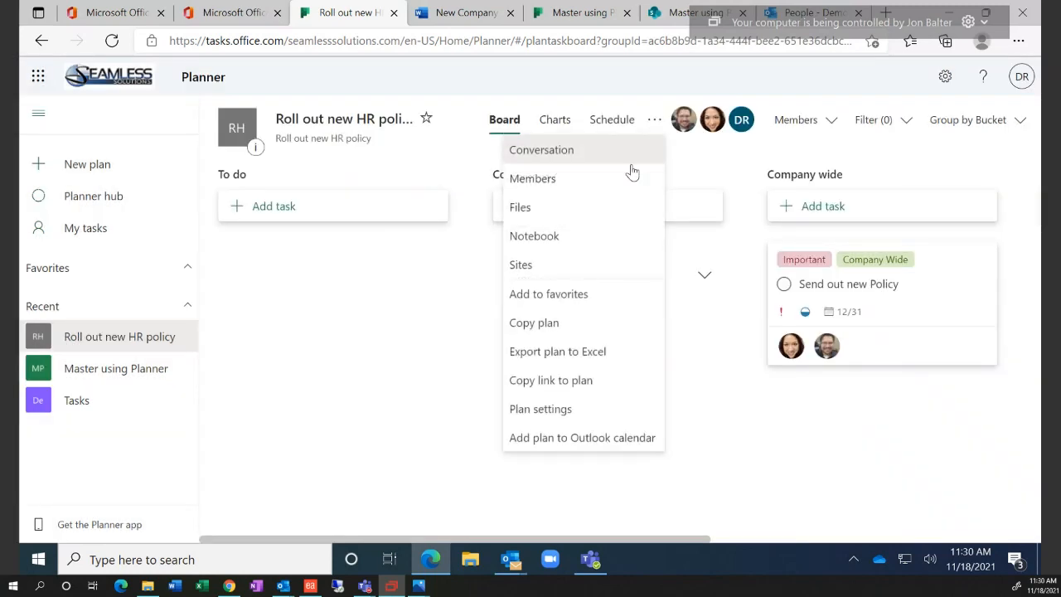
pyautogui.click(611, 209)
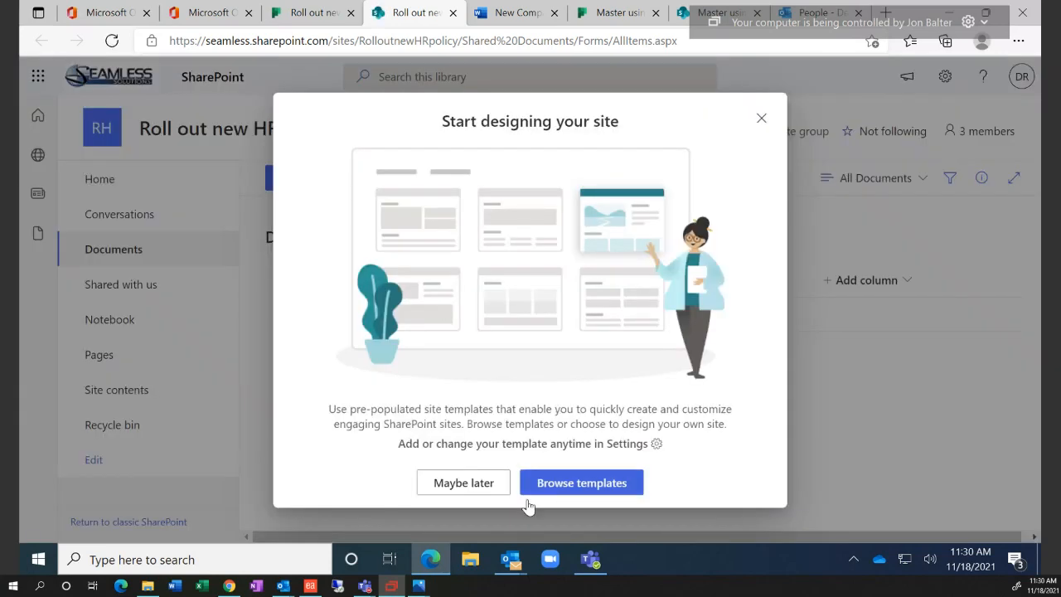
# Choose 'Maybe later' on the site prompt and inspect New Company wide Policy.docx's actions in SharePoint
pyautogui.click(473, 487)
pyautogui.moveTo(395, 328)
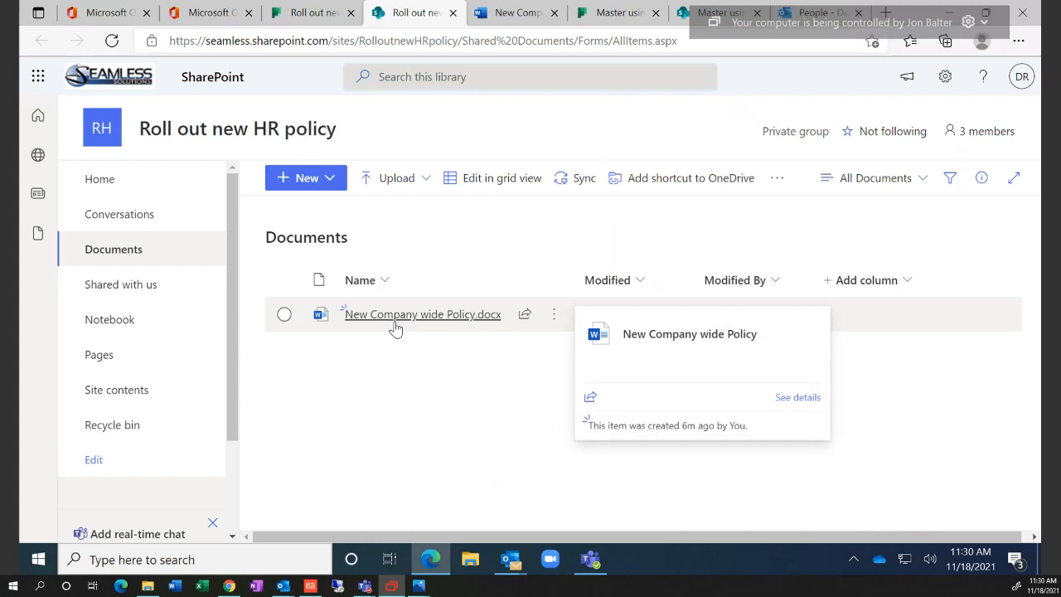
pyautogui.click(308, 12)
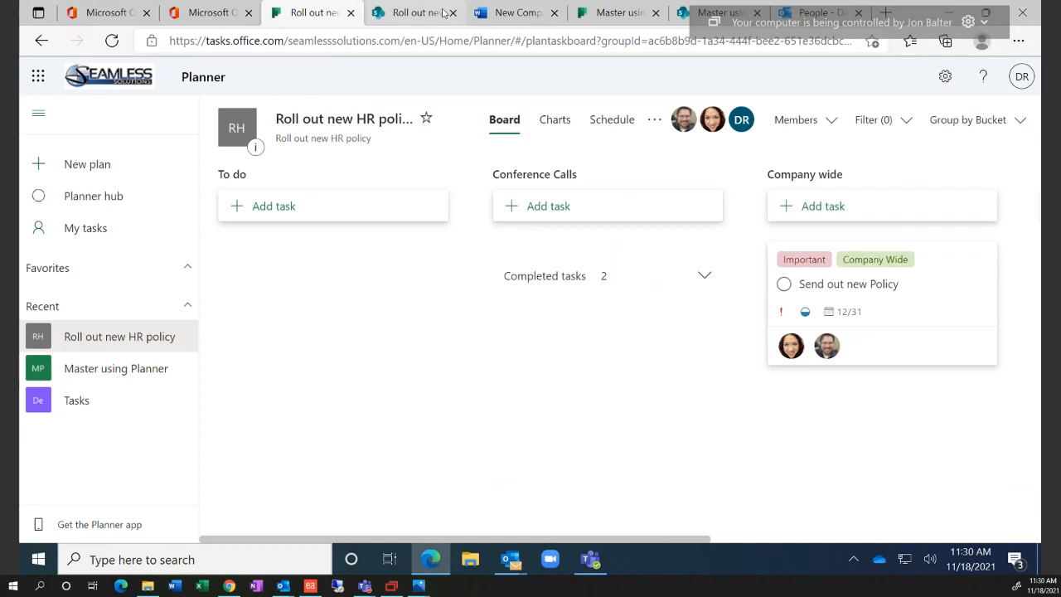
pyautogui.click(444, 12)
pyautogui.click(549, 321)
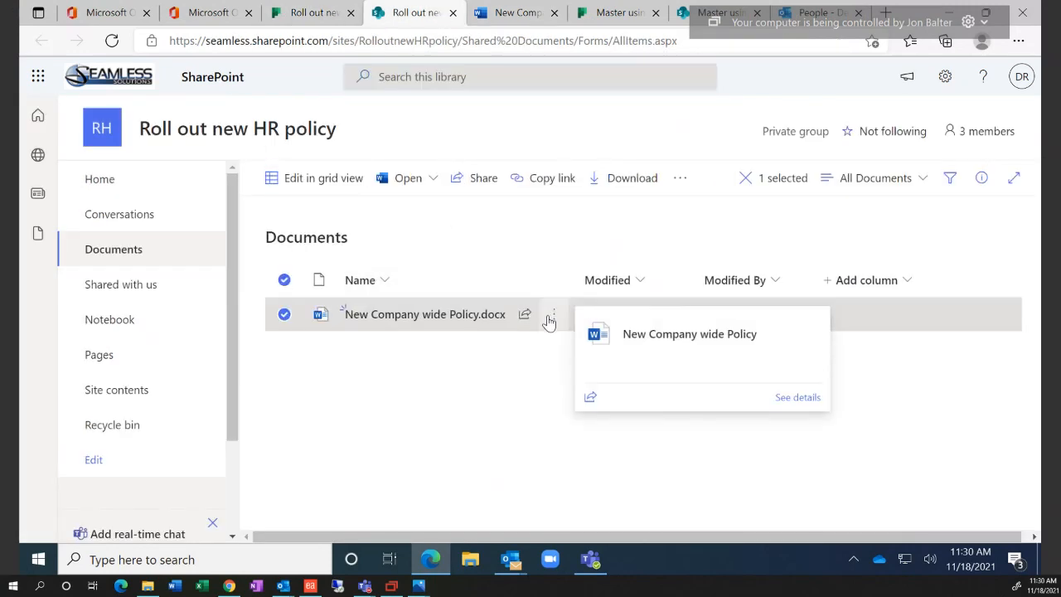
pyautogui.click(550, 317)
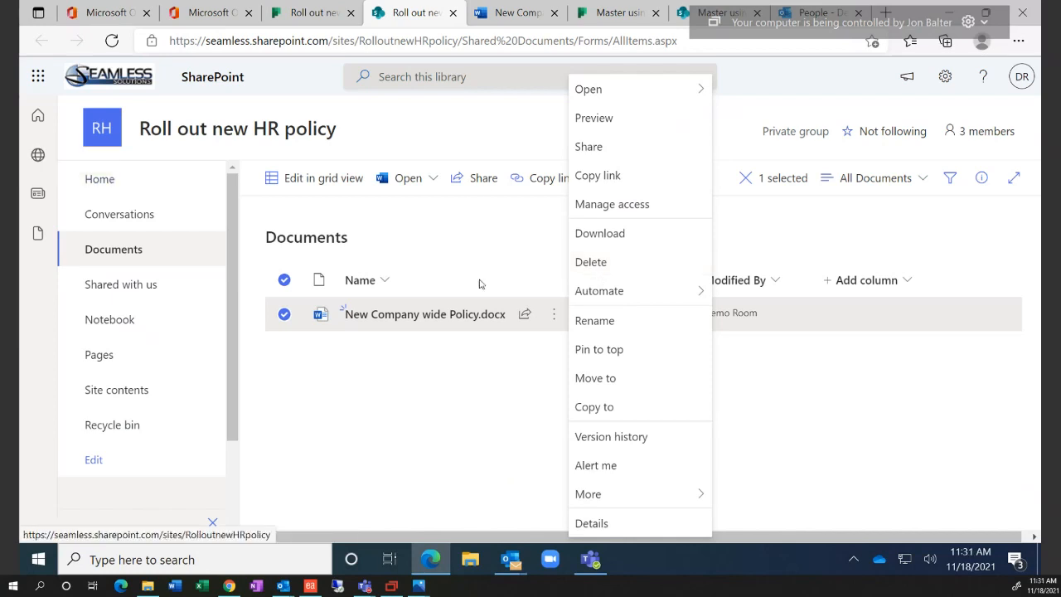
pyautogui.click(467, 248)
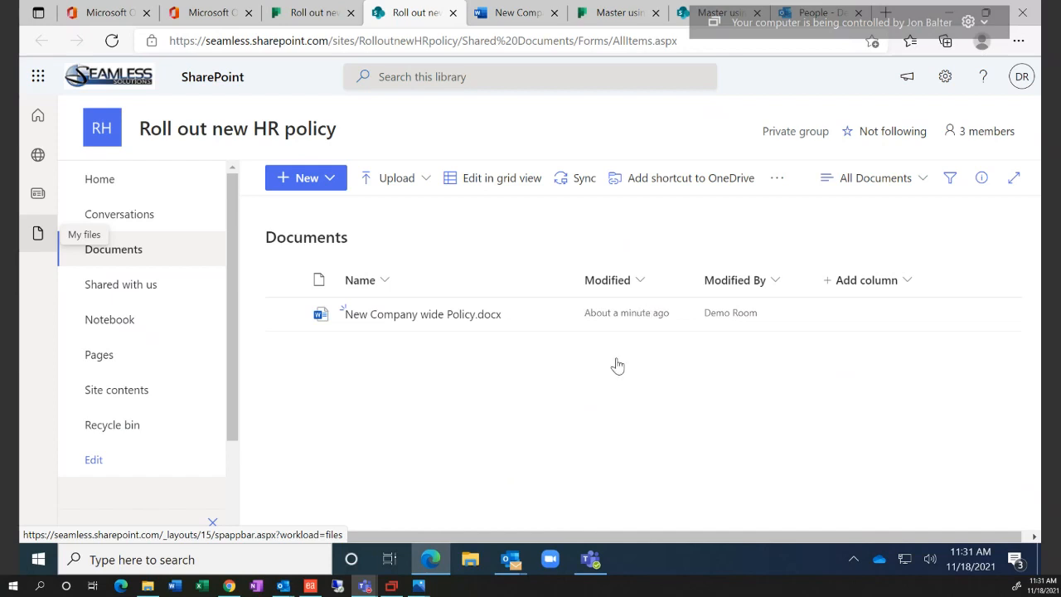
pyautogui.click(341, 14)
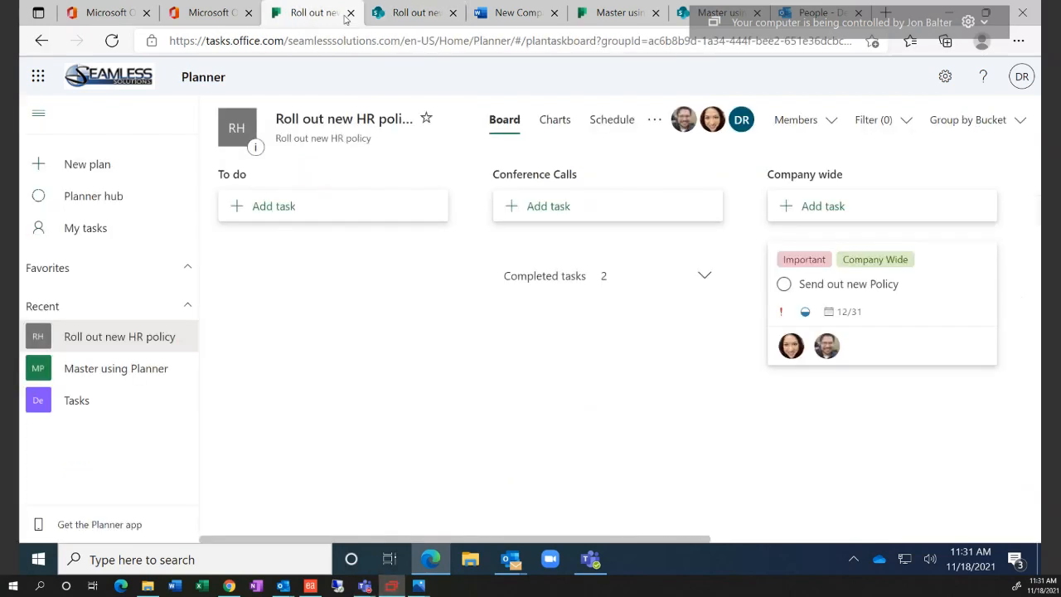
# In Plan settings, try several backgrounds and apply the colourful paint-splash one
pyautogui.click(656, 121)
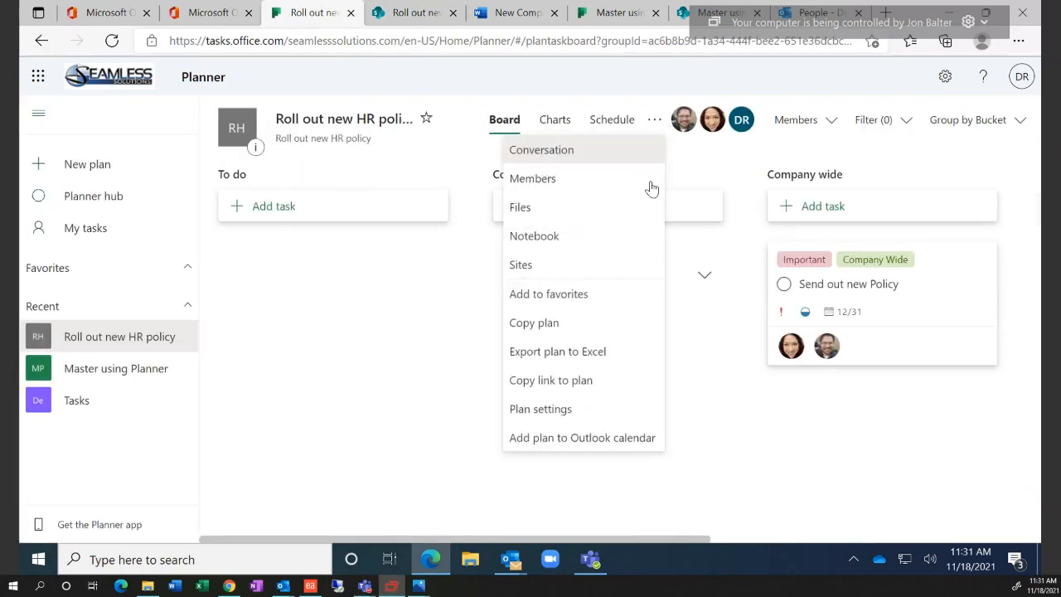
pyautogui.click(599, 408)
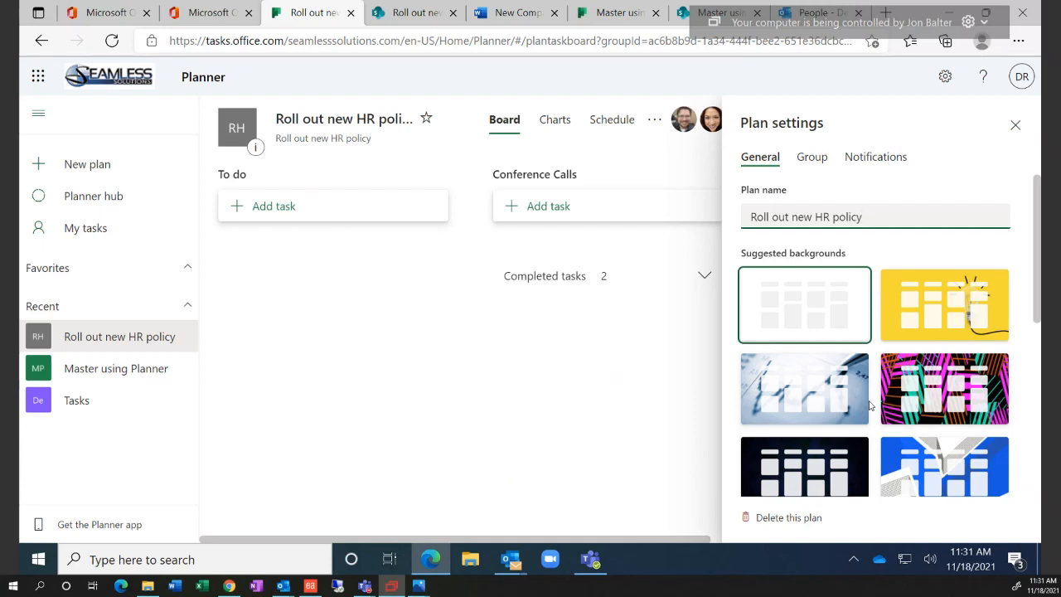
pyautogui.scroll(-2, 871, 404)
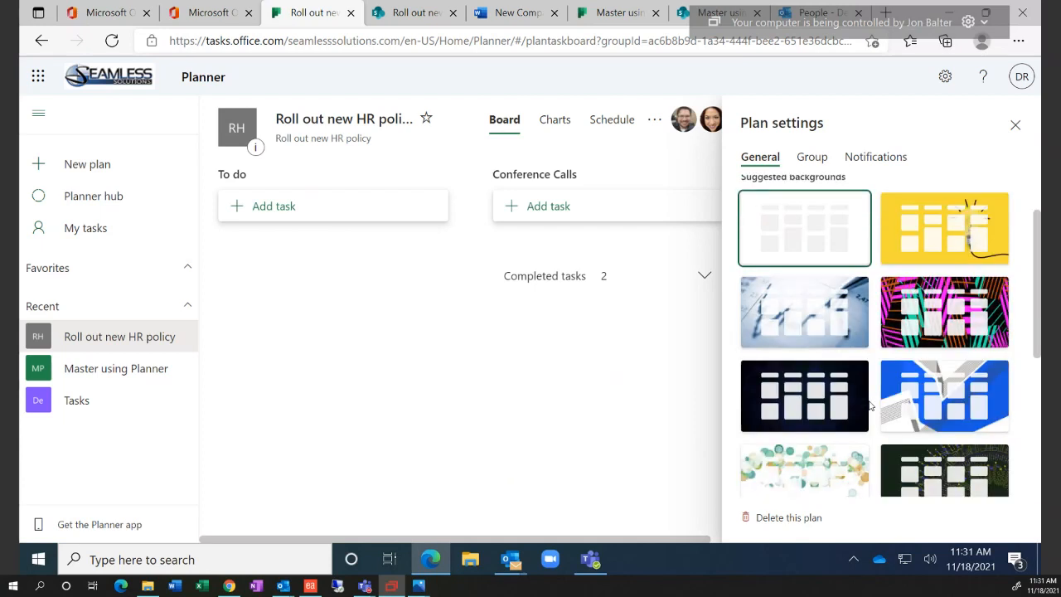
pyautogui.click(823, 308)
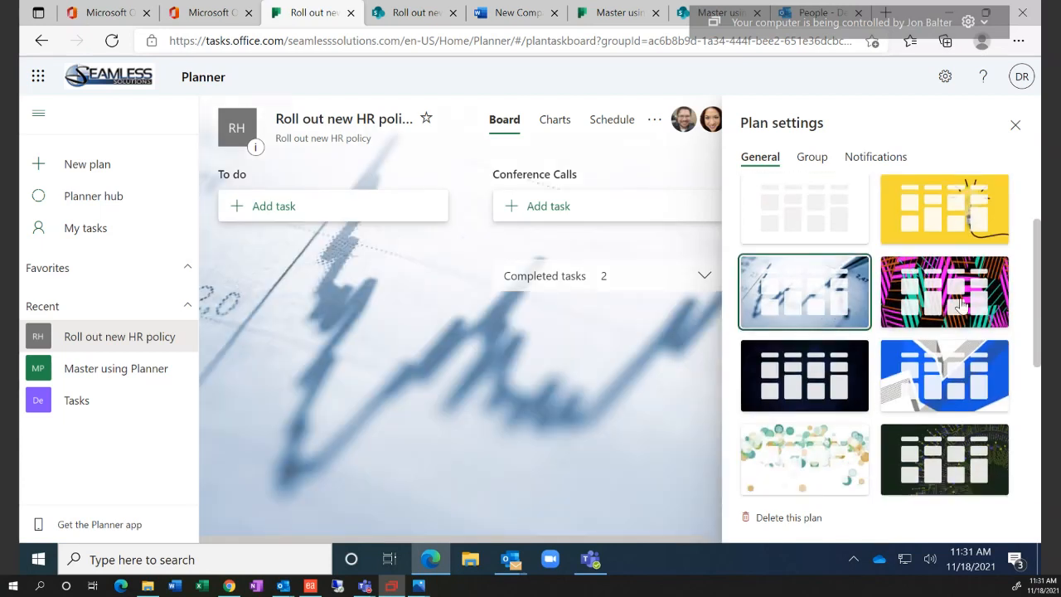
pyautogui.click(961, 308)
pyautogui.click(825, 377)
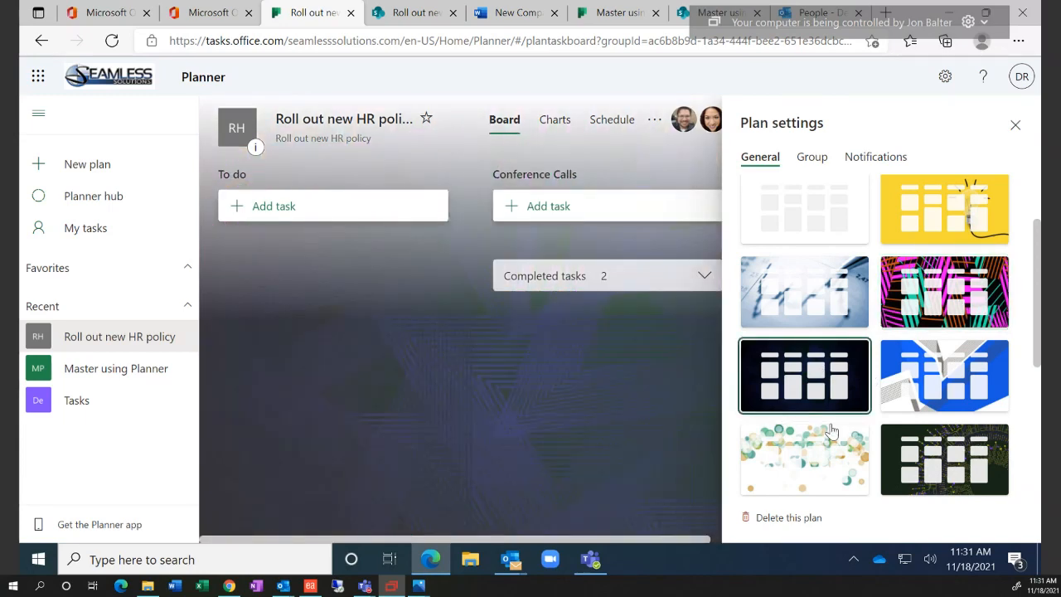
pyautogui.scroll(-5, 896, 408)
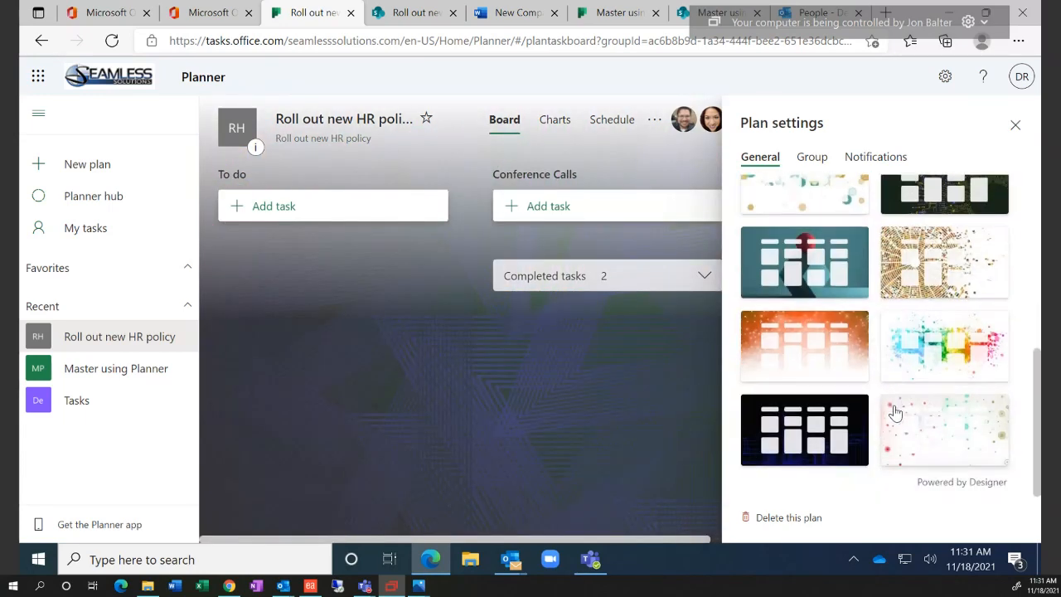
pyautogui.click(941, 358)
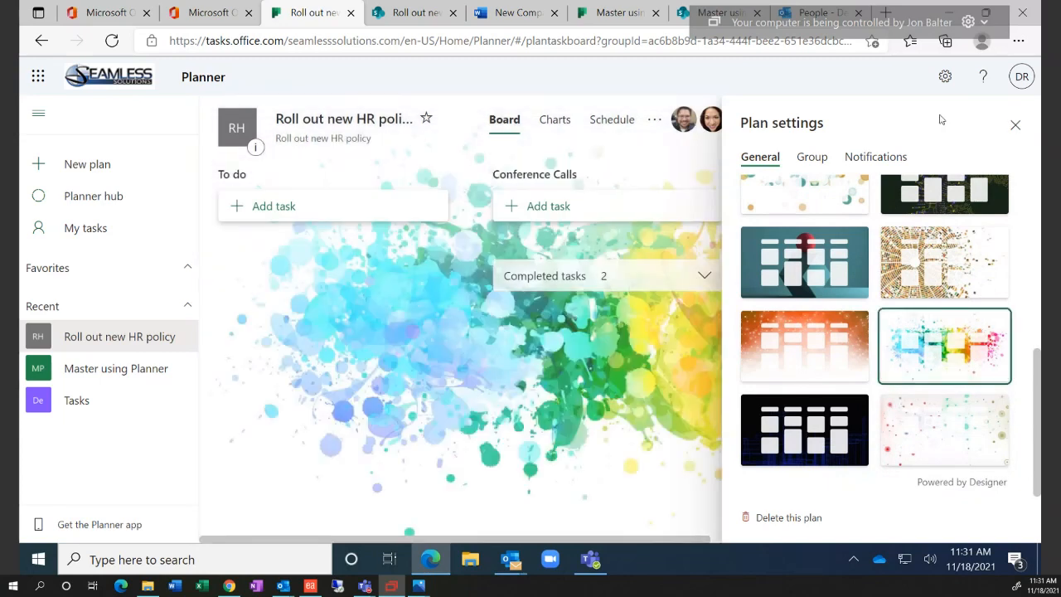
pyautogui.click(1015, 125)
# Reopen Plan settings on the Group tab to view the plan's group details
pyautogui.click(655, 121)
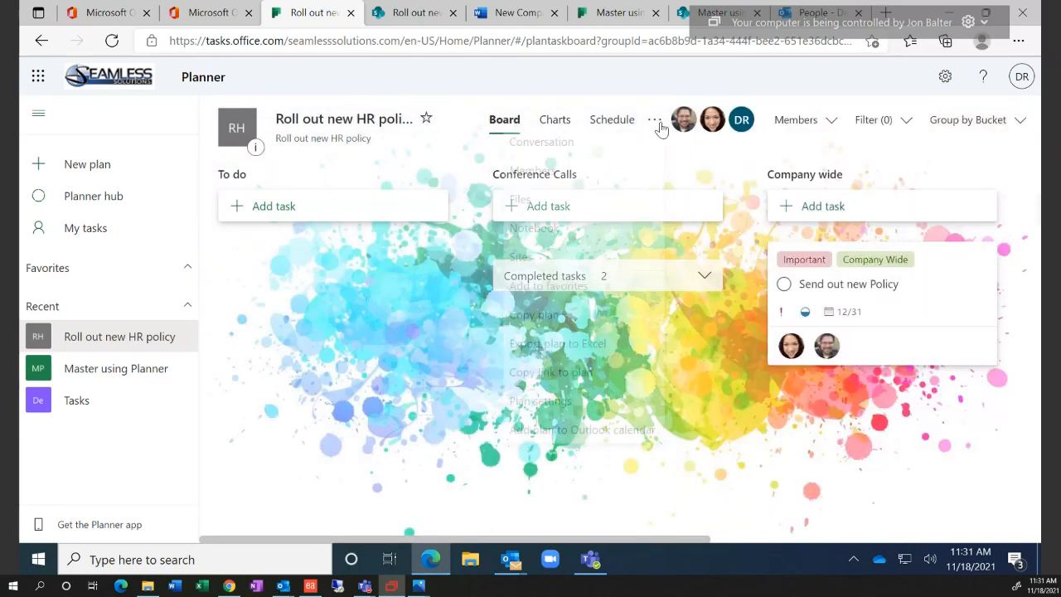
pyautogui.click(595, 405)
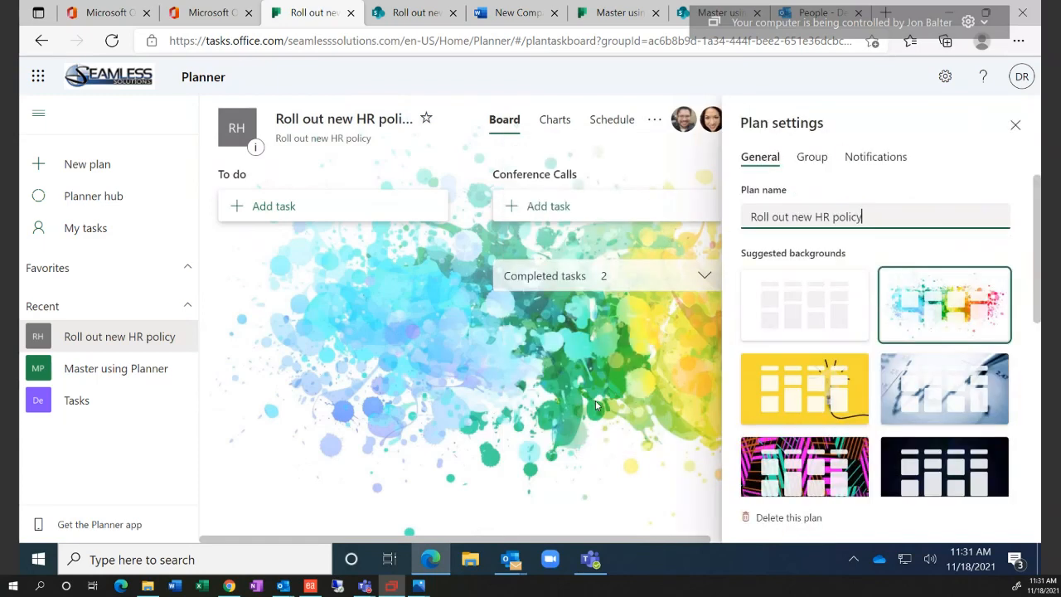
pyautogui.click(817, 166)
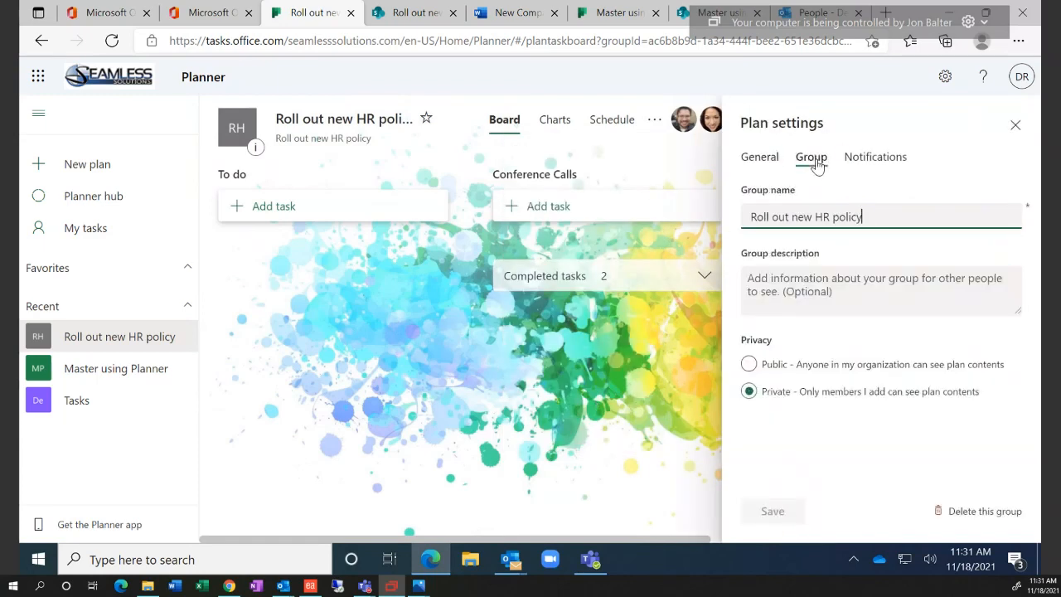
# Check the plan's notification settings, turning group task email on and back off
pyautogui.click(867, 164)
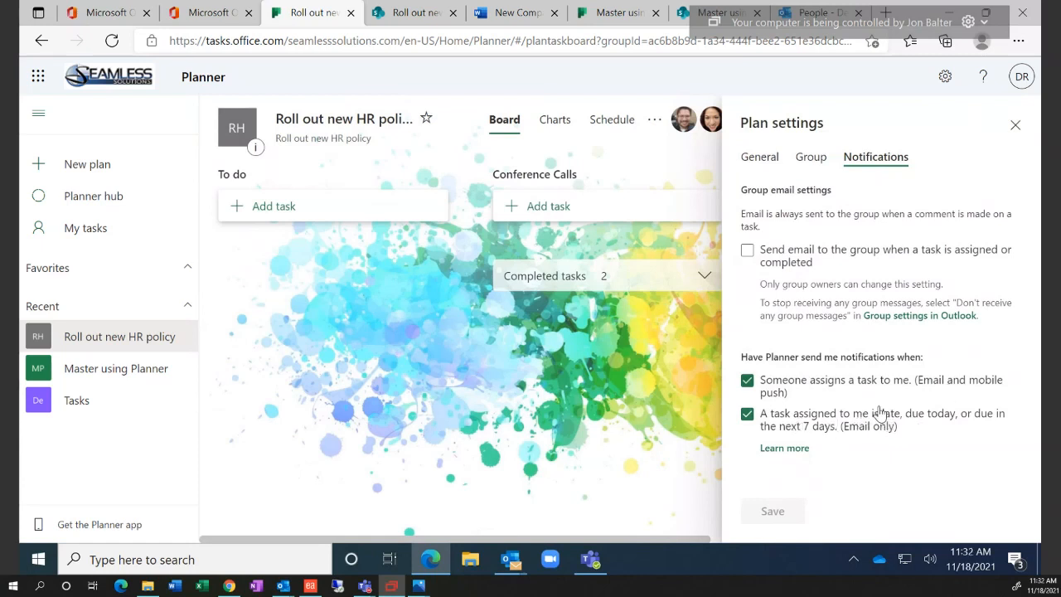
pyautogui.click(807, 263)
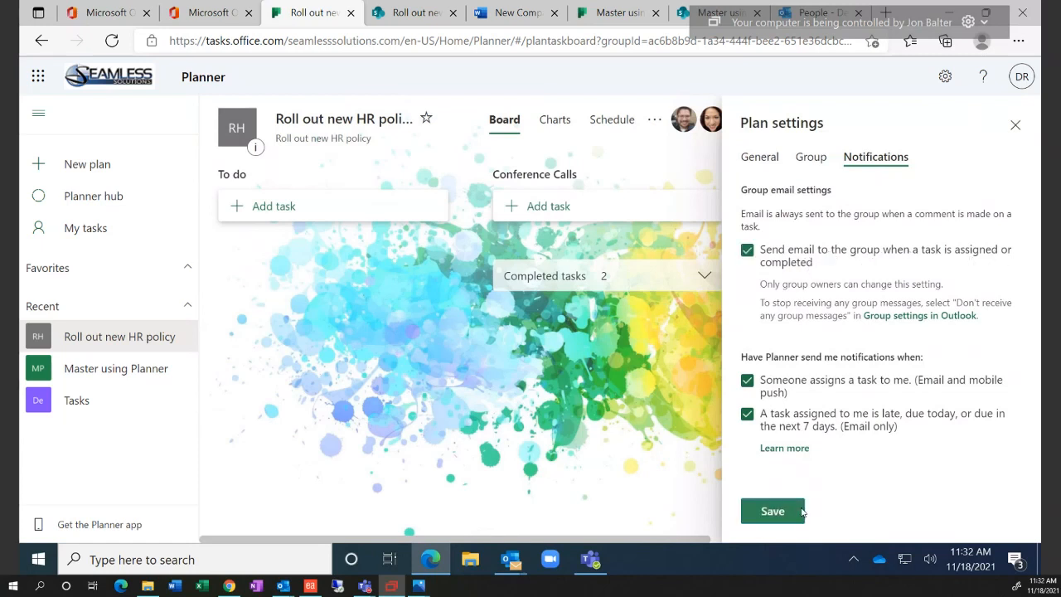
pyautogui.click(749, 251)
pyautogui.click(813, 162)
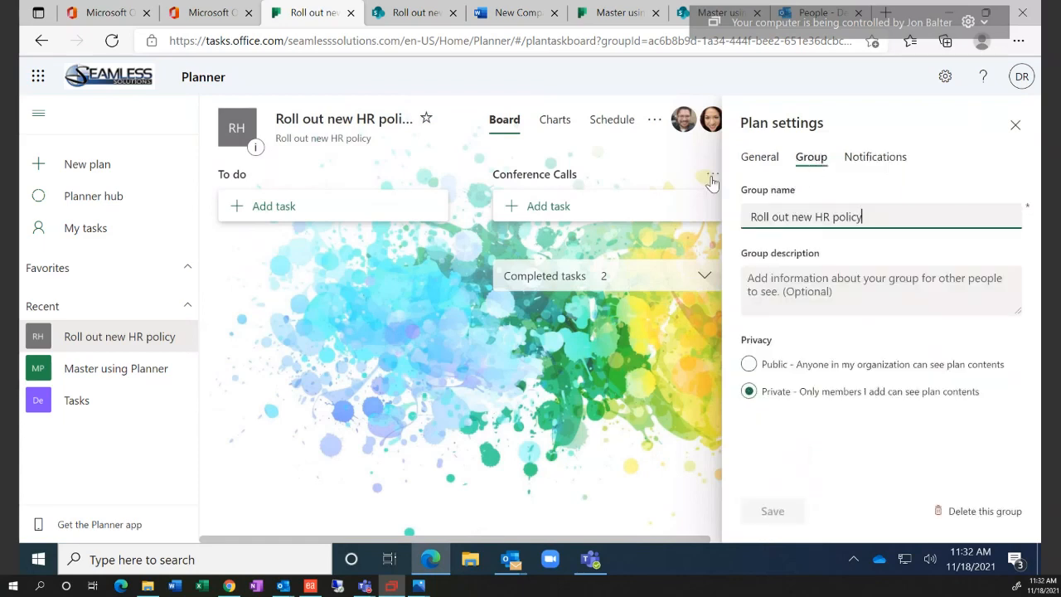
# Browse the General tab's background choices, then close the plan settings
pyautogui.click(755, 159)
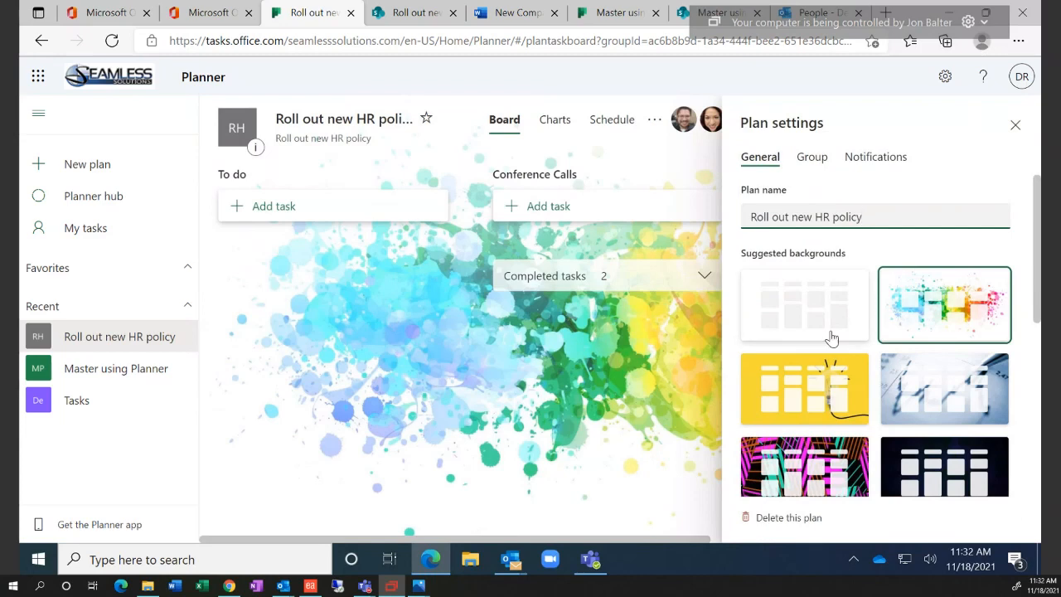
pyautogui.scroll(-5, 829, 338)
pyautogui.scroll(5, 832, 349)
pyautogui.click(1018, 128)
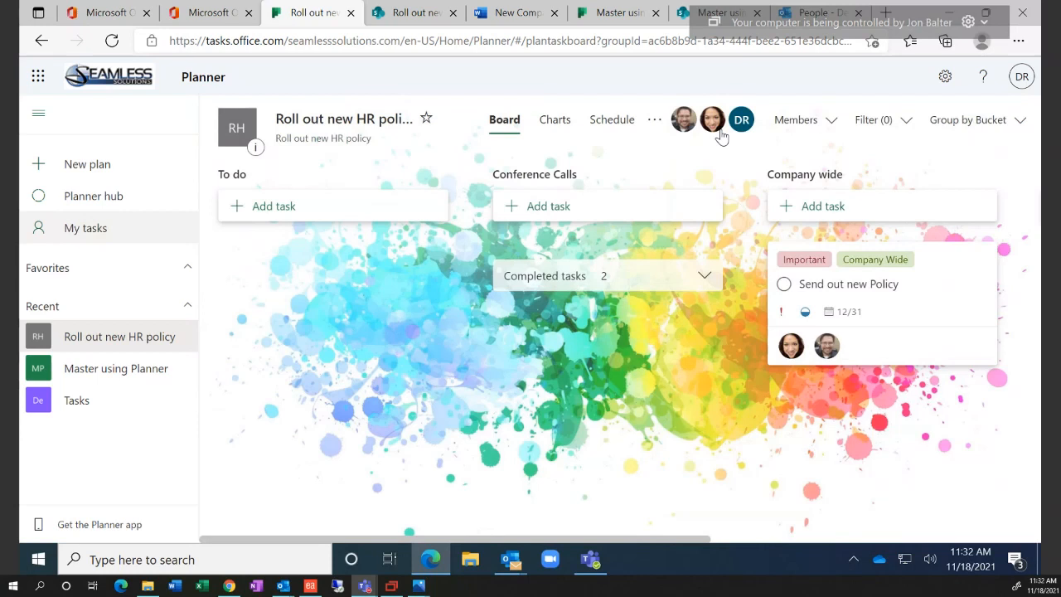
pyautogui.click(410, 8)
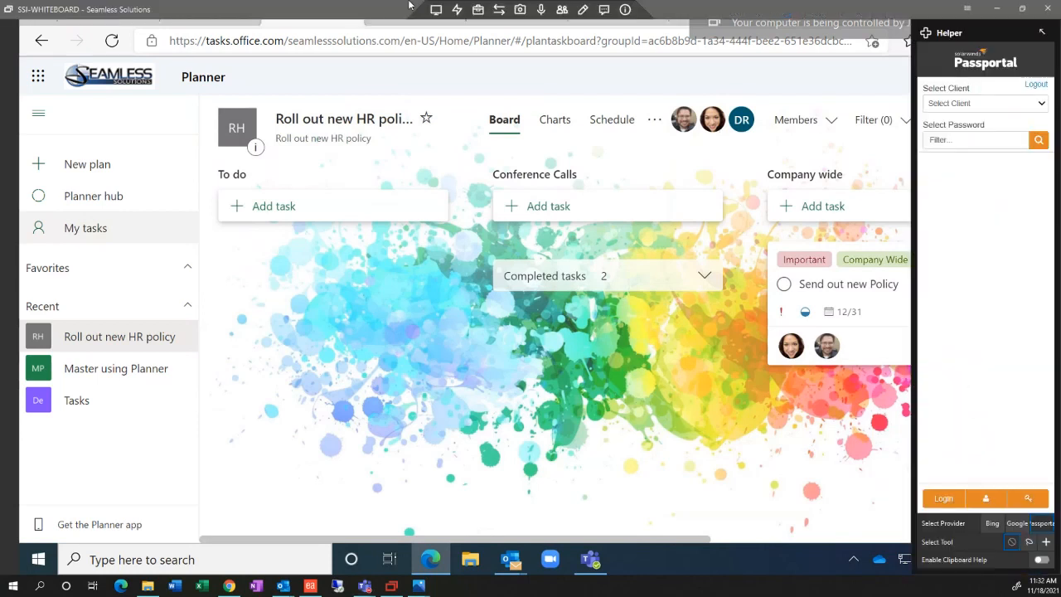
pyautogui.click(421, 10)
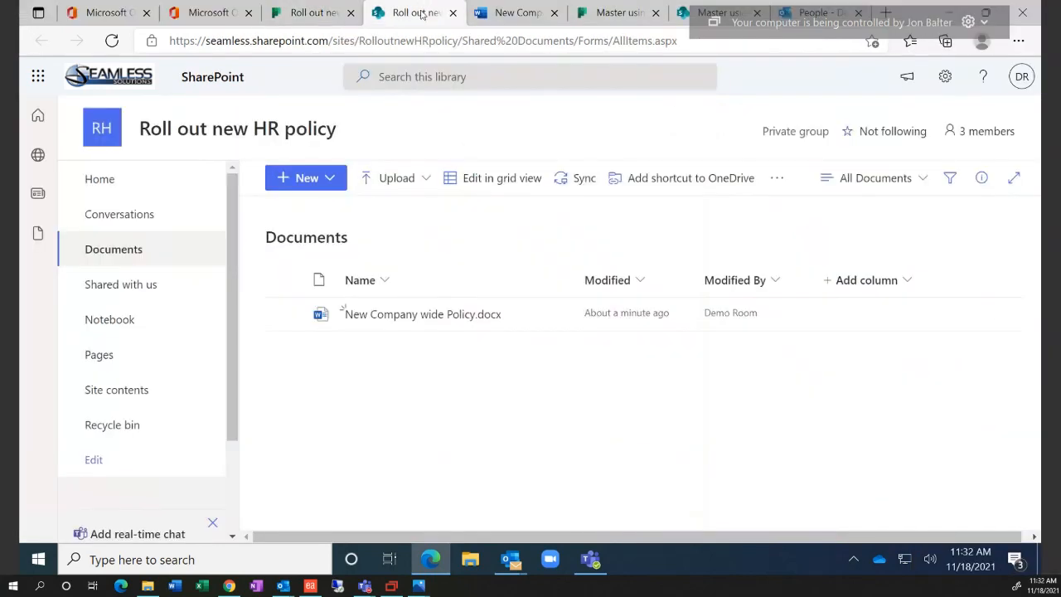
pyautogui.click(251, 138)
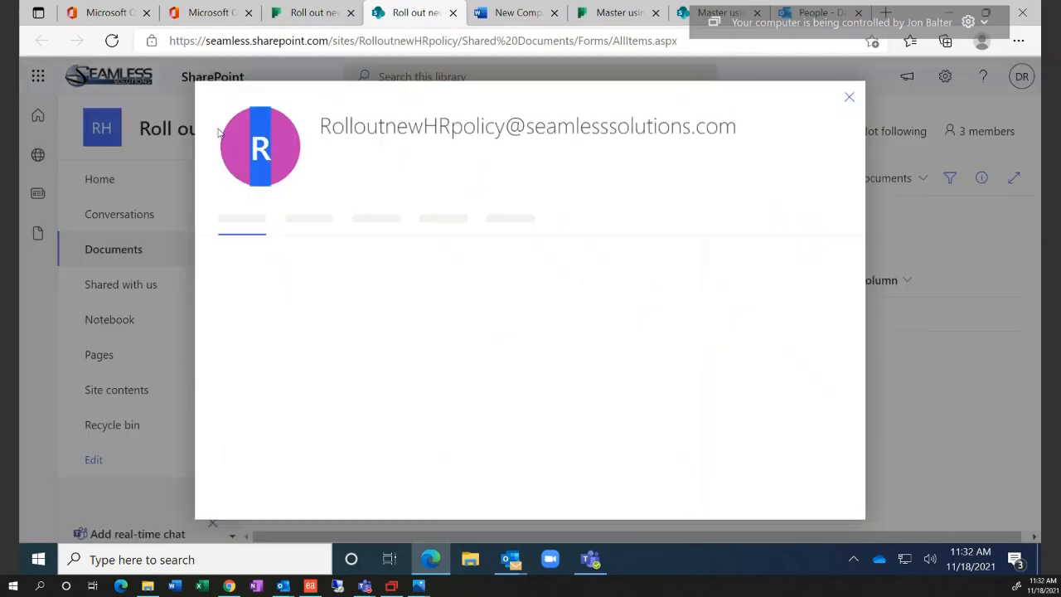
pyautogui.click(858, 99)
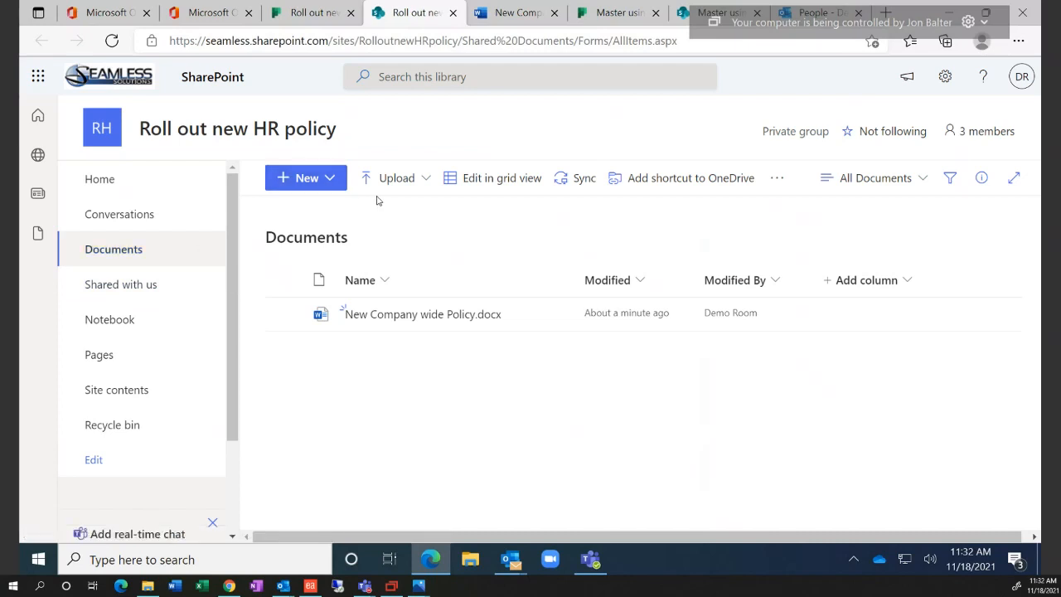
pyautogui.click(358, 16)
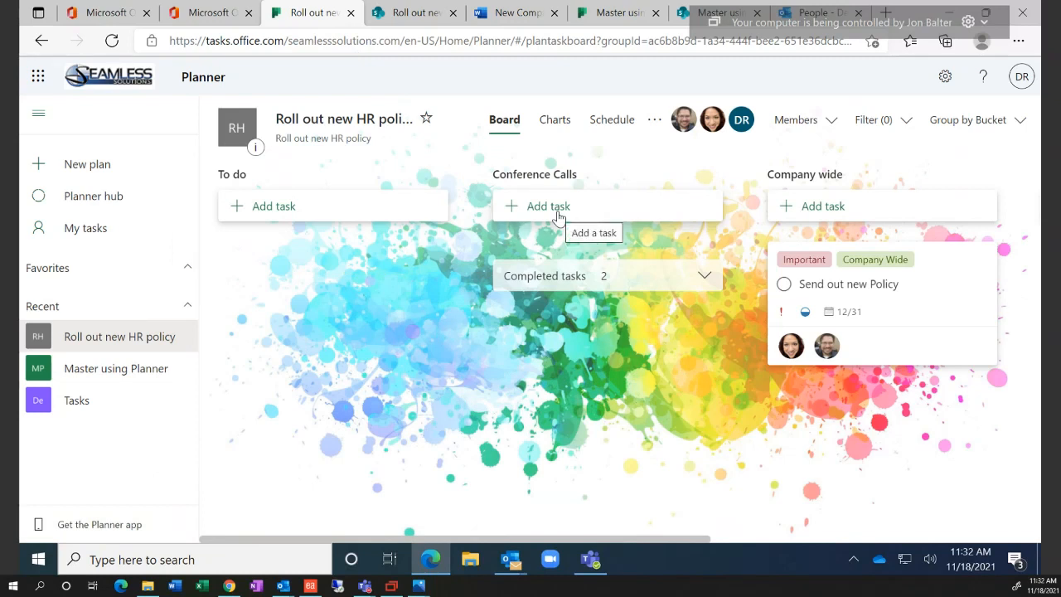
# Scroll through the Status, Bucket, Priority and Members charts, then show the more-options menu
pyautogui.click(567, 121)
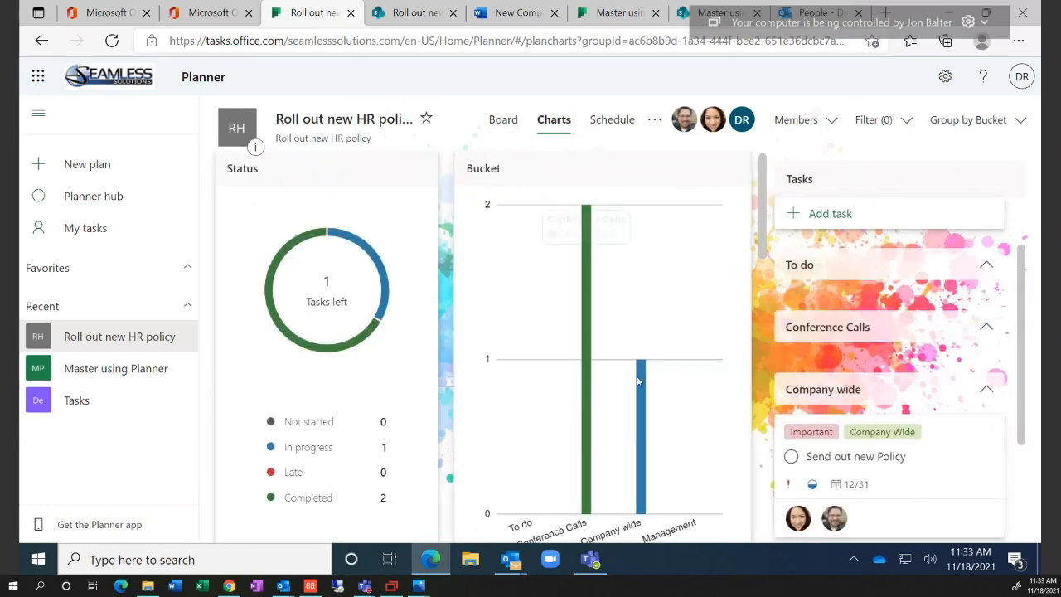
pyautogui.moveTo(640, 379)
pyautogui.scroll(-1, 637, 380)
pyautogui.scroll(-5, 637, 381)
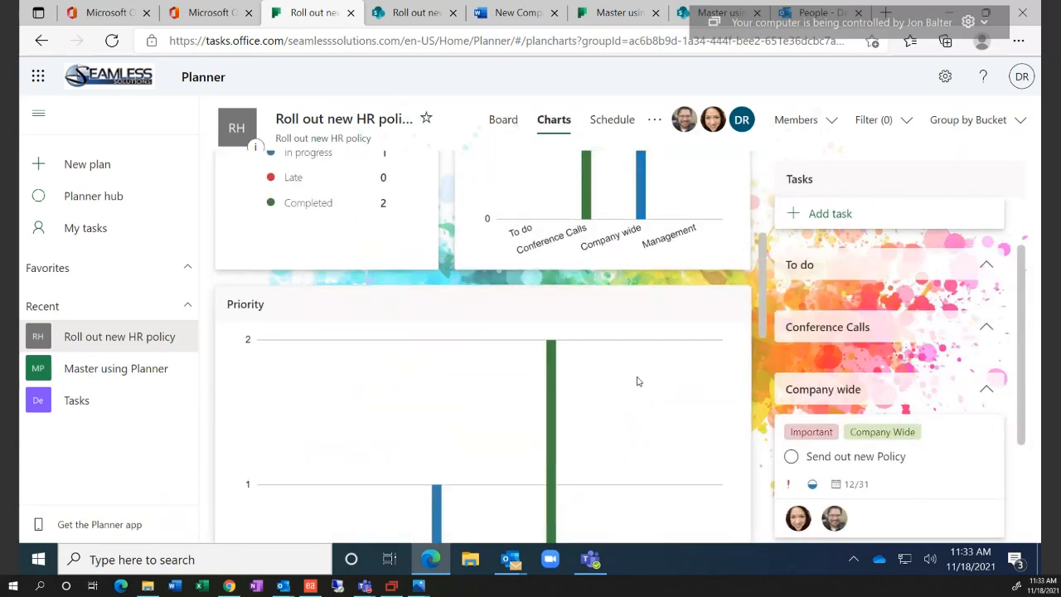
pyautogui.scroll(-6, 652, 396)
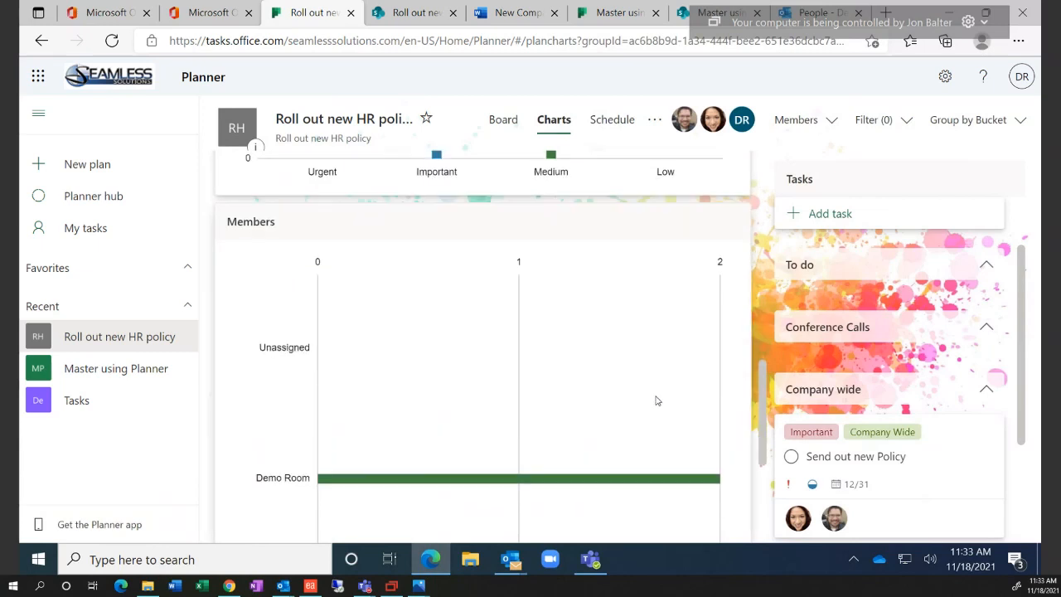
pyautogui.scroll(10, 655, 412)
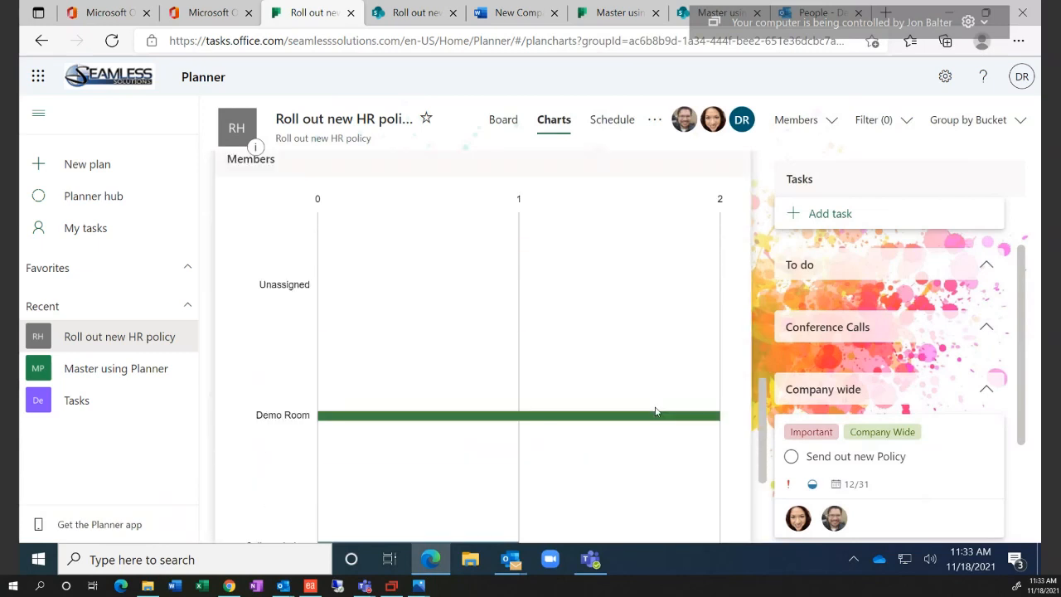
pyautogui.scroll(2, 655, 412)
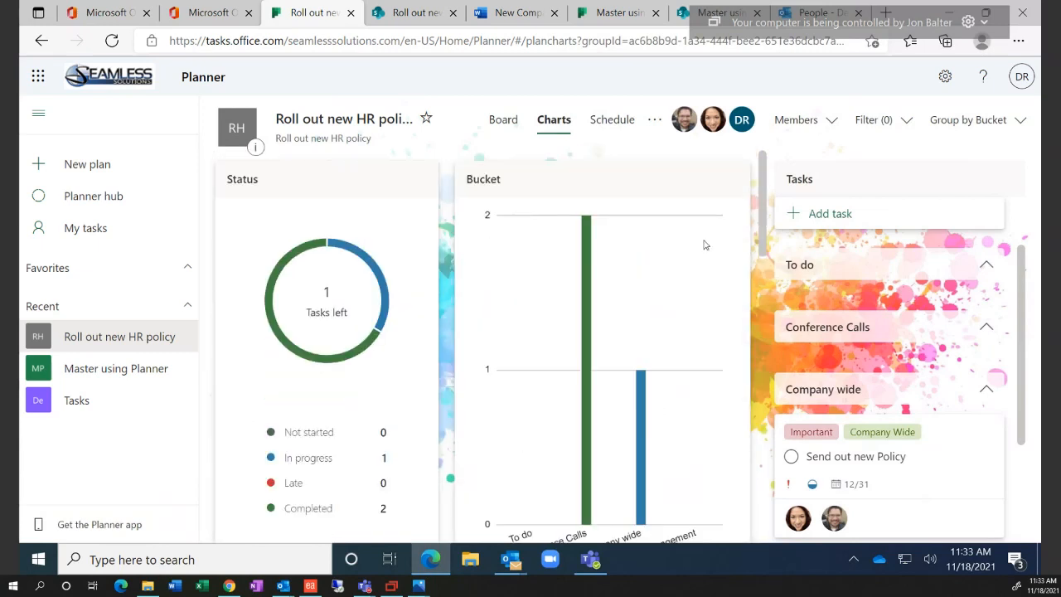
pyautogui.click(655, 120)
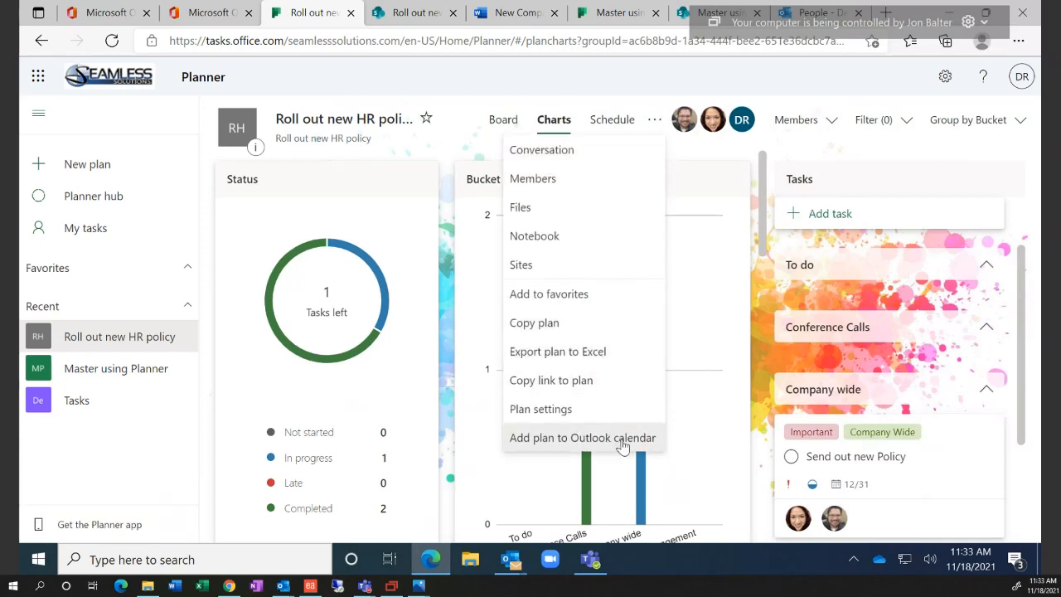
# Dismiss the options menu and group the charts task list by Labels
pyautogui.click(702, 161)
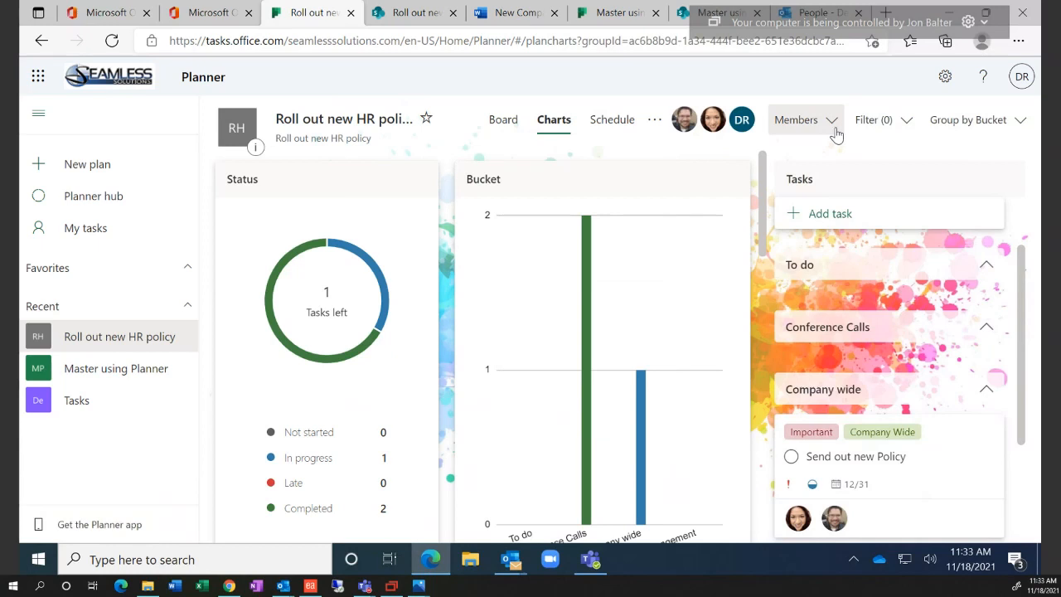
pyautogui.click(901, 121)
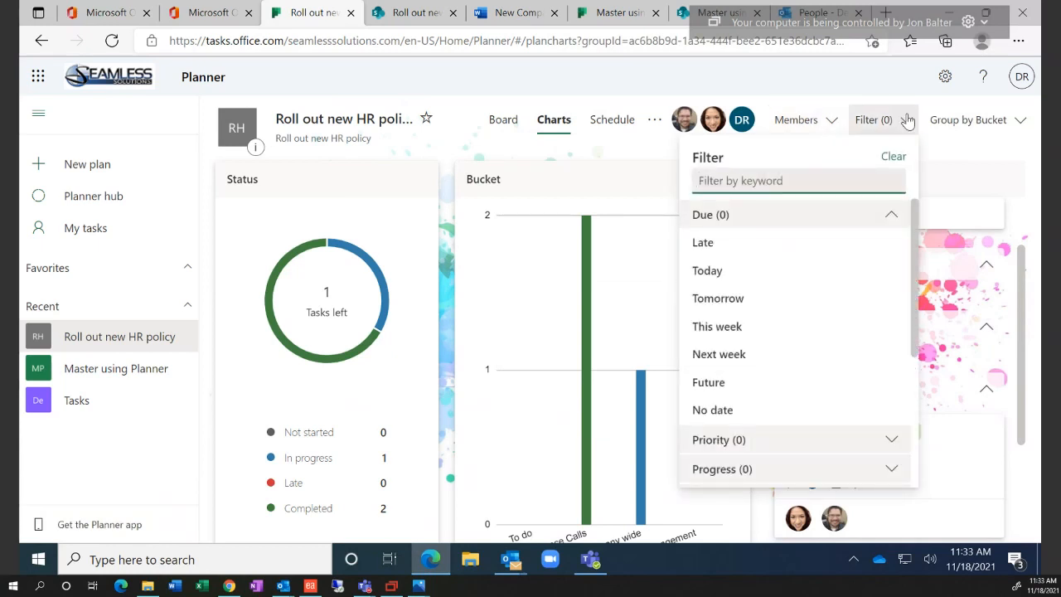
pyautogui.click(993, 143)
pyautogui.click(987, 122)
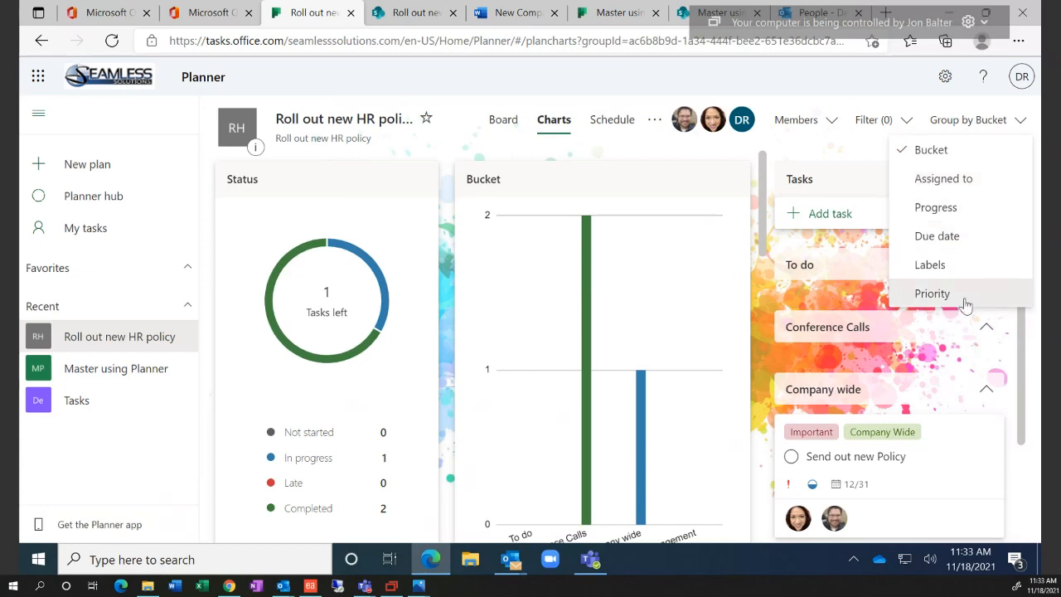
pyautogui.click(930, 265)
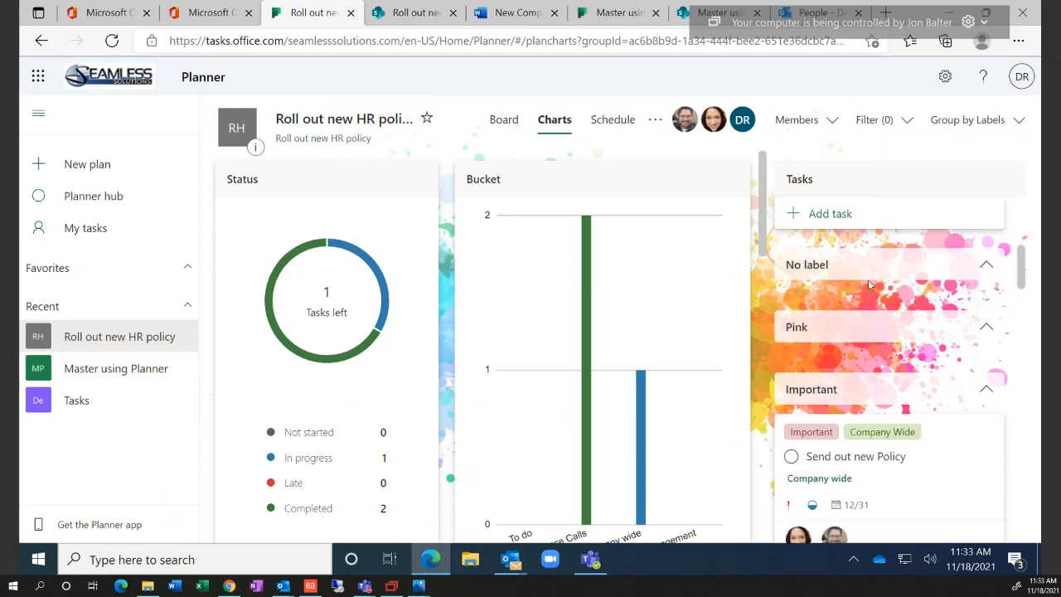
# Collapse and re-expand the No label group and scroll through the label-grouped tasks
pyautogui.click(987, 266)
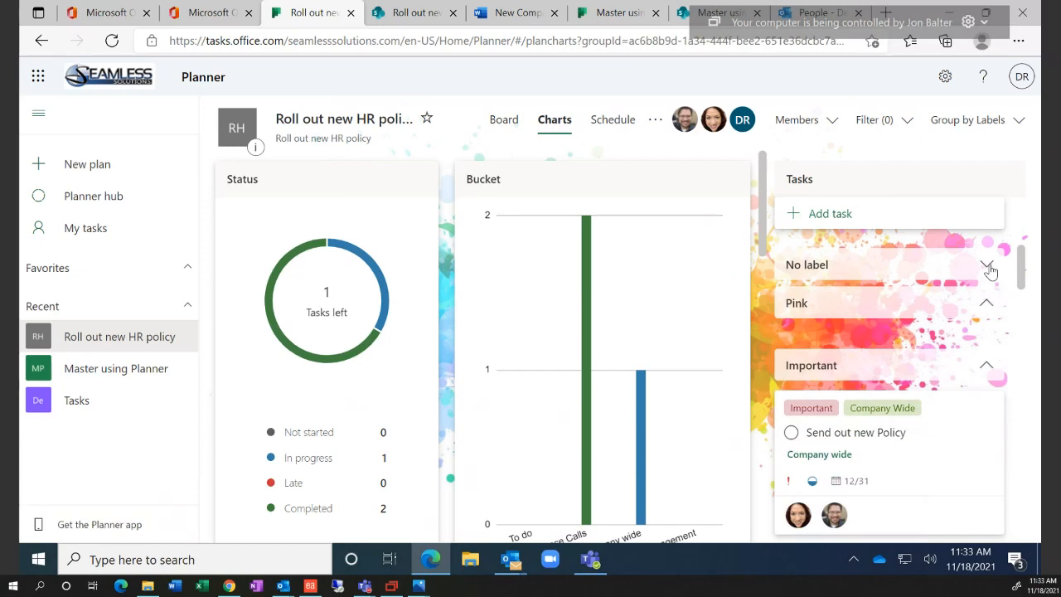
pyautogui.click(987, 265)
pyautogui.click(986, 266)
pyautogui.click(987, 265)
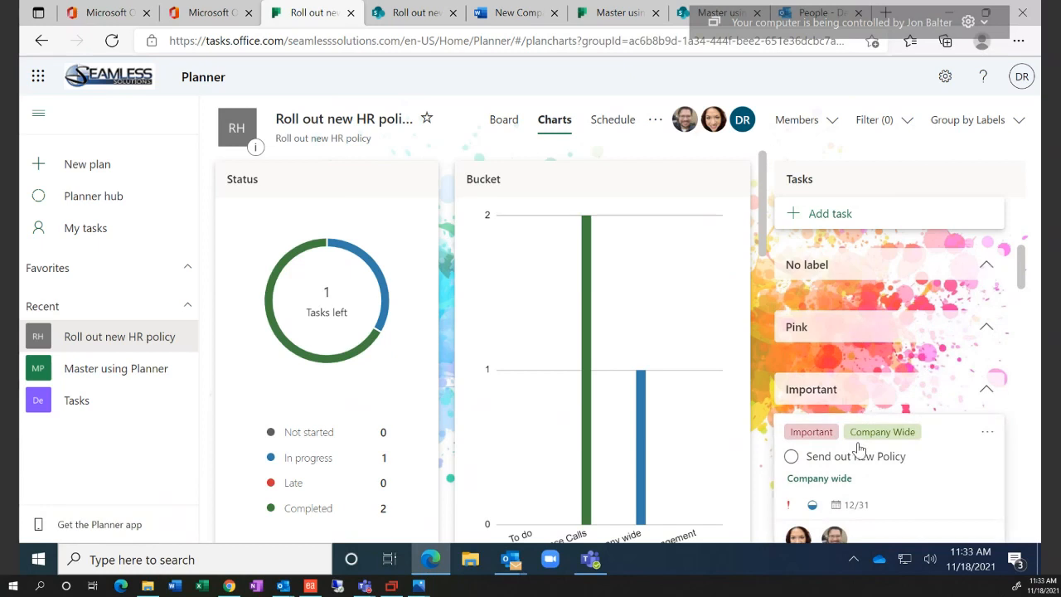
pyautogui.scroll(-3, 859, 448)
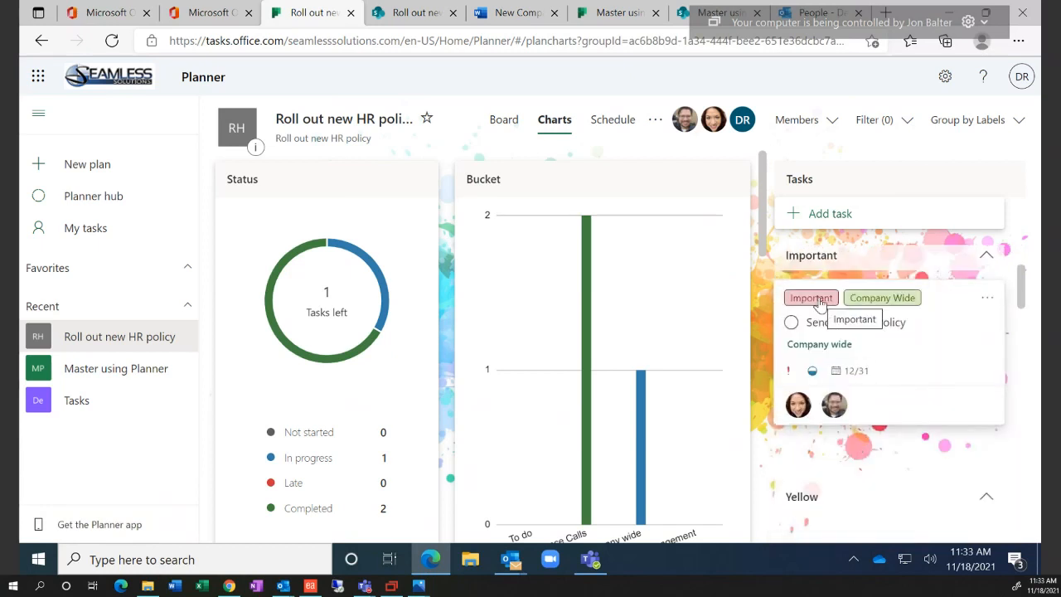
pyautogui.scroll(1, 885, 377)
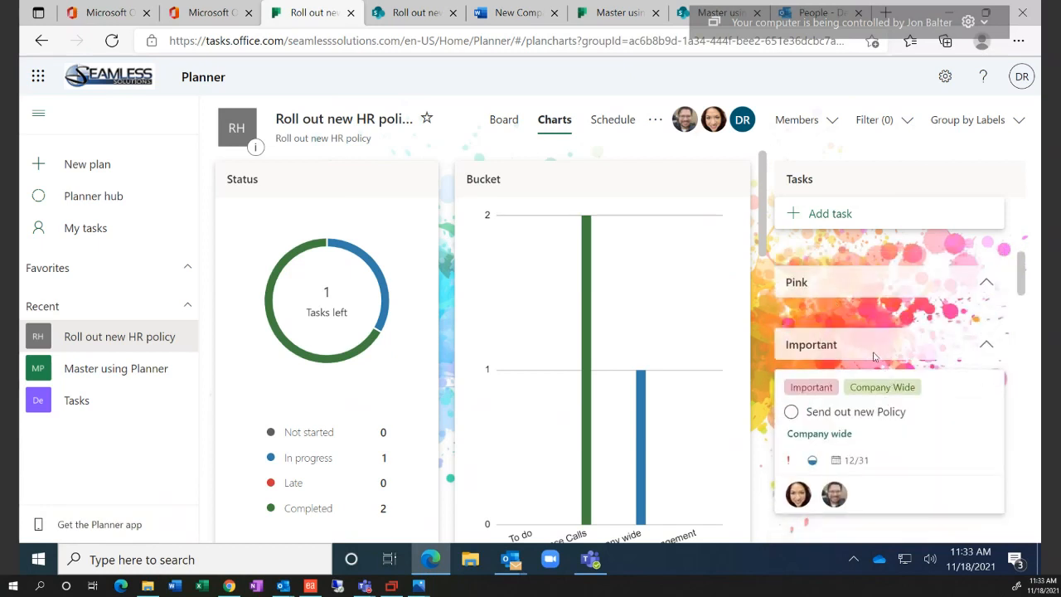
pyautogui.scroll(-3, 940, 420)
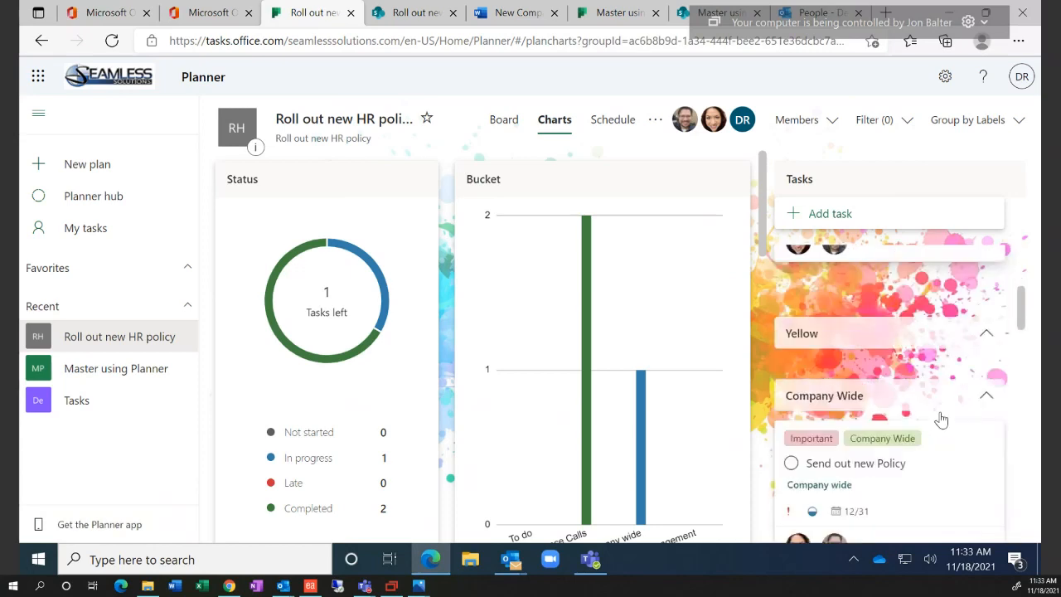
pyautogui.scroll(-1, 942, 420)
pyautogui.scroll(-1, 942, 421)
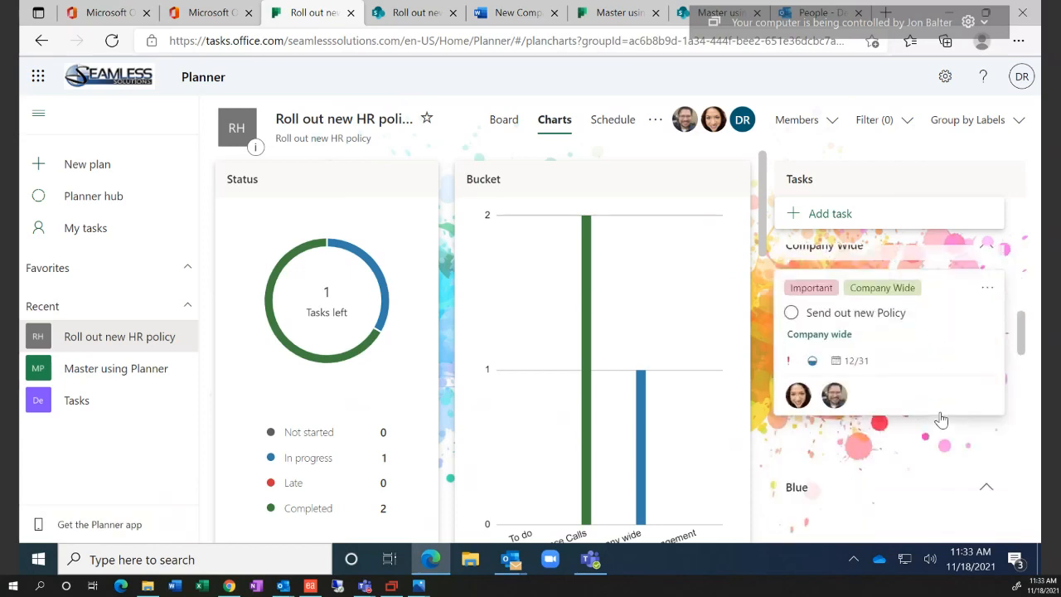
pyautogui.scroll(-3, 941, 419)
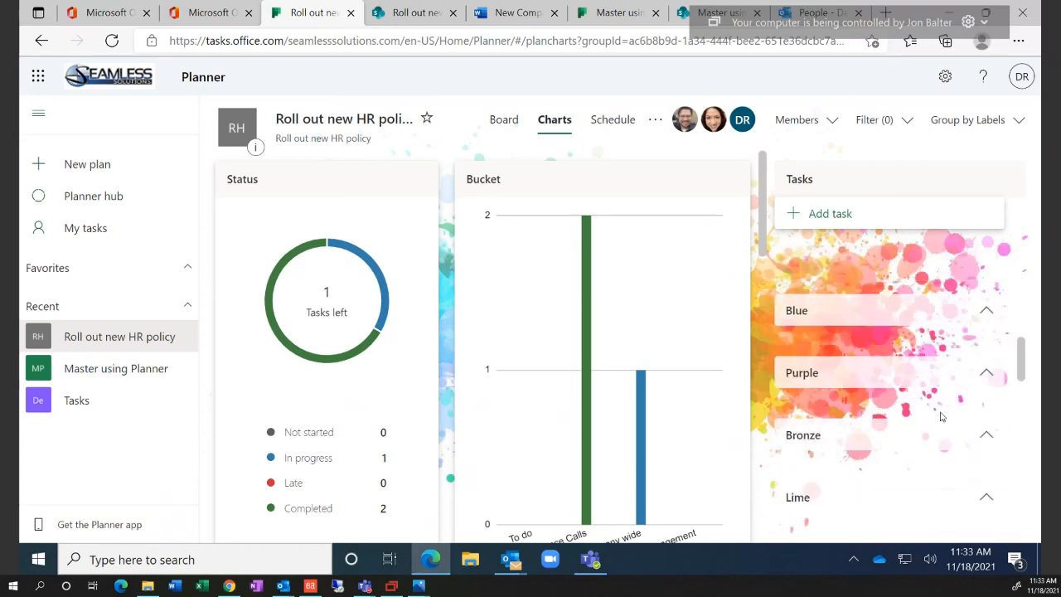
pyautogui.scroll(3, 942, 418)
pyautogui.scroll(3, 942, 417)
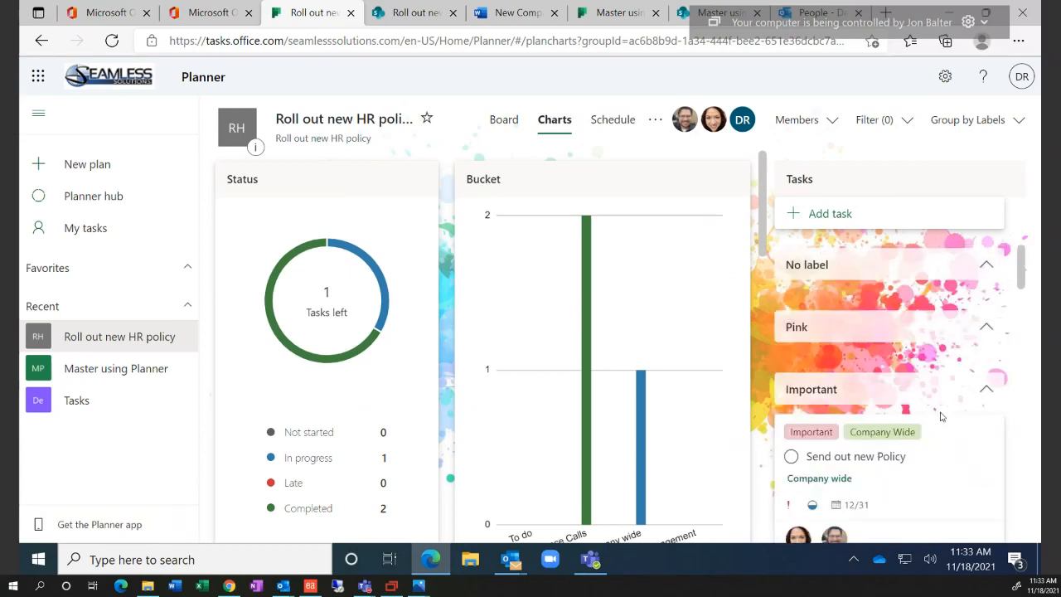
pyautogui.click(960, 126)
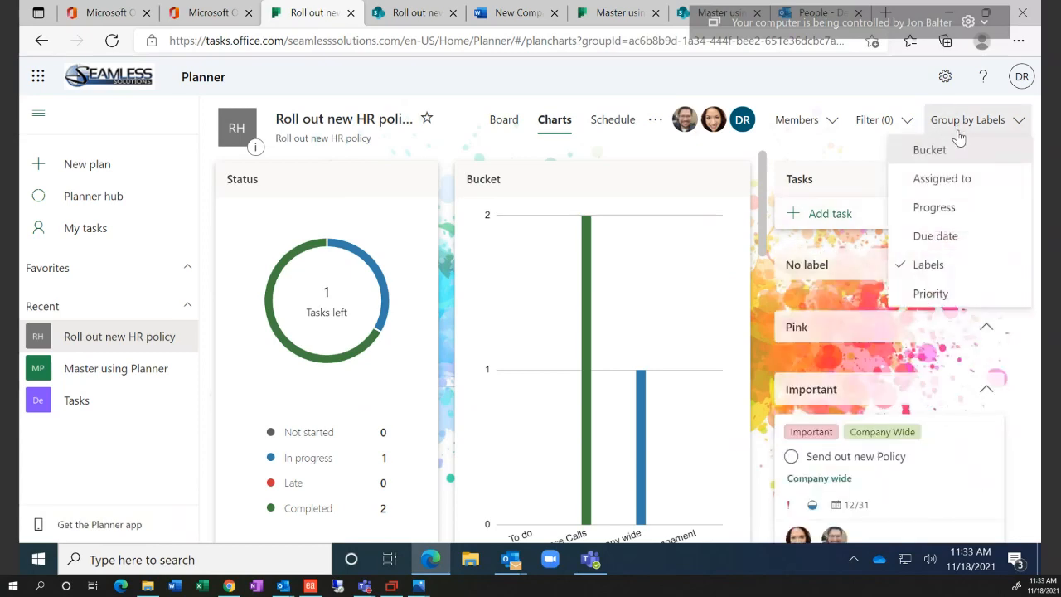
pyautogui.click(941, 179)
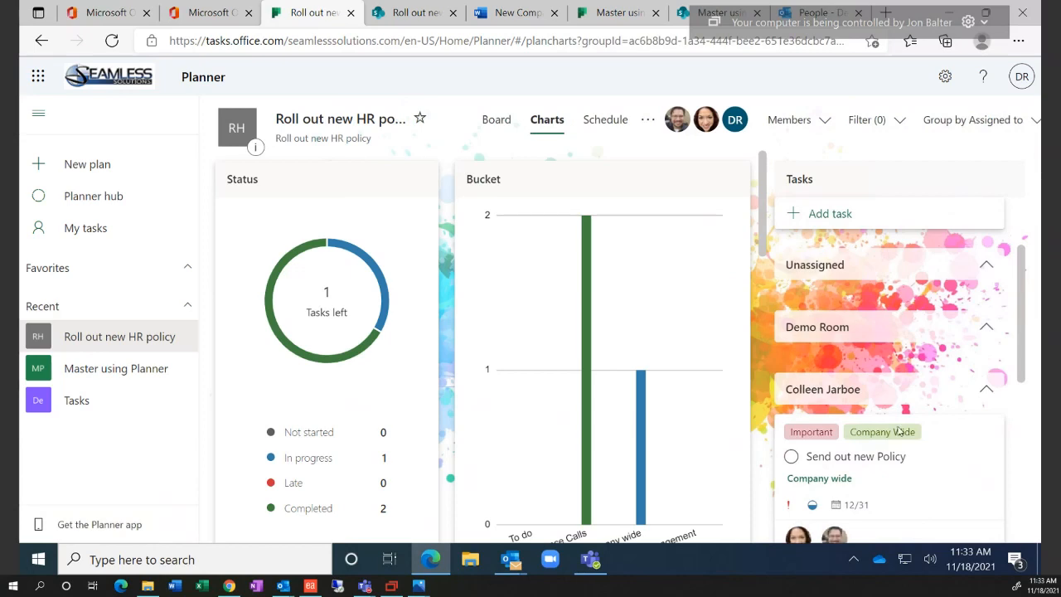
pyautogui.scroll(-2, 900, 431)
pyautogui.scroll(-3, 900, 435)
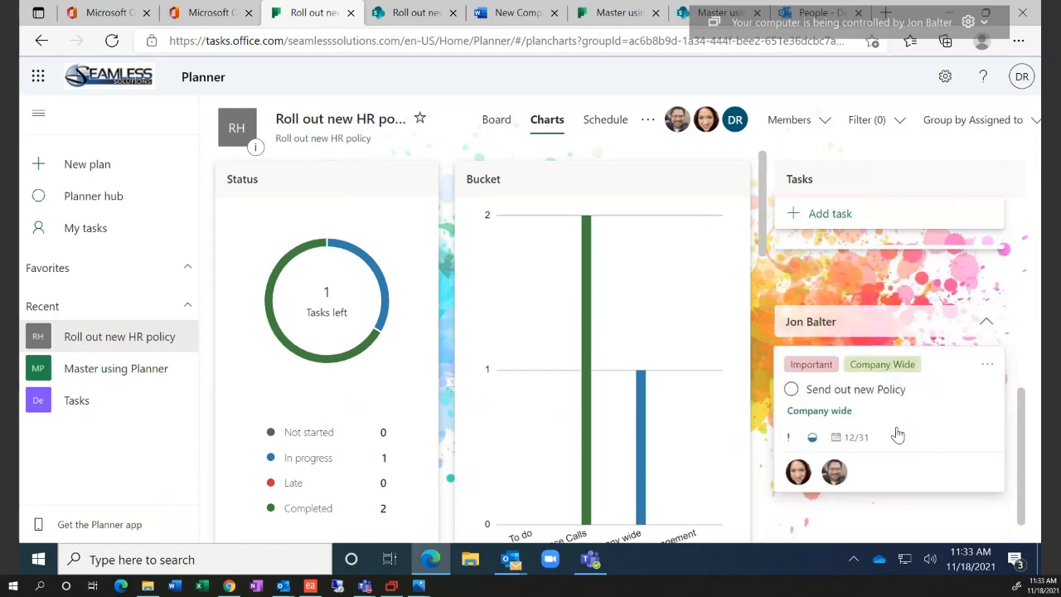
pyautogui.scroll(4, 897, 433)
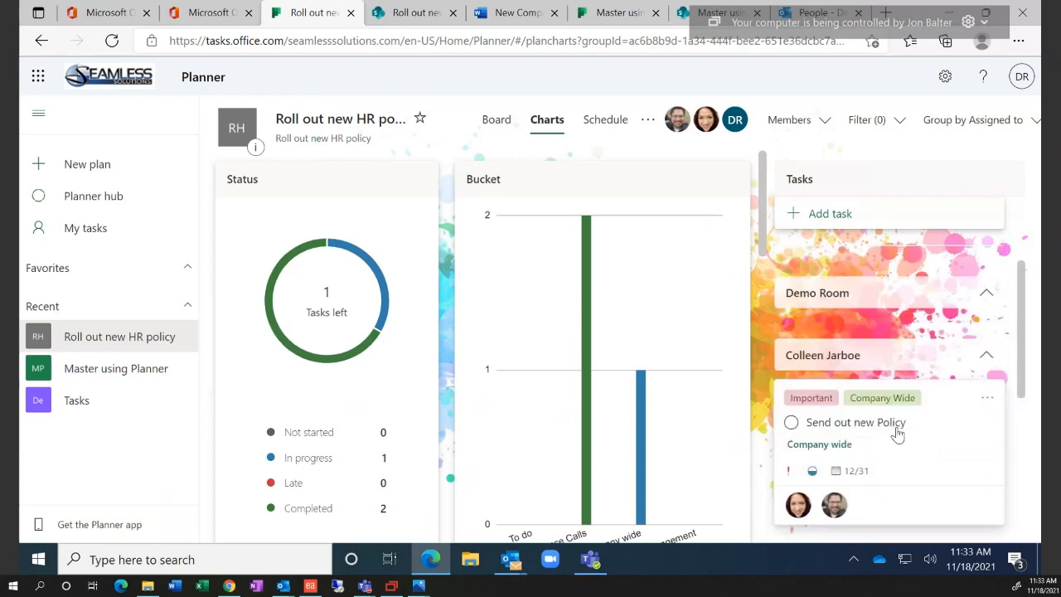
pyautogui.scroll(1, 897, 431)
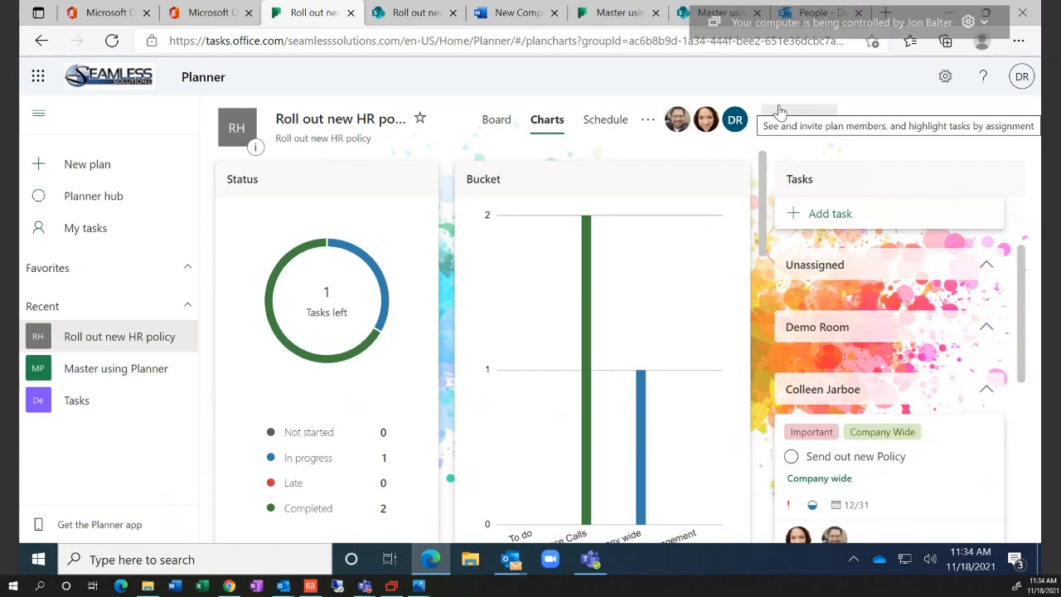
pyautogui.click(650, 126)
pyautogui.click(668, 95)
# Start deleting the plan from Plan settings, tick the confirmation box, then cancel instead
pyautogui.click(652, 121)
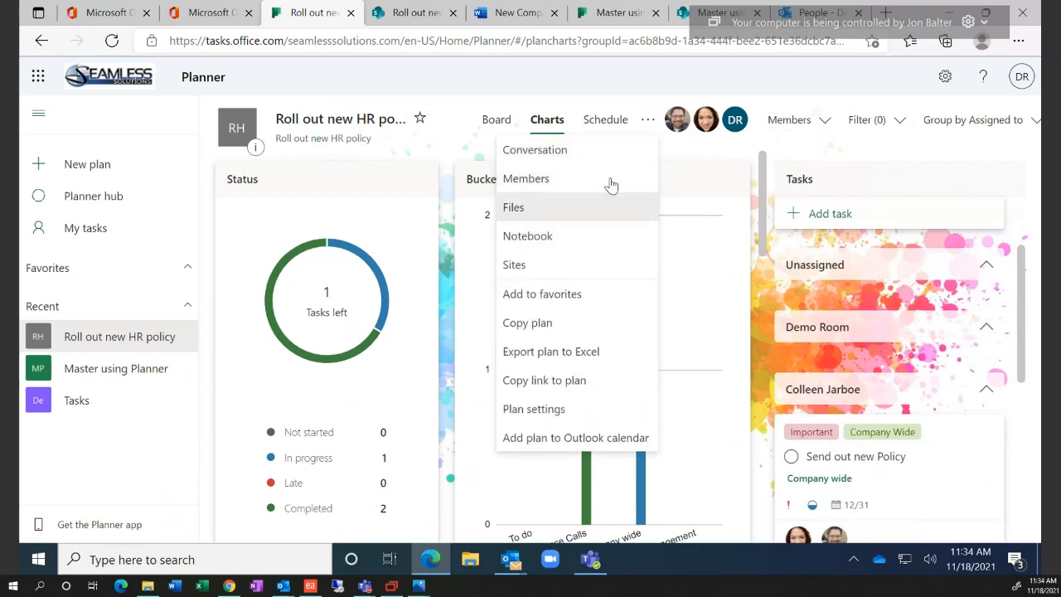
pyautogui.click(559, 414)
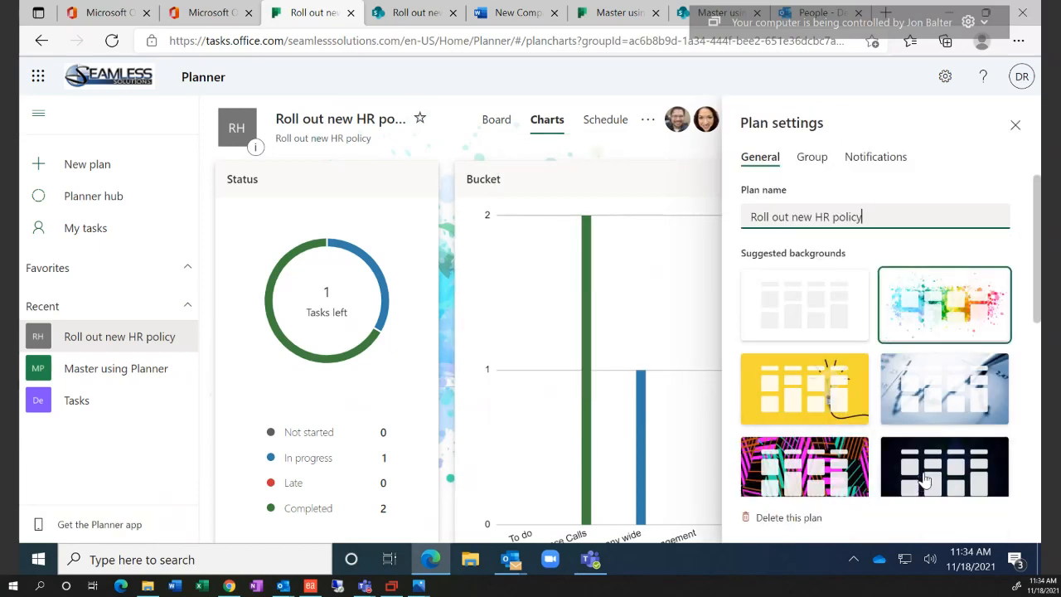
pyautogui.scroll(-2, 904, 488)
pyautogui.scroll(-2, 902, 489)
pyautogui.click(792, 518)
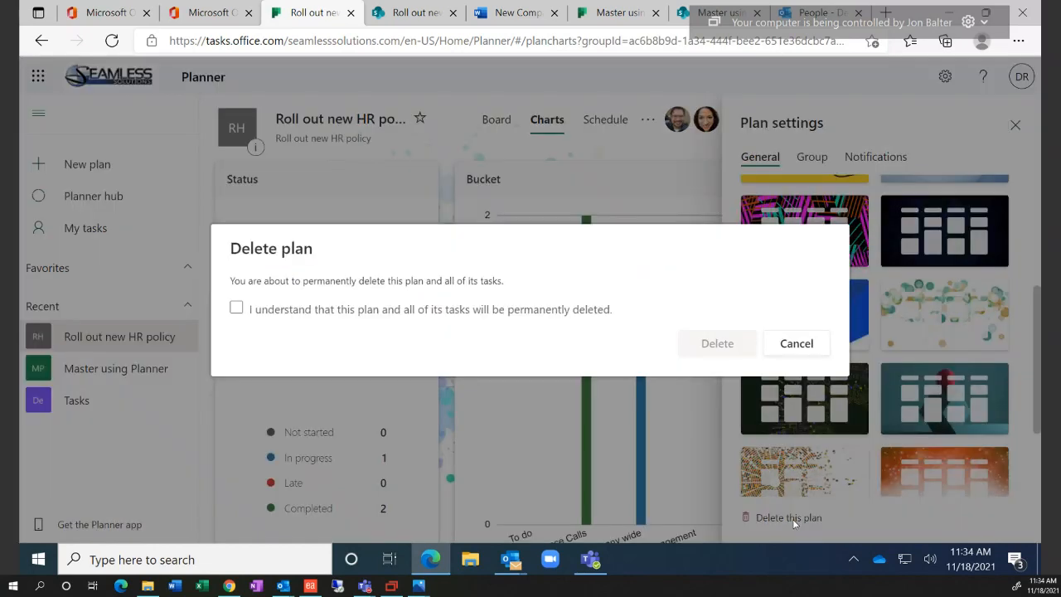
pyautogui.click(441, 319)
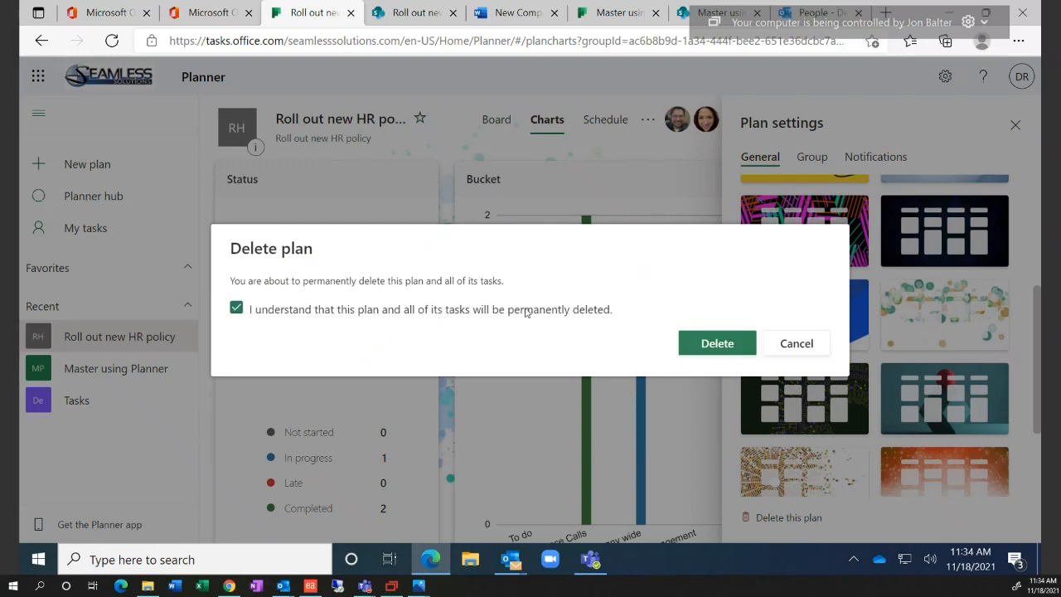
pyautogui.click(797, 349)
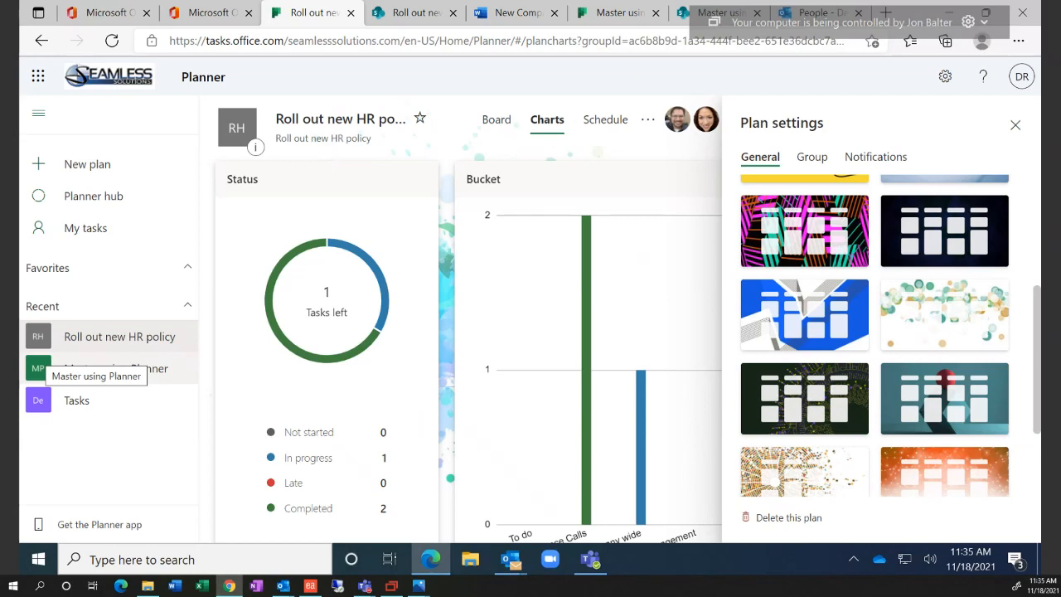
pyautogui.moveTo(0, 364); pyautogui.dragTo(342, 381)
# Apply the yellow lightbulb background in Plan settings, glance at Notifications, and close the settings
pyautogui.doubleClick(342, 381)
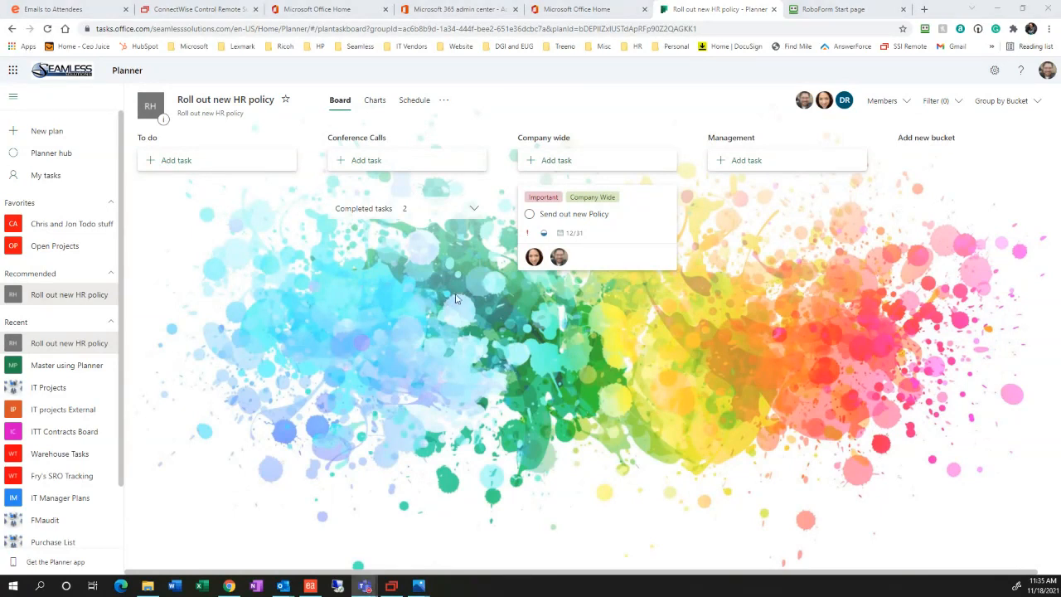
pyautogui.click(445, 100)
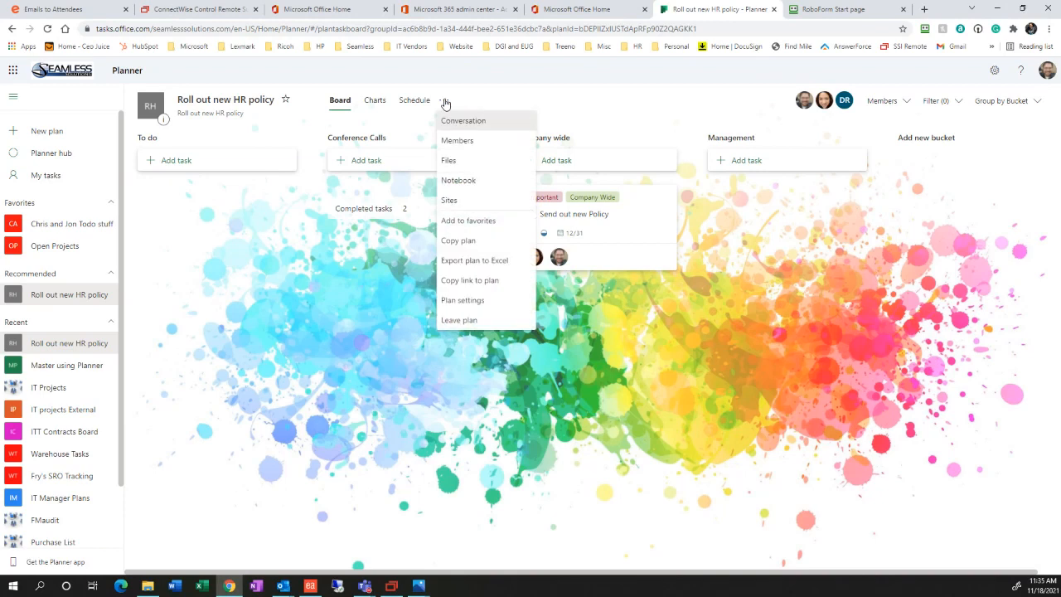
pyautogui.click(488, 299)
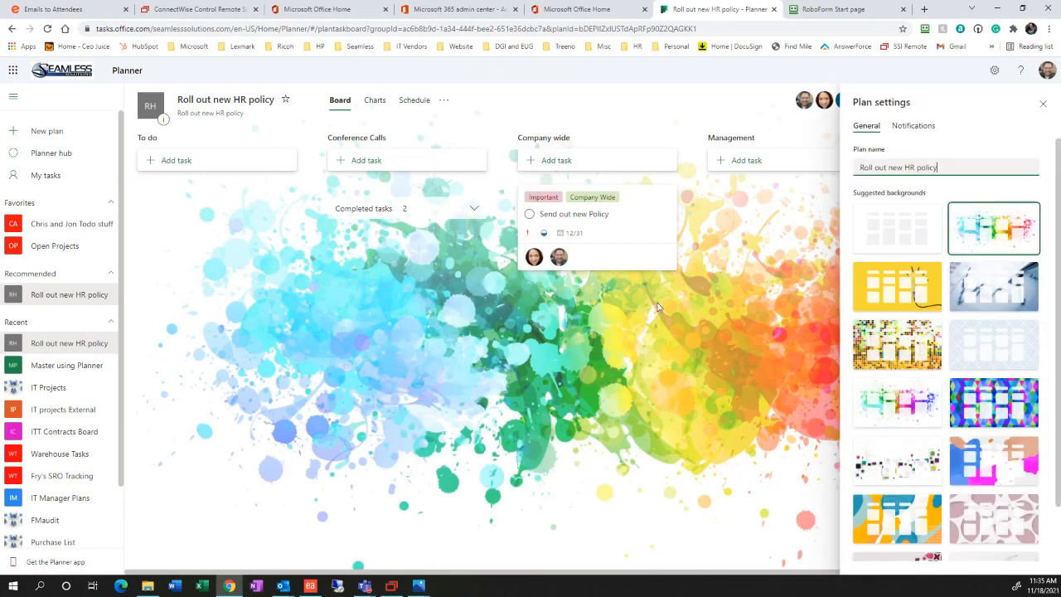
pyautogui.scroll(-2, 898, 494)
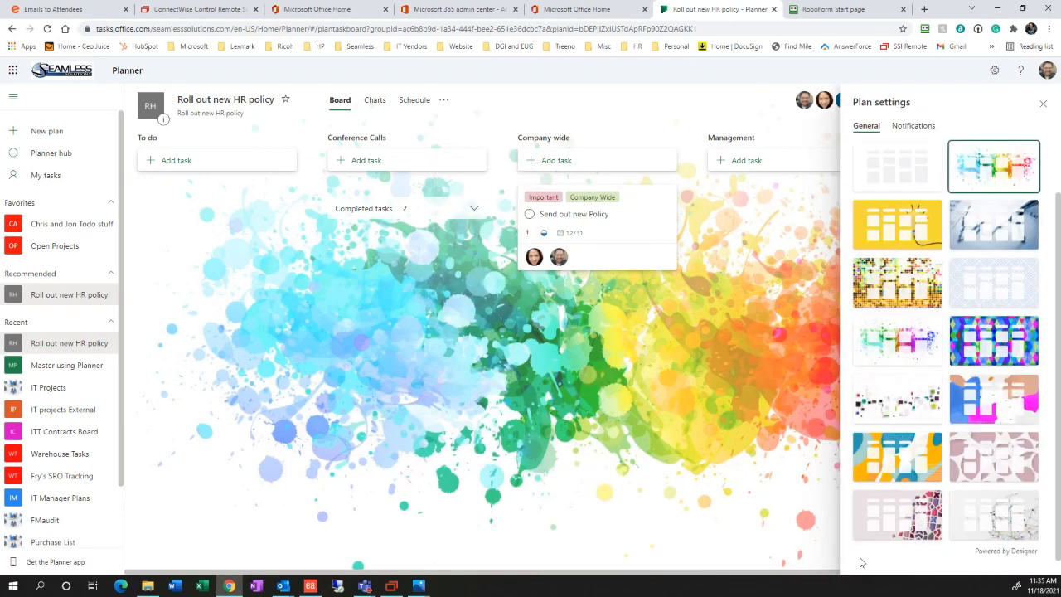
pyautogui.click(898, 232)
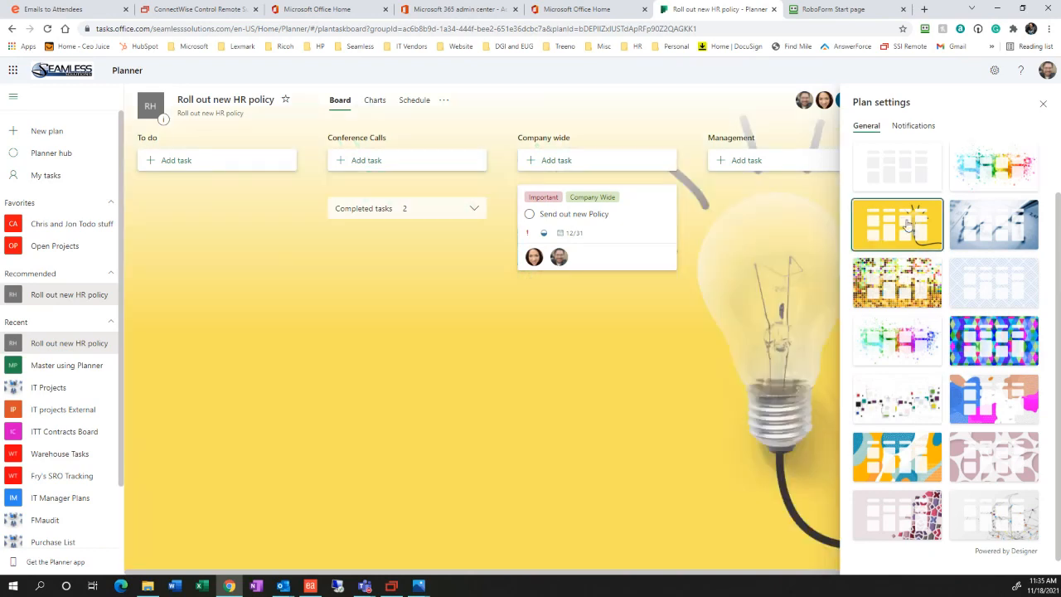
pyautogui.click(904, 184)
pyautogui.click(907, 217)
pyautogui.click(908, 131)
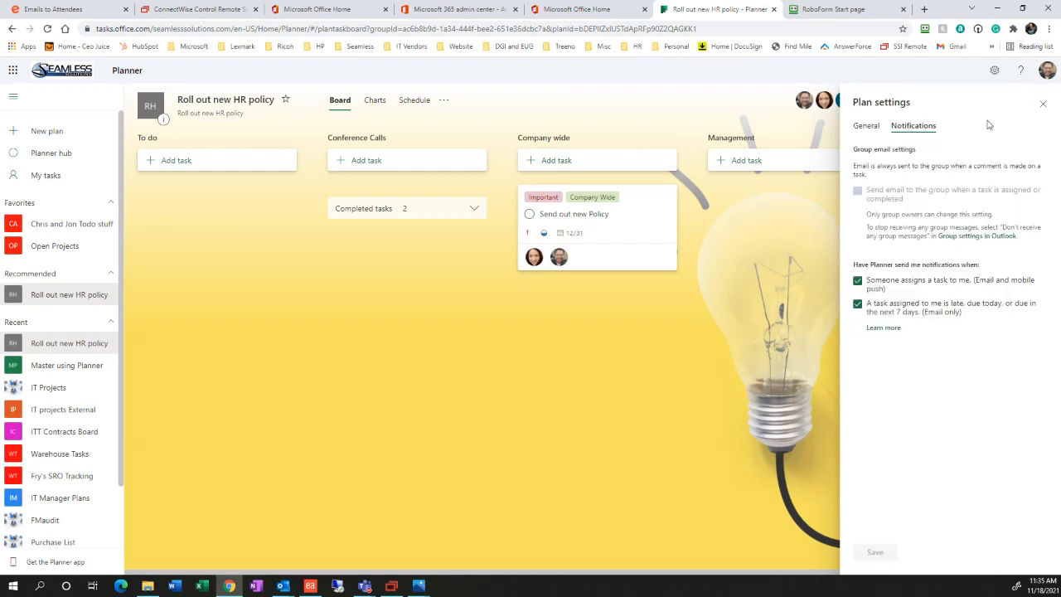
pyautogui.click(1044, 106)
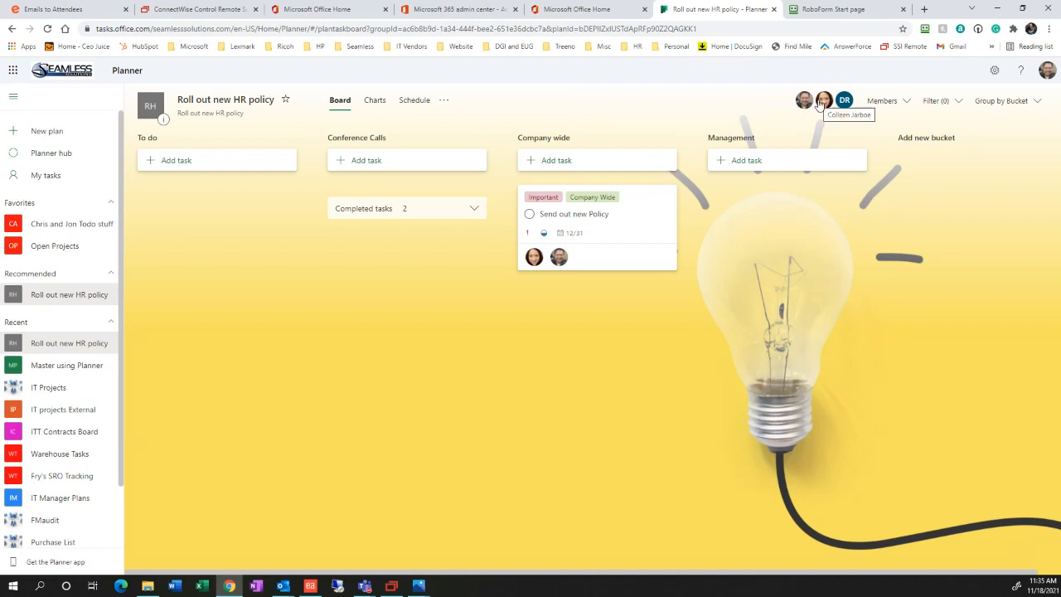
pyautogui.click(443, 100)
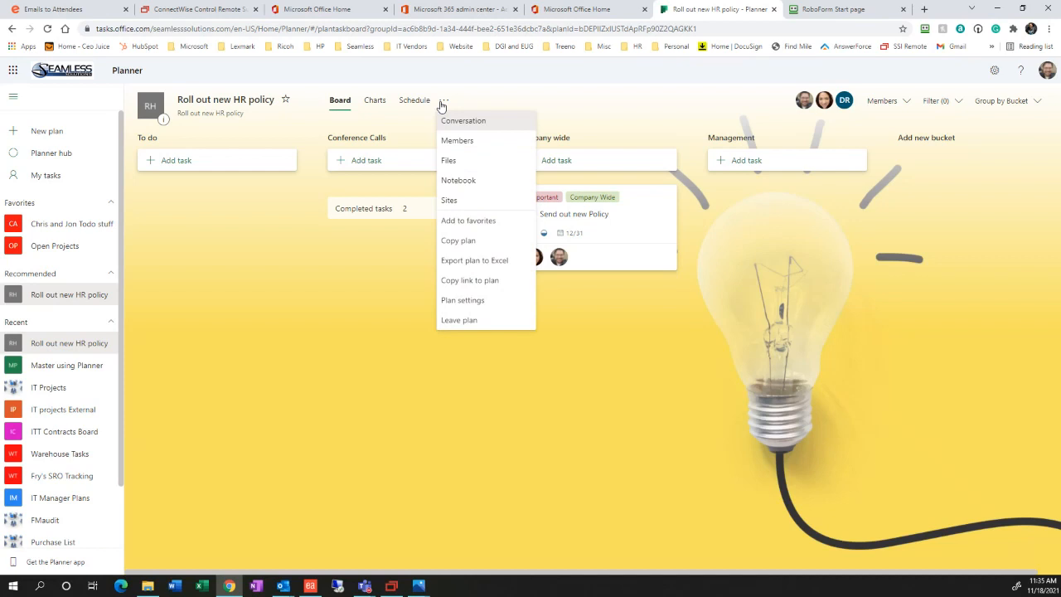
# View the group's three members on the Outlook group page, then return to the Planner tab
pyautogui.click(460, 140)
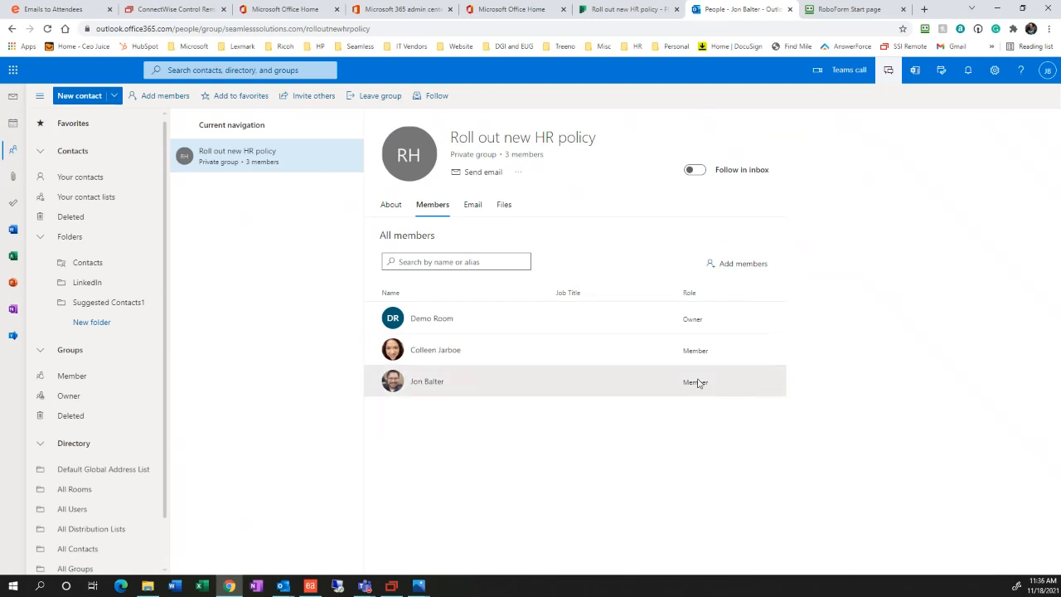
pyautogui.click(517, 172)
pyautogui.click(627, 180)
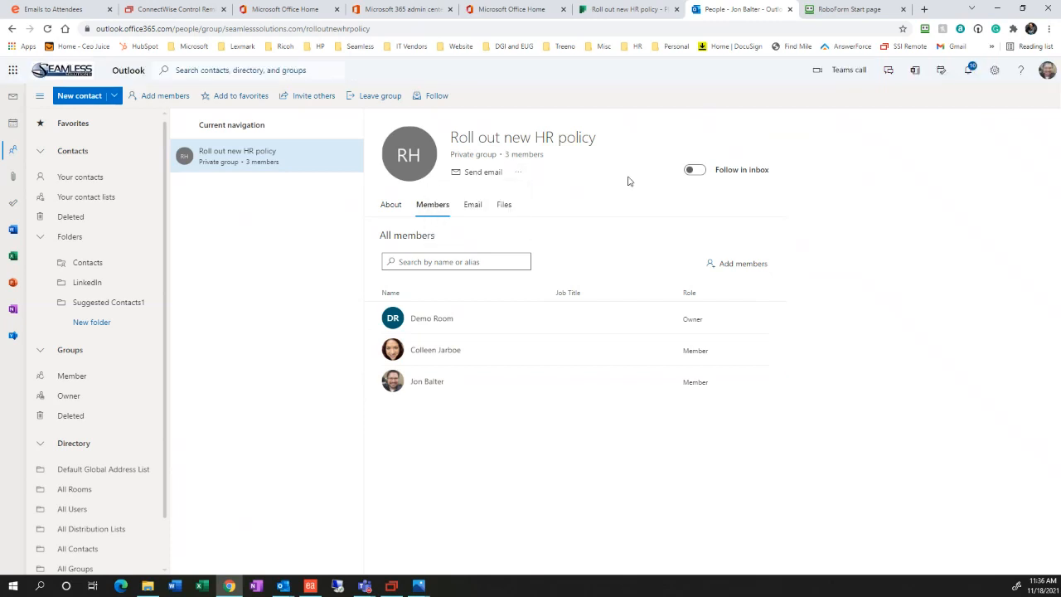
pyautogui.click(638, 9)
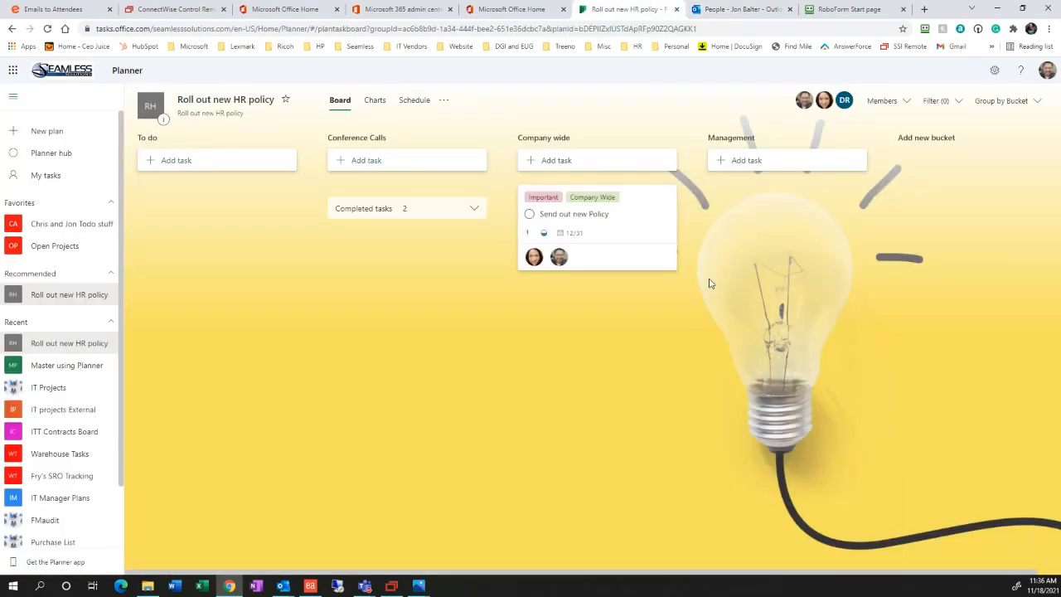
# Look over the members list and Schedule calendar, ending on the plan's Charts view
pyautogui.click(884, 100)
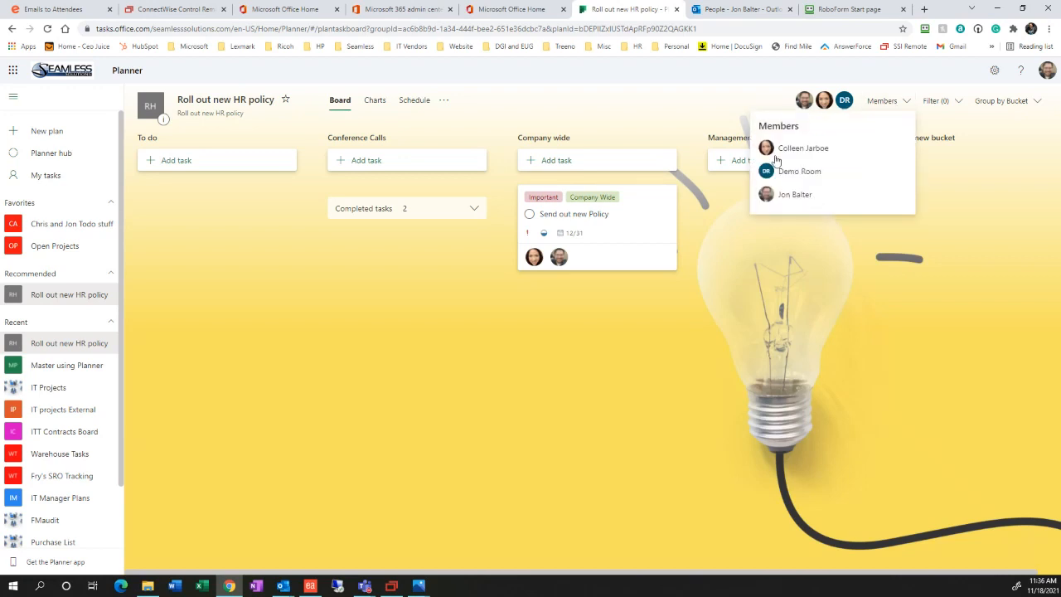
pyautogui.click(668, 109)
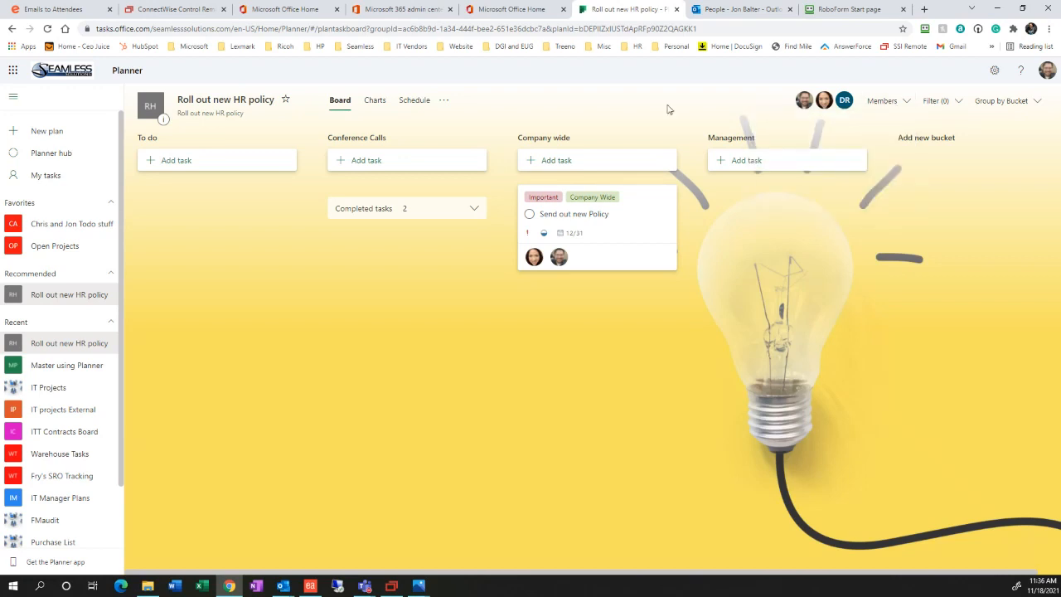
pyautogui.click(374, 102)
pyautogui.click(410, 105)
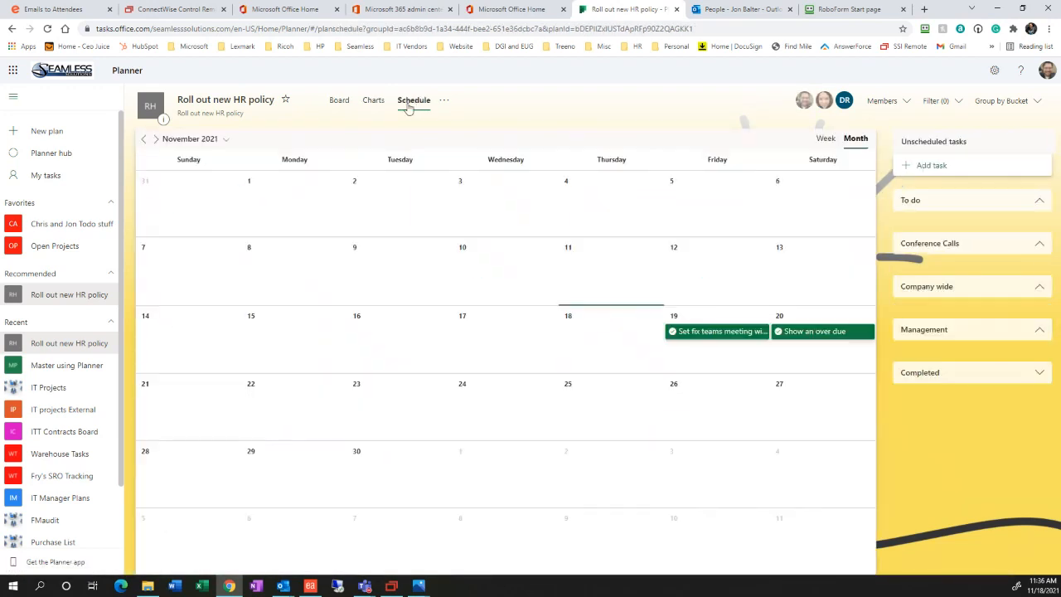
pyautogui.click(445, 100)
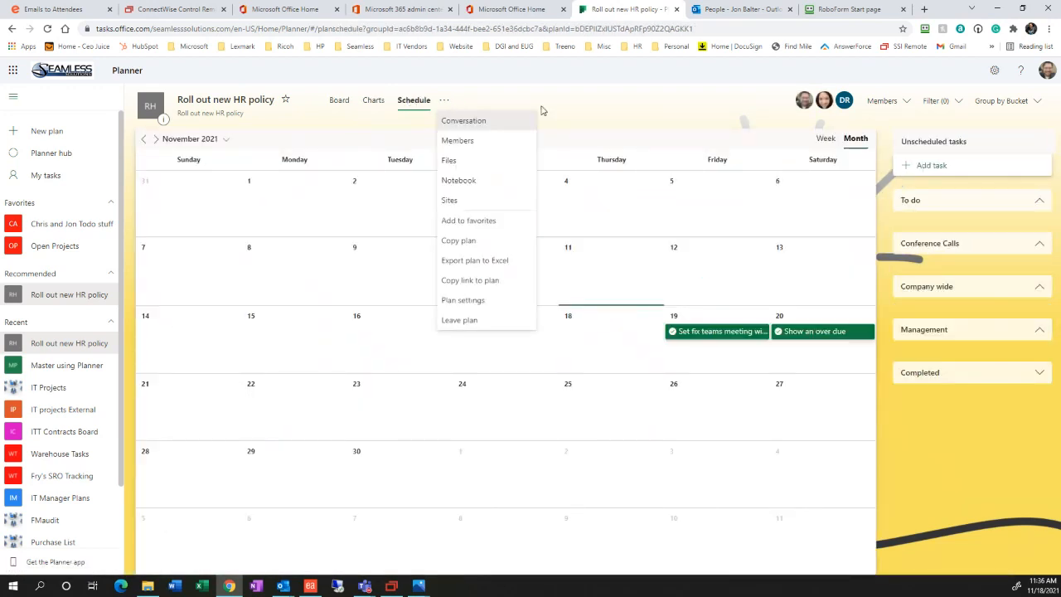
pyautogui.click(607, 125)
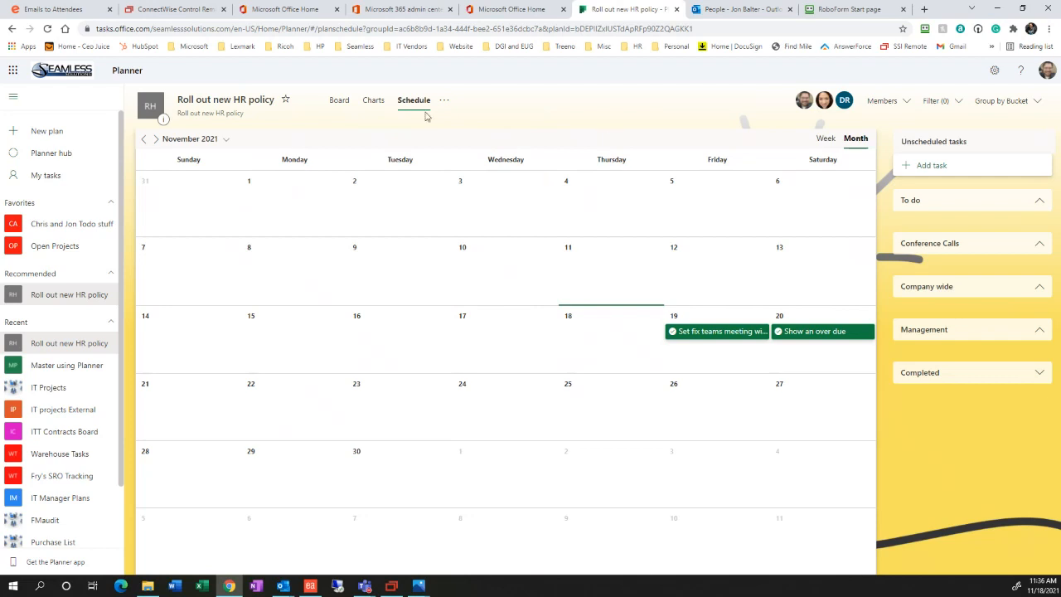
pyautogui.click(382, 107)
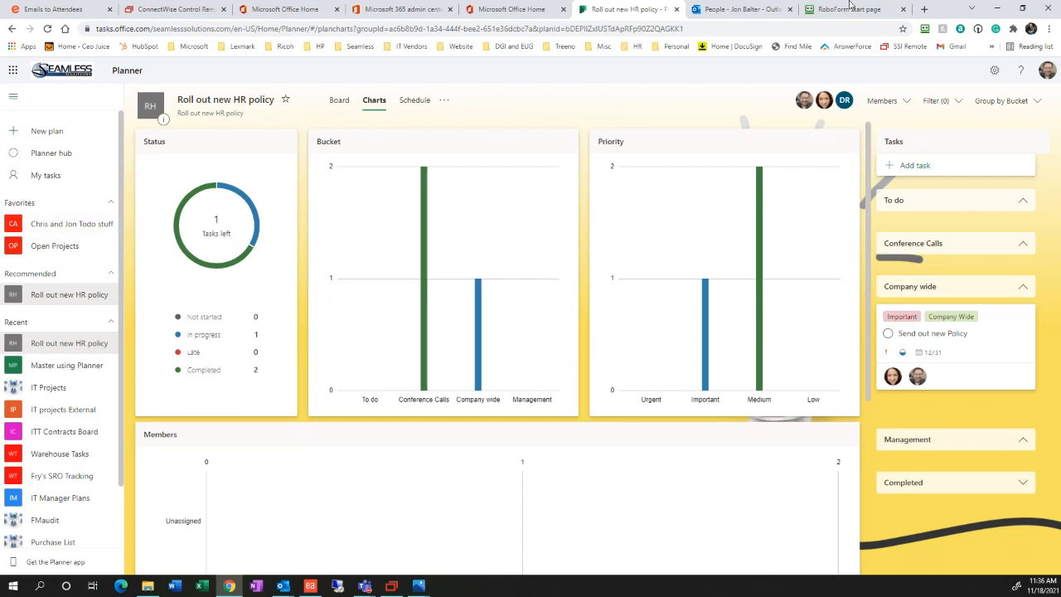
pyautogui.moveTo(953, 8); pyautogui.dragTo(2, 237)
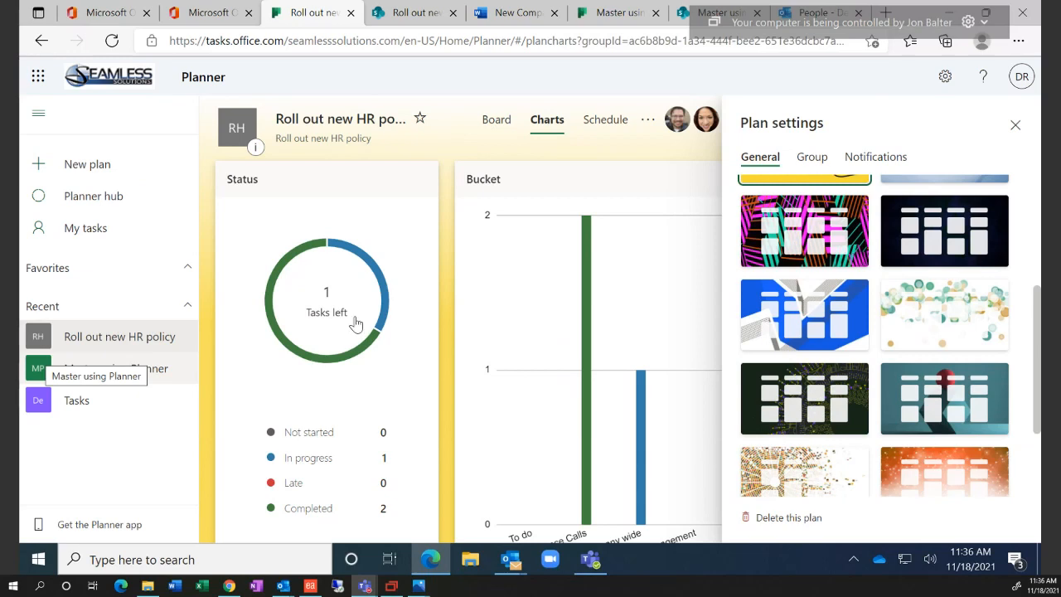
# Glance at the Master using Planner and Tasks plans
pyautogui.click(157, 372)
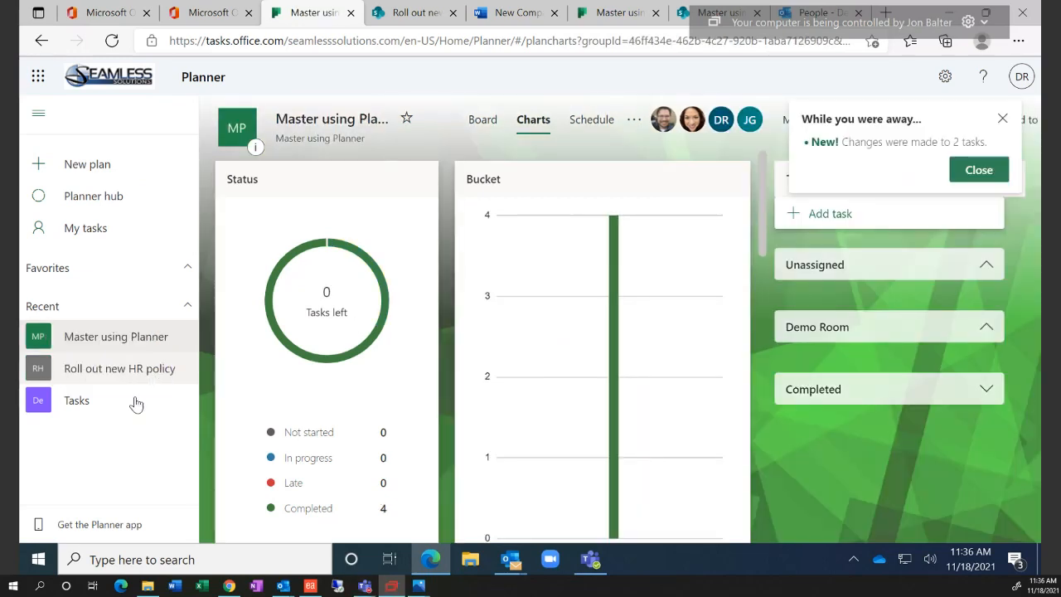
pyautogui.click(136, 403)
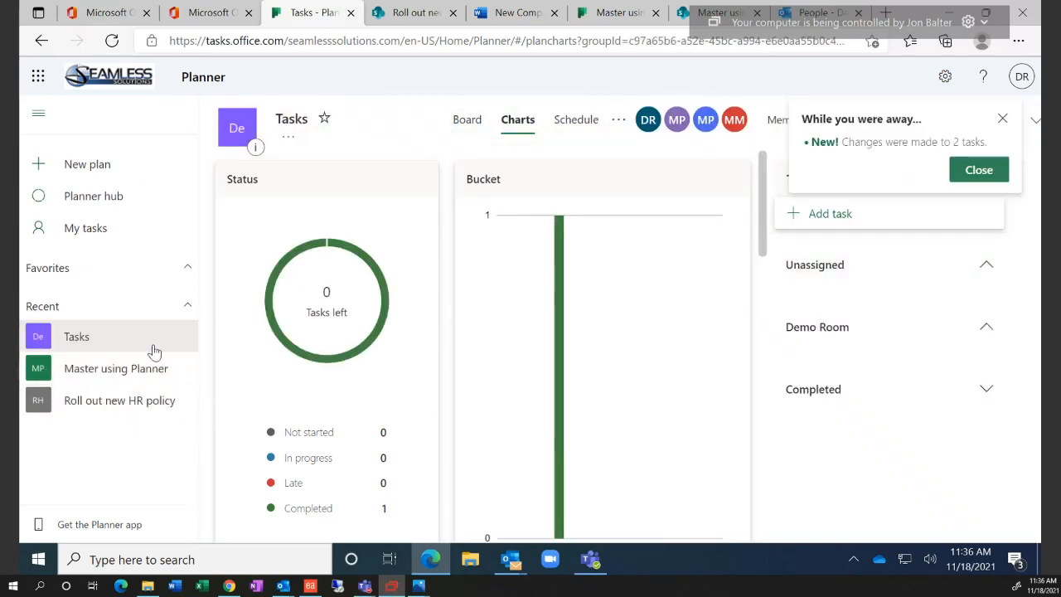
pyautogui.click(142, 373)
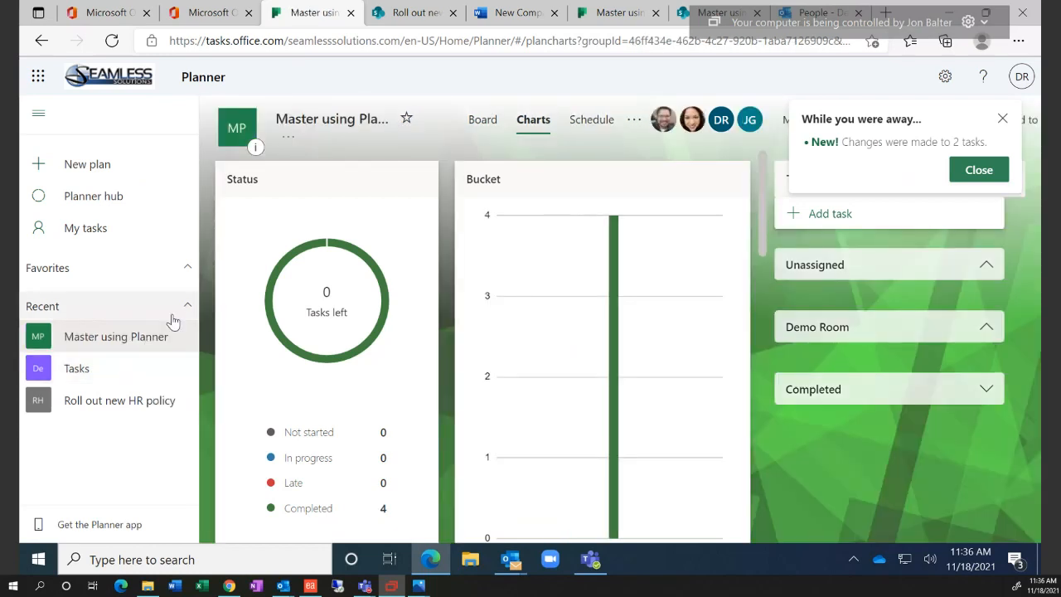
# Create a new private plan named 'Find a new Cleaning Service'
pyautogui.click(102, 167)
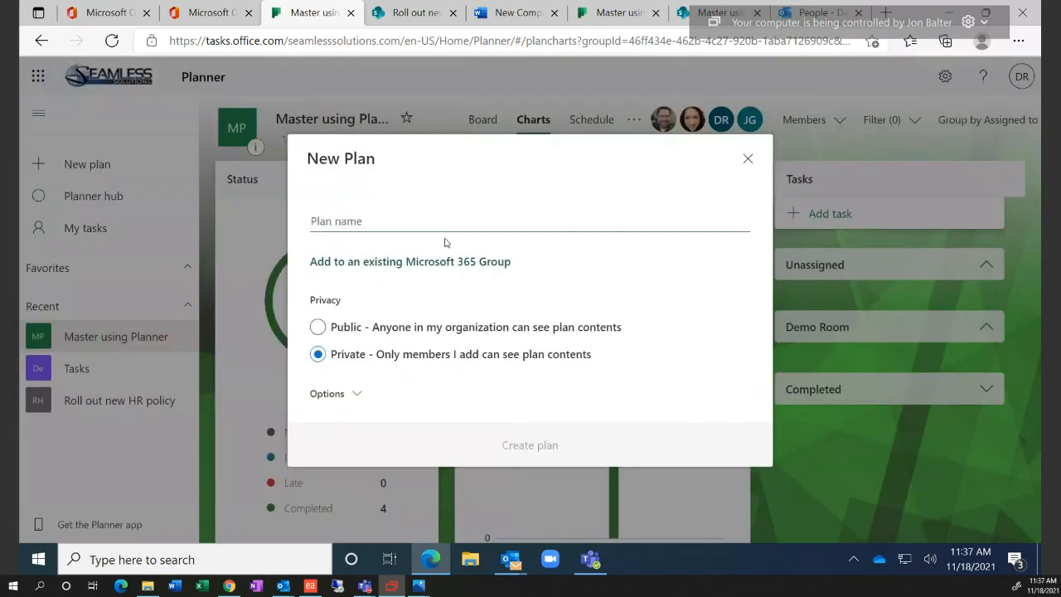
pyautogui.write('New')
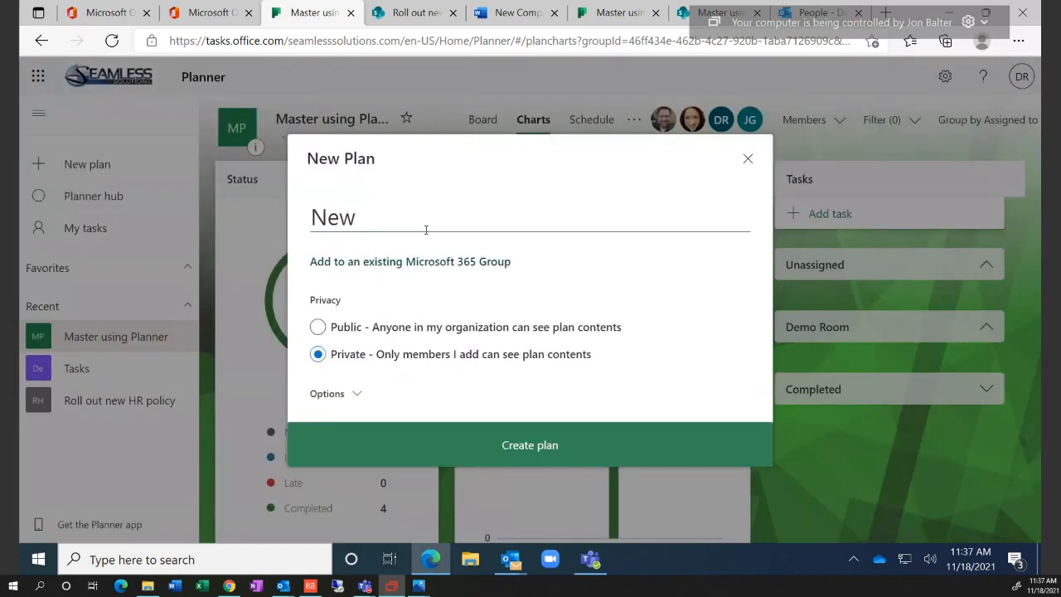
pyautogui.press('BackSpace')
pyautogui.press('BackSpace')
pyautogui.press('BackSpace')
pyautogui.write('Find a new')
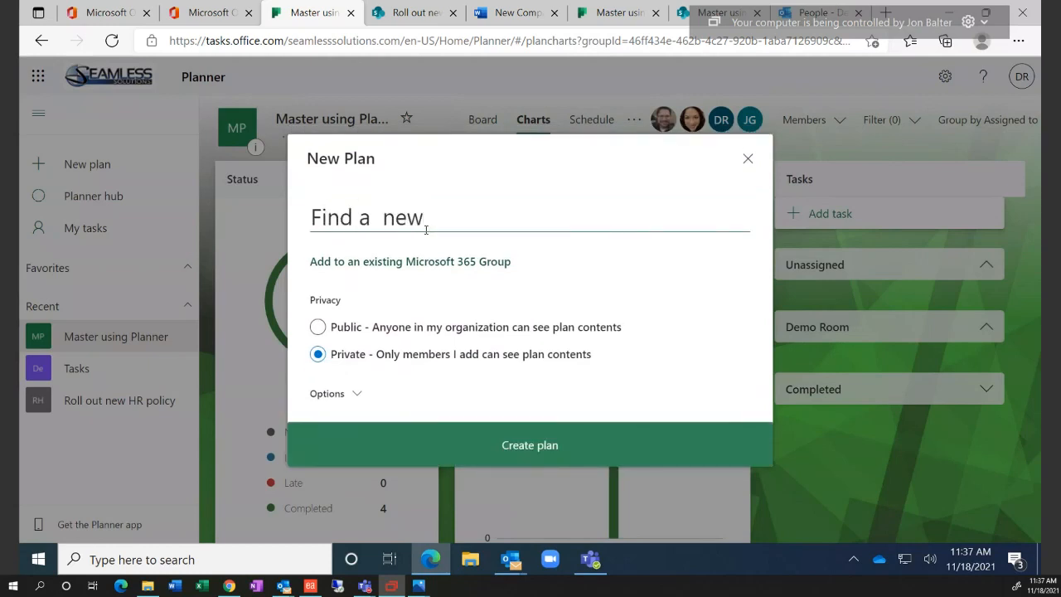
pyautogui.press('BackSpace')
pyautogui.press('BackSpace')
pyautogui.press('BackSpace')
pyautogui.press('BackSpace')
pyautogui.write('new Cleaning Serv')
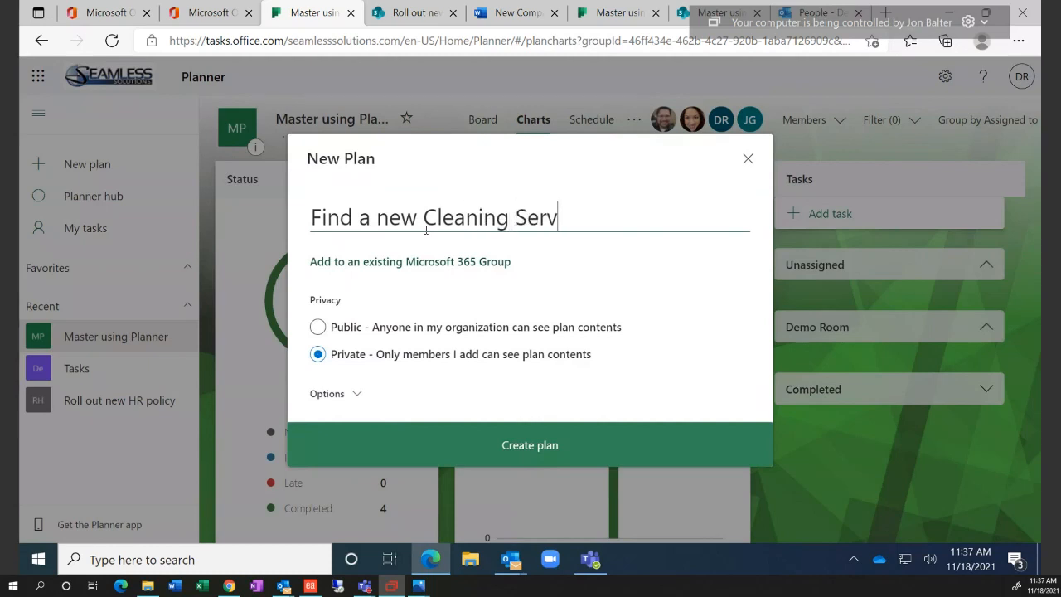
pyautogui.write('ice')
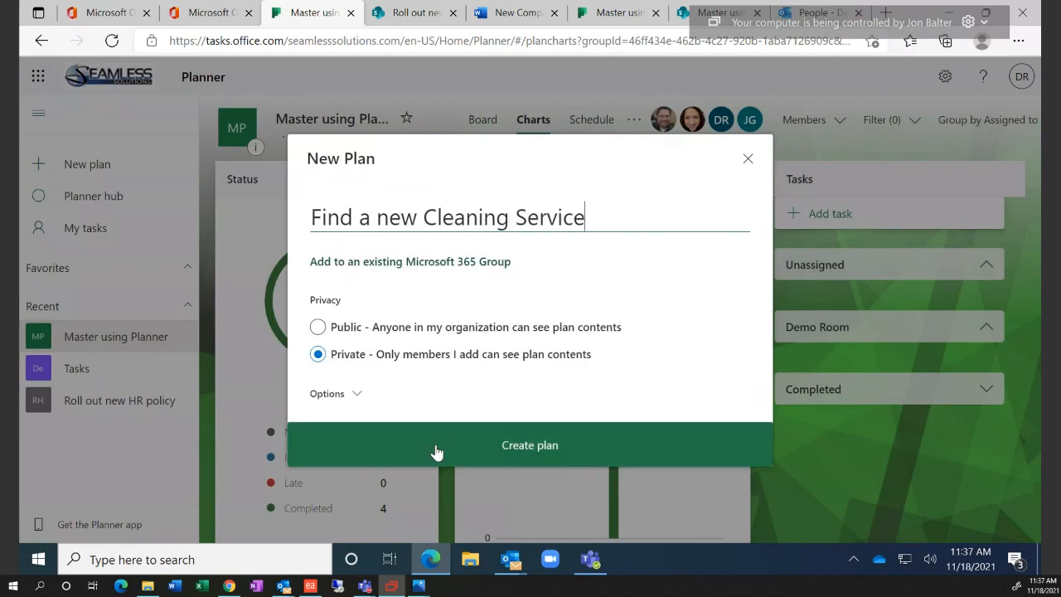
pyautogui.click(435, 450)
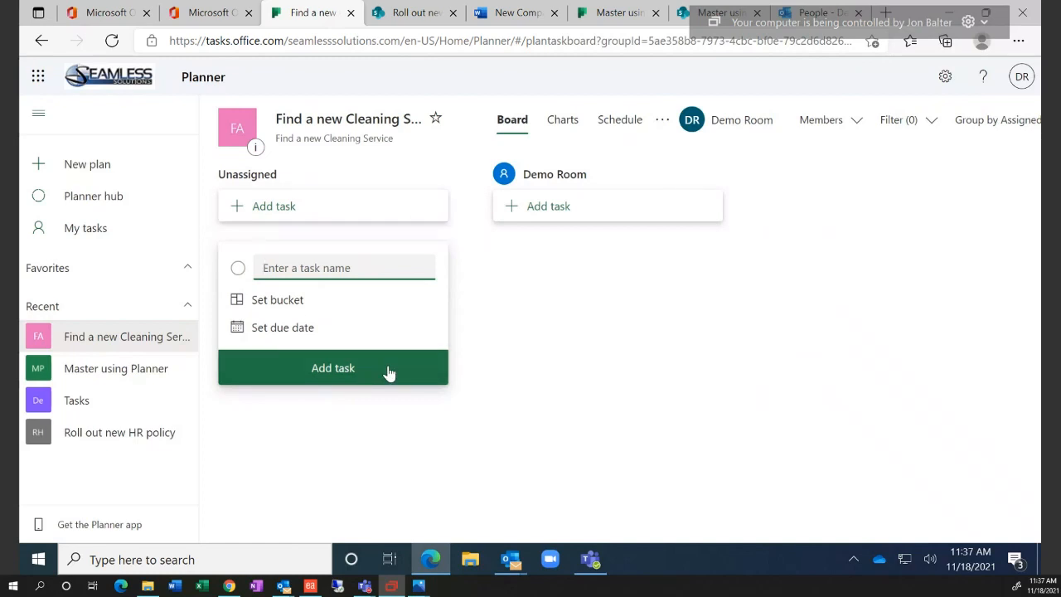
# Add the task 'Get list of requirements' to the To do bucket, due November 23
pyautogui.click(292, 305)
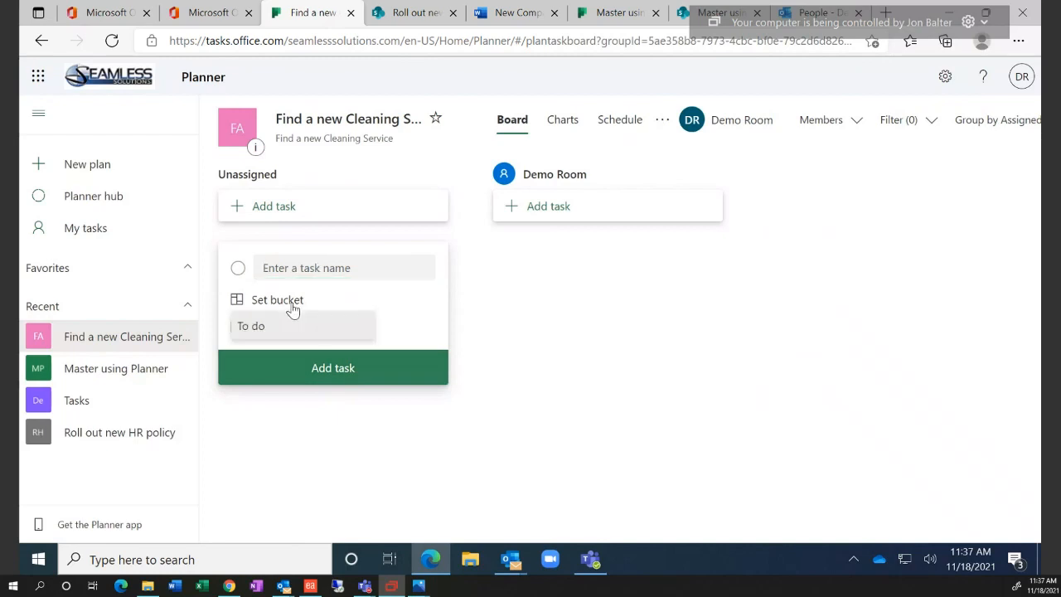
pyautogui.click(272, 330)
pyautogui.click(304, 272)
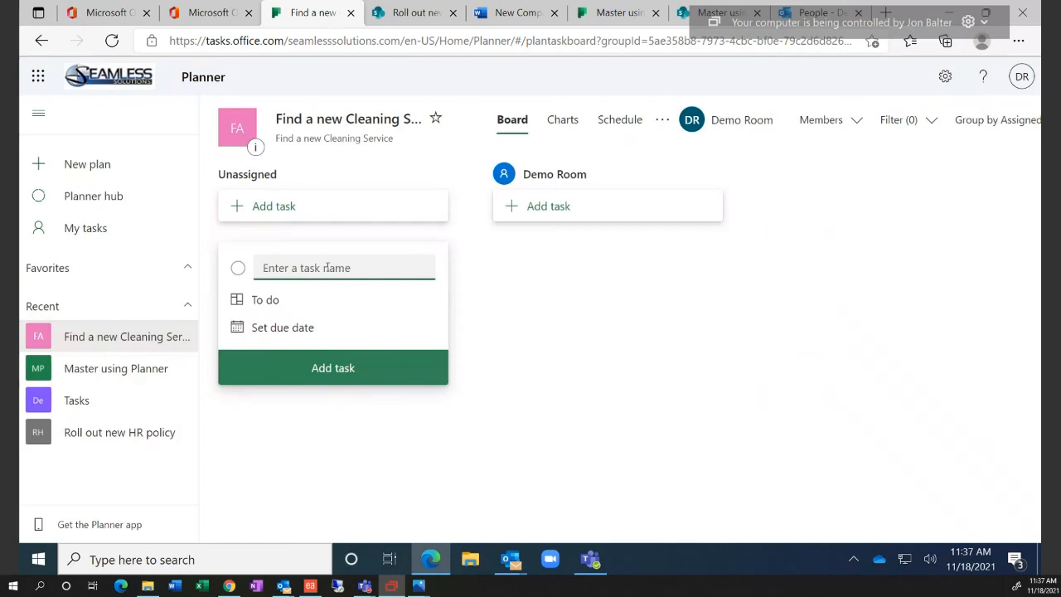
pyautogui.write('Get list of requirements')
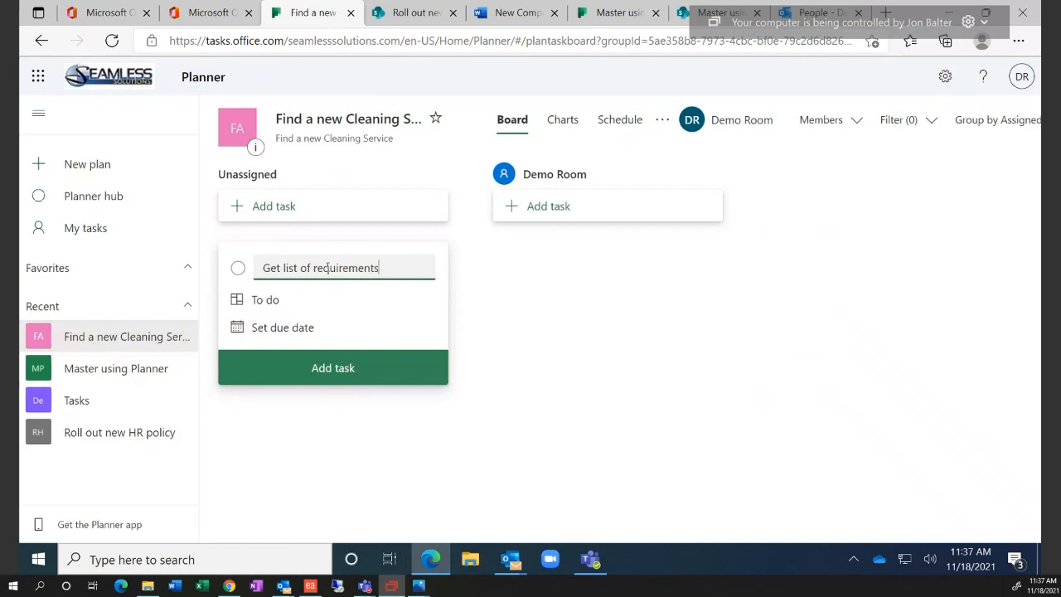
pyautogui.click(301, 328)
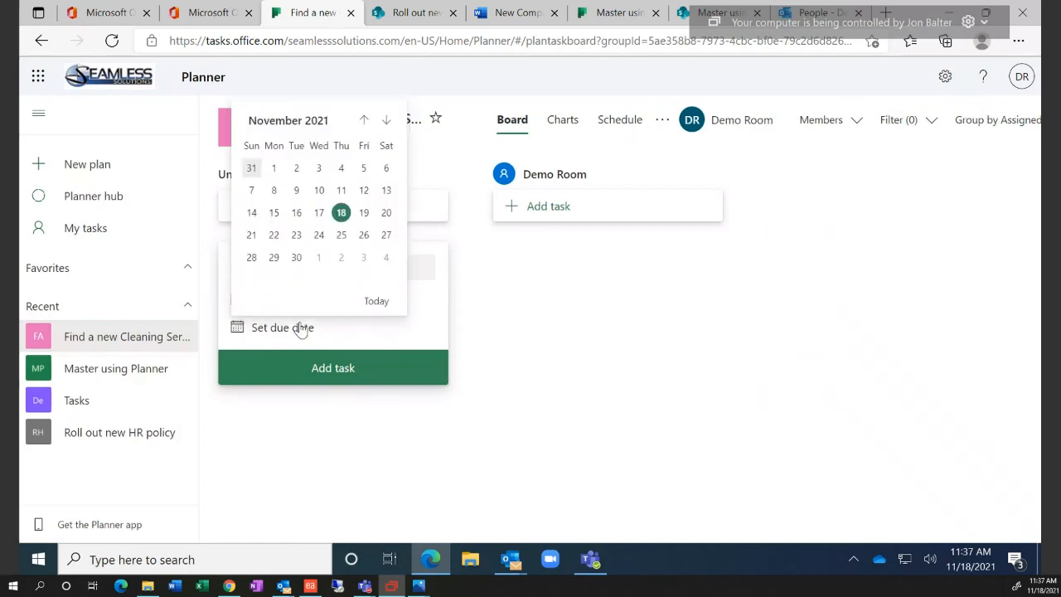
pyautogui.click(299, 236)
pyautogui.click(322, 375)
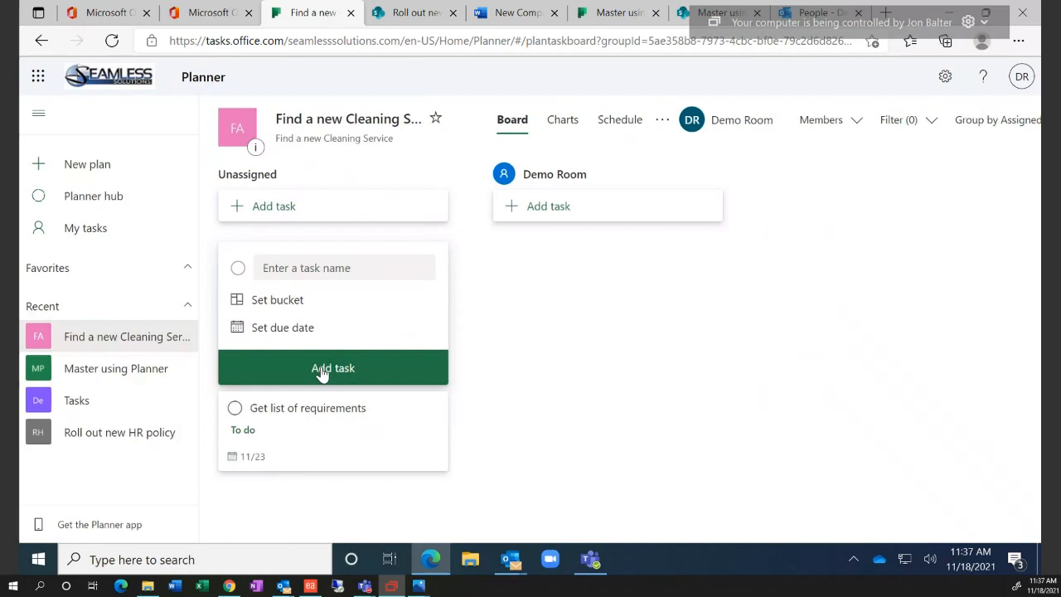
# Assign the new task to Demo Room by moving its card
pyautogui.click(323, 267)
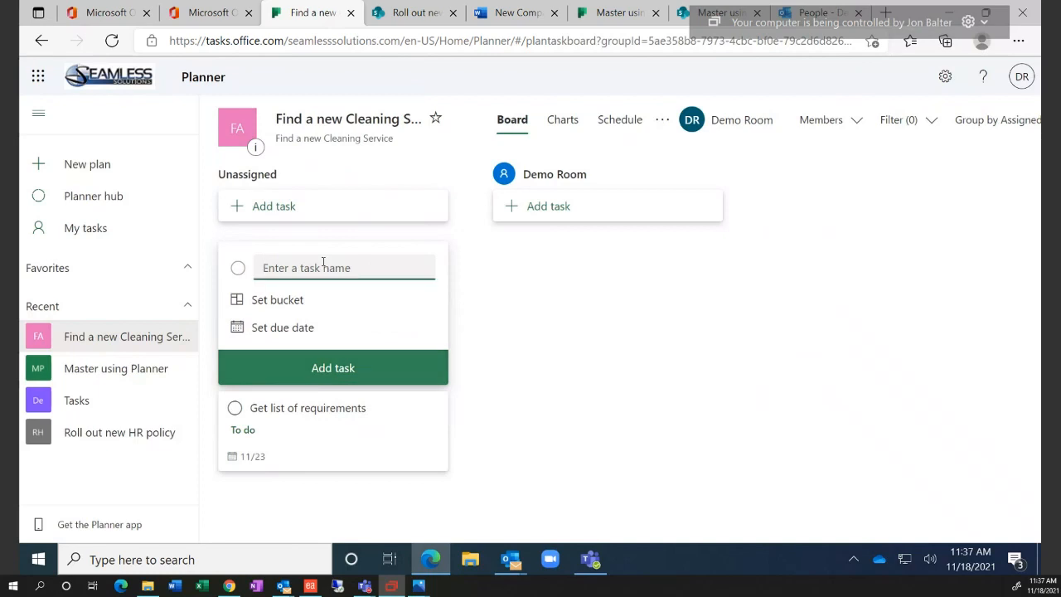
pyautogui.click(580, 366)
pyautogui.moveTo(325, 296); pyautogui.dragTo(586, 271)
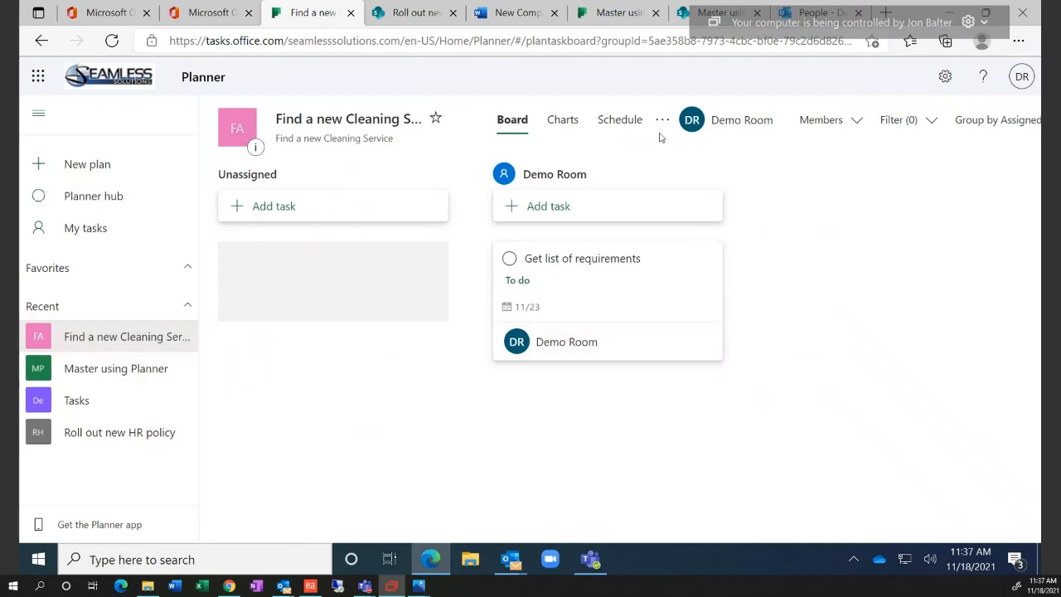
# Try grouping by assignee, progress and due date, ending with the board grouped by bucket
pyautogui.click(1004, 126)
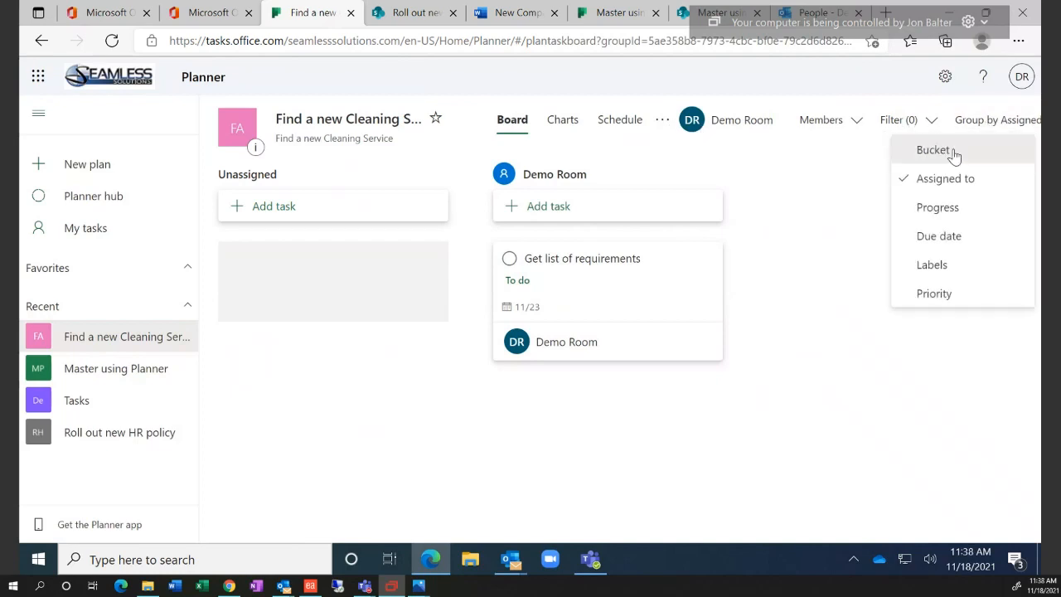
pyautogui.click(954, 151)
pyautogui.click(995, 125)
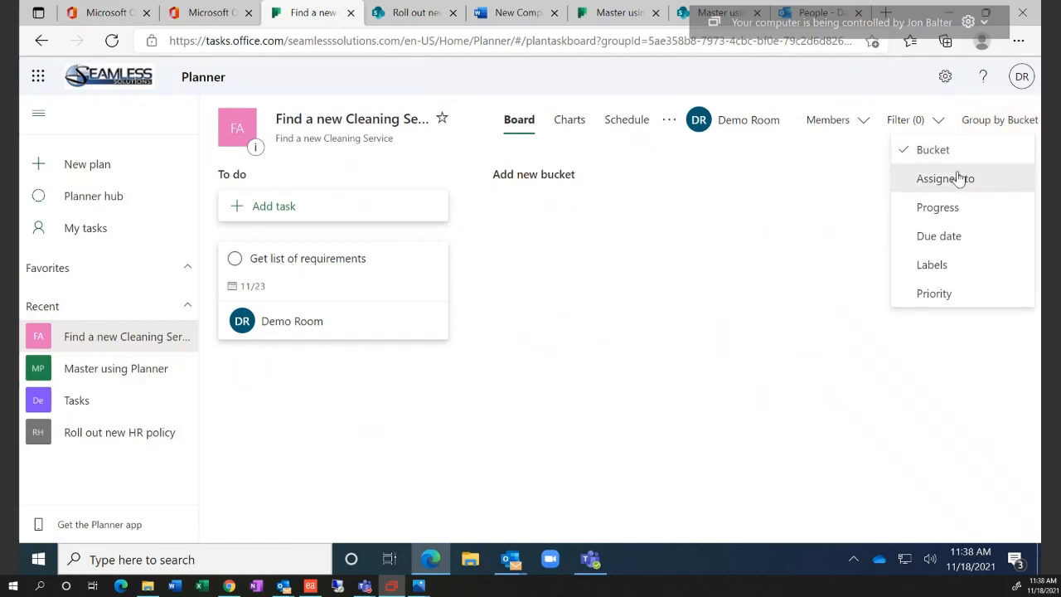
pyautogui.click(959, 179)
pyautogui.click(983, 130)
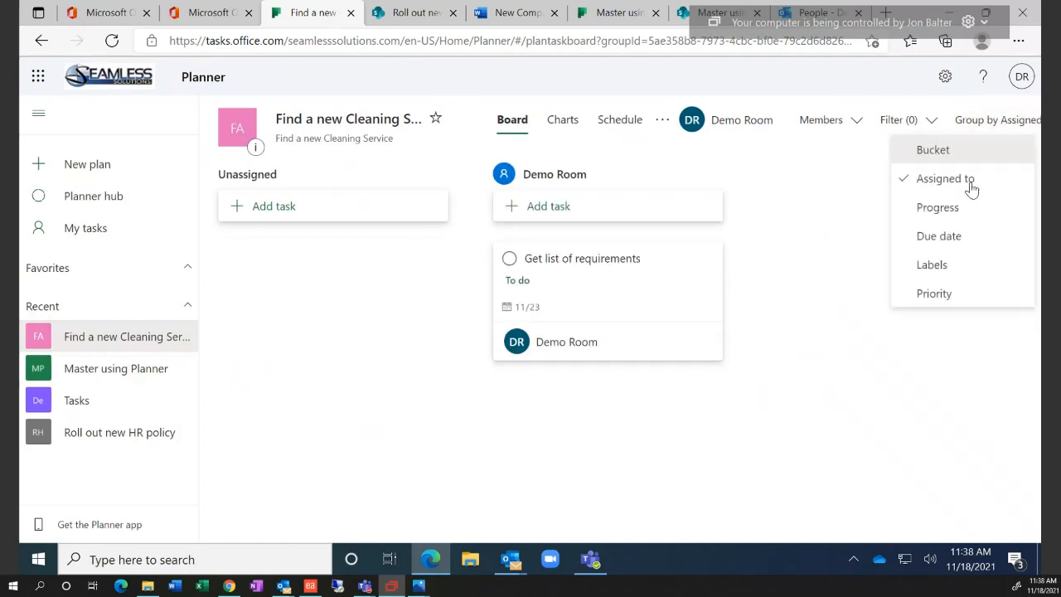
pyautogui.click(964, 212)
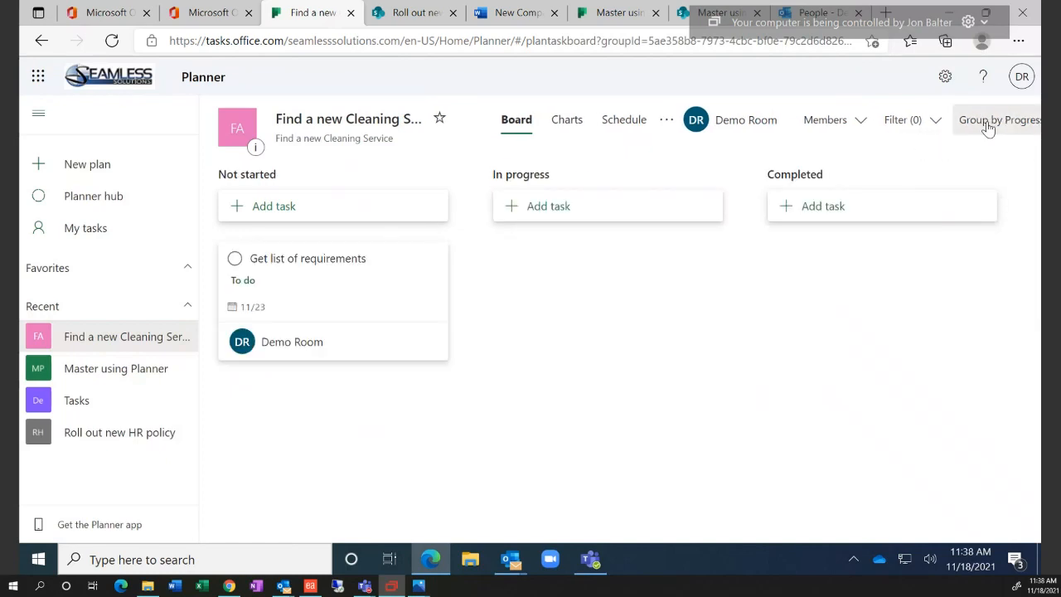
pyautogui.click(990, 125)
pyautogui.click(981, 239)
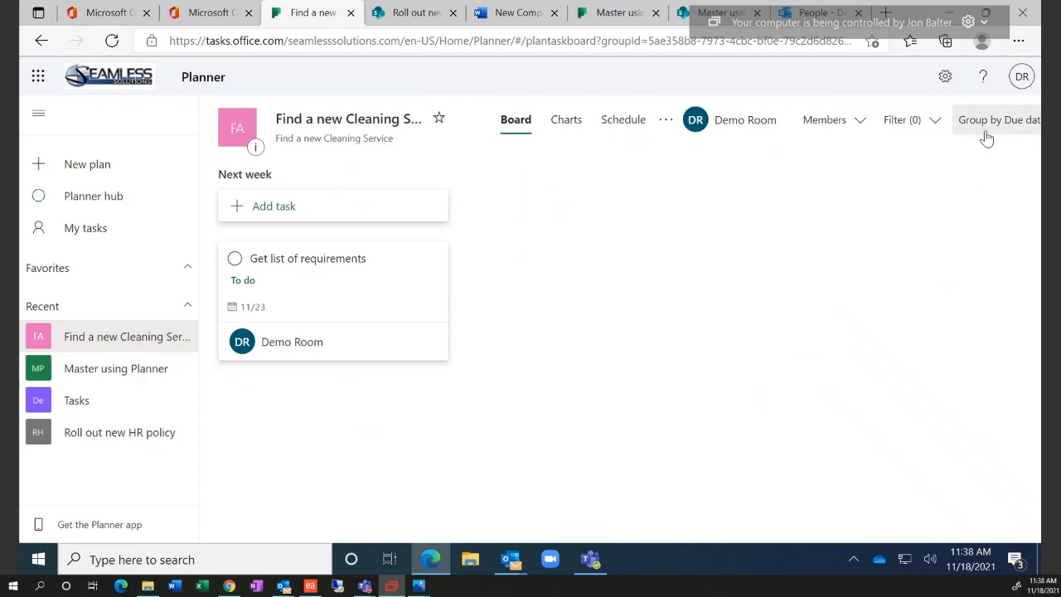
pyautogui.click(983, 129)
pyautogui.click(965, 150)
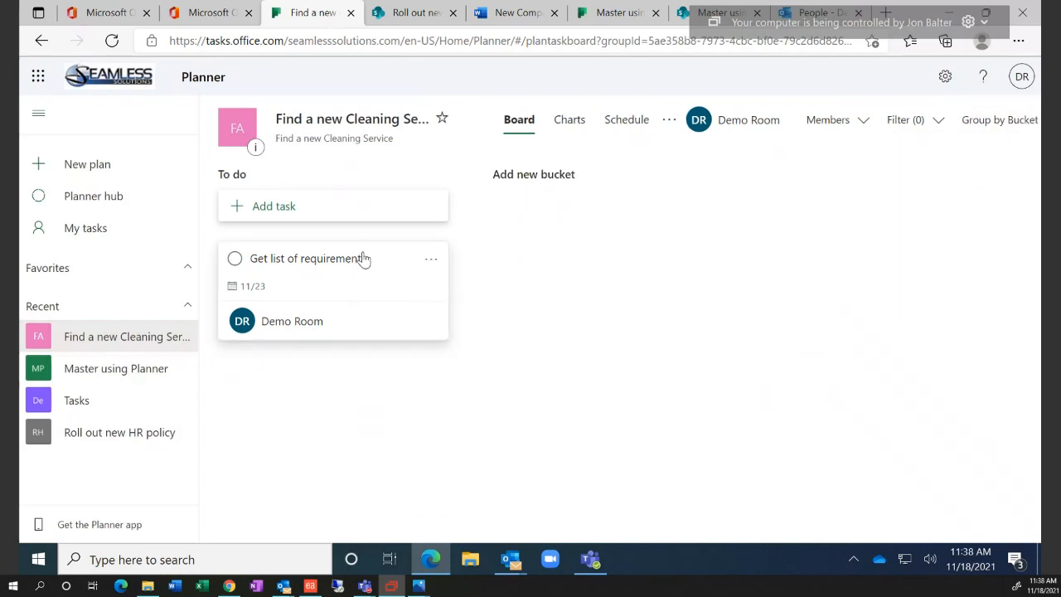
# Switch Group by to Assigned to, then start a blank task in the Demo Room column
pyautogui.click(976, 125)
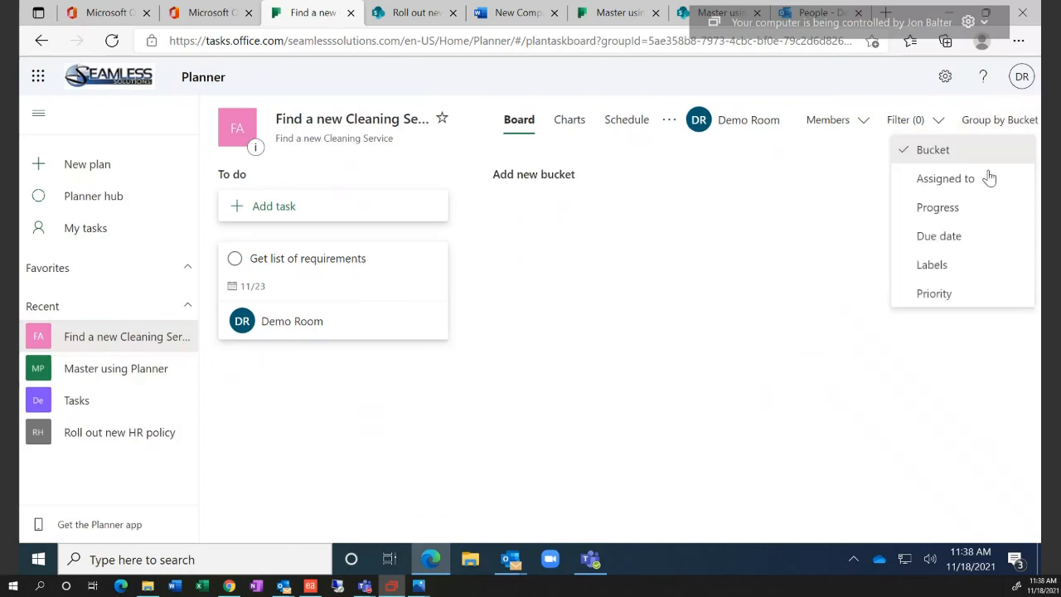
pyautogui.click(966, 189)
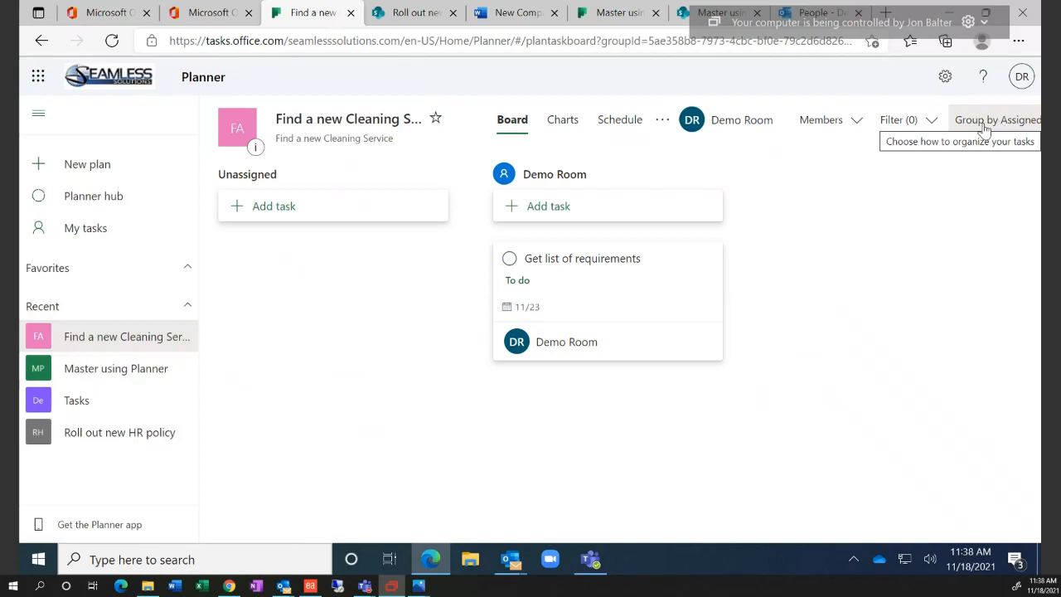
pyautogui.click(540, 212)
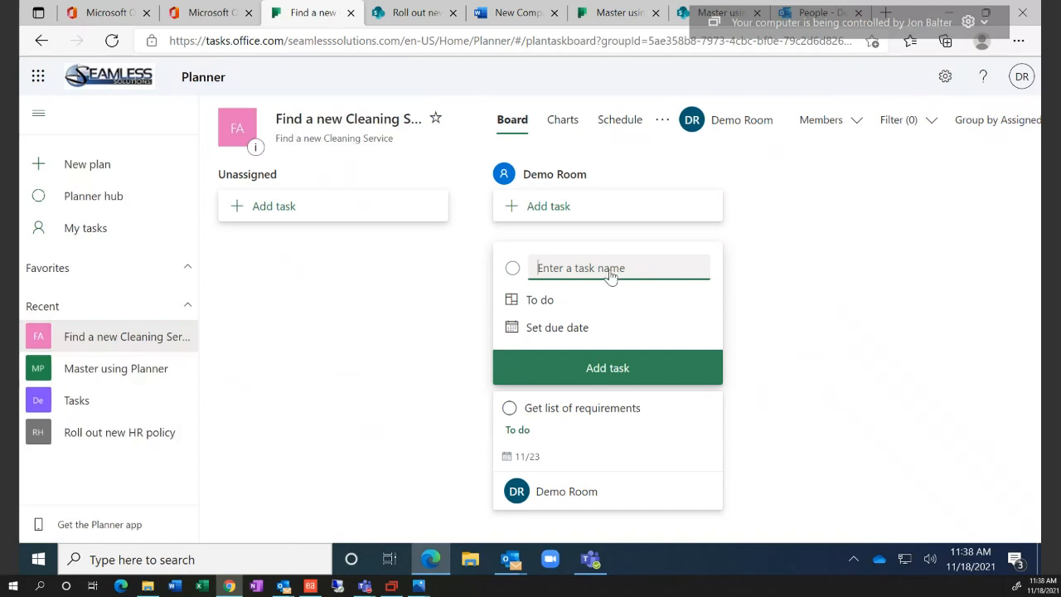
# Create a task named 'add outside user' in Demo Room's column
pyautogui.click(663, 253)
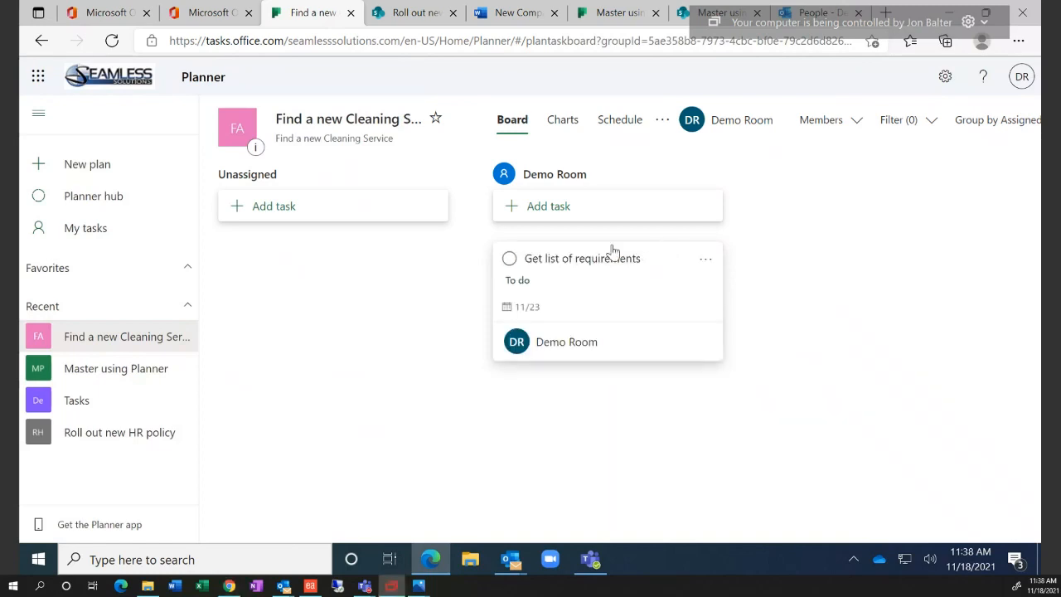
pyautogui.click(608, 212)
pyautogui.write('a')
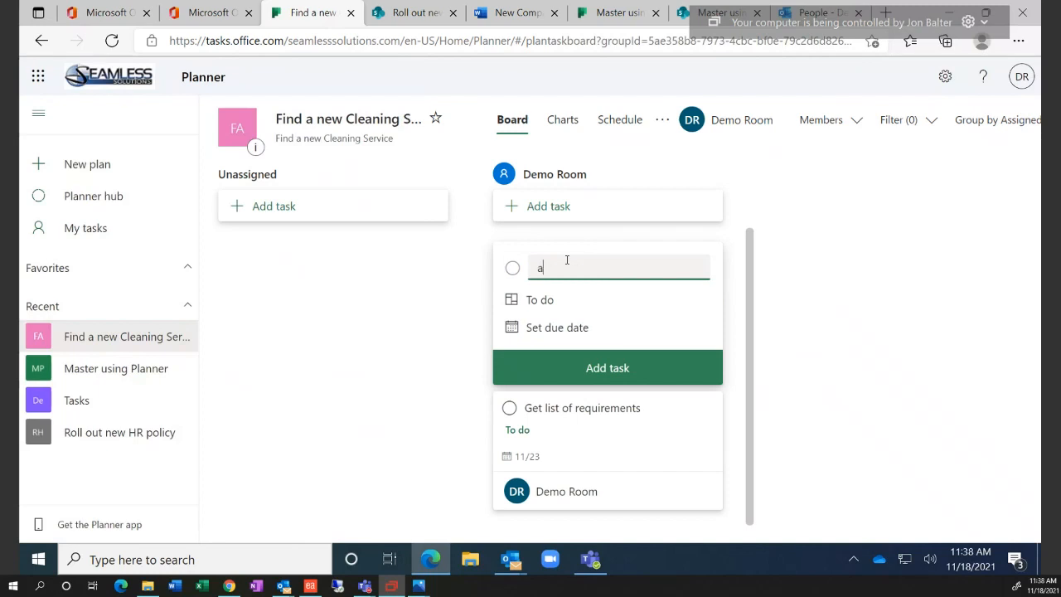
pyautogui.write('dd outside user')
pyautogui.click(579, 372)
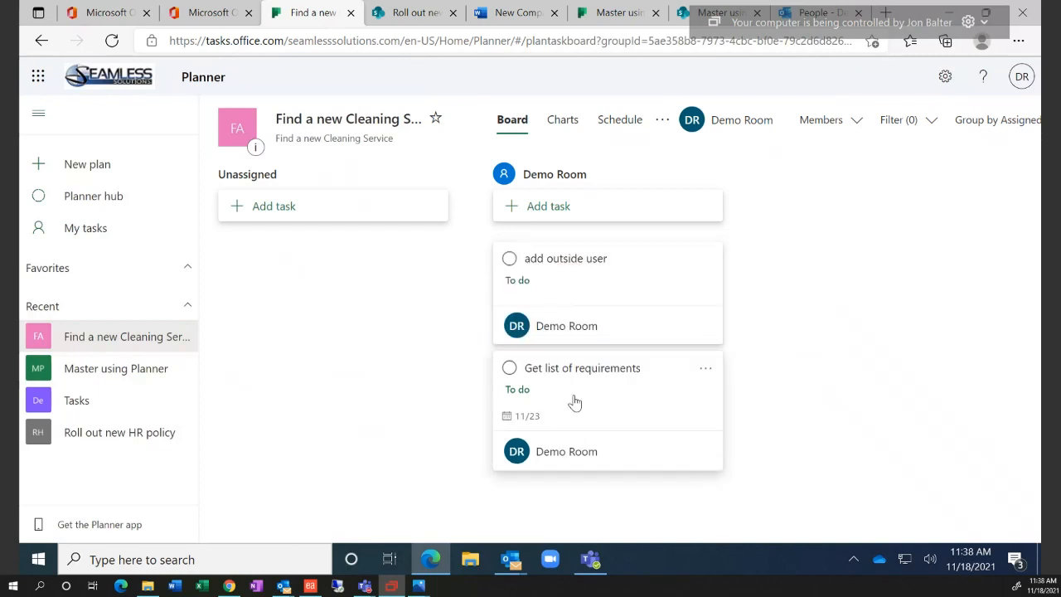
# Open the task's details and search the Assign box for an outside user's email address
pyautogui.click(577, 275)
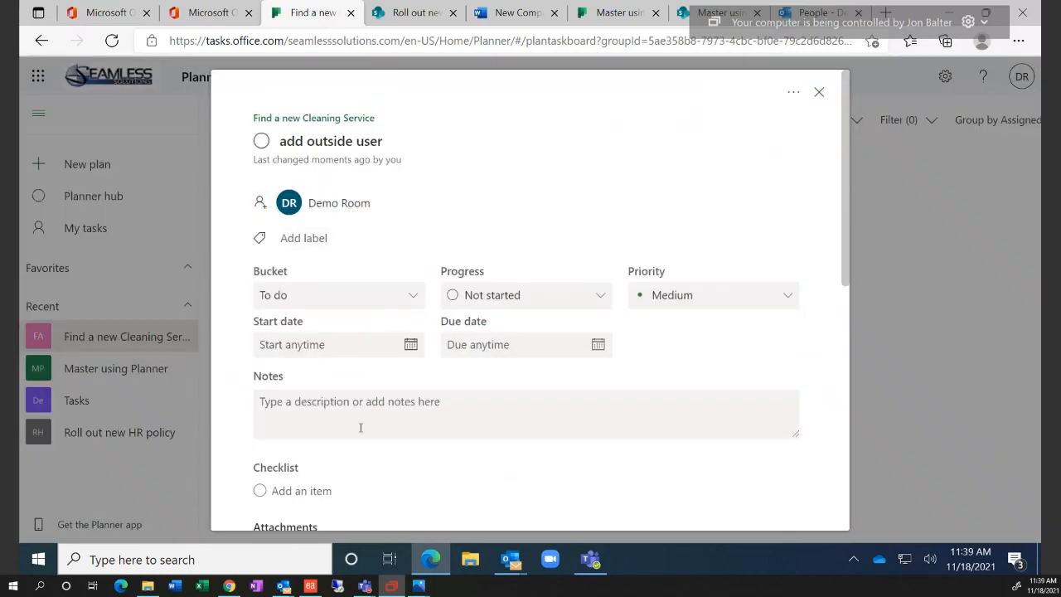
pyautogui.scroll(-3, 359, 429)
pyautogui.scroll(3, 368, 473)
pyautogui.scroll(-3, 369, 407)
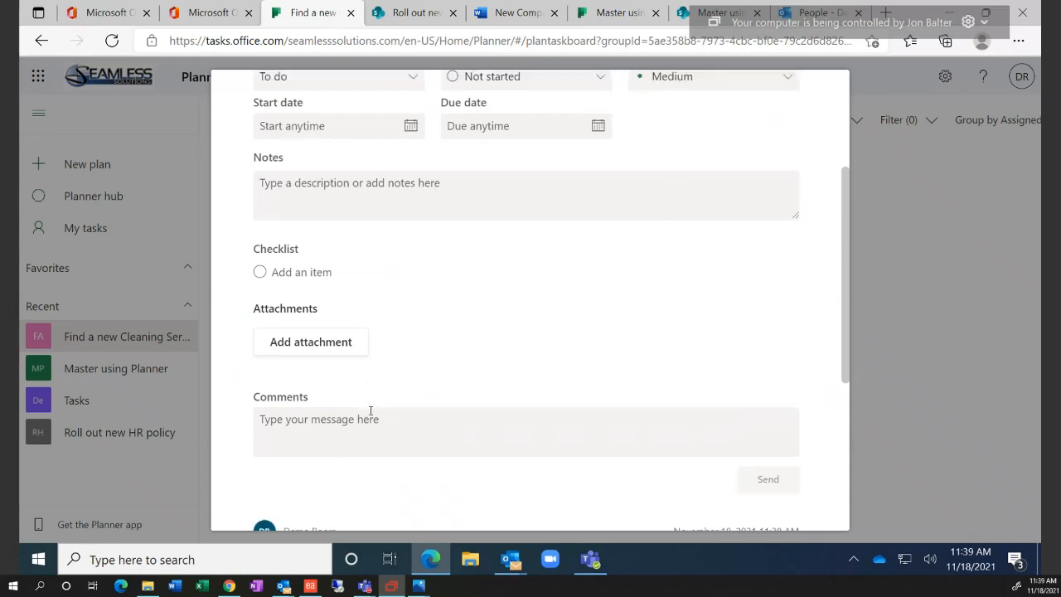
pyautogui.scroll(3, 367, 409)
pyautogui.click(333, 208)
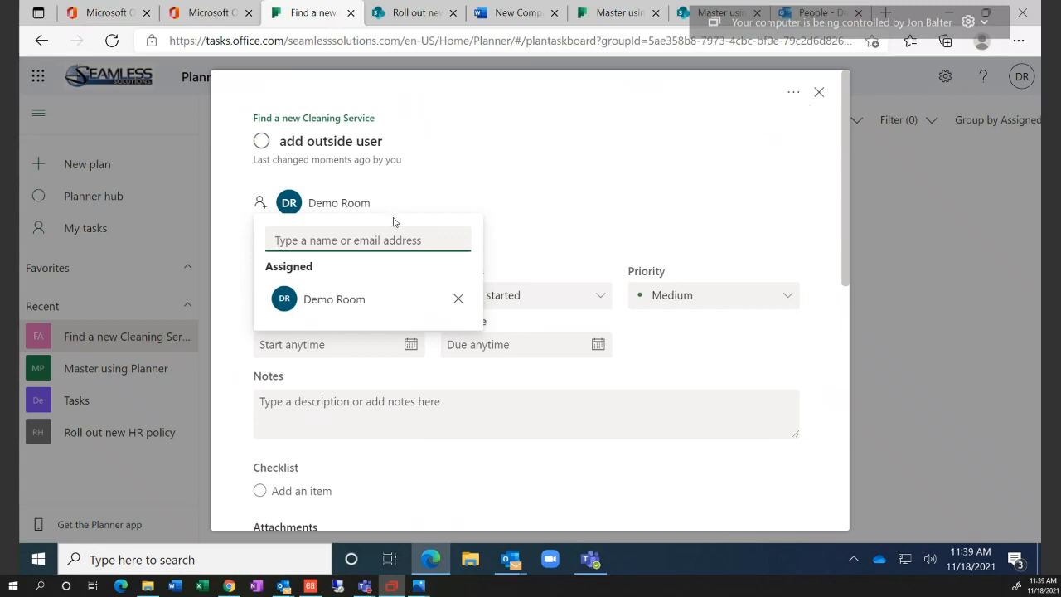
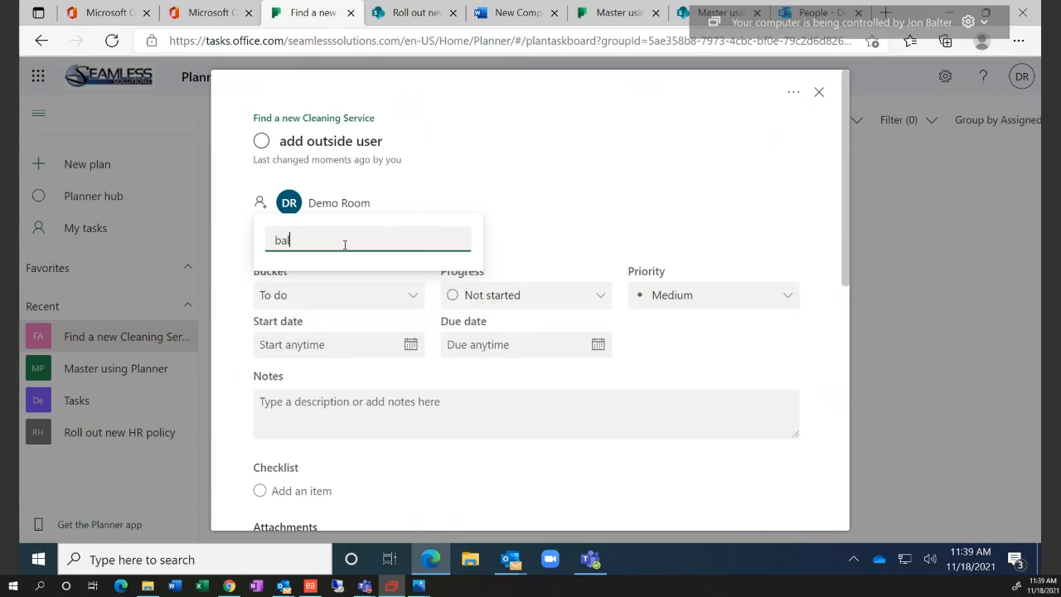
# Try another outside email in the assignee search, then delete it so the search is empty
pyautogui.moveTo(421, 243); pyautogui.dragTo(260, 246)
pyautogui.write('=')
pyautogui.press('BackSpace')
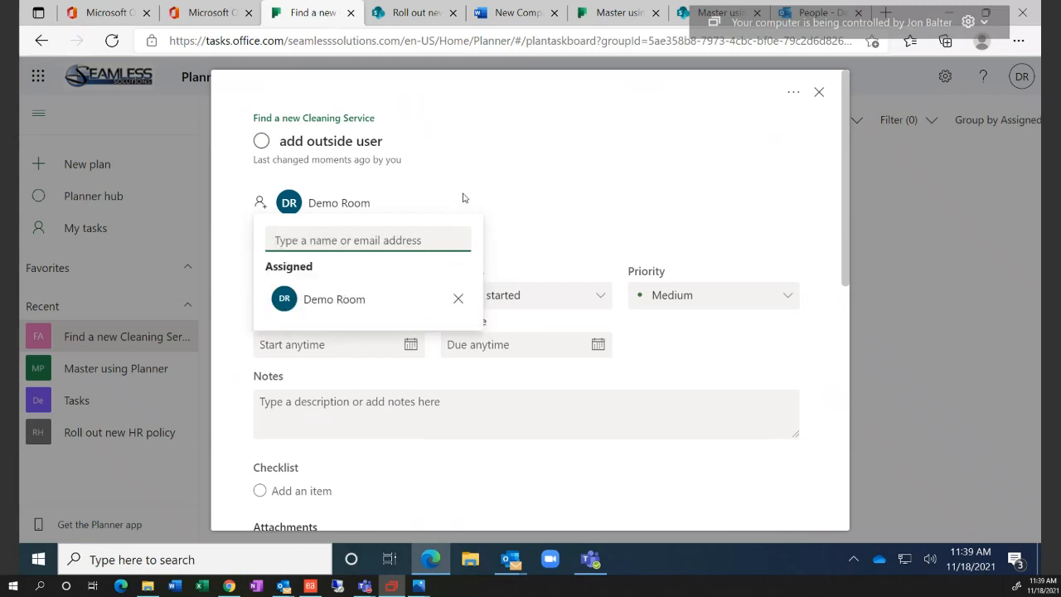
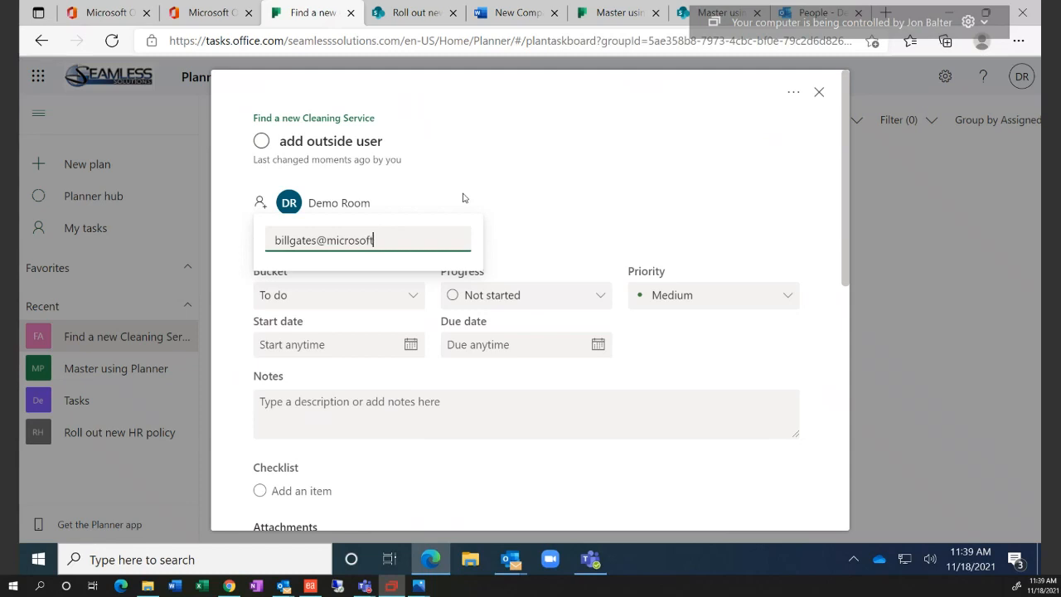
pyautogui.click(468, 195)
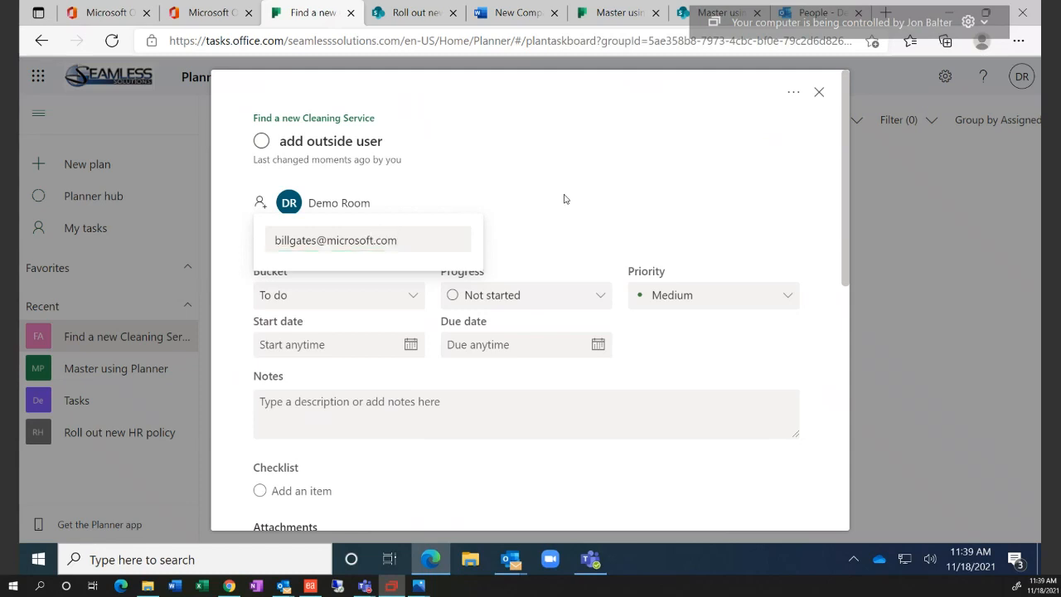
pyautogui.tripleClick(420, 238)
pyautogui.press('BackSpace')
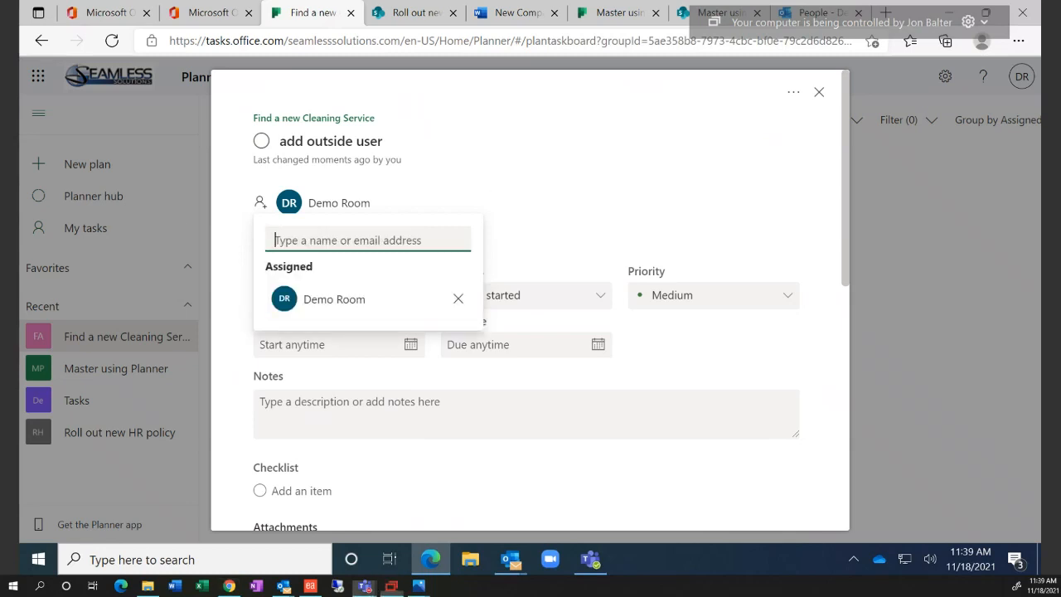
# Remove Demo Room as assignee of 'add outside user'
pyautogui.click(459, 298)
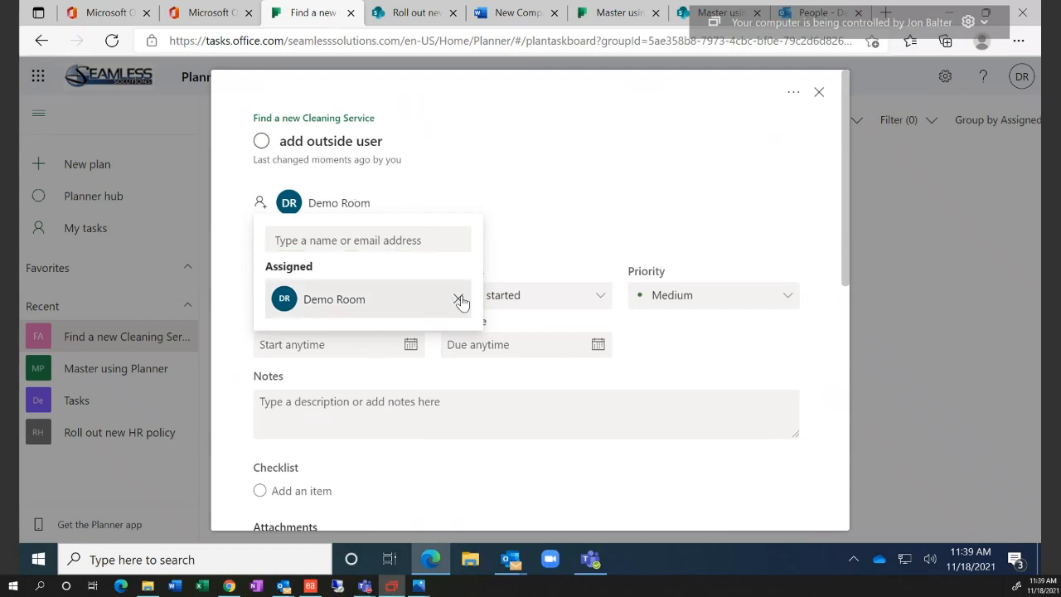
pyautogui.click(602, 212)
pyautogui.click(819, 93)
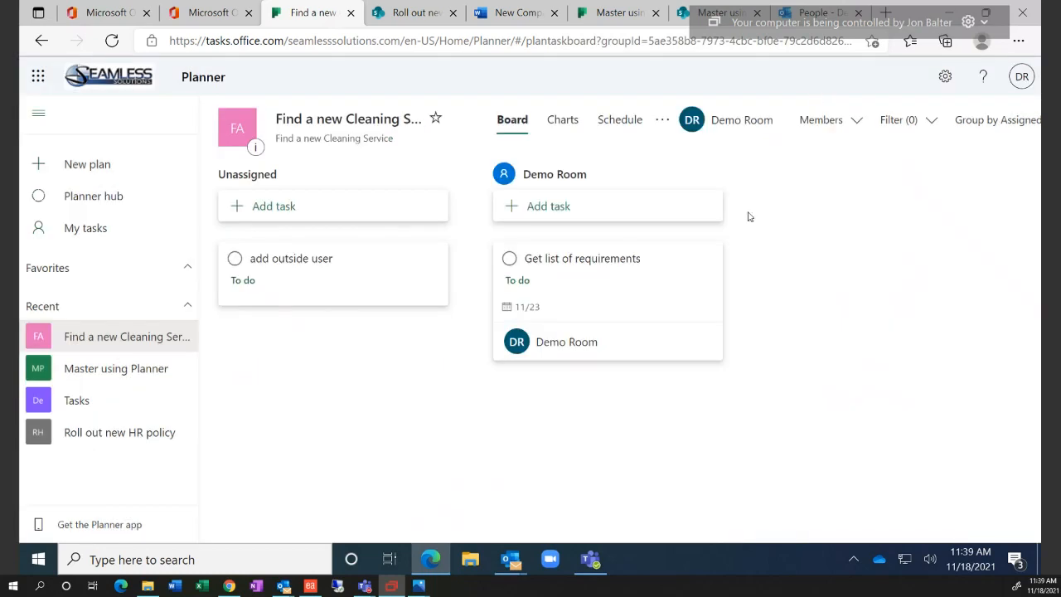
pyautogui.click(317, 282)
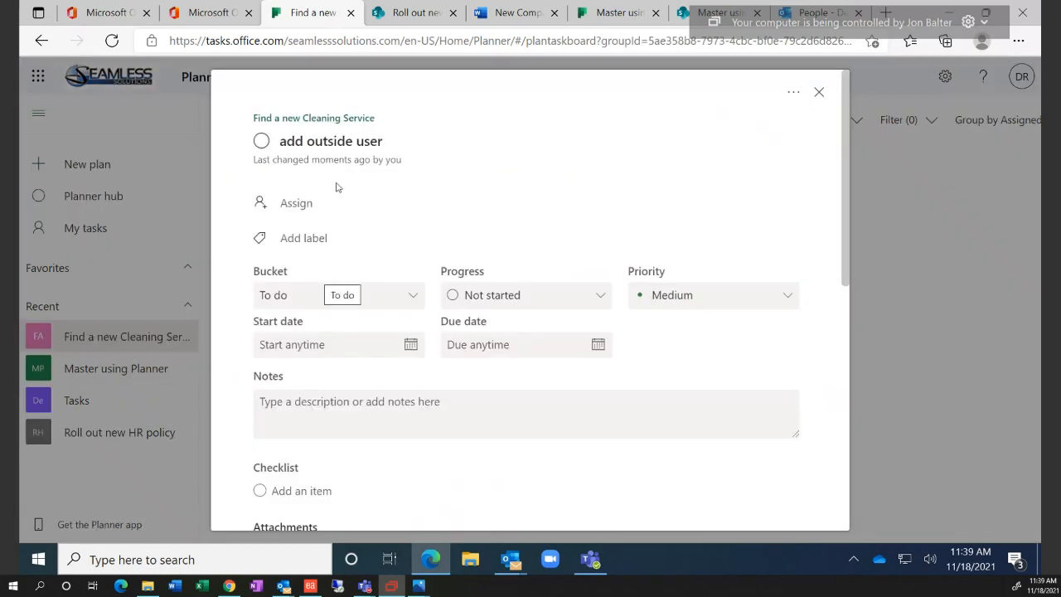
pyautogui.click(820, 93)
# Remove Demo Room from 'Get list of requirements' and confirm it now has no assignee
pyautogui.click(588, 286)
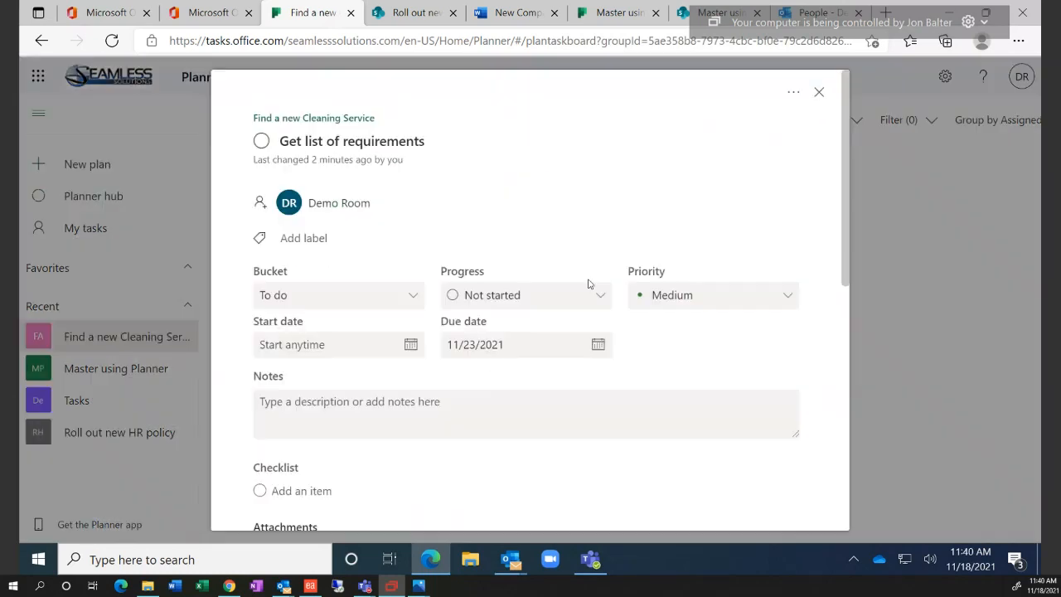
pyautogui.click(348, 206)
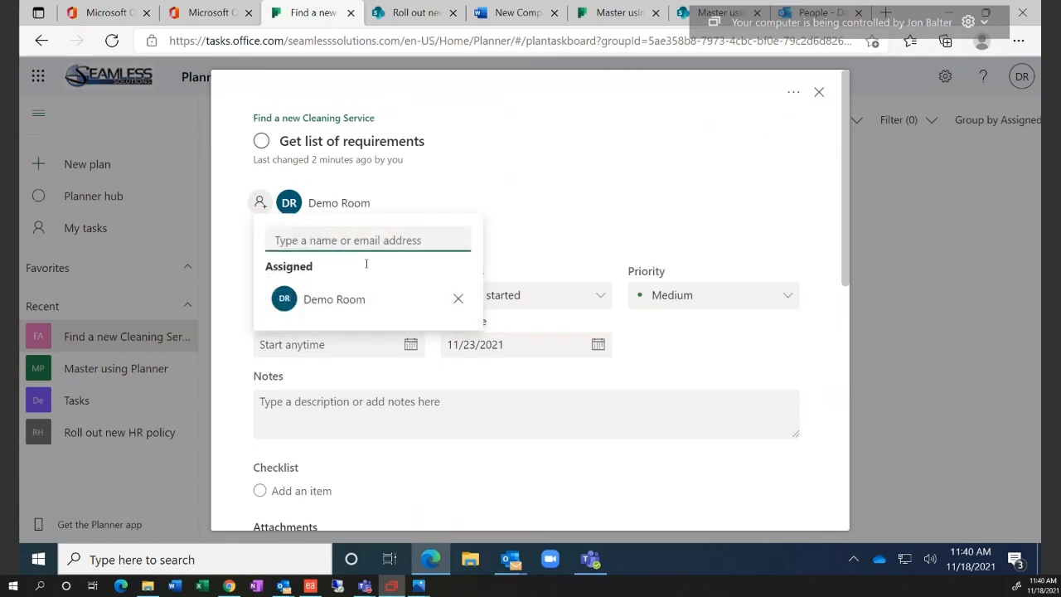
pyautogui.click(456, 298)
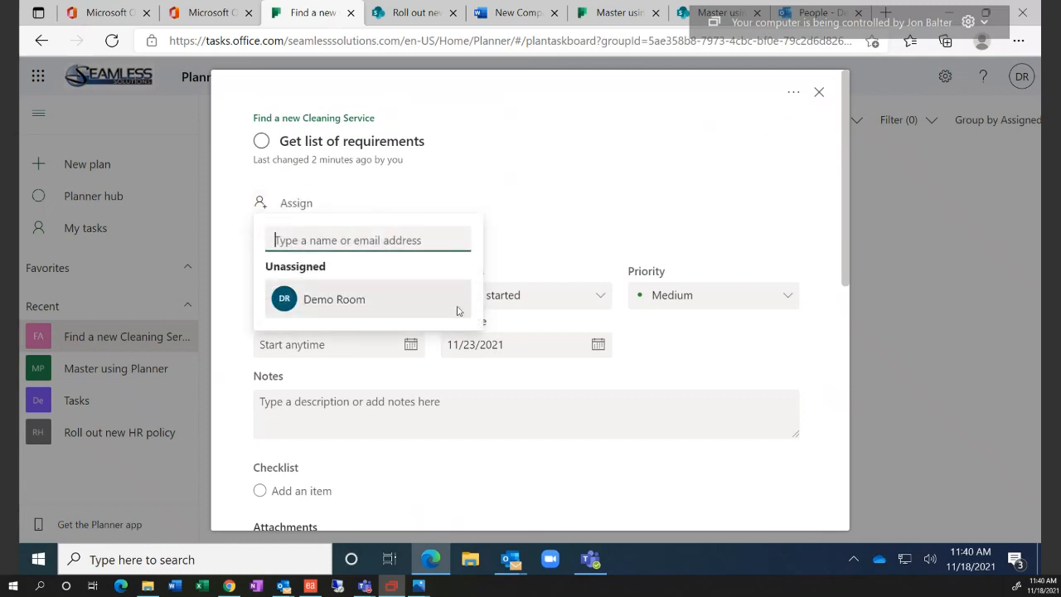
pyautogui.click(817, 93)
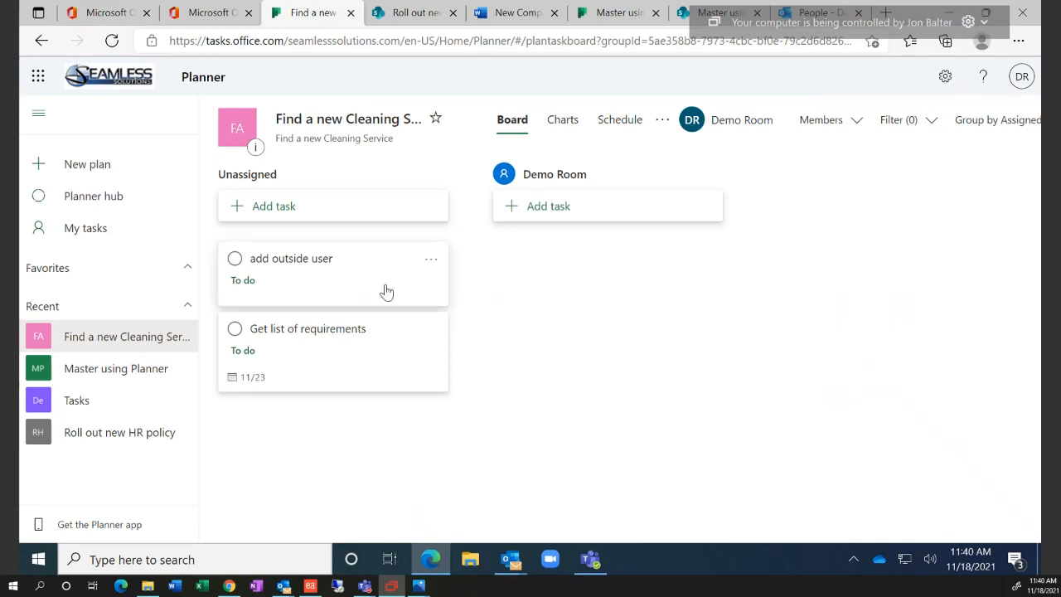
pyautogui.click(344, 338)
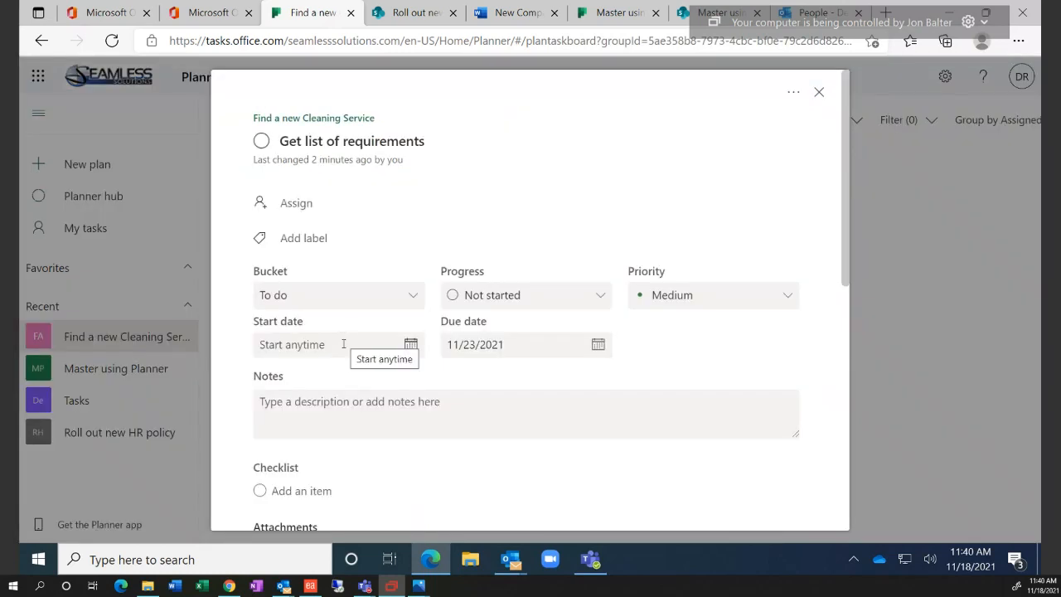
pyautogui.scroll(-4, 384, 412)
pyautogui.scroll(4, 384, 412)
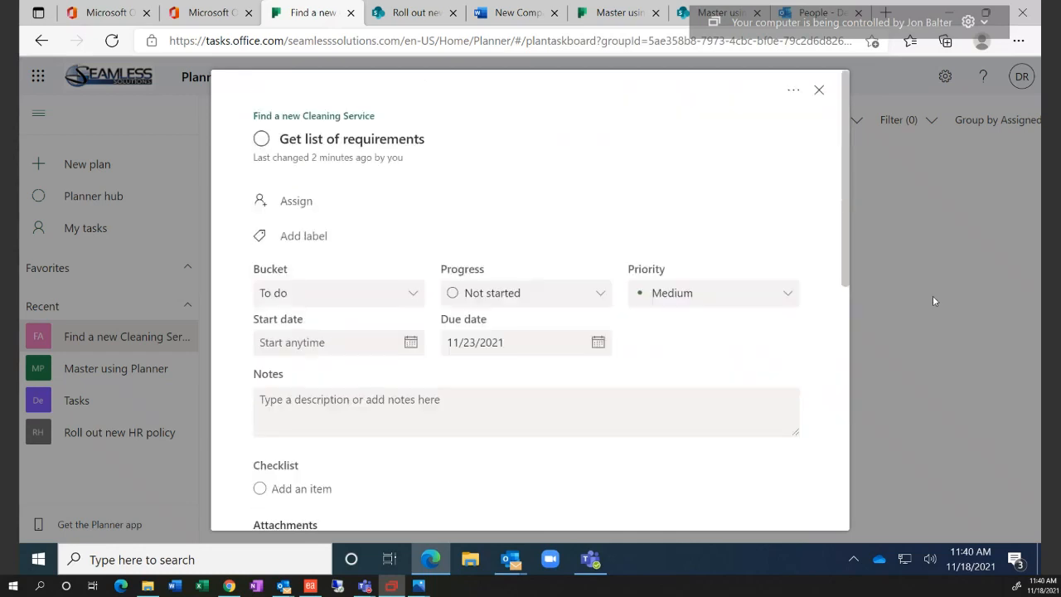
pyautogui.click(932, 240)
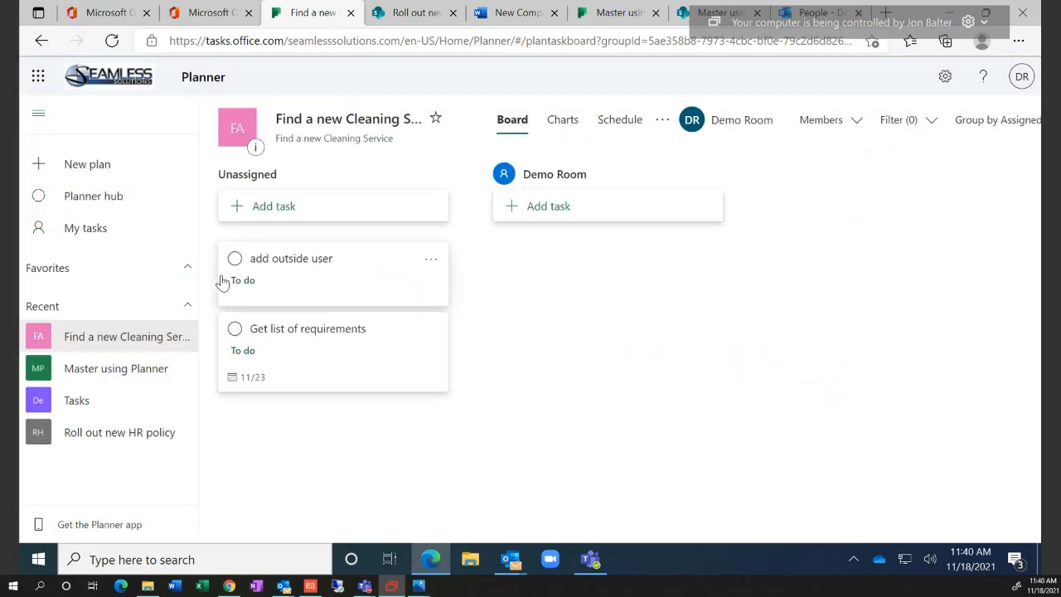
# Attach 4 Page_ProposalTemplate.pdf from the computer to 'add outside user'
pyautogui.click(319, 292)
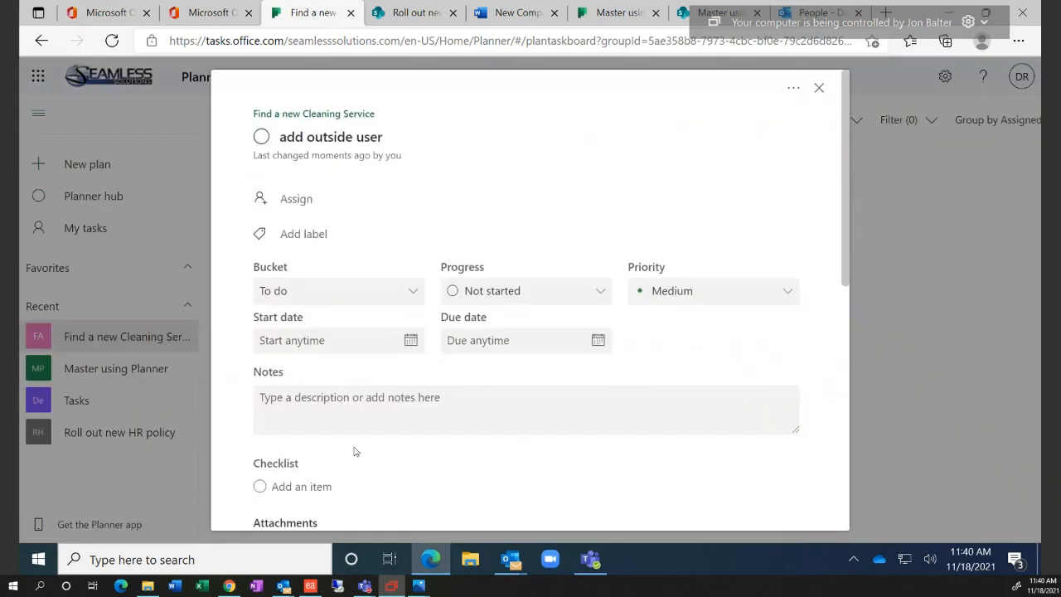
pyautogui.scroll(-3, 354, 451)
pyautogui.click(304, 270)
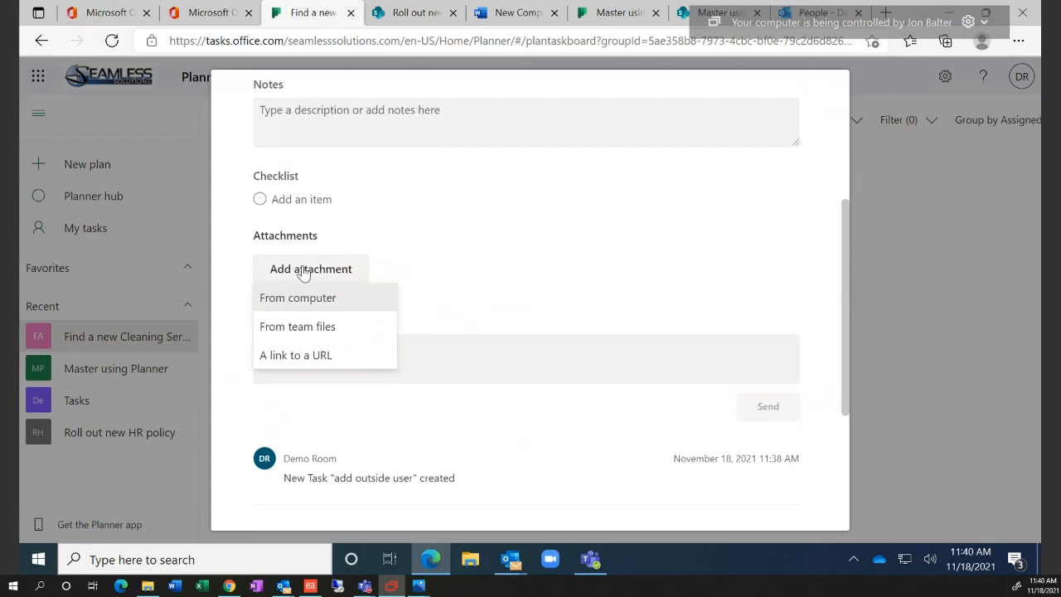
pyautogui.click(308, 298)
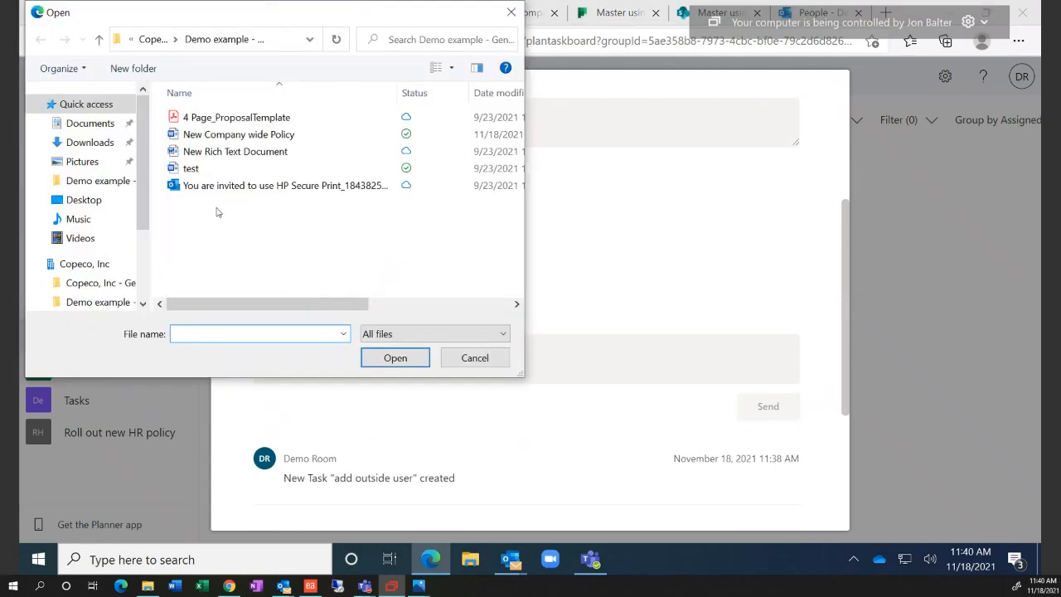
pyautogui.click(232, 120)
pyautogui.click(389, 363)
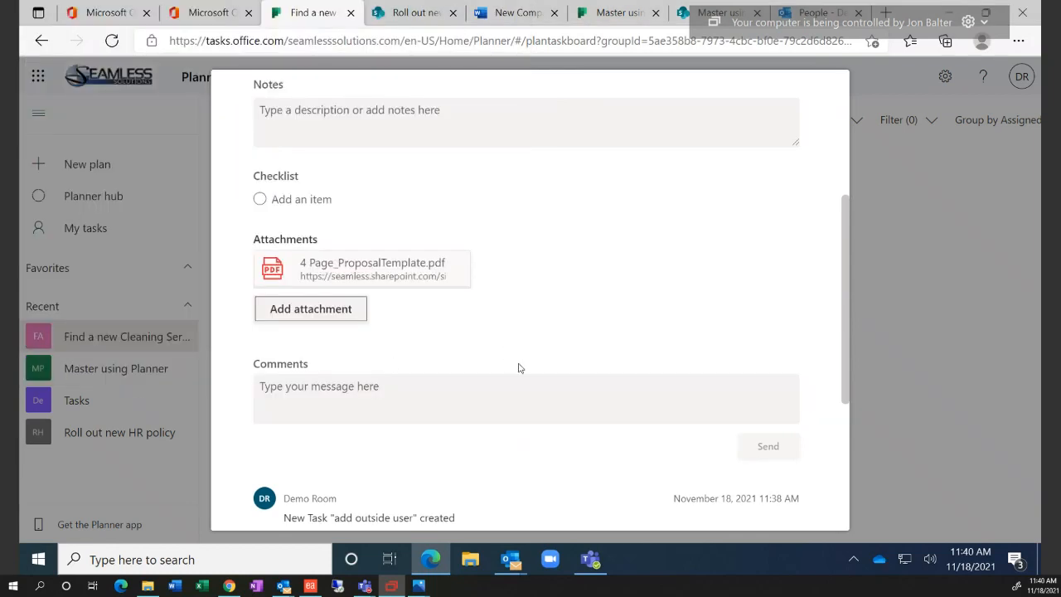
pyautogui.click(880, 341)
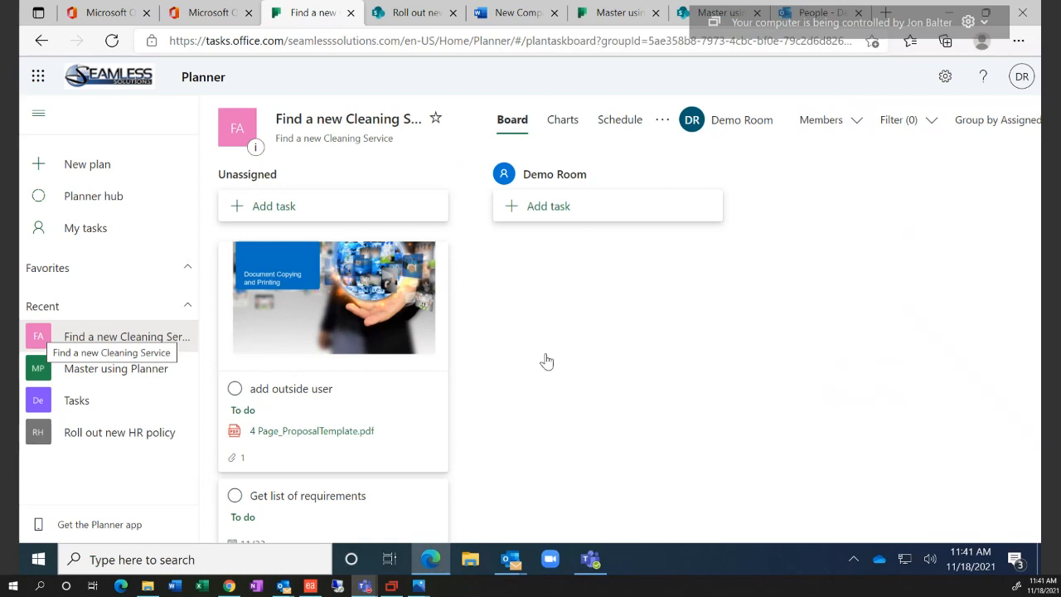
# Pick a non-member as assignee of 'add outside user', then cancel the add-user prompt
pyautogui.click(396, 389)
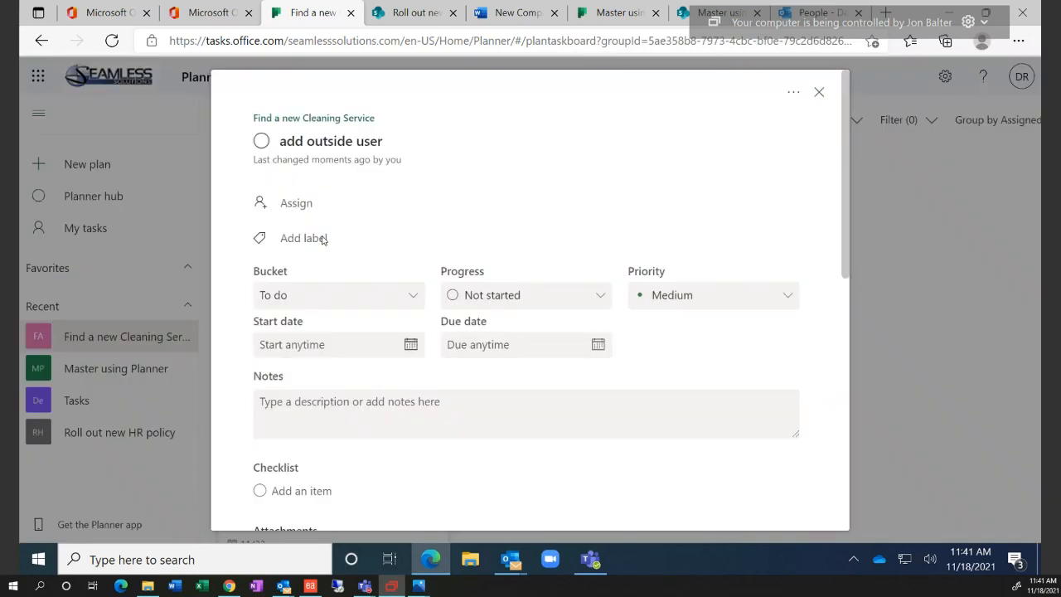
pyautogui.click(303, 205)
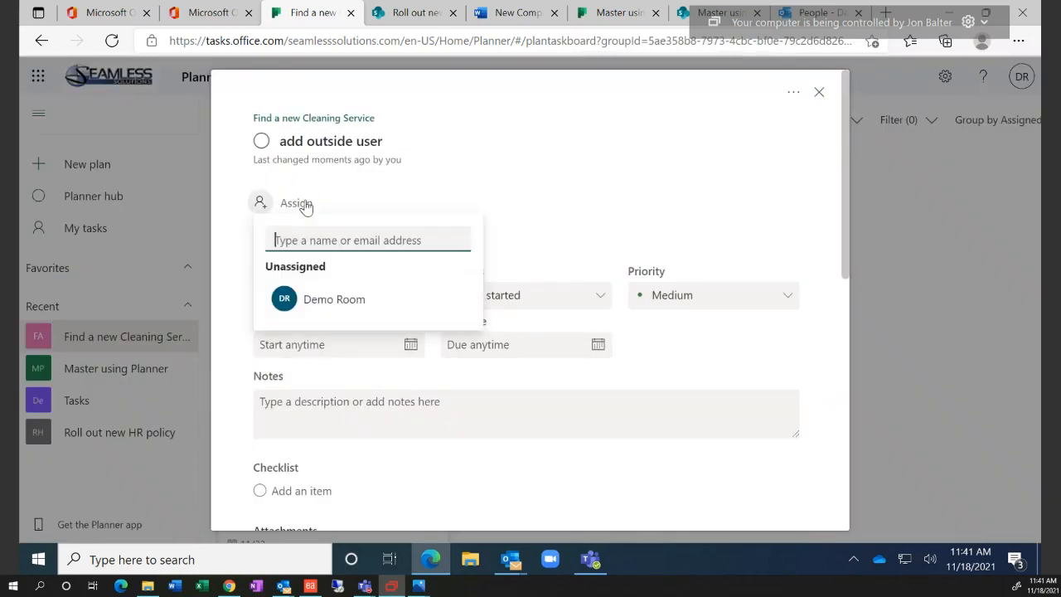
pyautogui.write('jim')
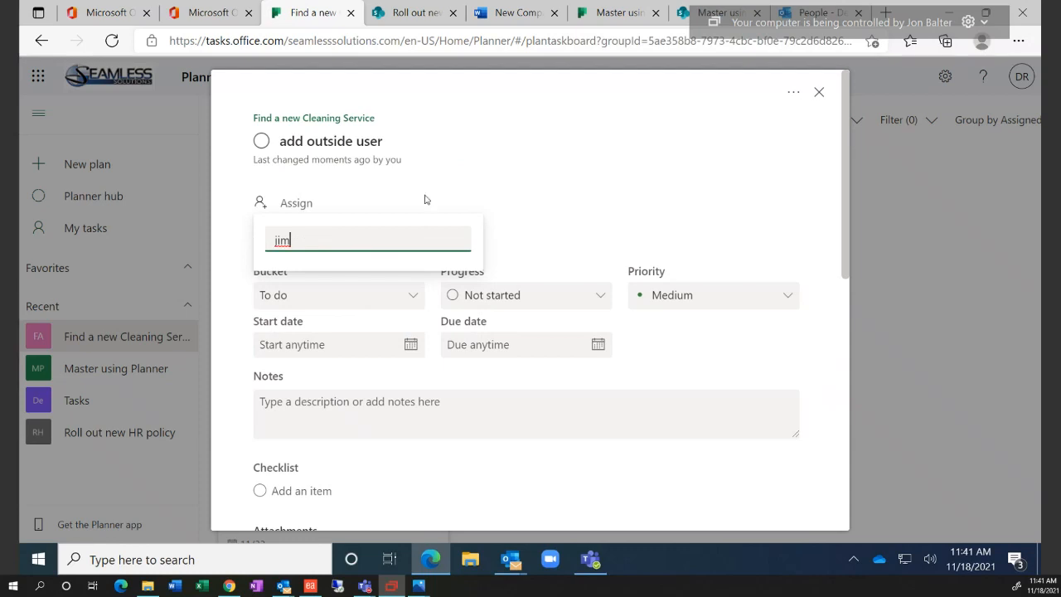
pyautogui.click(428, 199)
pyautogui.click(292, 214)
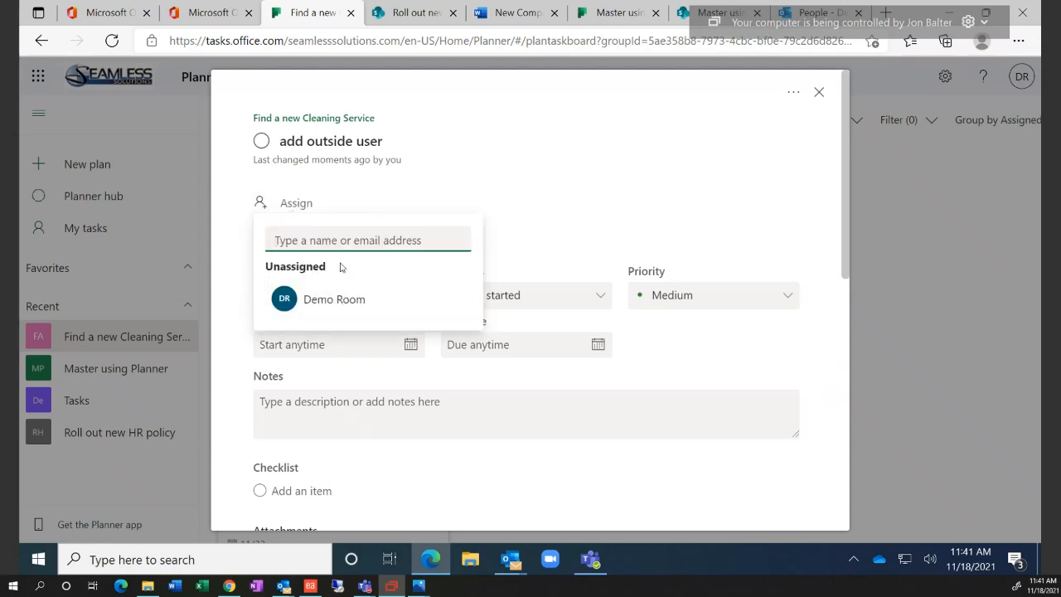
pyautogui.write('cjar')
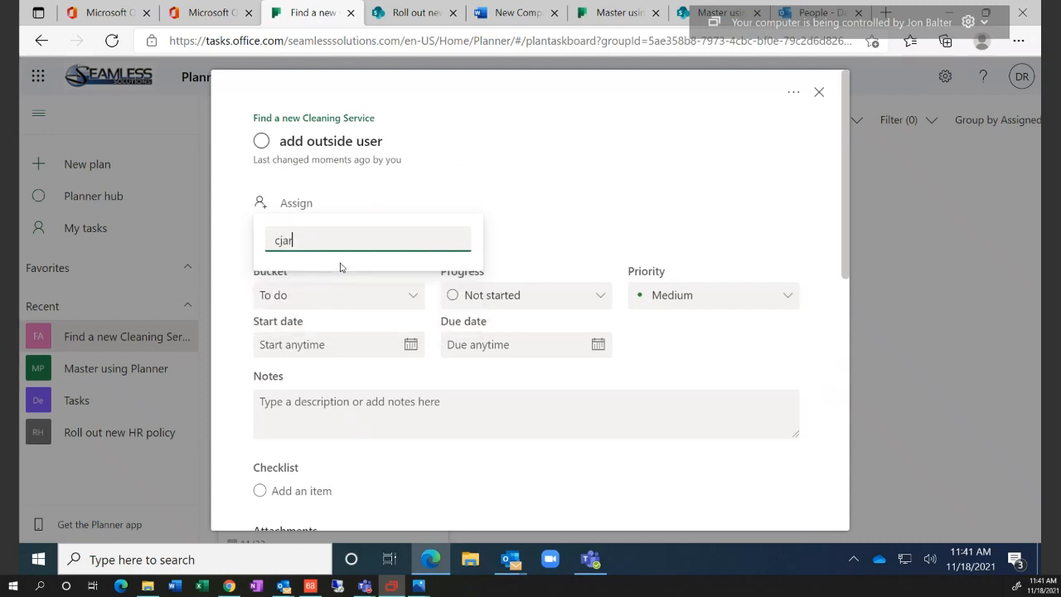
pyautogui.write('b')
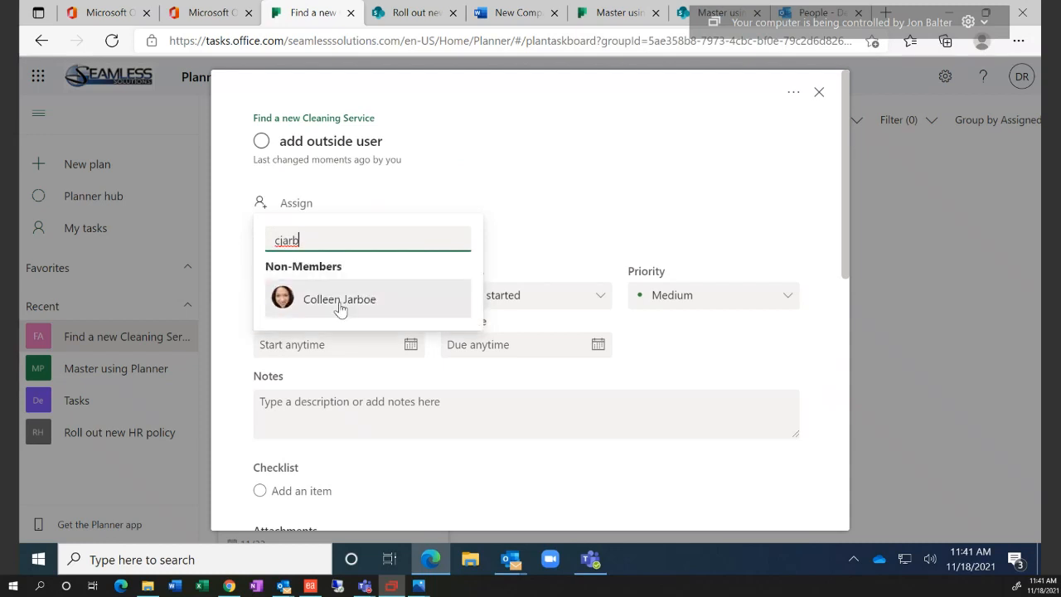
pyautogui.click(340, 303)
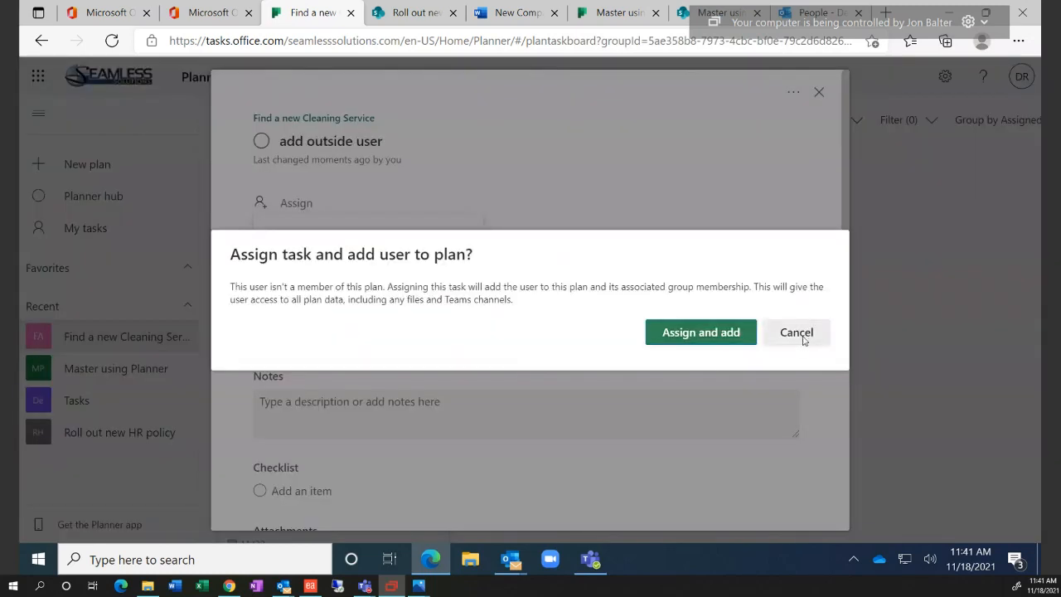
pyautogui.click(801, 334)
pyautogui.click(565, 219)
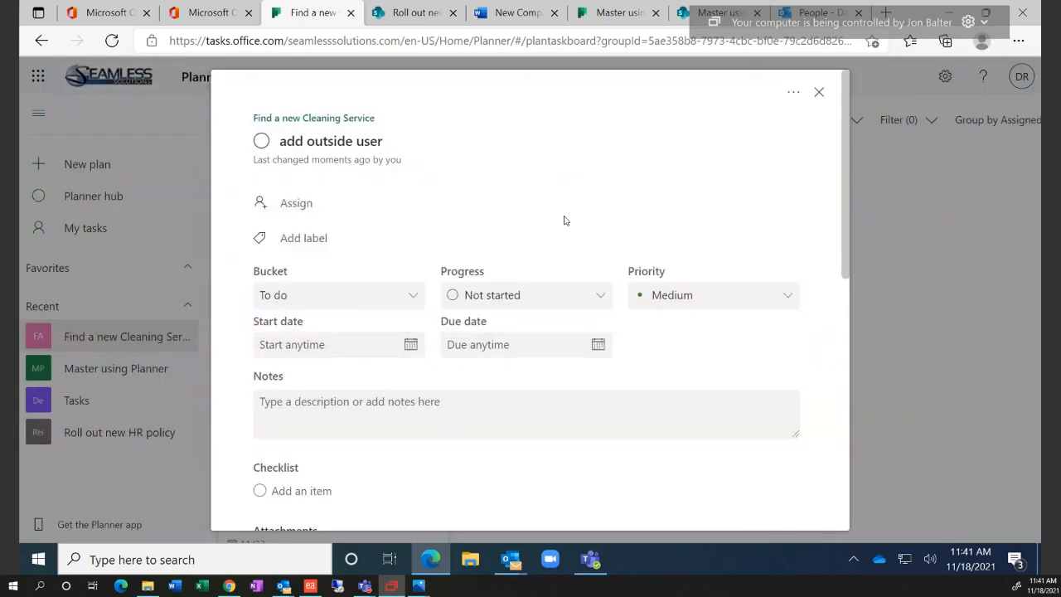
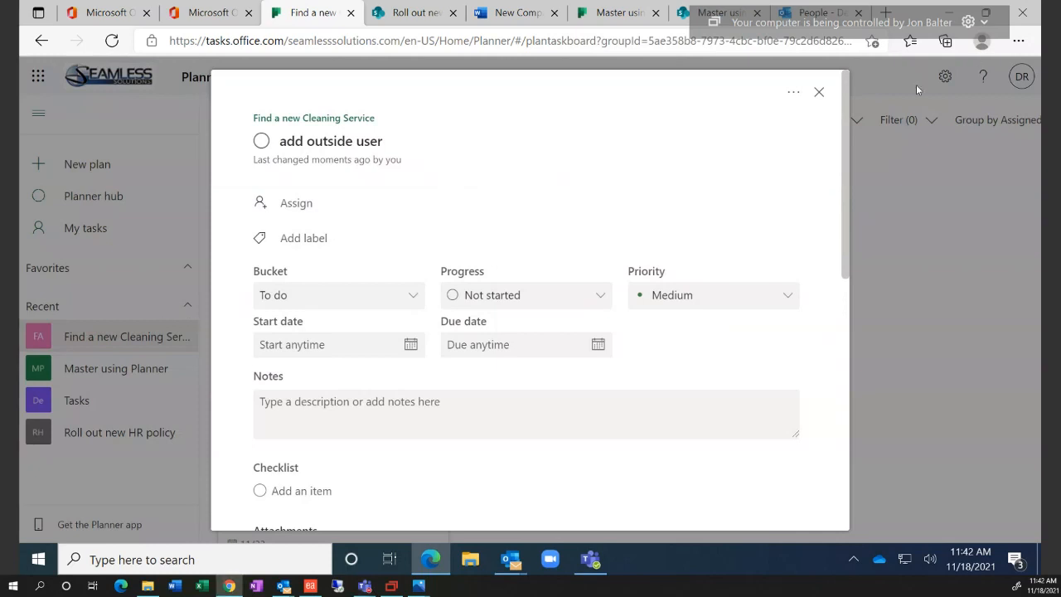
# Close the 'add outside user' task details to return to the board
pyautogui.click(819, 92)
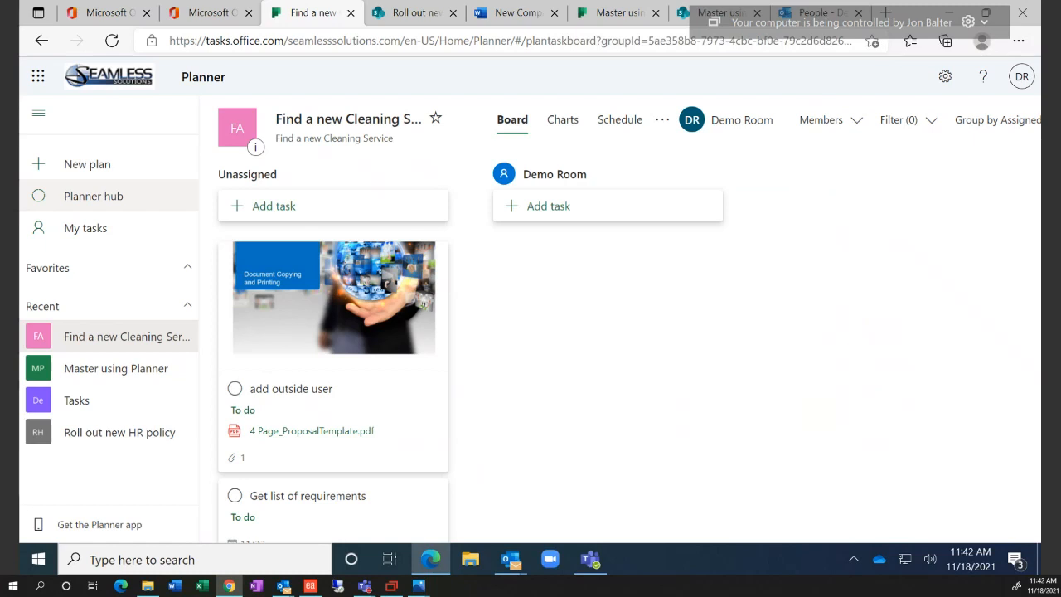
# Try dragging 'add outside user' onto the Demo Room bucket, then open the 'Group by Assigned to' dropdown
pyautogui.click(93, 197)
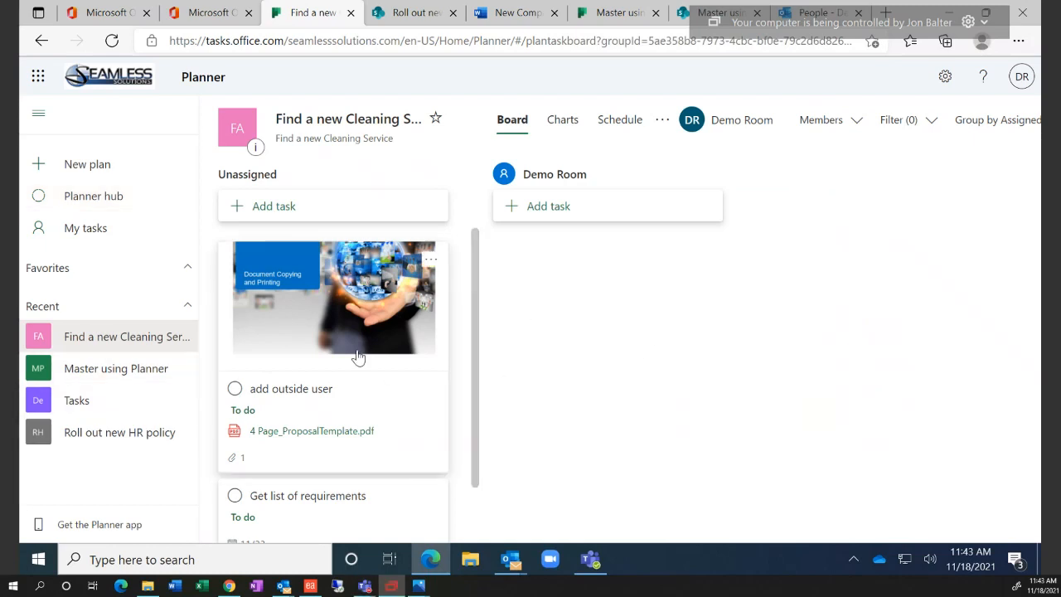
pyautogui.moveTo(358, 357); pyautogui.dragTo(364, 314)
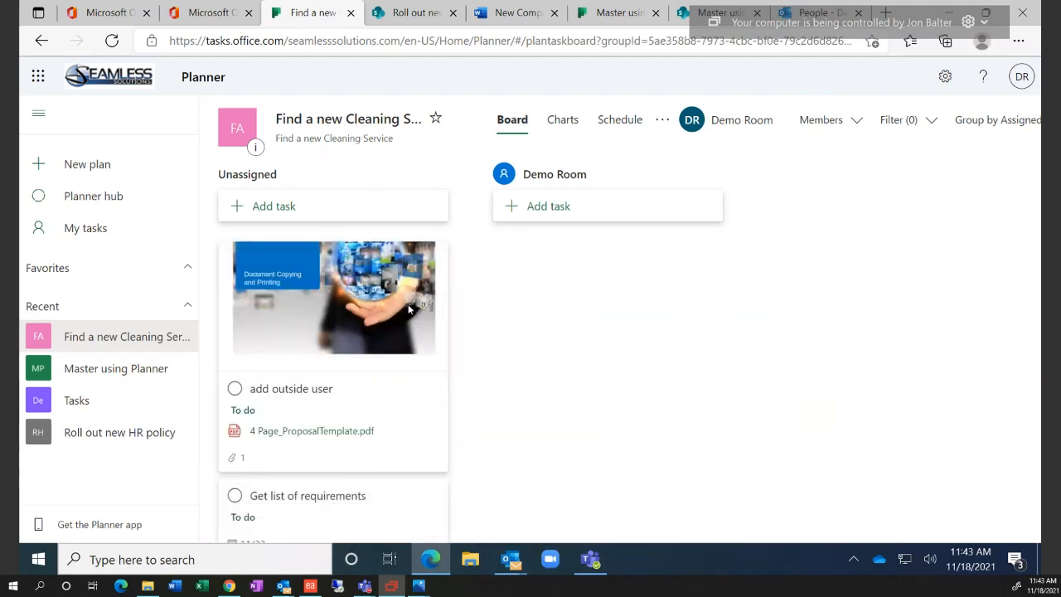
pyautogui.click(1008, 125)
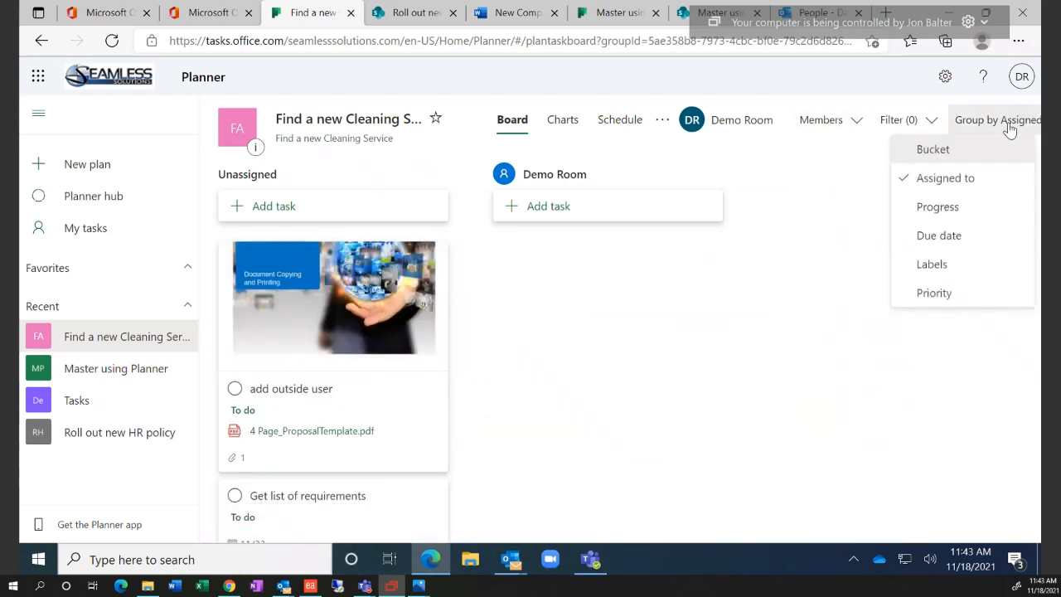
# Group the board by Progress and try moving 'add outside user' to Completed
pyautogui.click(954, 211)
pyautogui.moveTo(354, 316); pyautogui.dragTo(624, 310)
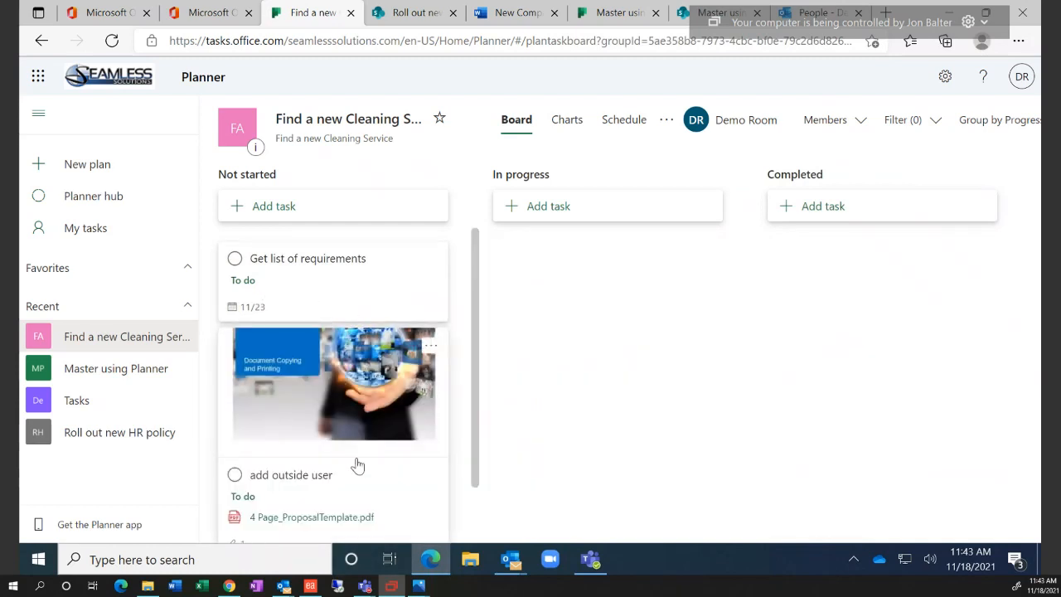
pyautogui.scroll(-1, 359, 464)
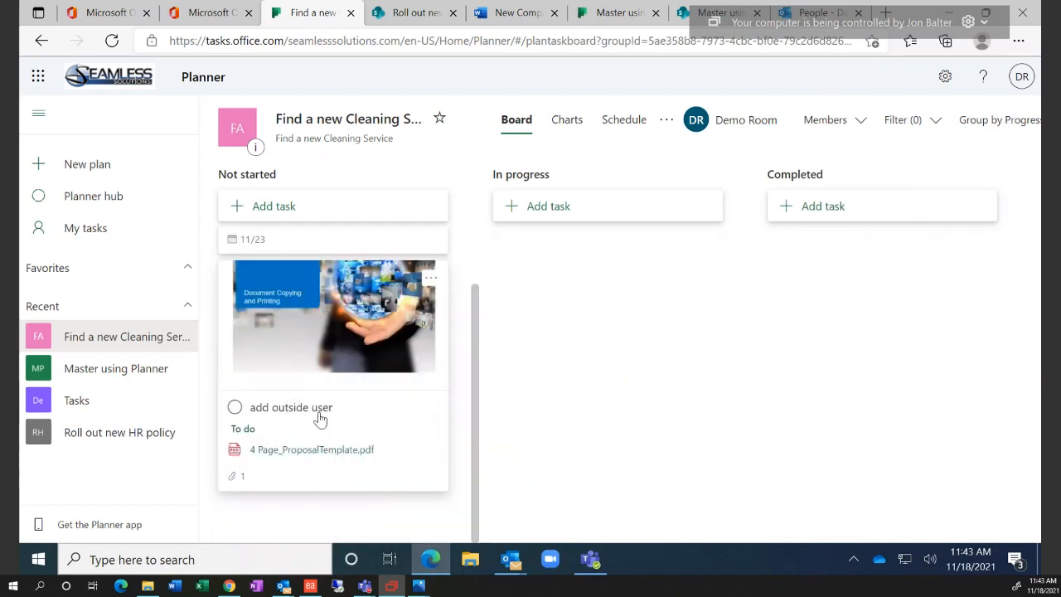
pyautogui.scroll(1, 379, 419)
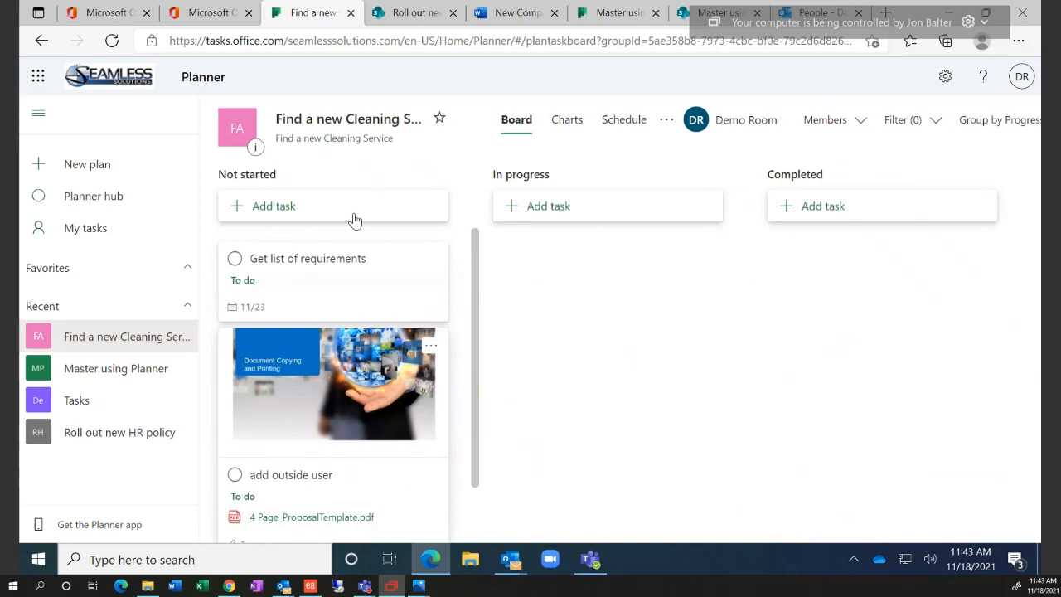
# View the 'Get list of requirements' task details, then close them and review the Progress columns
pyautogui.click(337, 265)
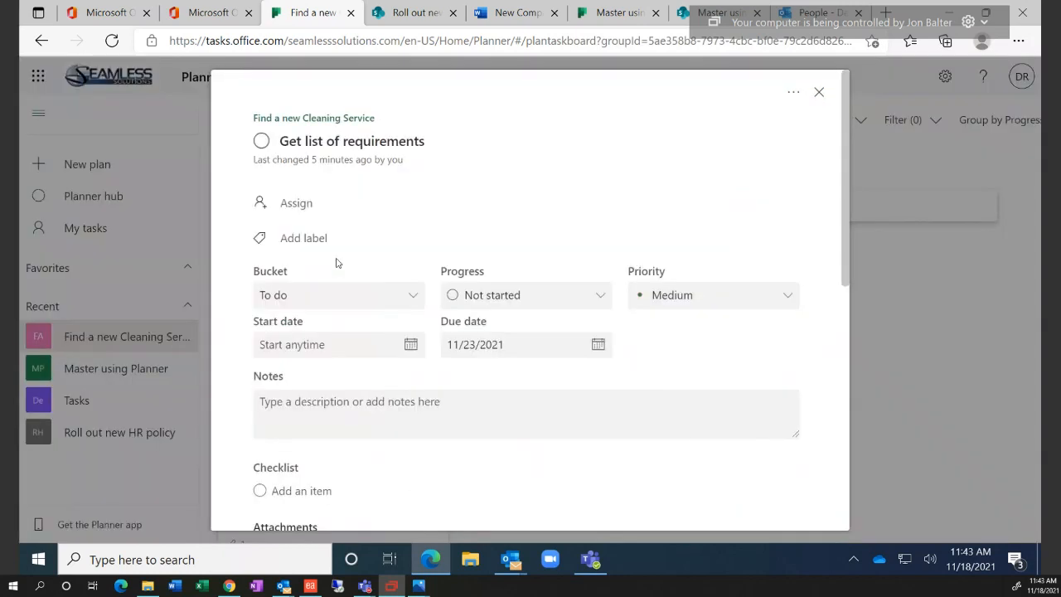
pyautogui.click(822, 104)
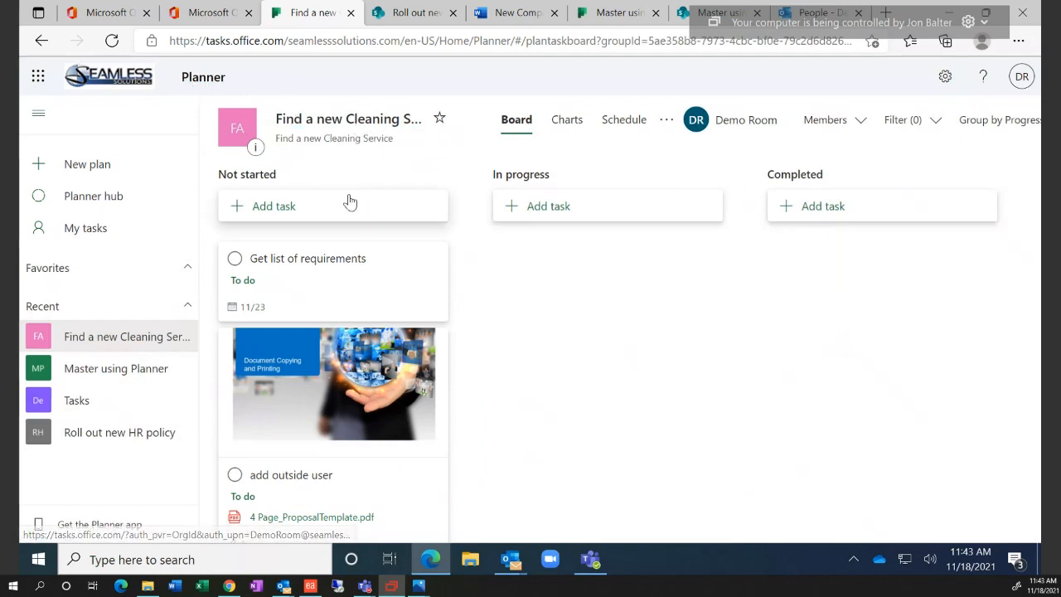
pyautogui.scroll(-1, 382, 430)
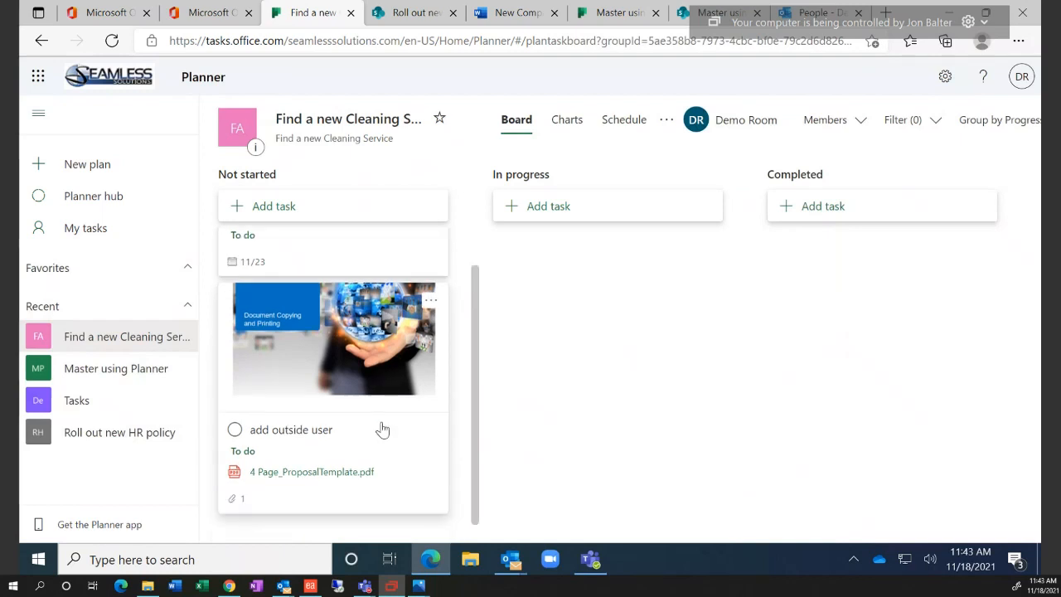
pyautogui.scroll(1, 382, 429)
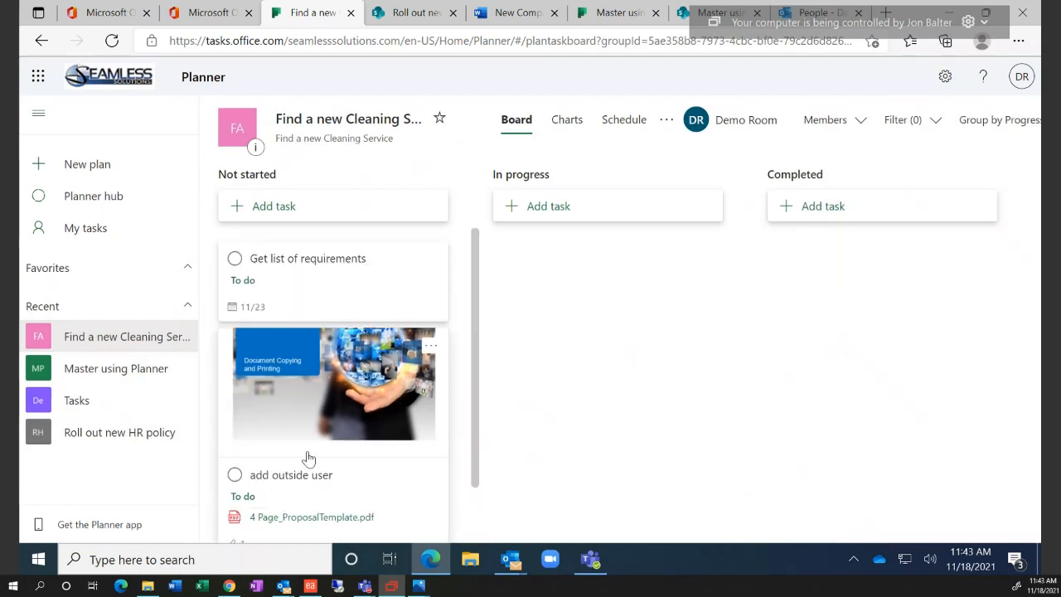
pyautogui.click(127, 527)
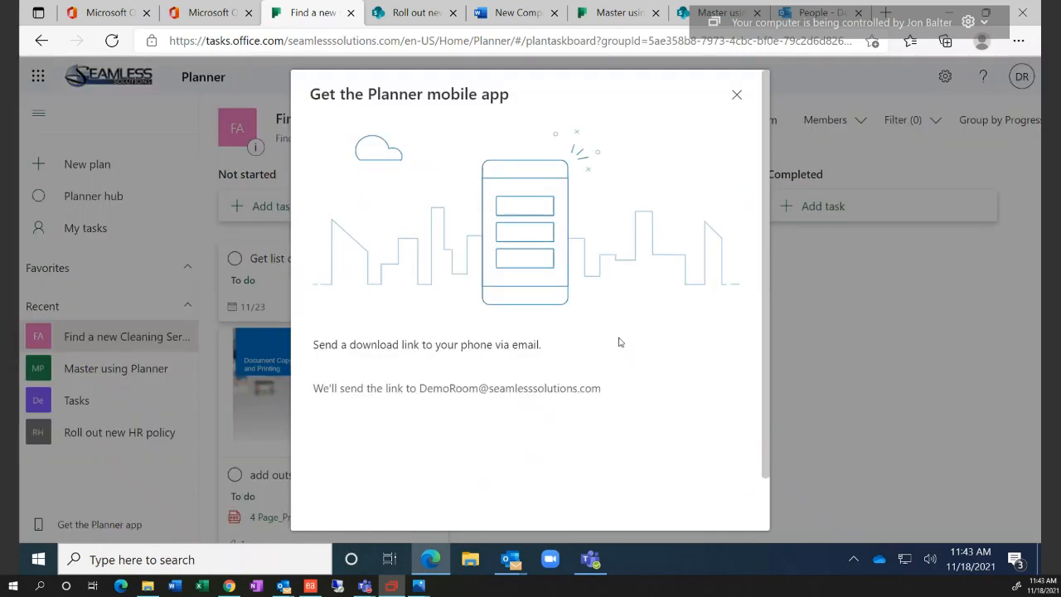
pyautogui.scroll(-1, 617, 356)
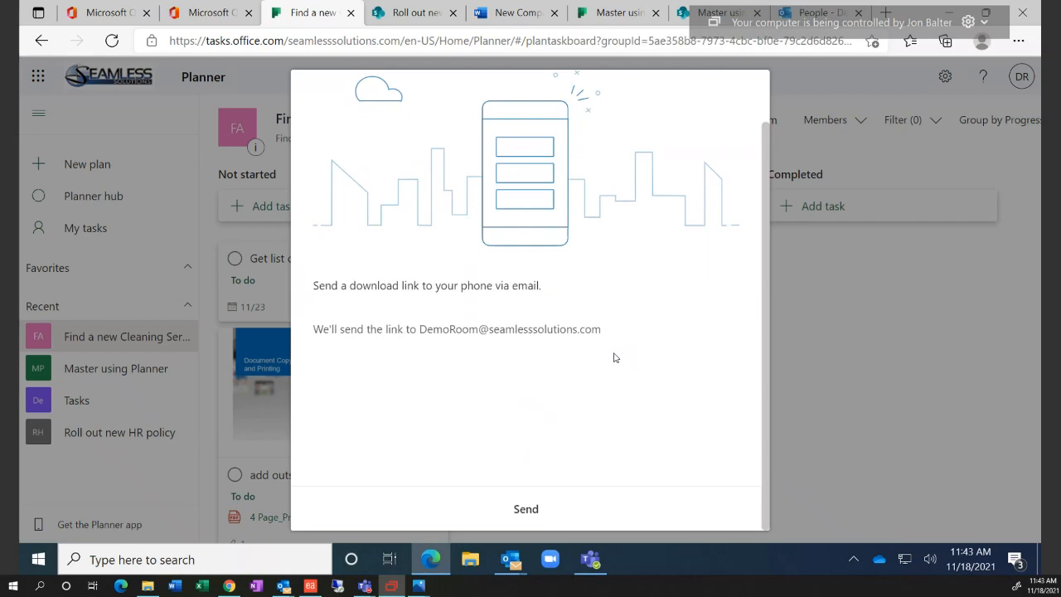
pyautogui.scroll(1, 615, 356)
pyautogui.scroll(-1, 496, 365)
pyautogui.scroll(1, 696, 203)
pyautogui.click(737, 94)
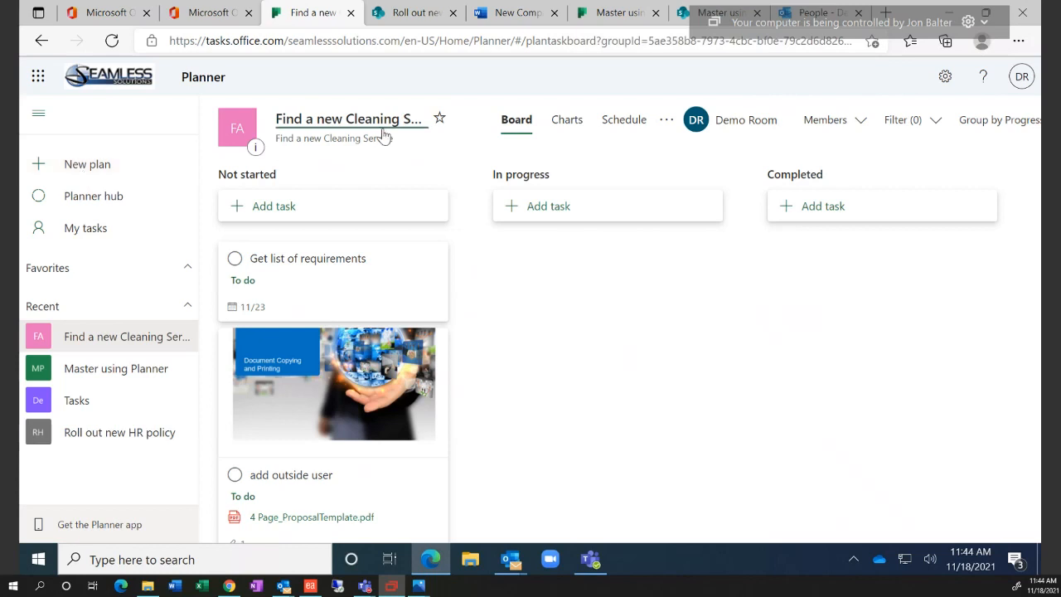
# Star 'Find a new Cleaning Service' as a favorite and show the plan's '...' options menu
pyautogui.click(438, 122)
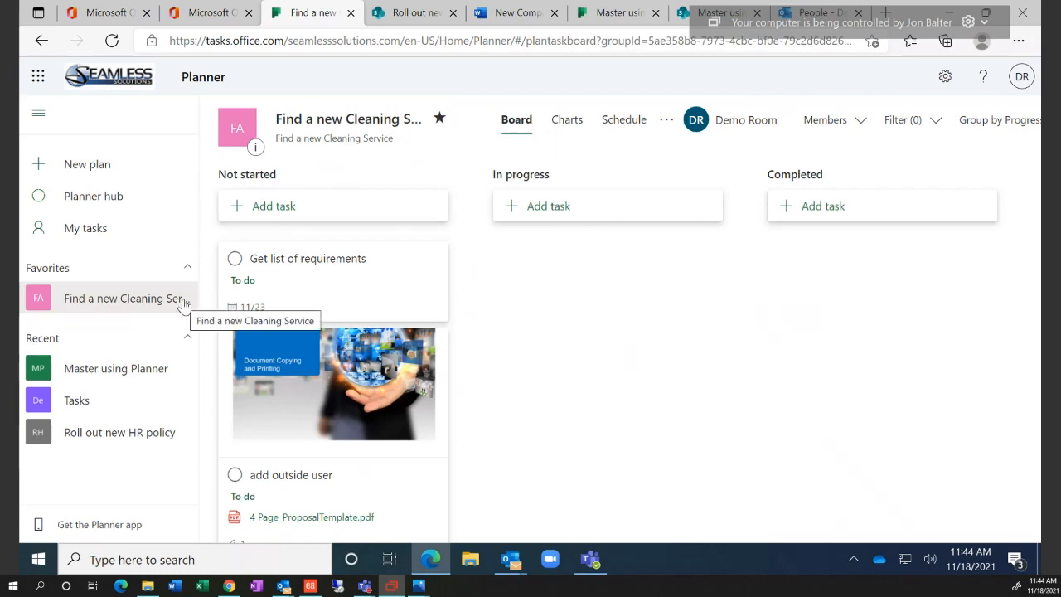
pyautogui.click(666, 120)
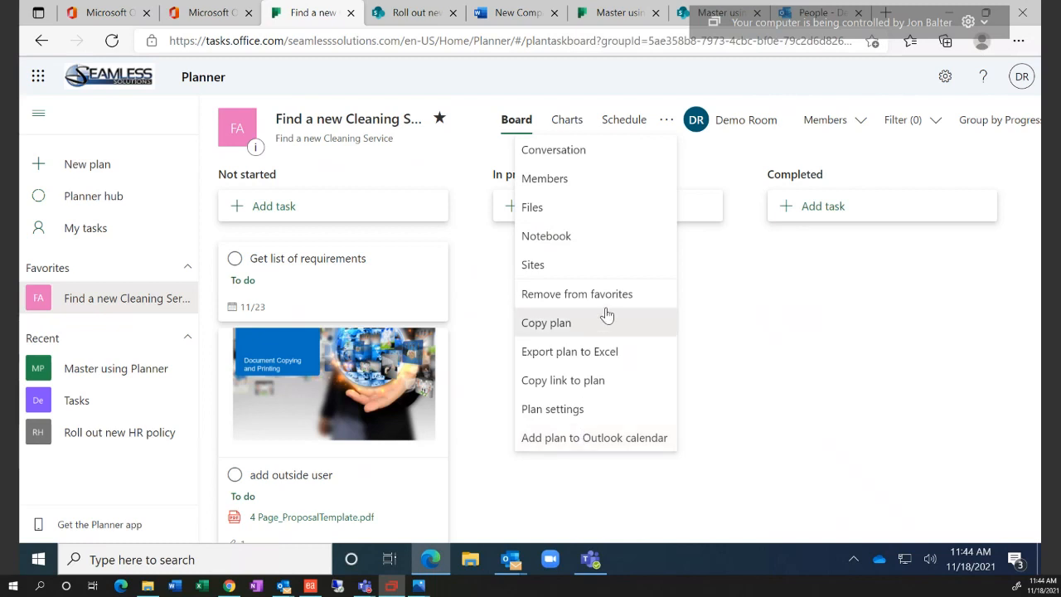
# Delete 'Find a new Cleaning Service' via Plan settings, ticking the permanent-deletion acknowledgement
pyautogui.click(589, 410)
pyautogui.click(796, 519)
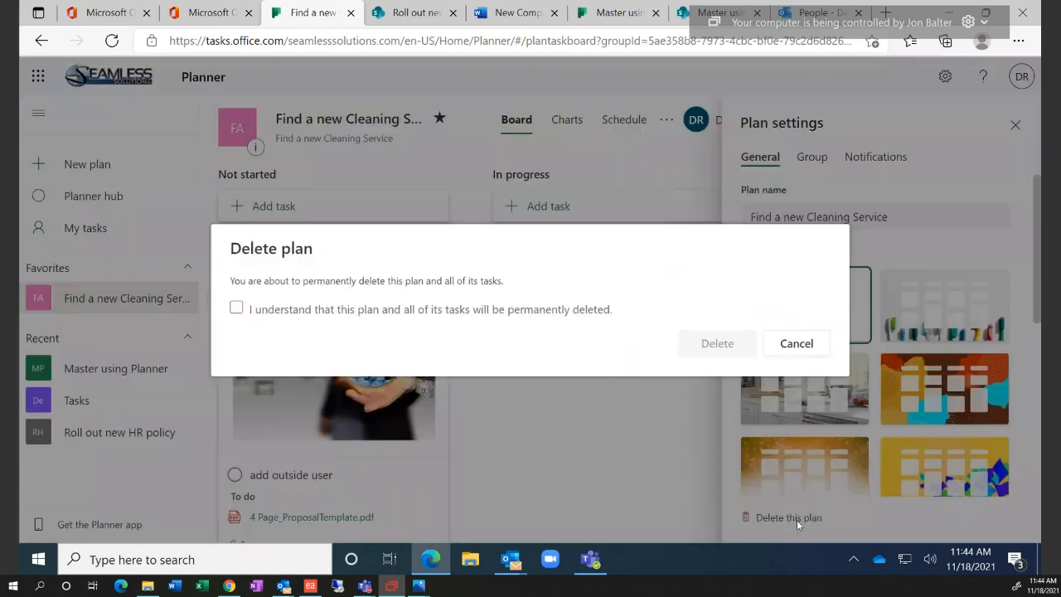
pyautogui.click(443, 308)
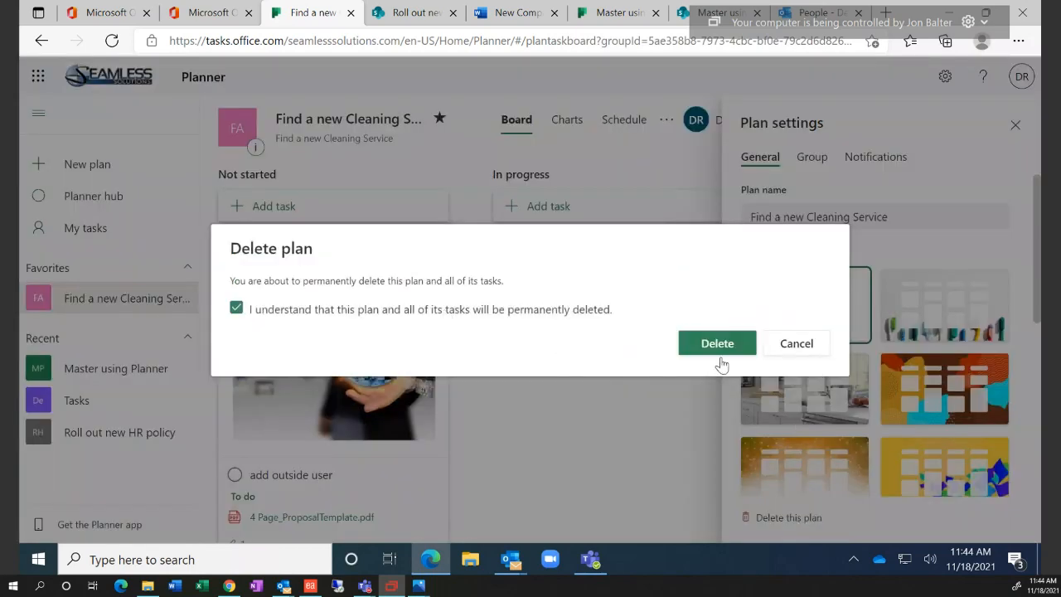
pyautogui.click(713, 342)
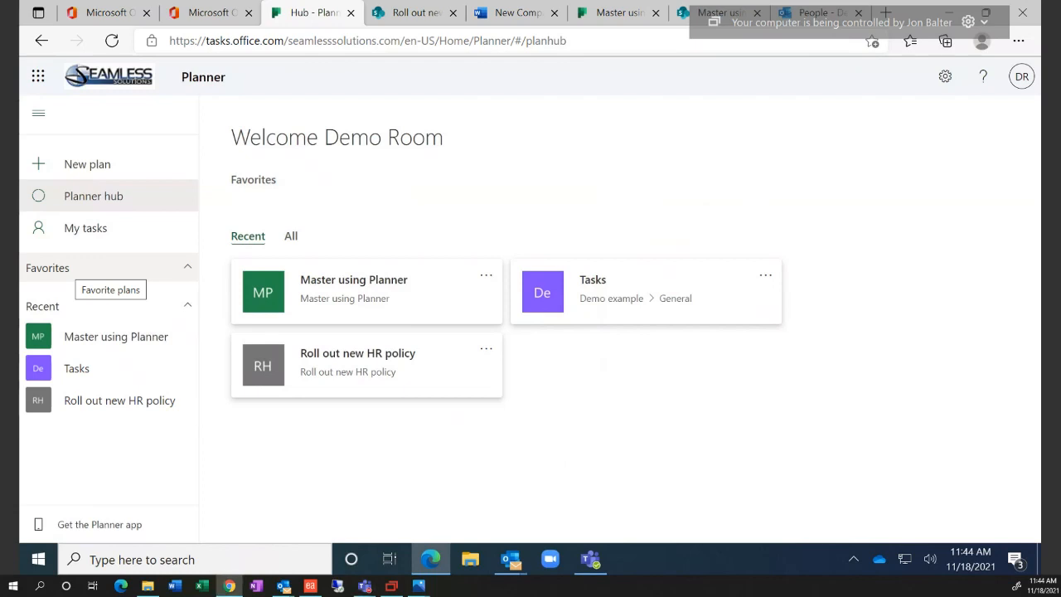
# Switch to Chrome showing the 'Guest access in Microsoft Planner' support article
pyautogui.click(230, 585)
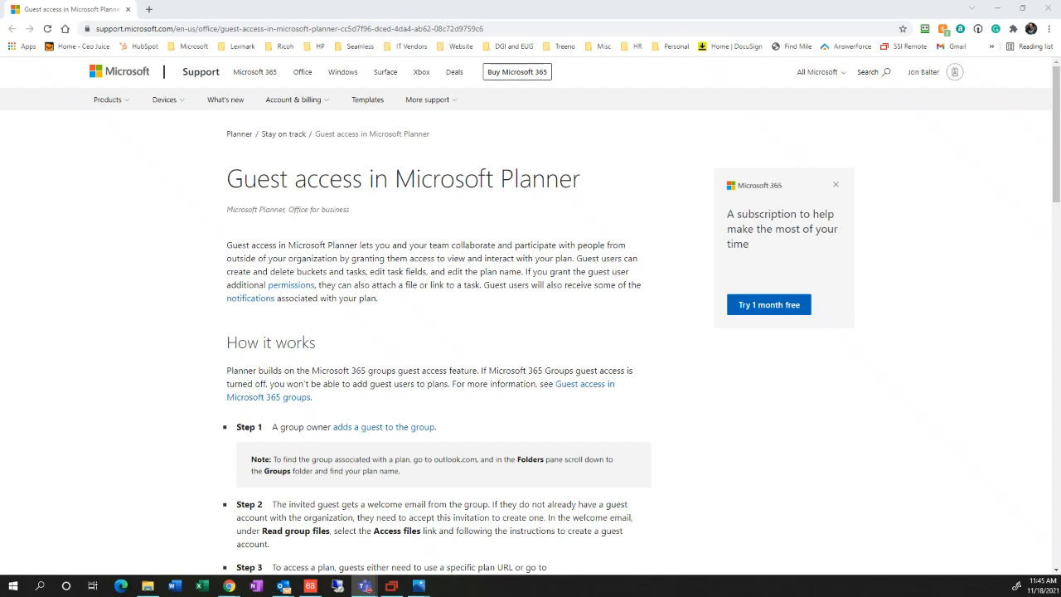
pyautogui.scroll(-1, 398, 415)
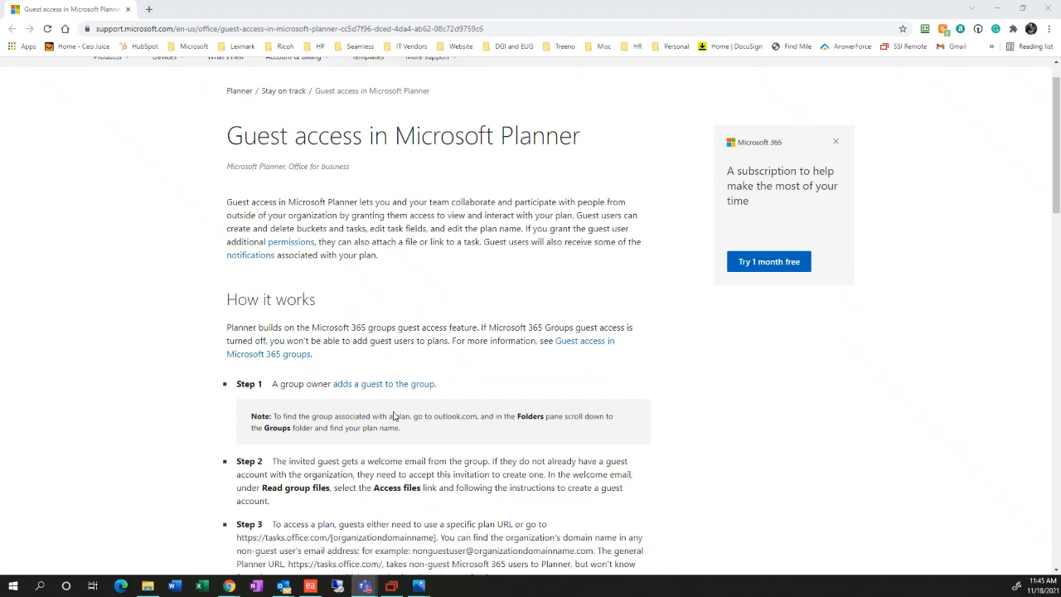
pyautogui.scroll(-1, 395, 416)
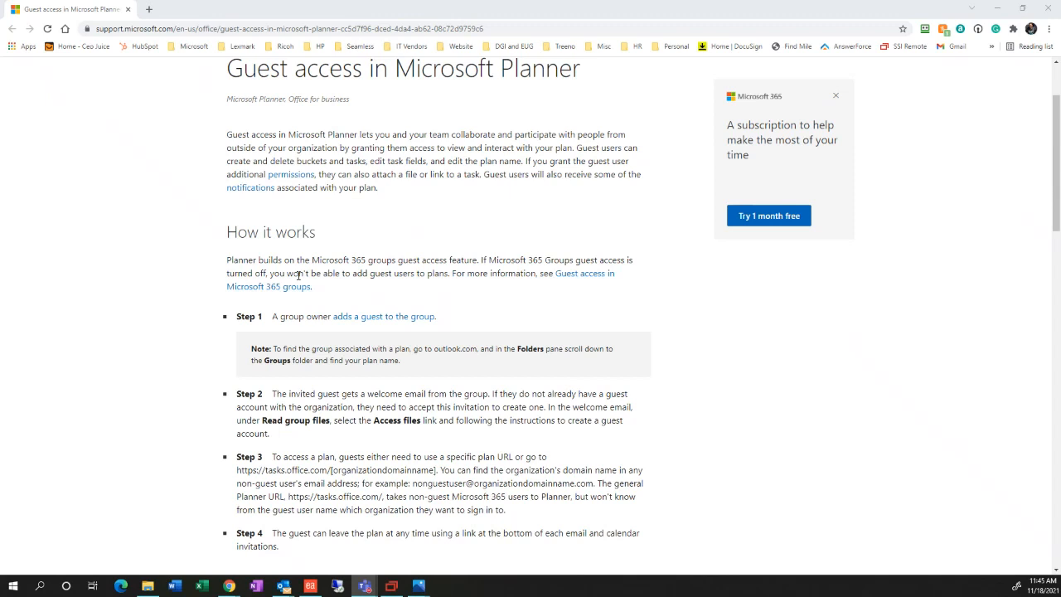
pyautogui.scroll(-2, 329, 374)
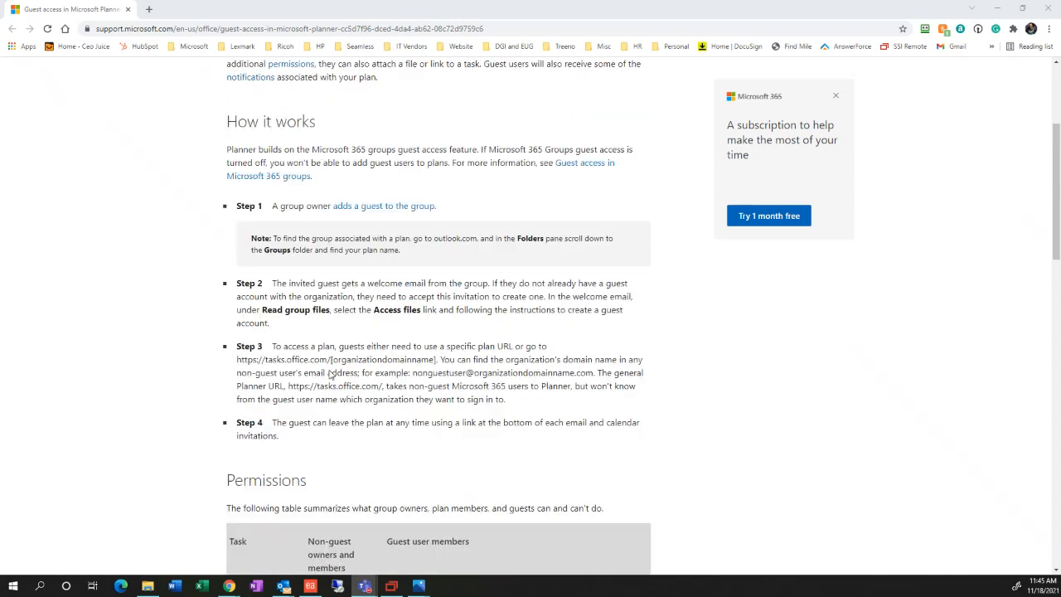
pyautogui.scroll(-3, 330, 375)
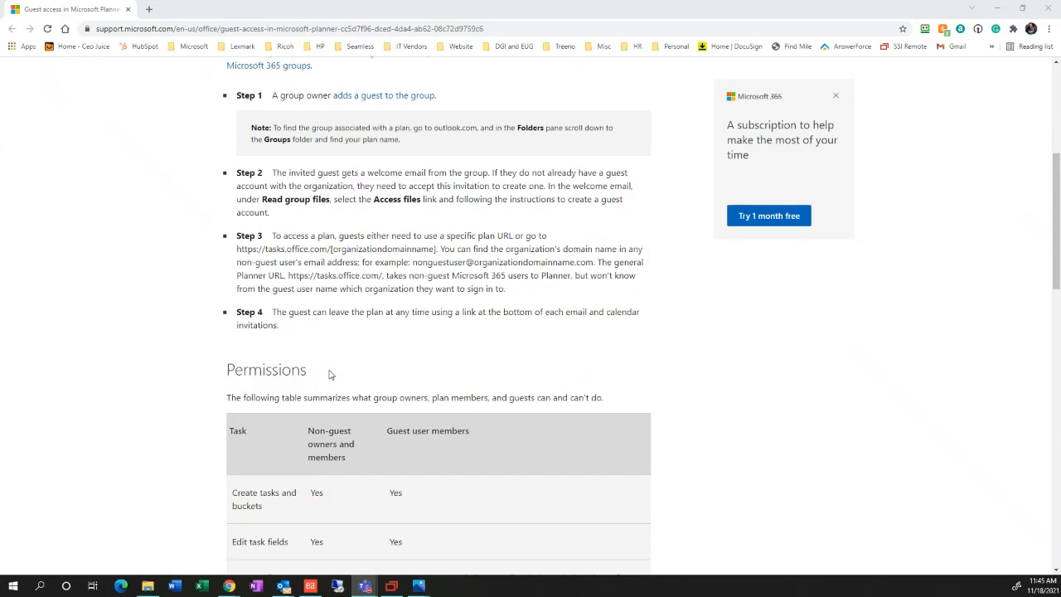
pyautogui.scroll(-3, 368, 442)
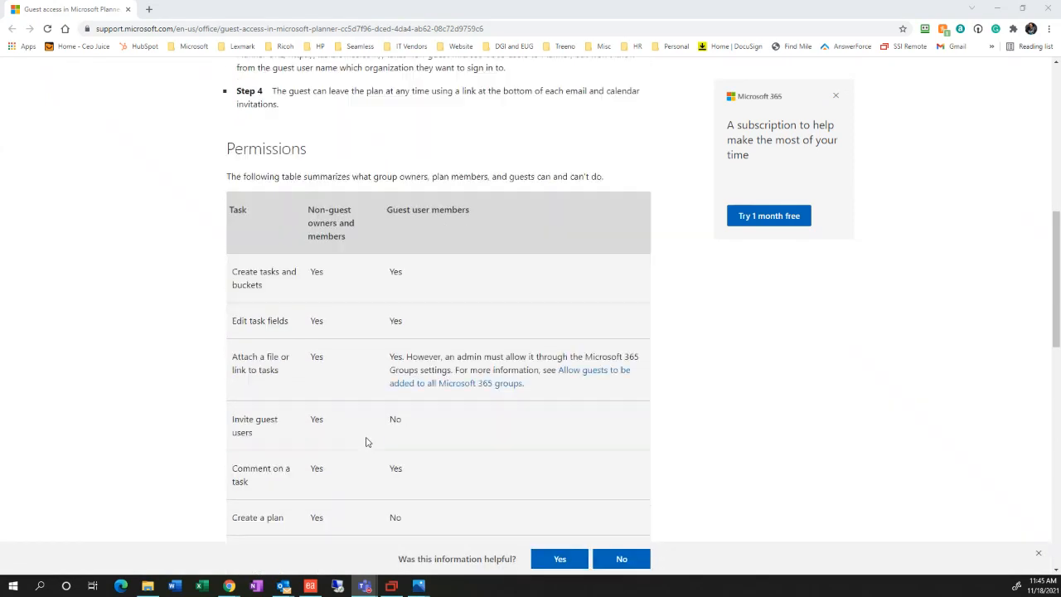
pyautogui.scroll(-1, 367, 442)
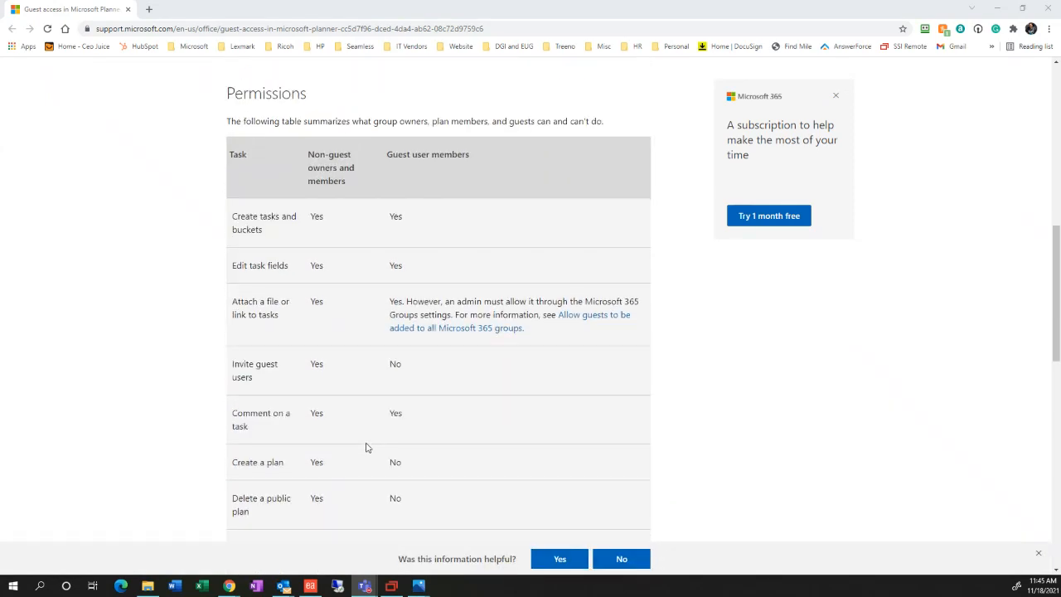
pyautogui.scroll(-1, 367, 446)
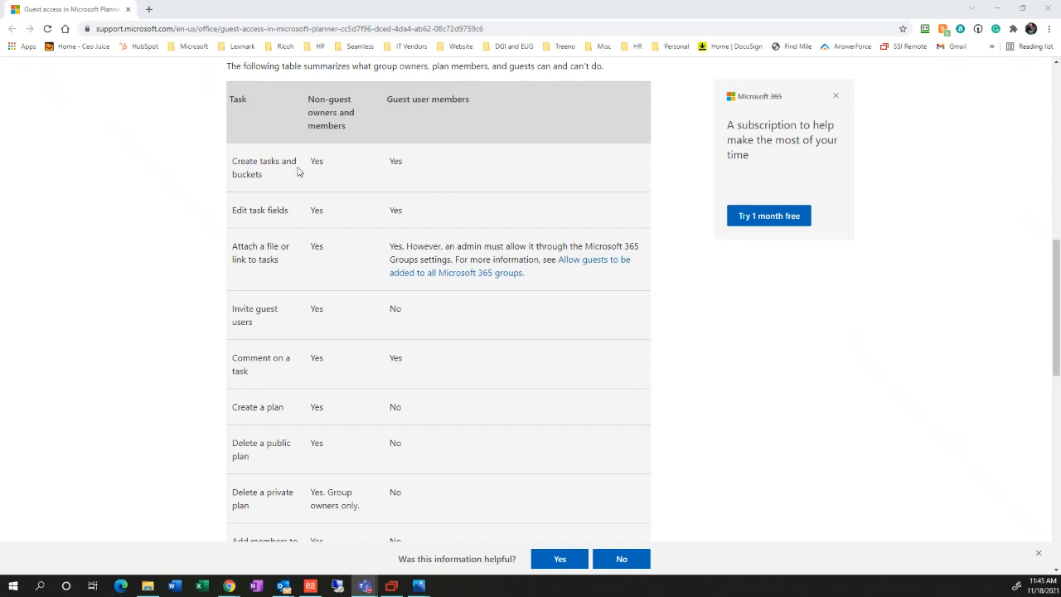
pyautogui.moveTo(237, 161); pyautogui.dragTo(275, 184)
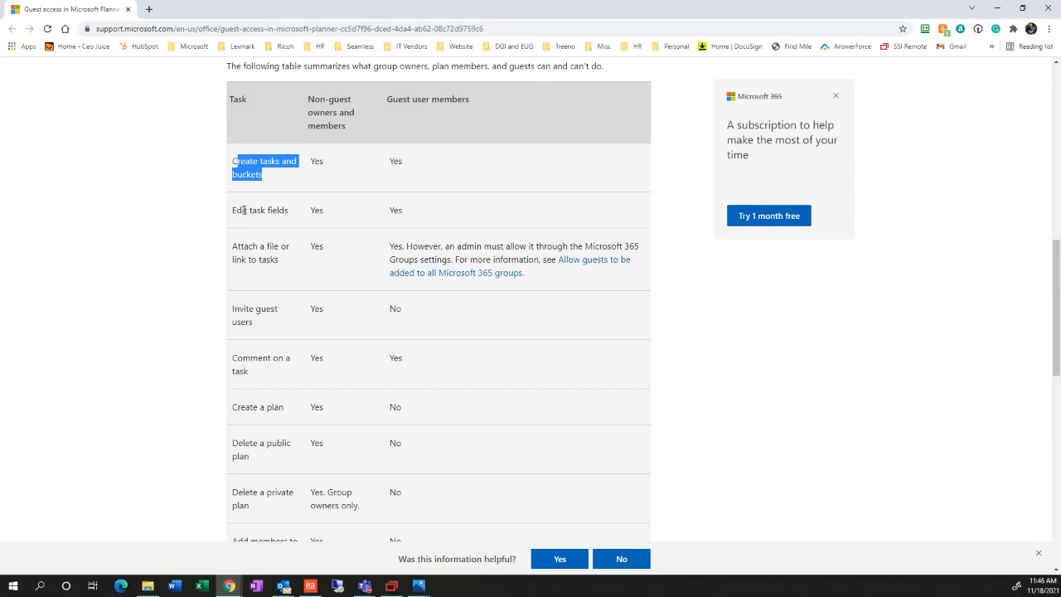
pyautogui.moveTo(242, 210); pyautogui.dragTo(301, 213)
pyautogui.click(390, 208)
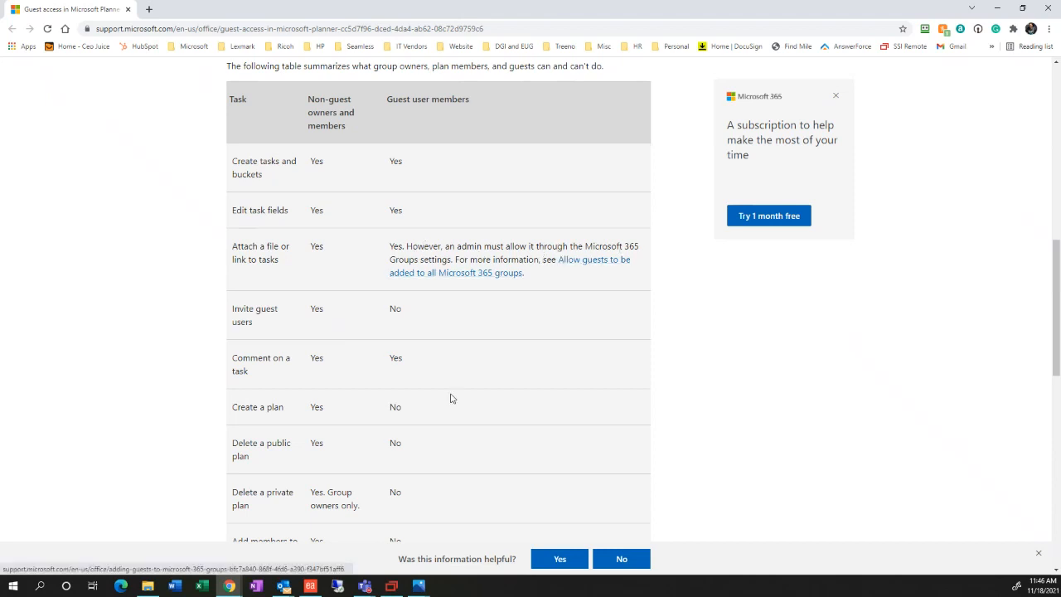
pyautogui.tripleClick(243, 311)
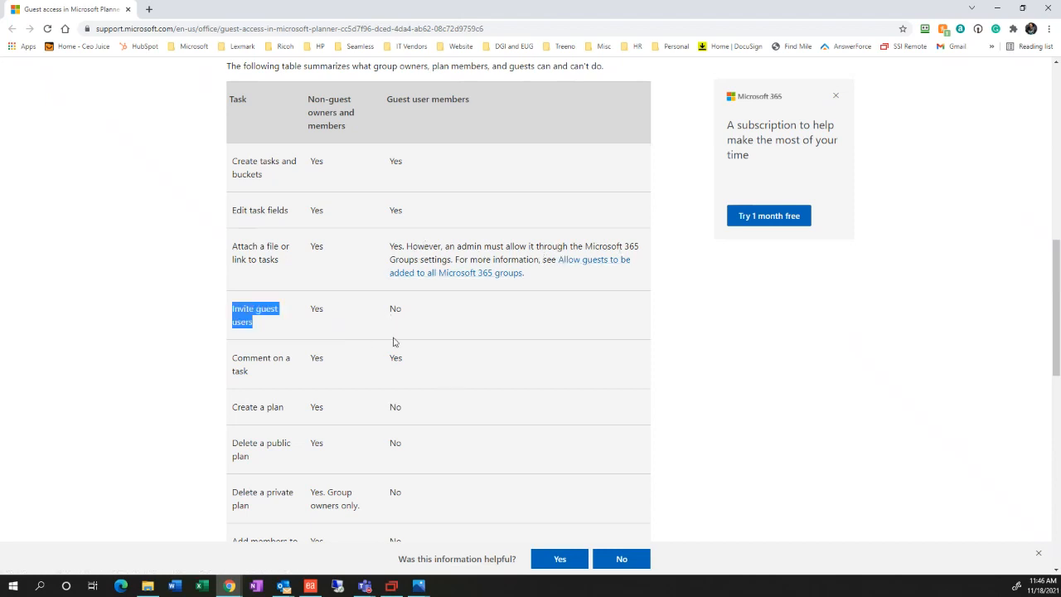
pyautogui.scroll(-1, 380, 389)
pyautogui.scroll(-1, 393, 374)
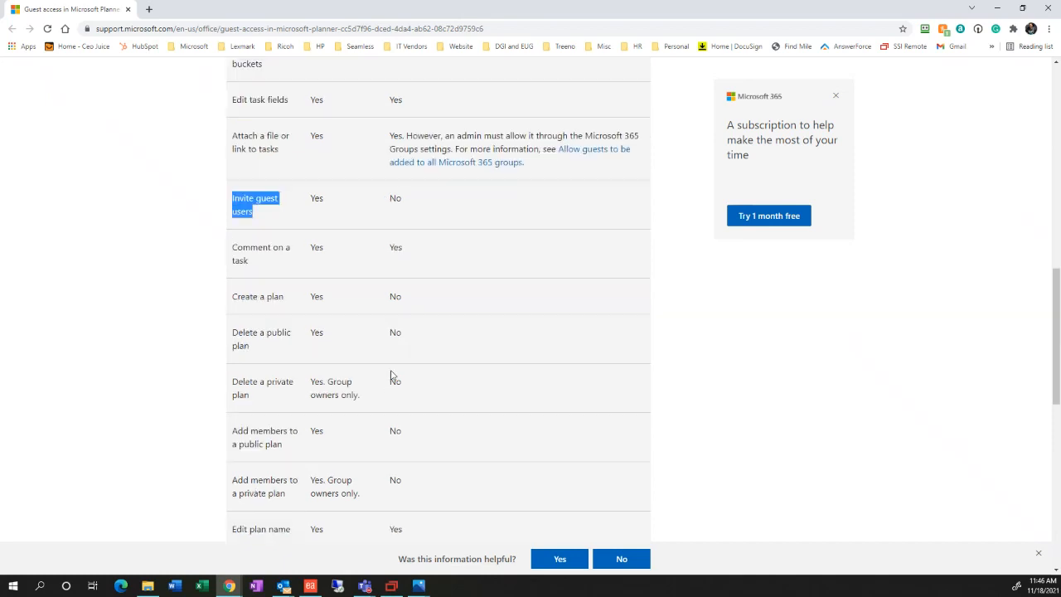
pyautogui.tripleClick(246, 297)
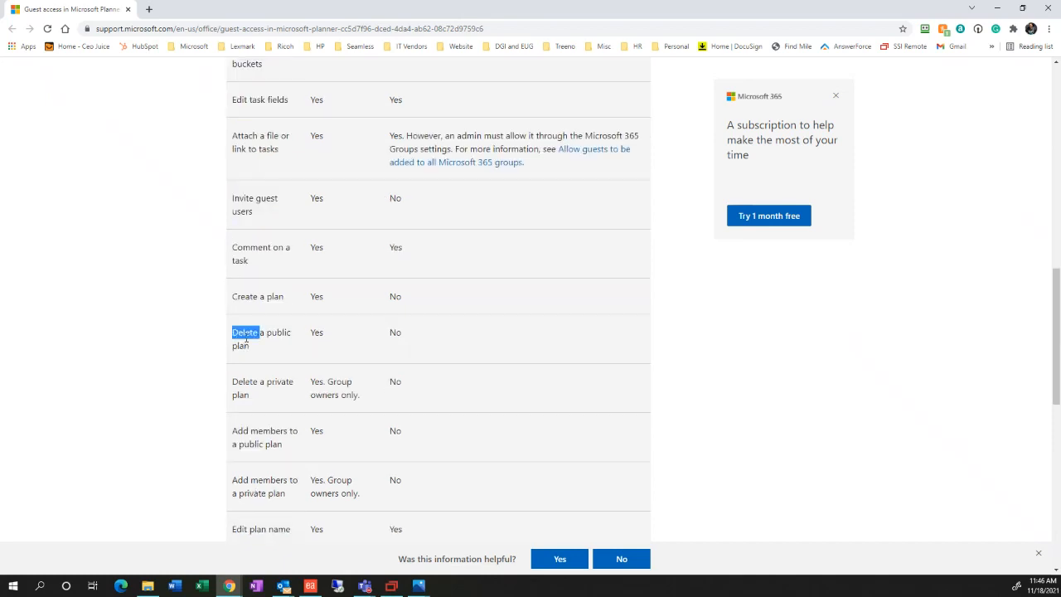
pyautogui.tripleClick(246, 335)
pyautogui.scroll(-3, 316, 389)
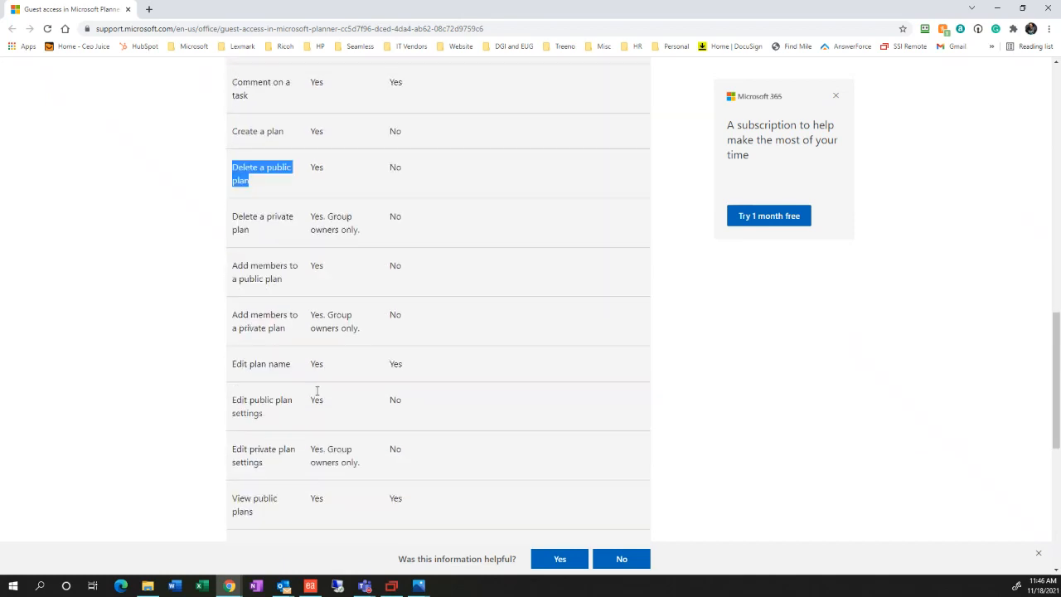
pyautogui.scroll(-2, 317, 391)
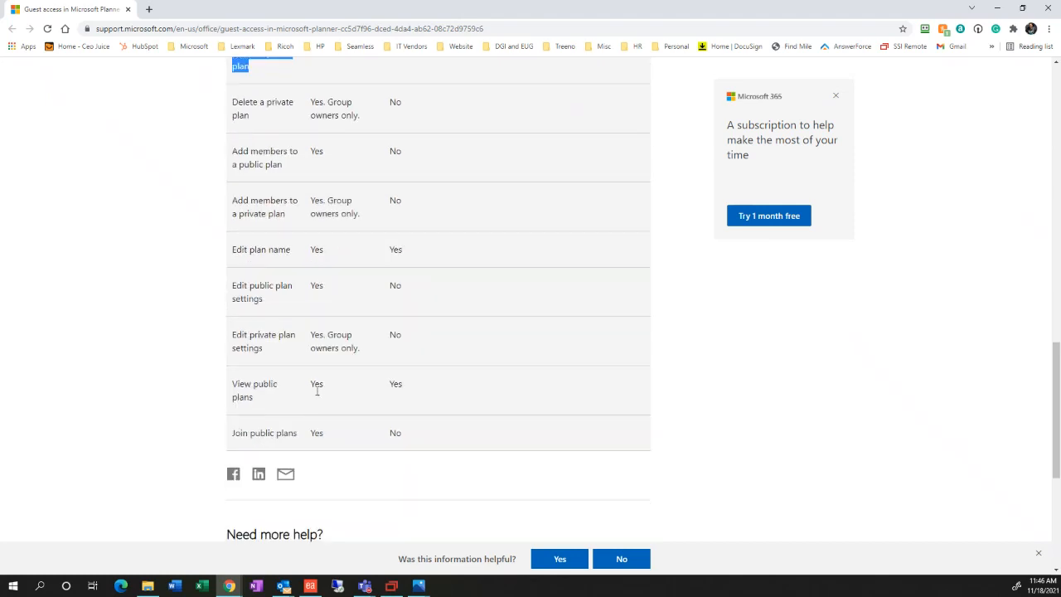
pyautogui.scroll(-2, 318, 388)
pyautogui.scroll(2, 395, 393)
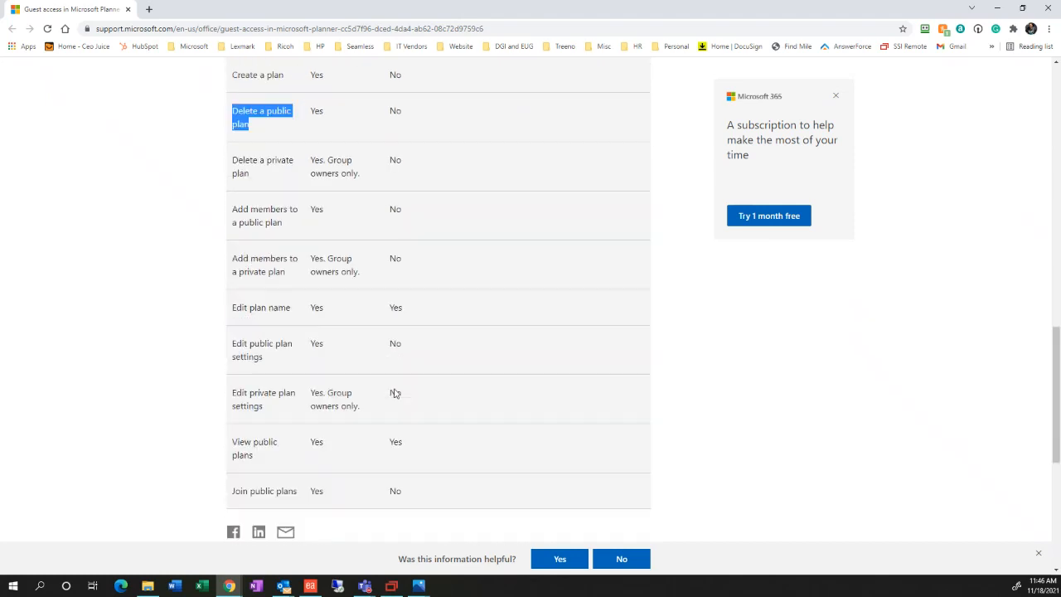
pyautogui.scroll(3, 395, 390)
pyautogui.scroll(10, 395, 388)
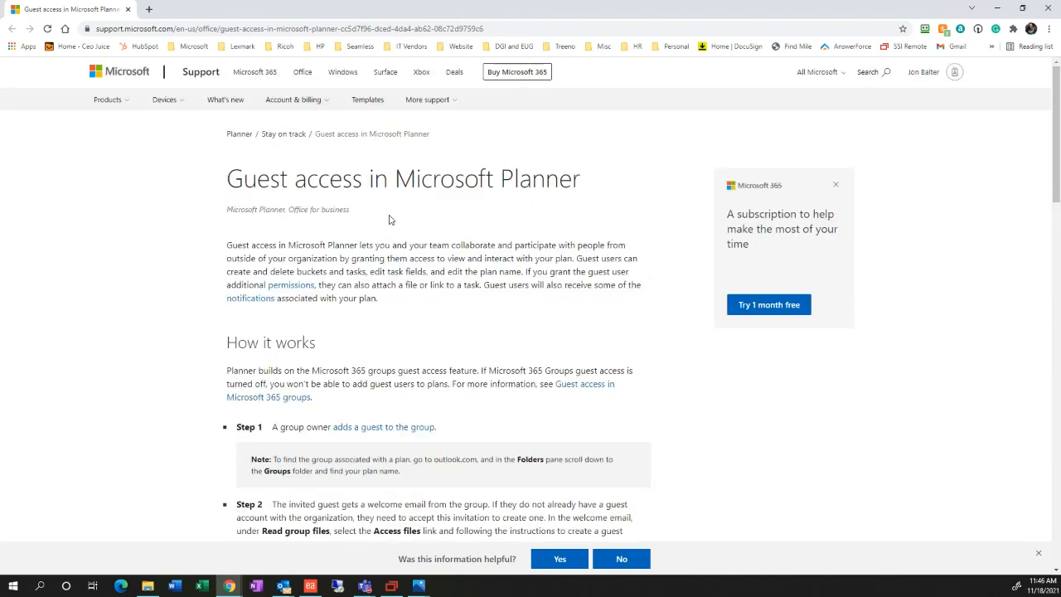
# Skim the Planner guest access article and follow its 'Guest access in Microsoft 365 groups' link
pyautogui.tripleClick(450, 177)
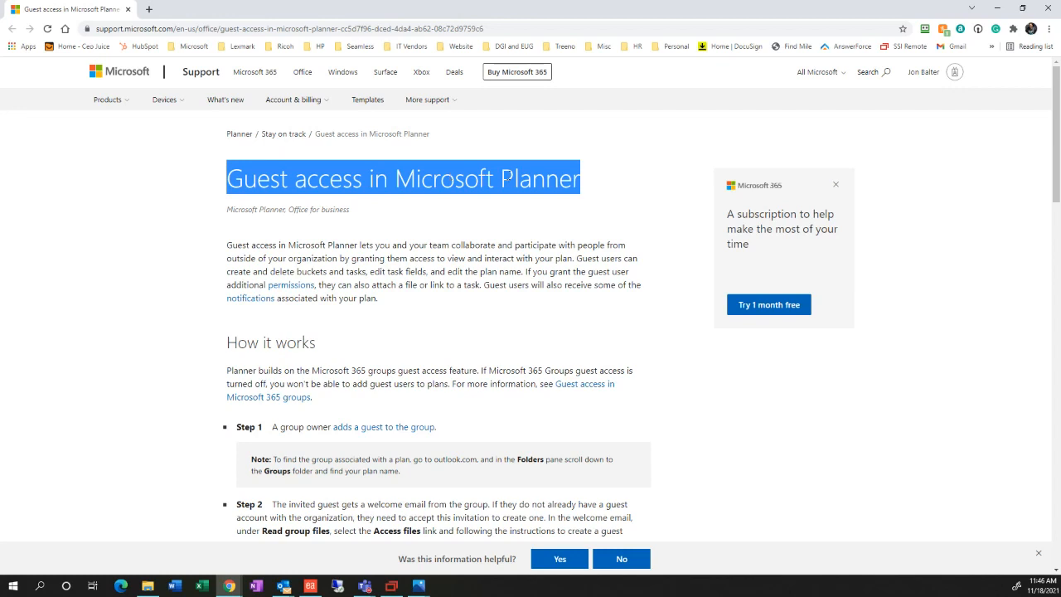
pyautogui.click(516, 143)
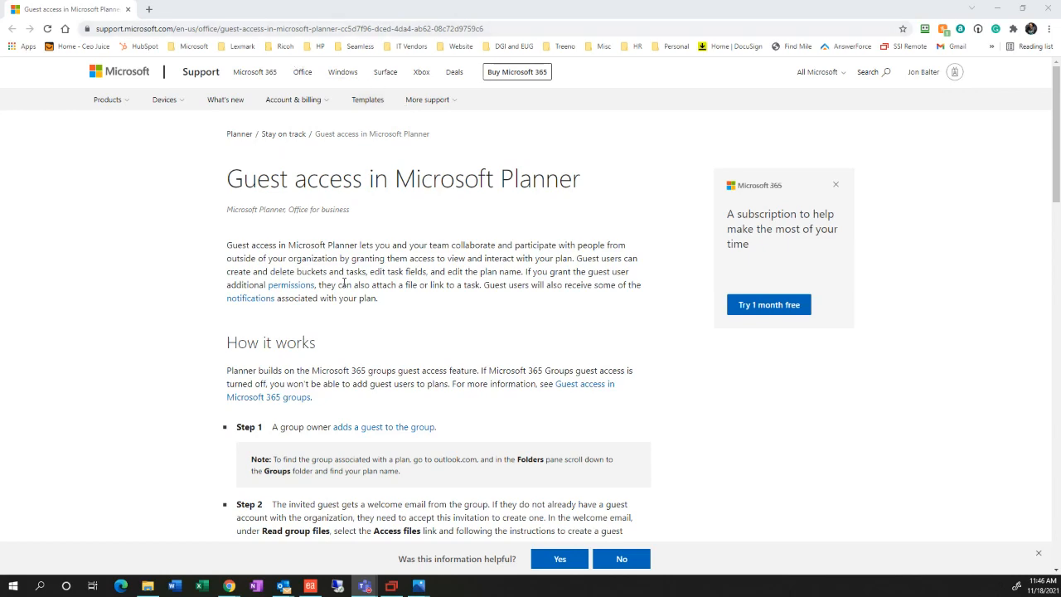
pyautogui.scroll(-2, 345, 284)
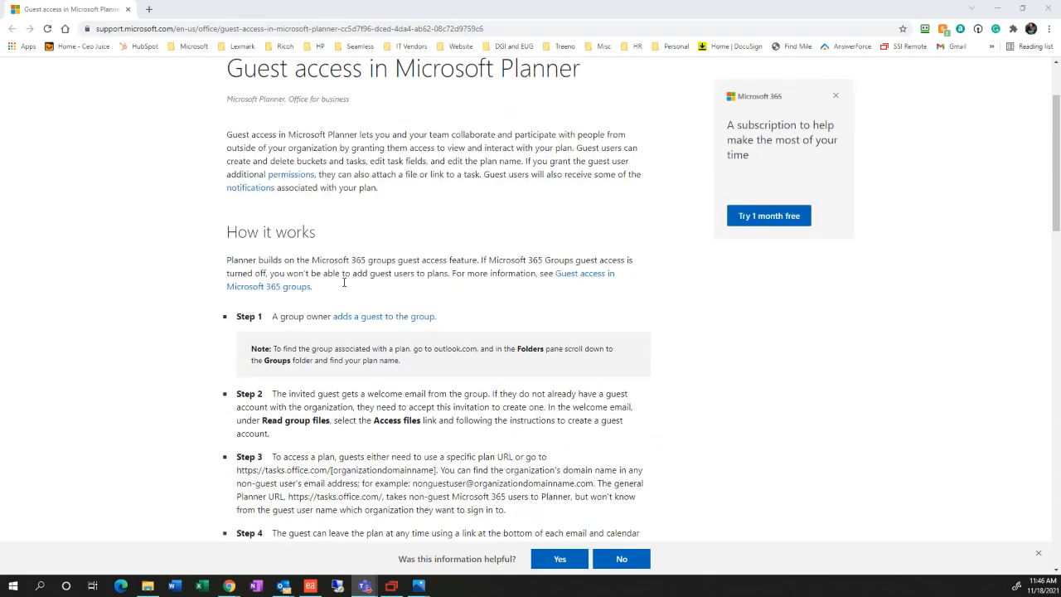
pyautogui.scroll(-3, 344, 283)
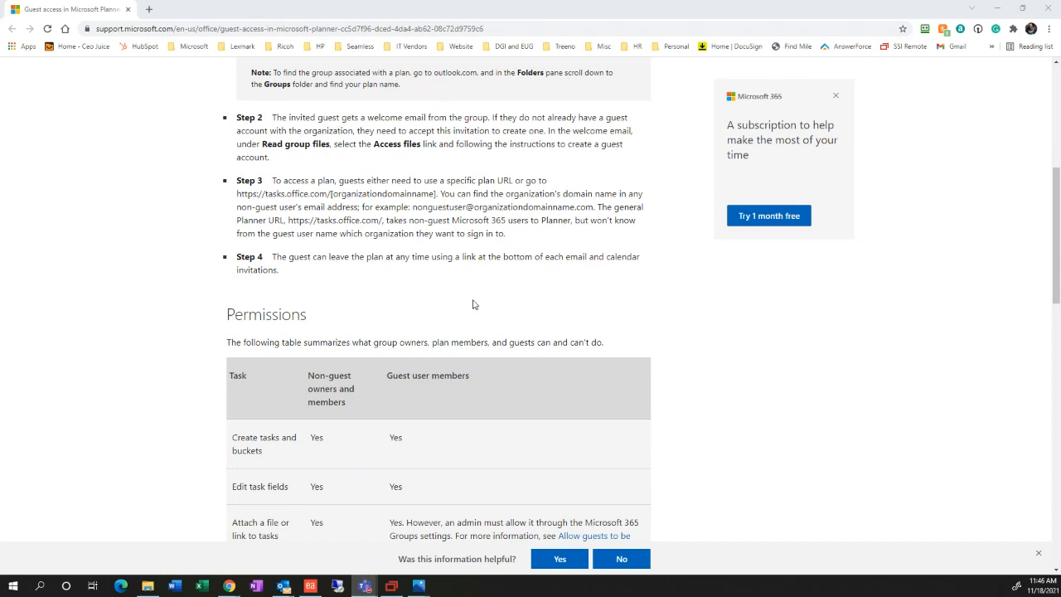
pyautogui.scroll(4, 473, 304)
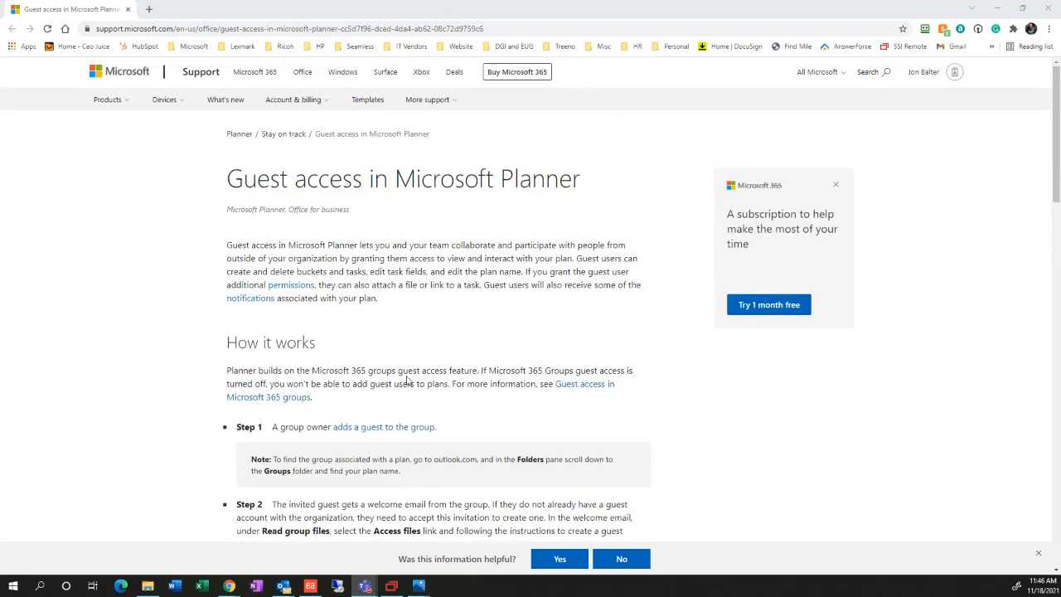
pyautogui.click(578, 388)
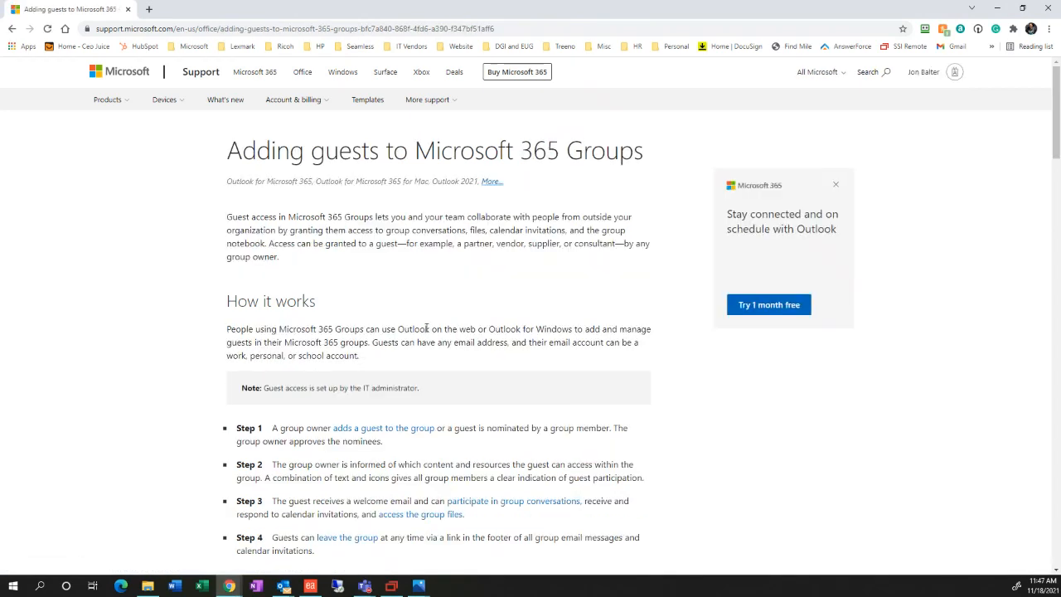
# Skim the Microsoft 365 Groups guest article, go back, and close the support tab
pyautogui.scroll(-4, 427, 329)
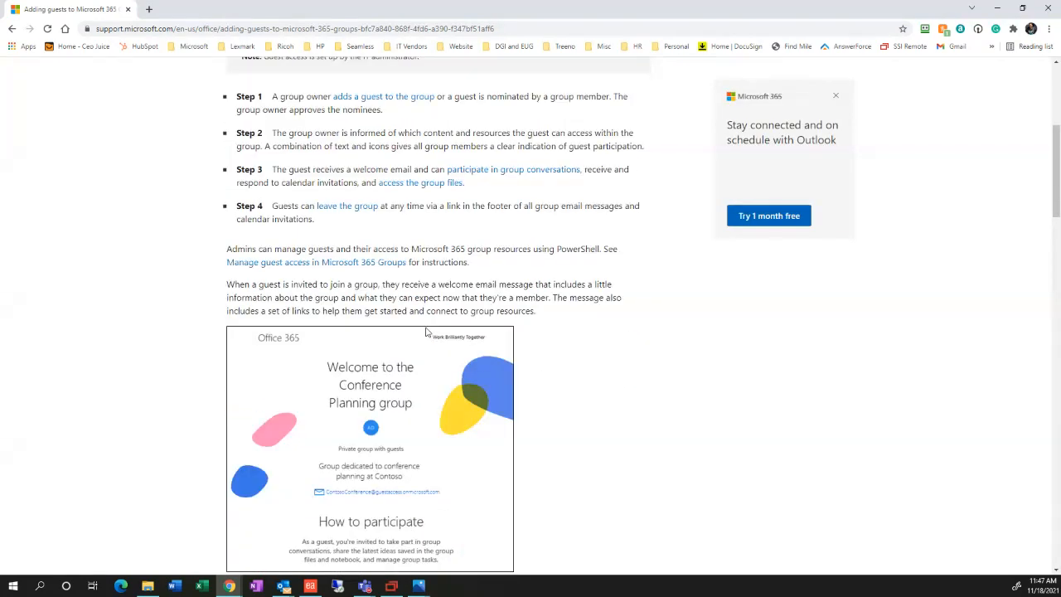
pyautogui.scroll(-2, 426, 331)
pyautogui.scroll(-2, 426, 332)
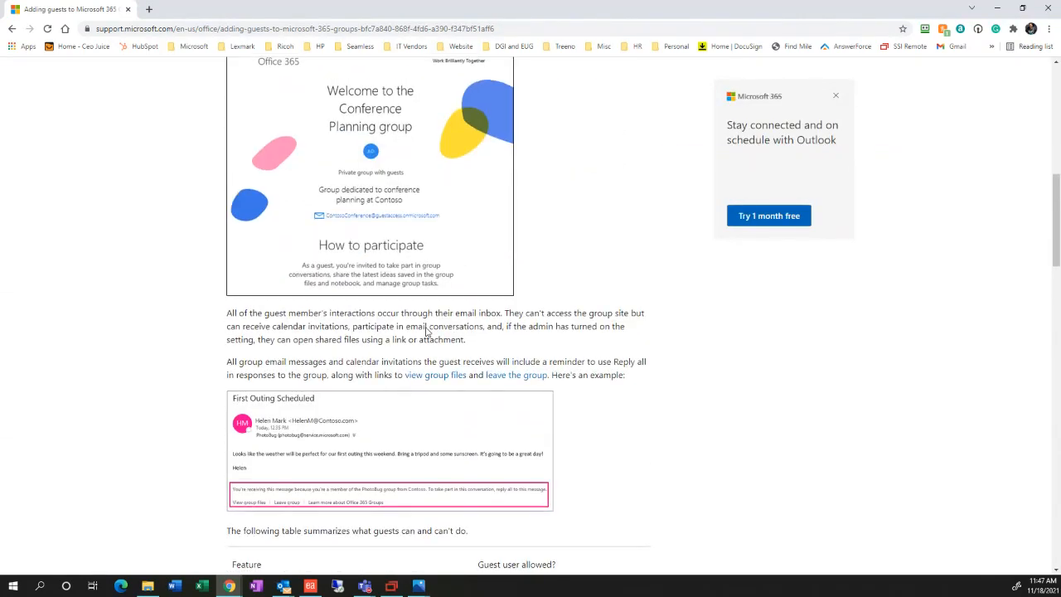
pyautogui.scroll(8, 425, 332)
pyautogui.click(12, 29)
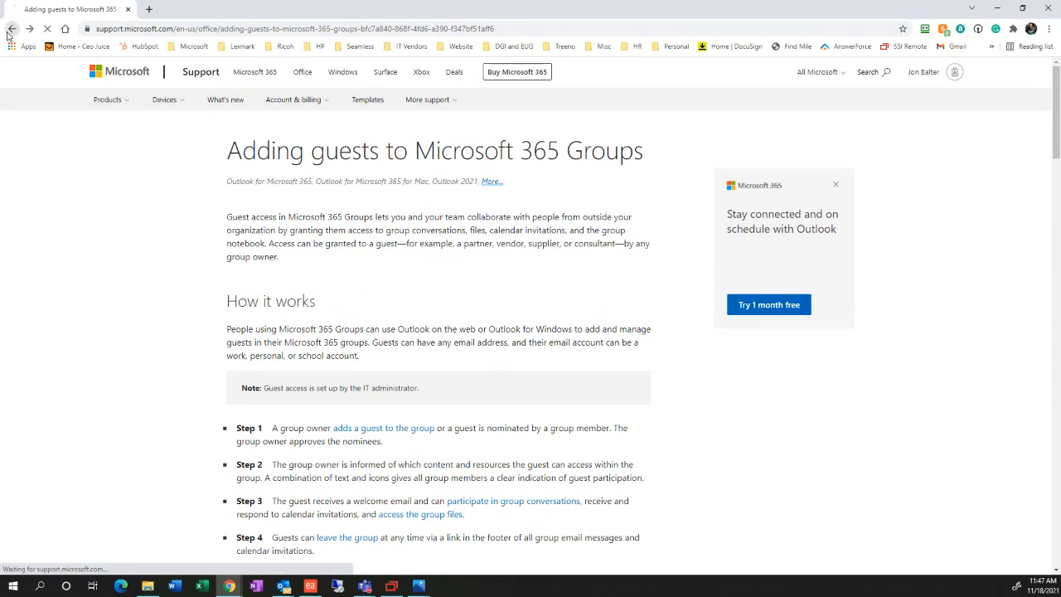
pyautogui.click(127, 9)
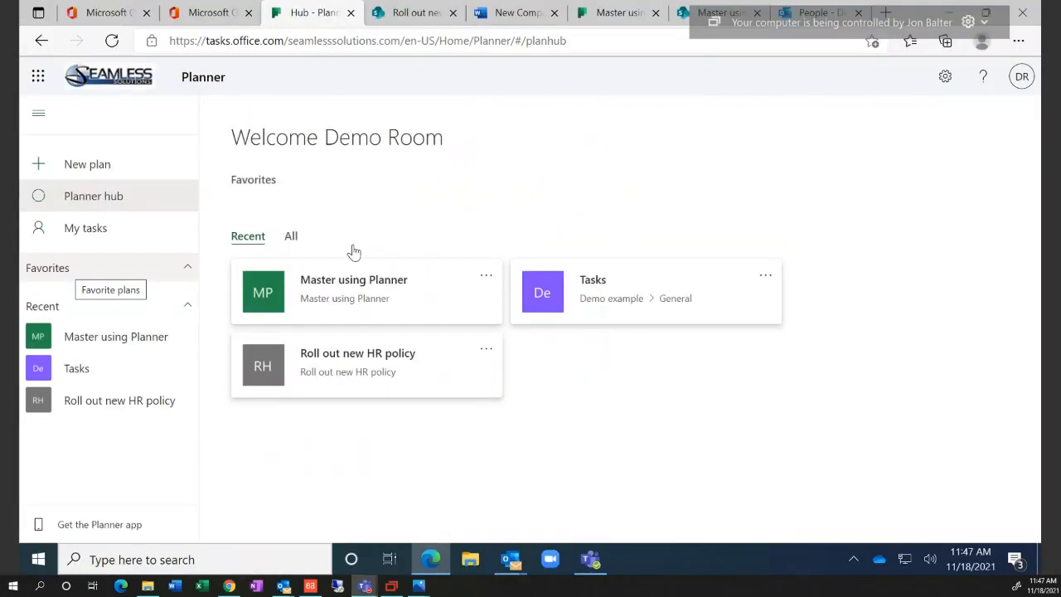